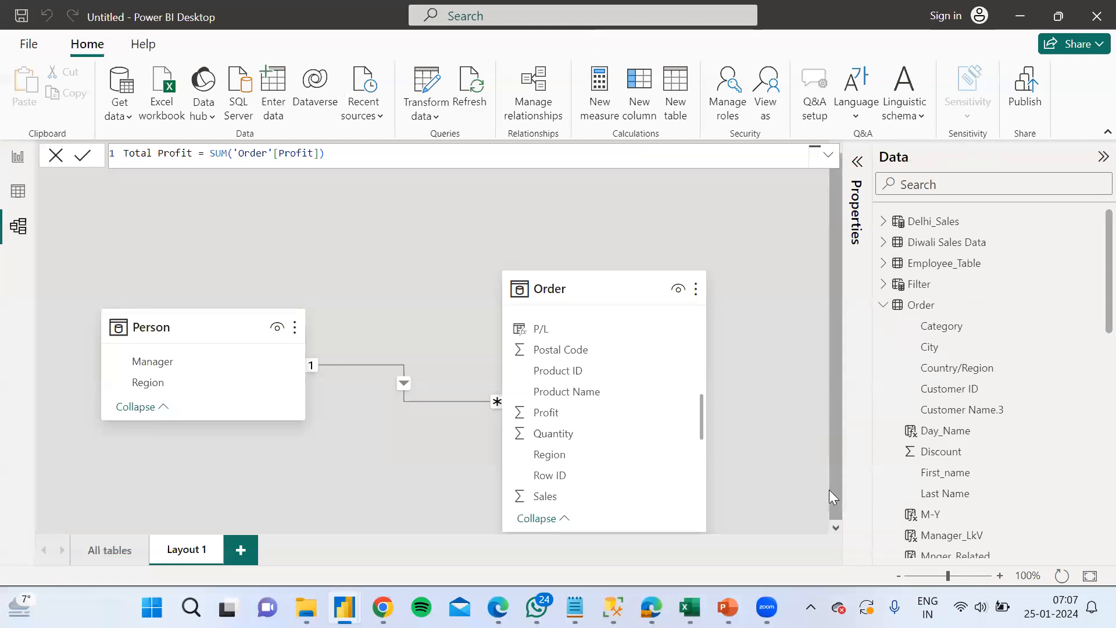
Step: Finish the Total Profit measure as SUM('Order'[Profit]), with Person related one-to-many to Order
{"action": "left_click", "coordinate": [832, 521]}
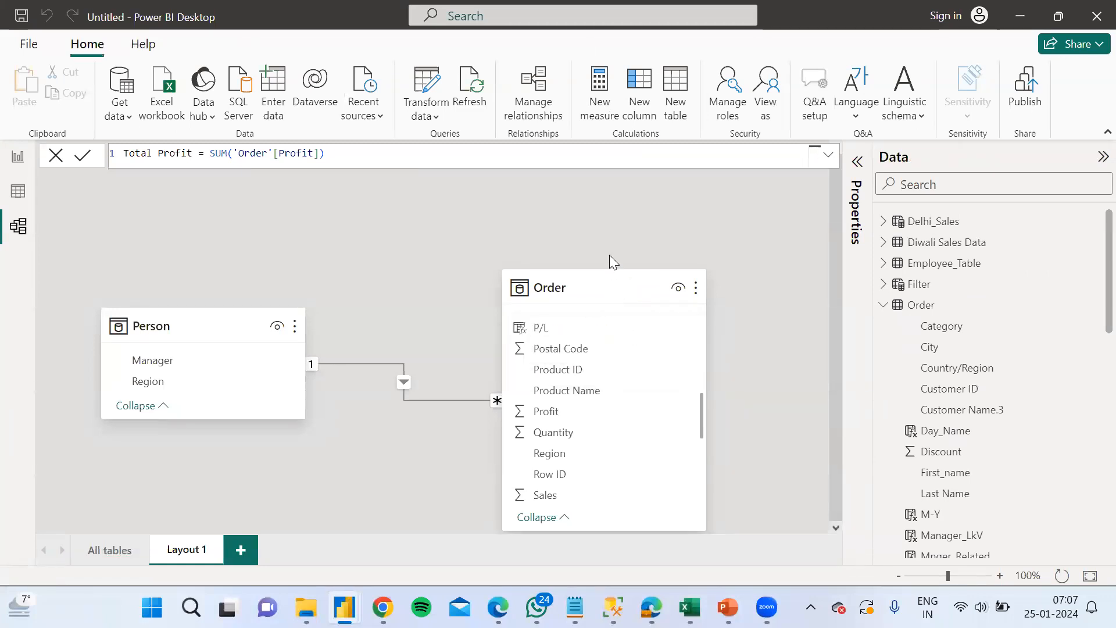
{"action": "right_click", "coordinate": [399, 381]}
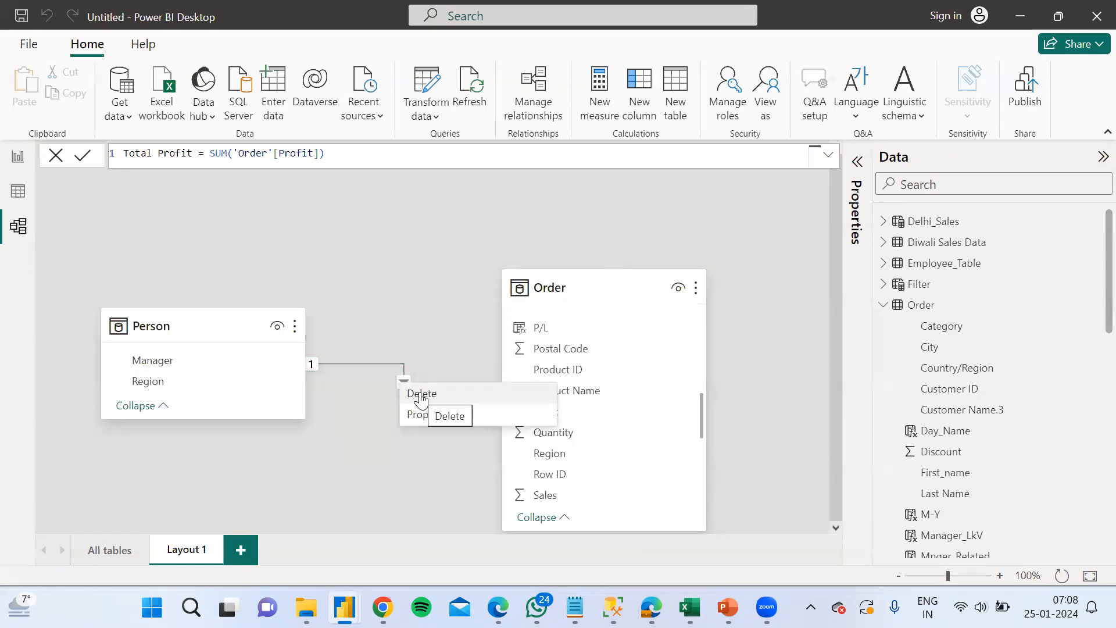
{"action": "left_click", "coordinate": [421, 395]}
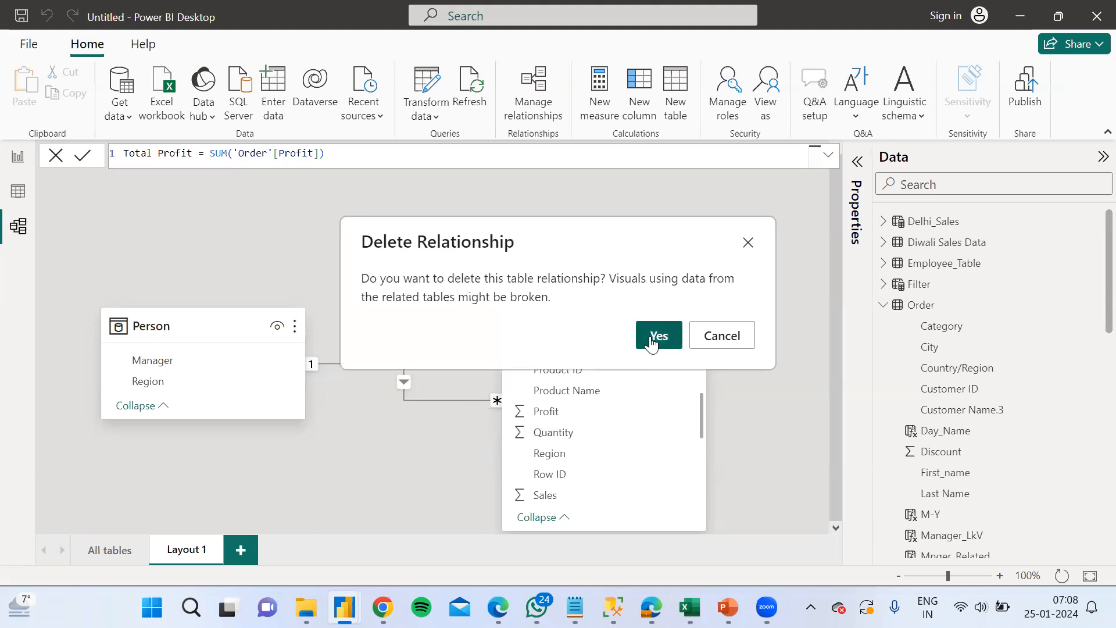
{"action": "left_click", "coordinate": [736, 343]}
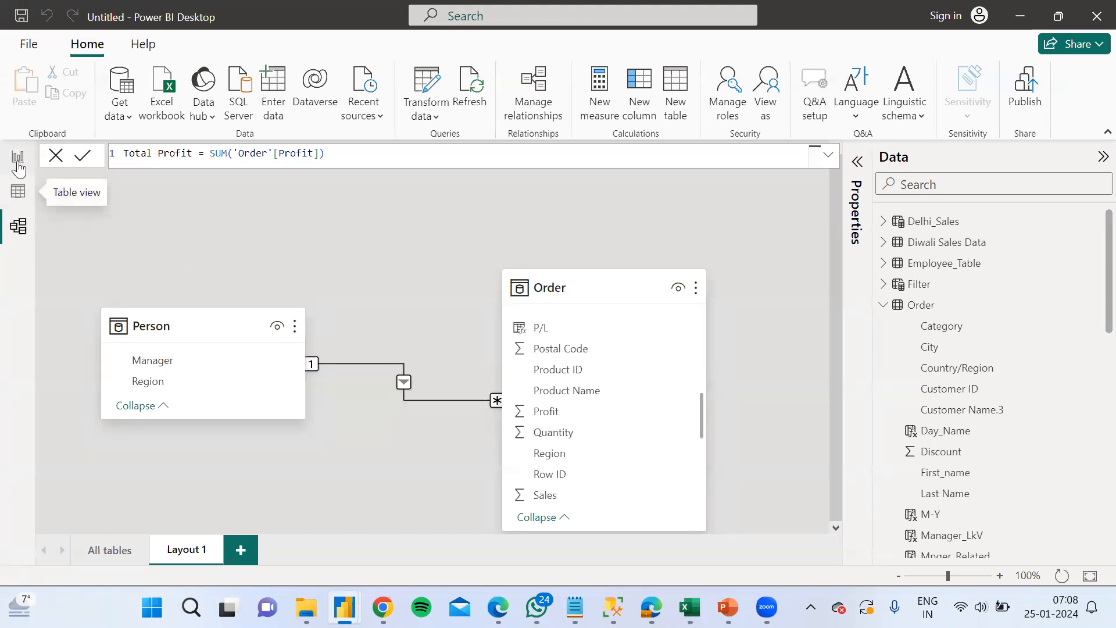
Step: On report Page 2, move the Total Profit card to the page's left edge
{"action": "left_click", "coordinate": [17, 159]}
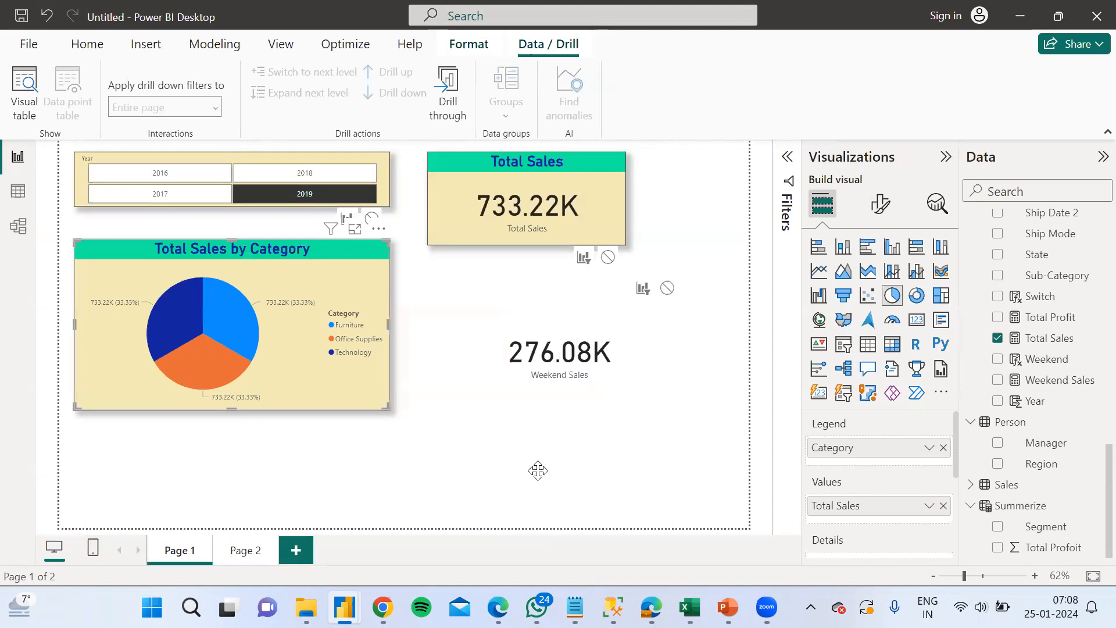
{"action": "left_click", "coordinate": [245, 550]}
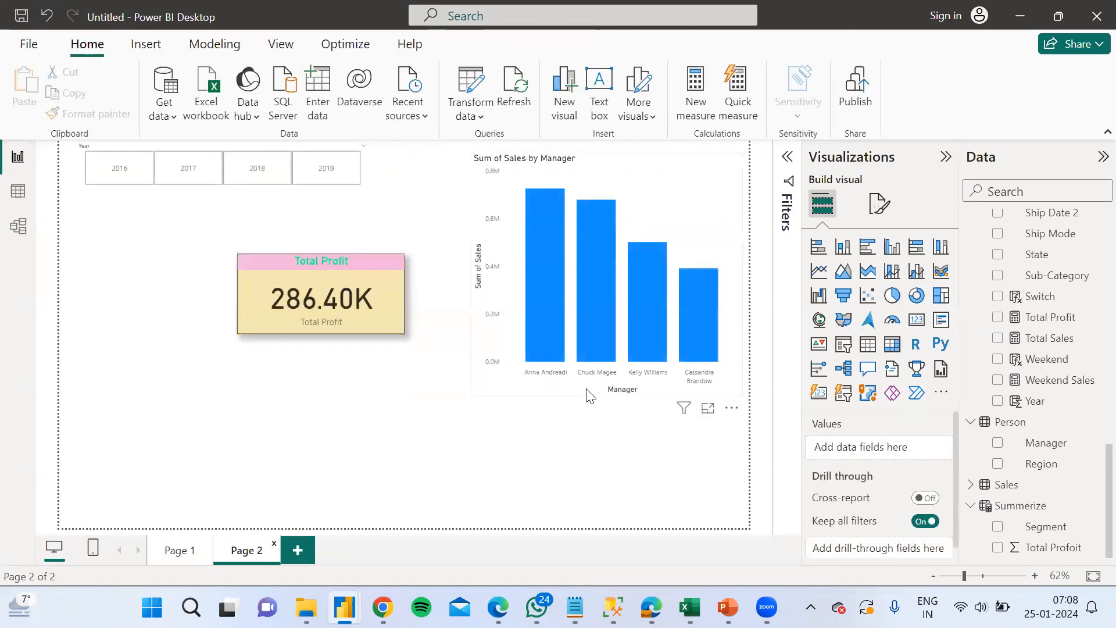
{"action": "left_click_drag", "start_coordinate": [358, 270], "coordinate": [143, 251]}
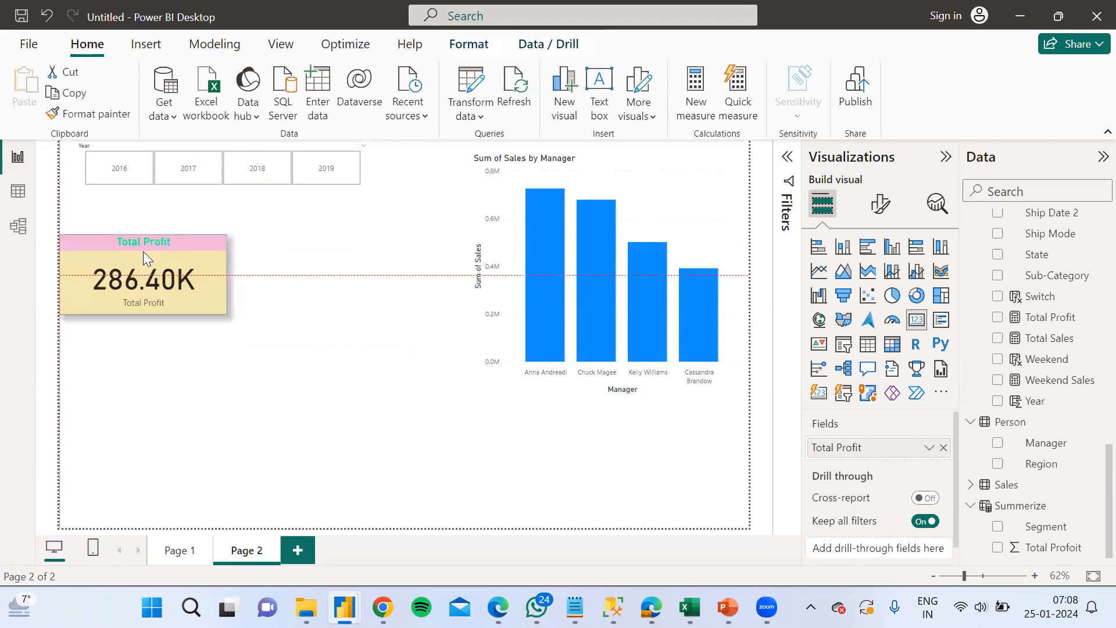
Step: Move the Sum of Sales by Manager chart down-left and widen it leftward
{"action": "left_click", "coordinate": [540, 395]}
{"action": "left_click_drag", "start_coordinate": [539, 395], "coordinate": [459, 501]}
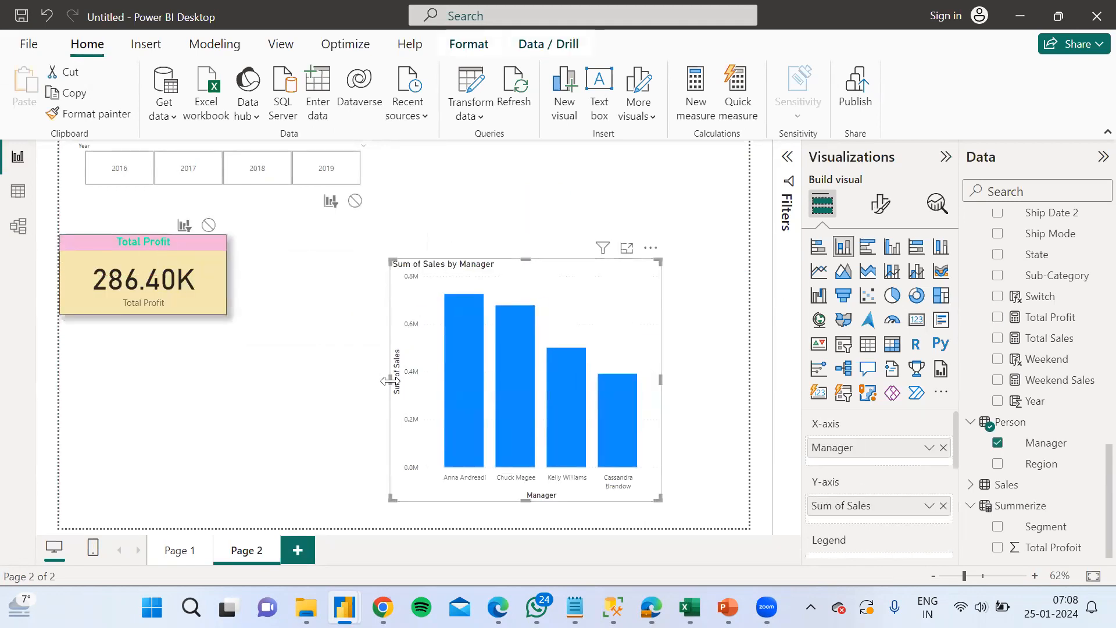
{"action": "left_click_drag", "start_coordinate": [387, 379], "coordinate": [238, 380]}
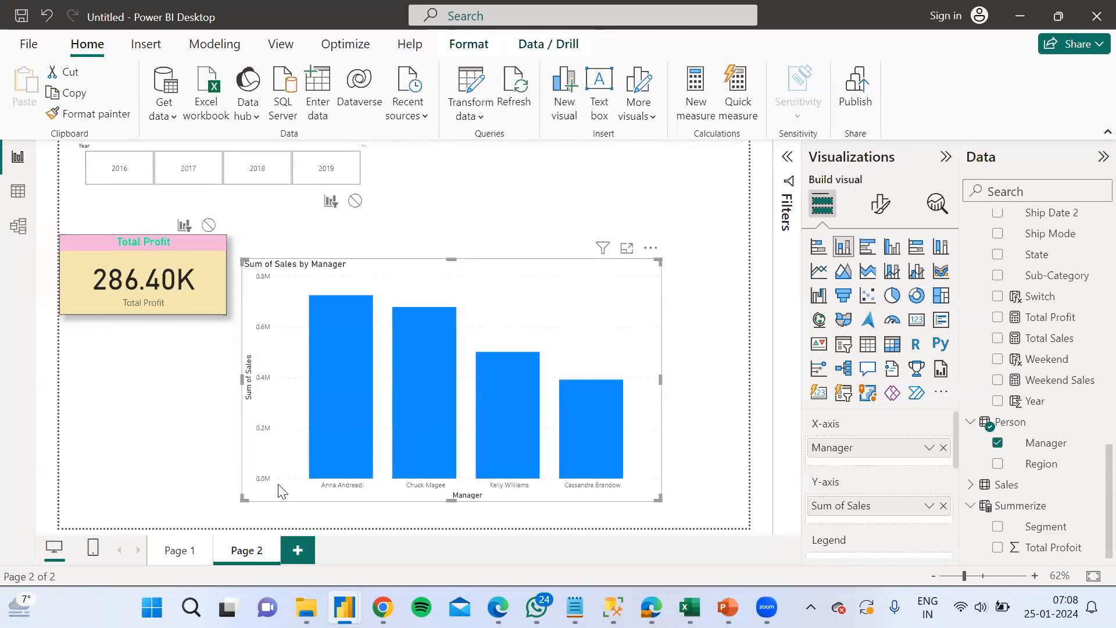
Step: Turn on data labels for the Sum of Sales by Manager chart, found by searching 'data'
{"action": "left_click", "coordinate": [880, 206]}
{"action": "left_click", "coordinate": [864, 245]}
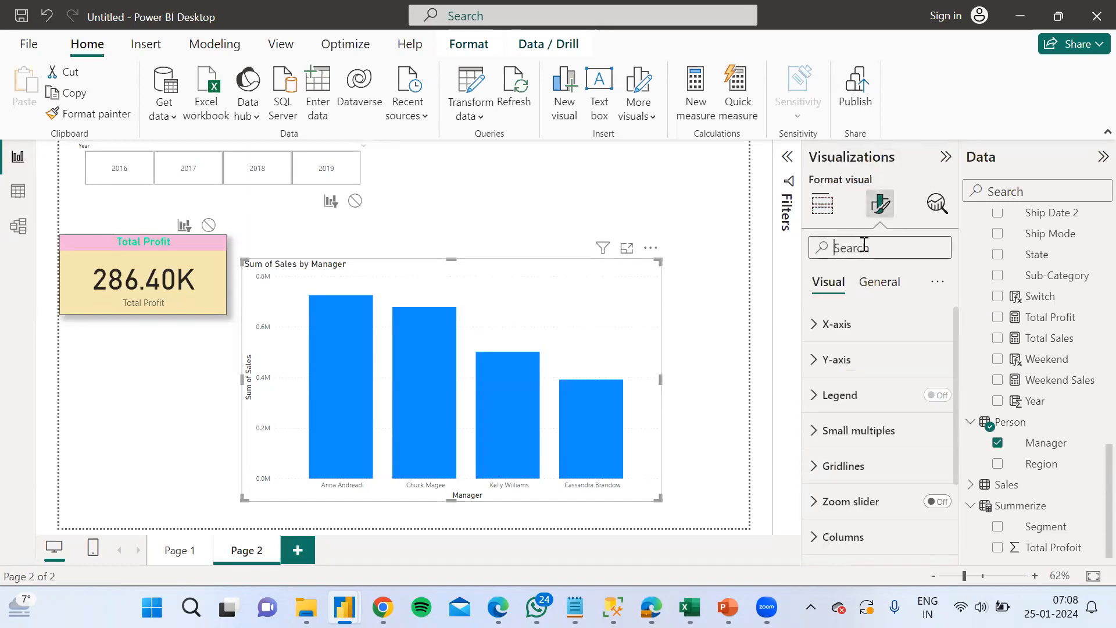
{"action": "type", "text": "data"}
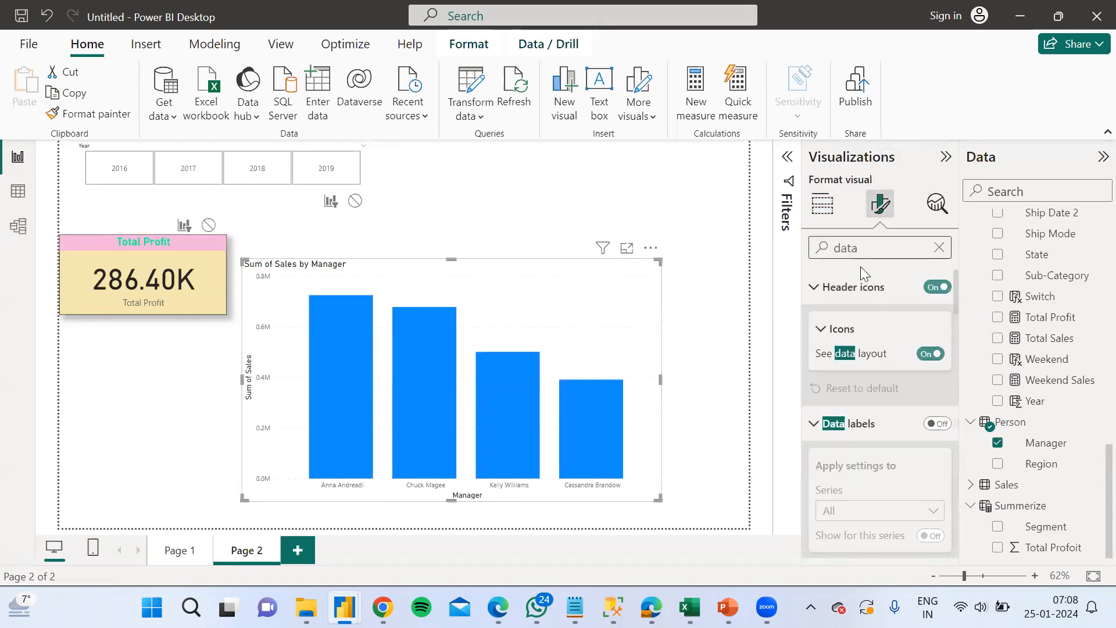
{"action": "left_click", "coordinate": [934, 424]}
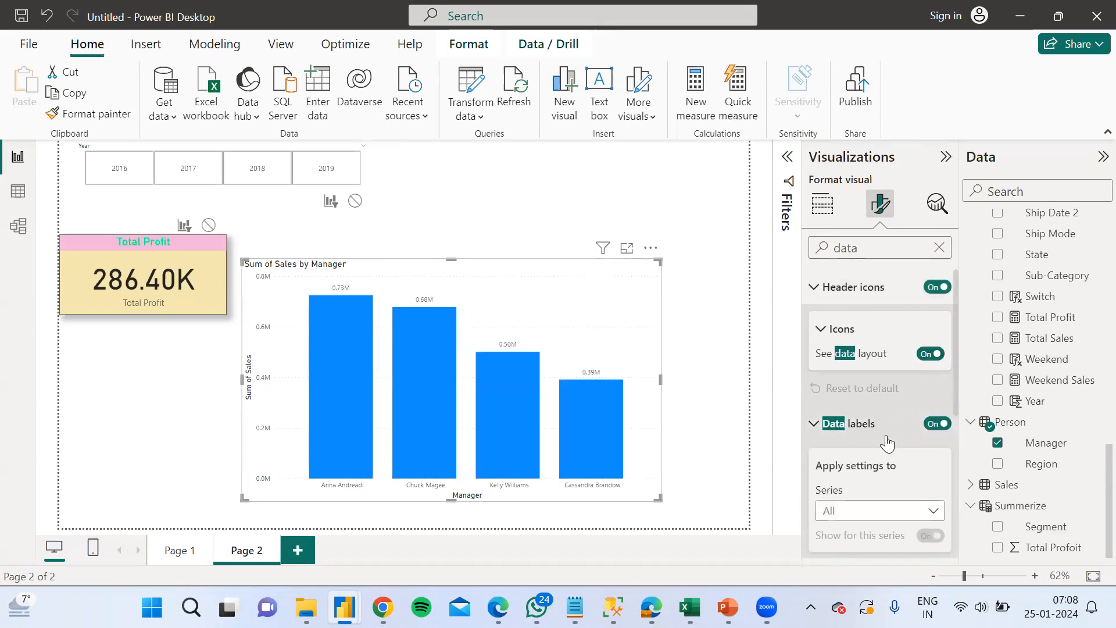
Step: Move the bar chart up slightly and widen it to the right
{"action": "left_click", "coordinate": [692, 312]}
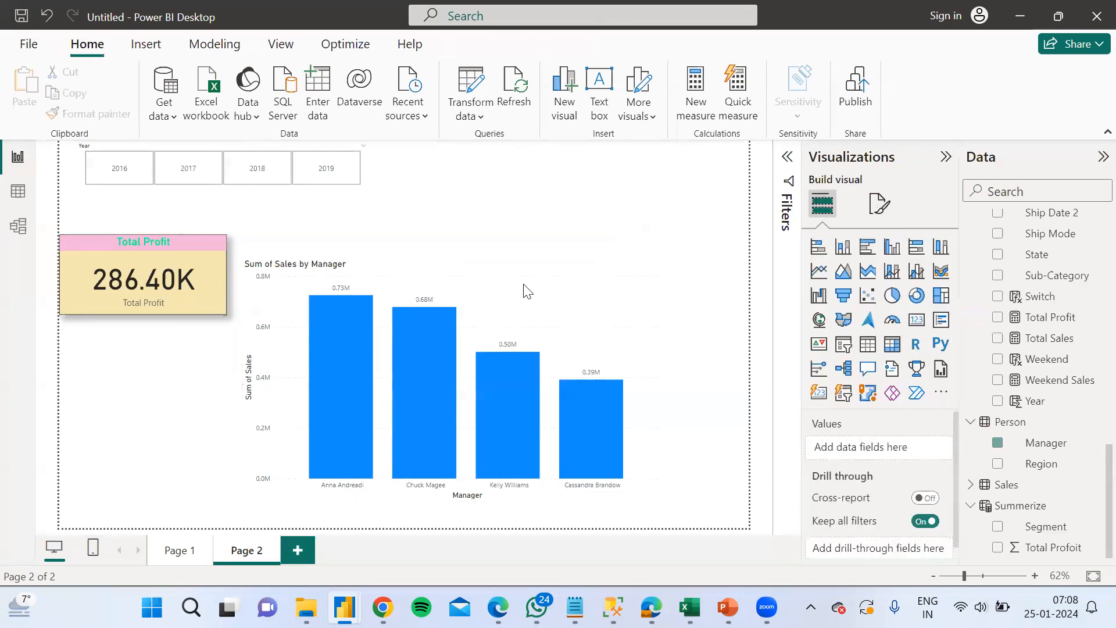
{"action": "left_click", "coordinate": [487, 269]}
{"action": "left_click_drag", "start_coordinate": [456, 258], "coordinate": [455, 226]}
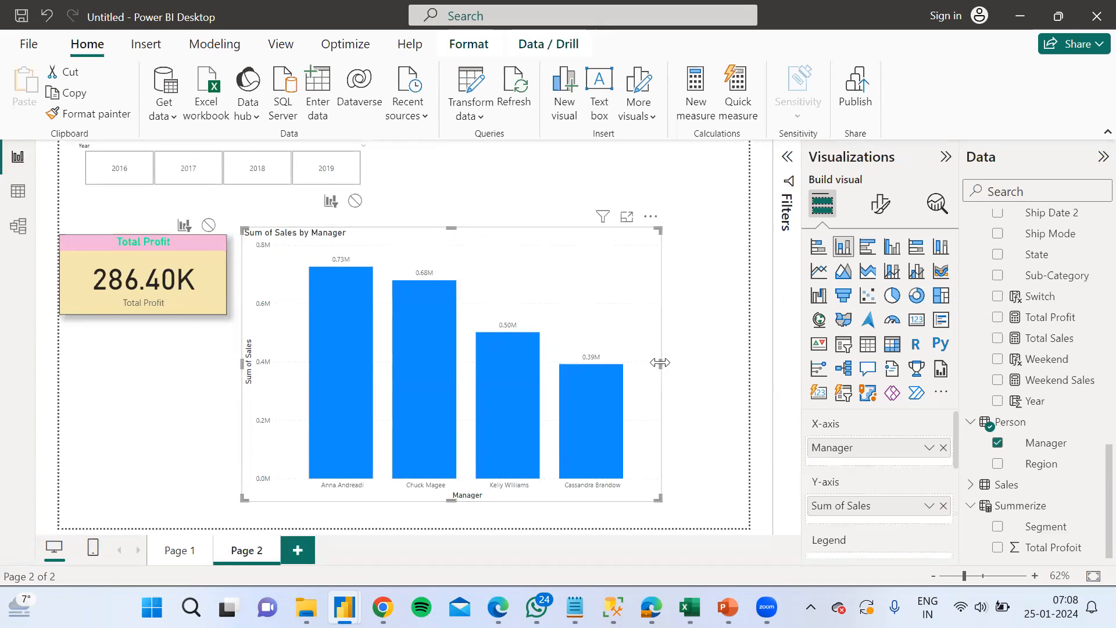
{"action": "left_click_drag", "start_coordinate": [700, 374], "coordinate": [719, 374]}
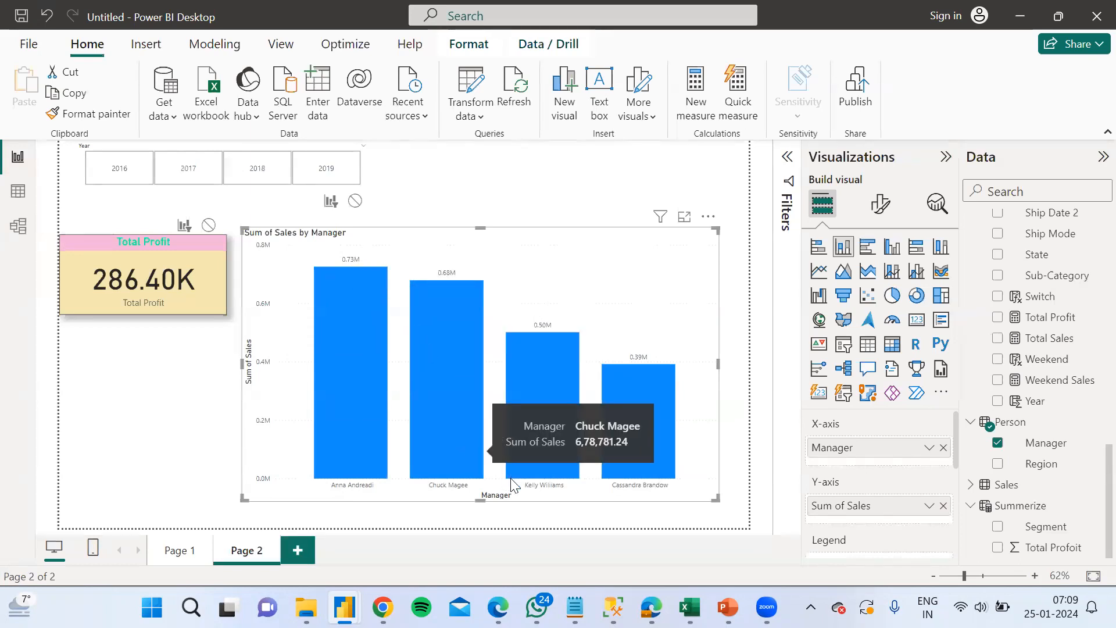
Step: Review the manager sales chart beside the Total Profit card, with bars at 0.73M, 0.68M, 0.50M and 0.39M
{"action": "mouse_move", "coordinate": [575, 608]}
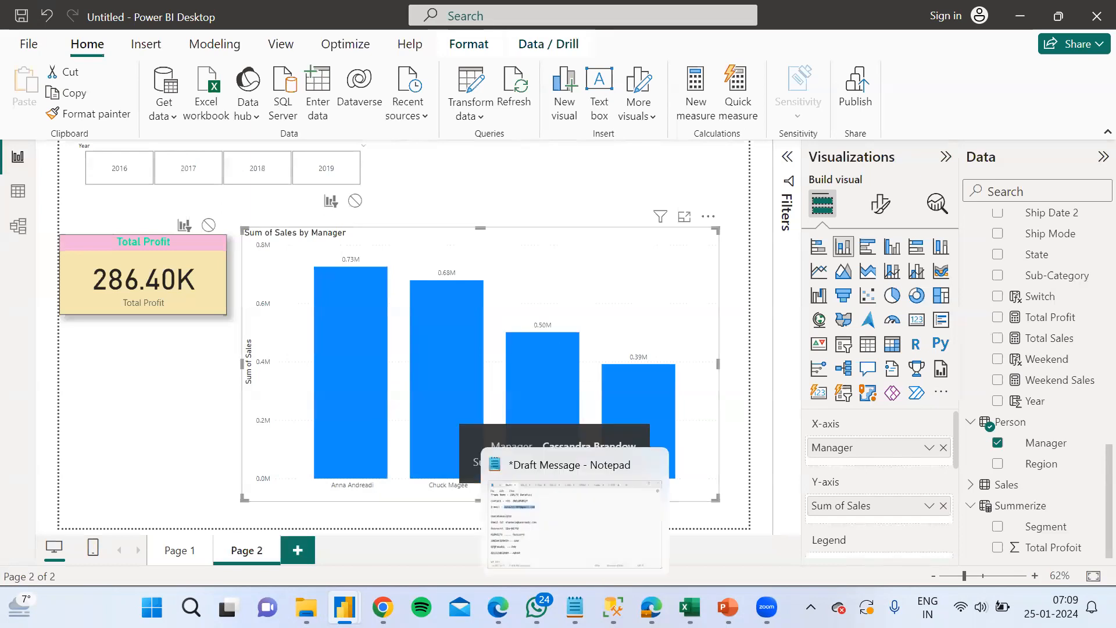
{"action": "mouse_move", "coordinate": [349, 283]}
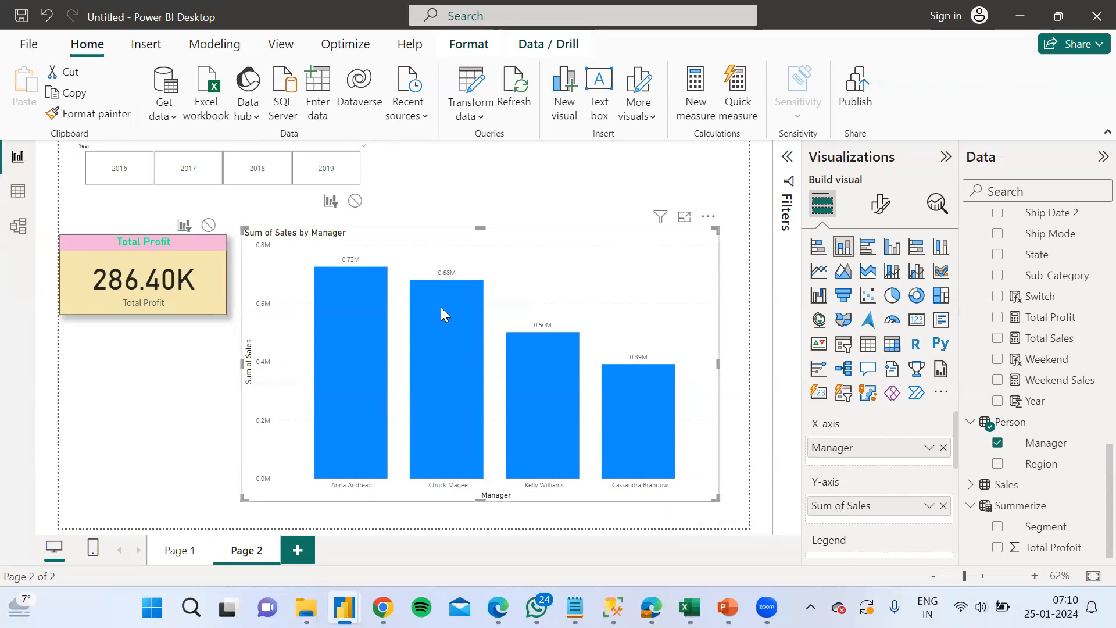
Step: In Model view, delete the Person–Order relationship and confirm the deletion
{"action": "left_click", "coordinate": [20, 227]}
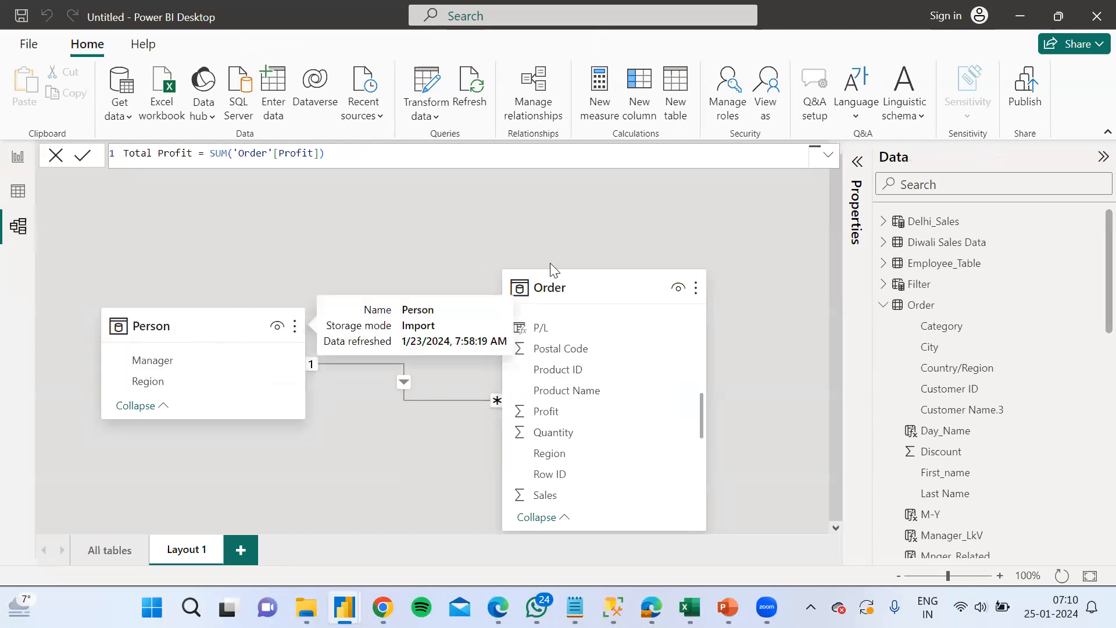
{"action": "right_click", "coordinate": [401, 381]}
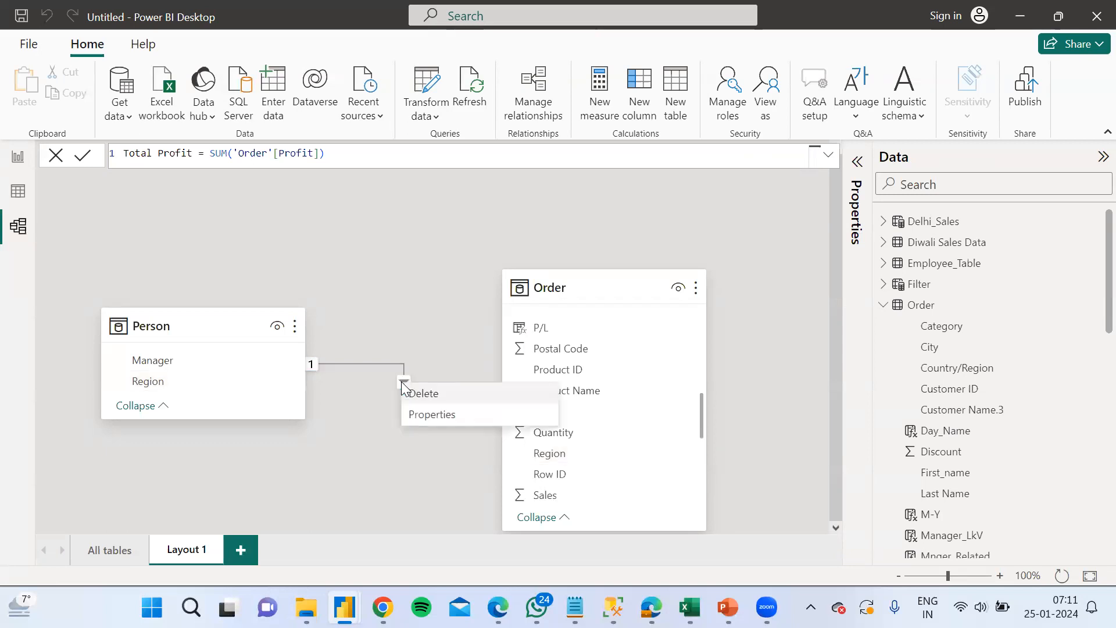
{"action": "left_click", "coordinate": [453, 394]}
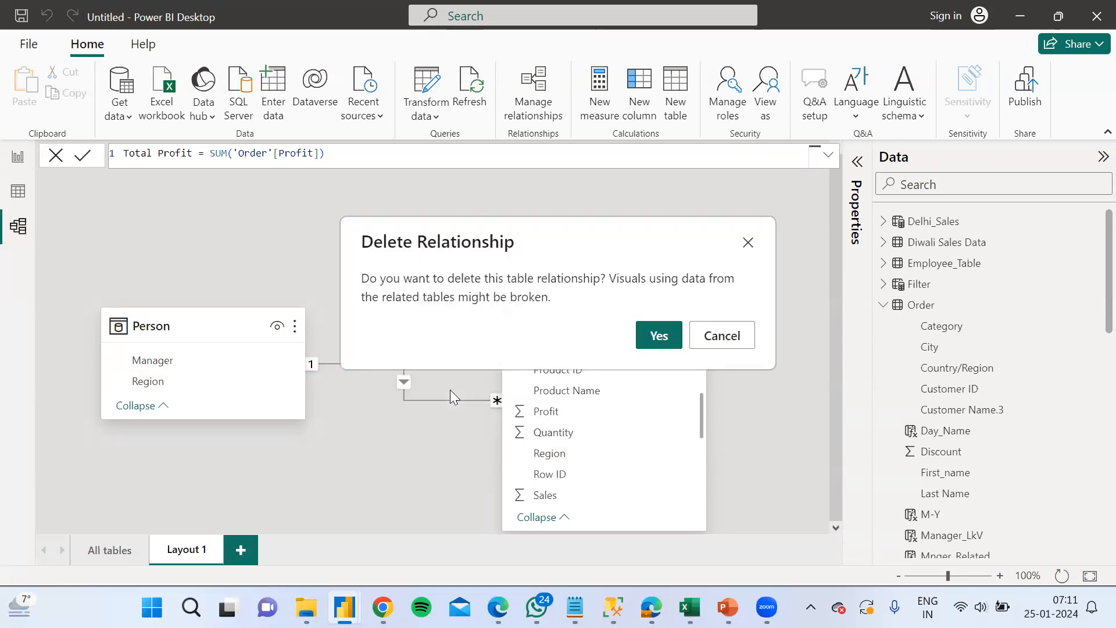
{"action": "left_click", "coordinate": [658, 336]}
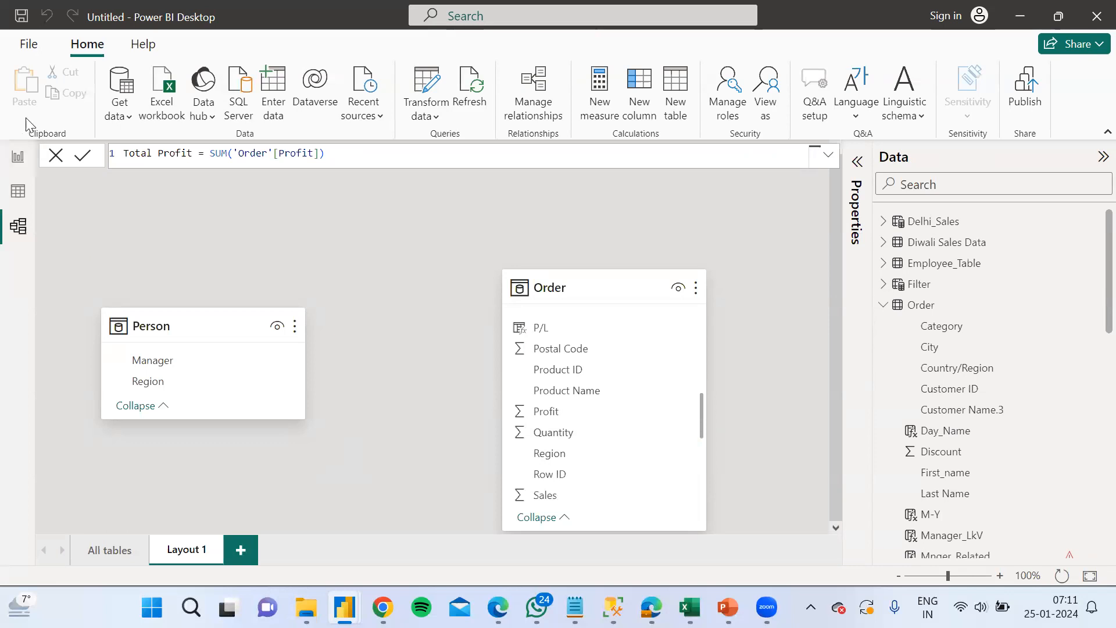
Step: Check Page 2, where every manager bar now shows 2.30M, then go back to the model diagram
{"action": "left_click", "coordinate": [18, 168]}
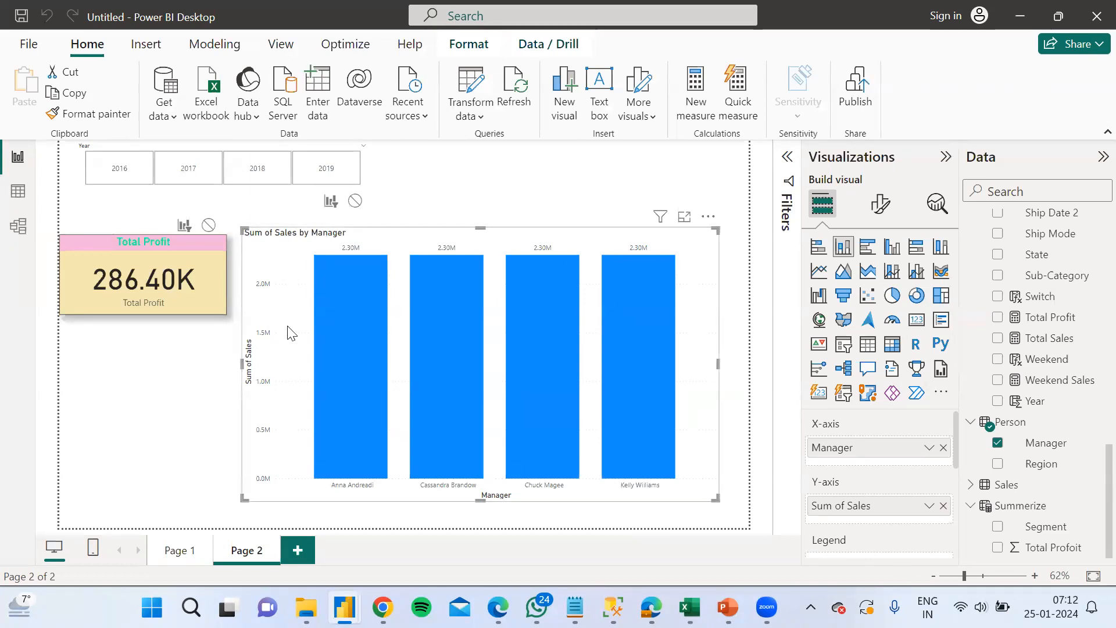
{"action": "left_click", "coordinate": [20, 228]}
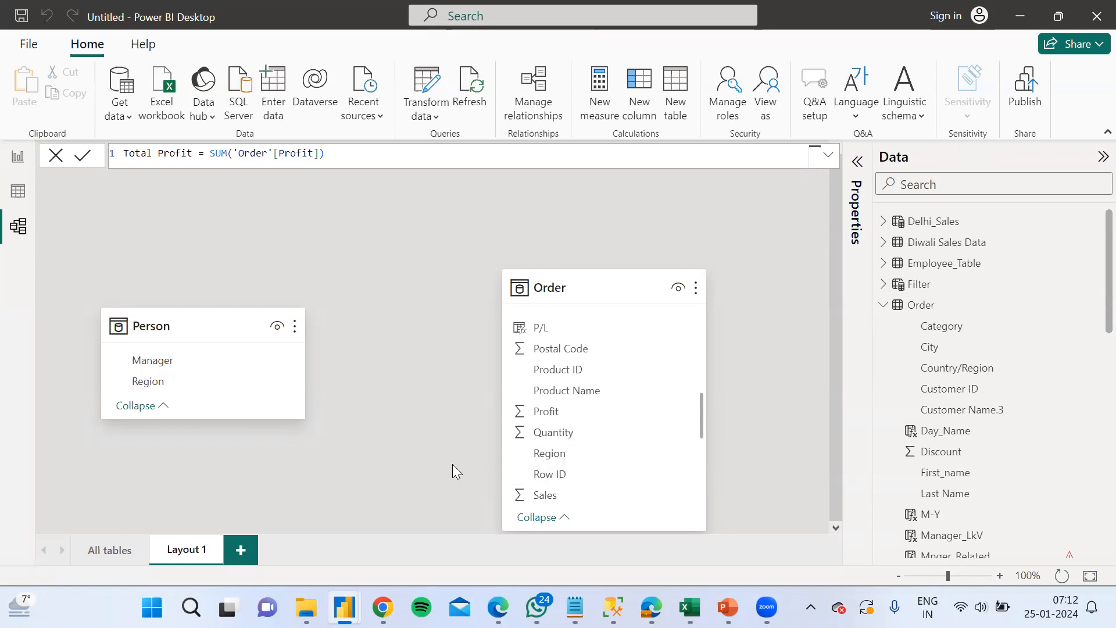
Step: Inspect the unlinked Person and Order tables; Person holds only Manager and Region columns
{"action": "mouse_move", "coordinate": [226, 321]}
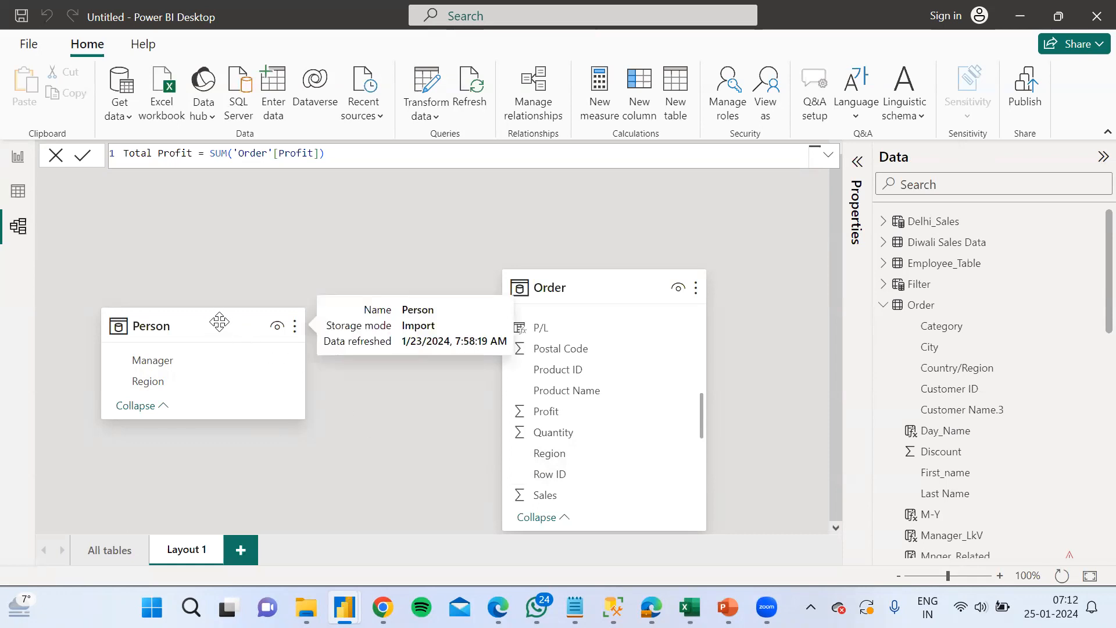
{"action": "mouse_move", "coordinate": [581, 292]}
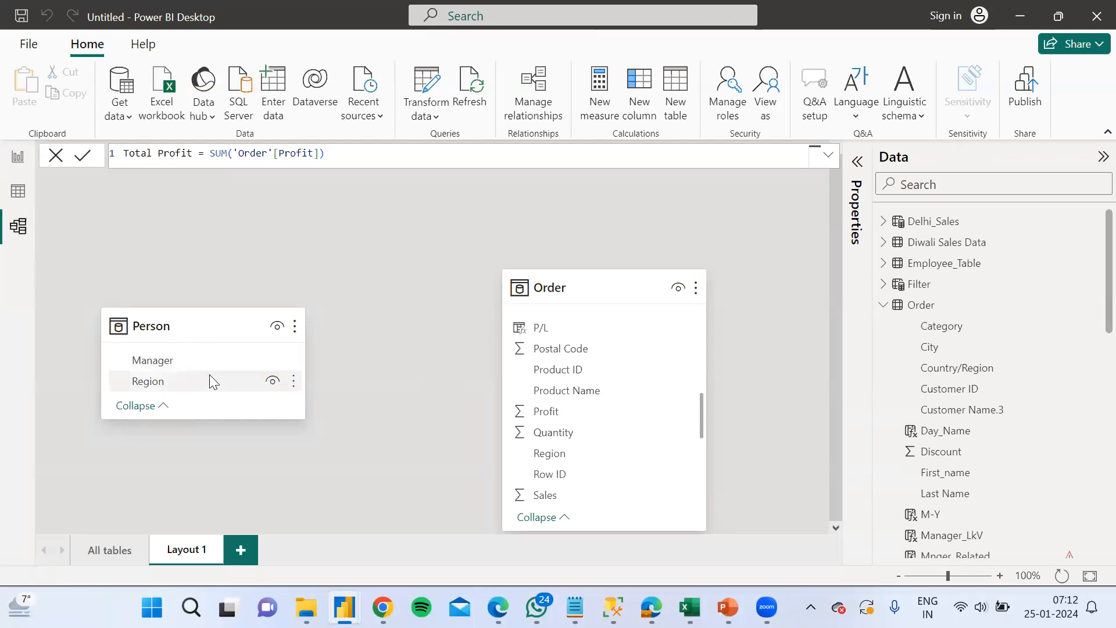
Step: Drag Person's Region onto Order's Region to relate the tables one-to-many
{"action": "left_click", "coordinate": [162, 383]}
{"action": "left_click_drag", "start_coordinate": [164, 381], "coordinate": [567, 454]}
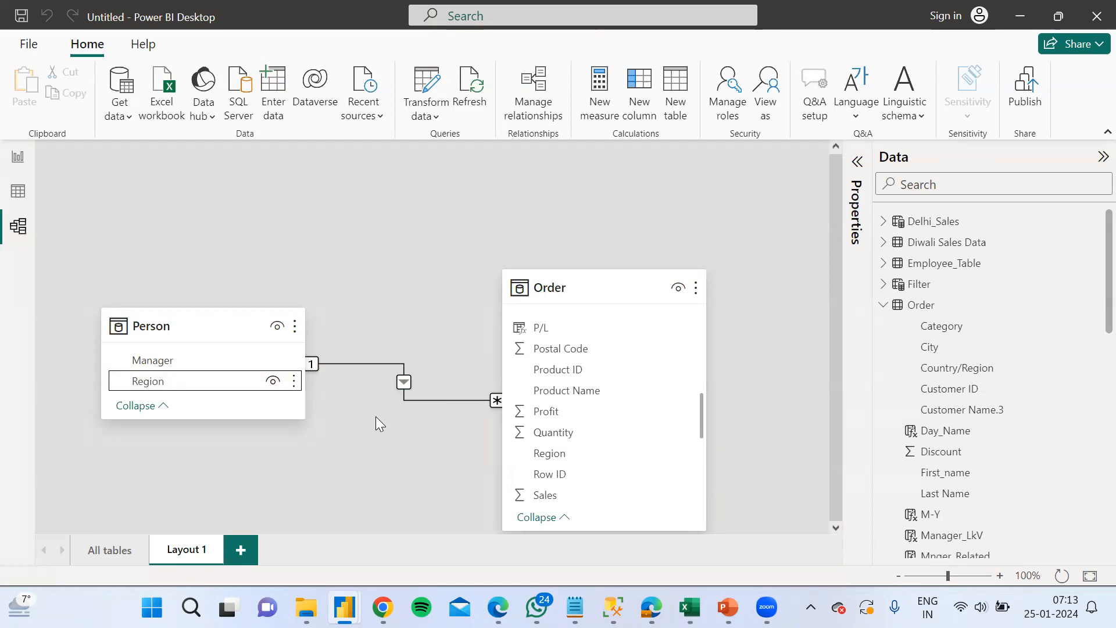
Step: Confirm Page 2 bars show 0.73M, 0.68M, 0.50M and 0.39M, then switch to PowerPoint
{"action": "left_click", "coordinate": [19, 192]}
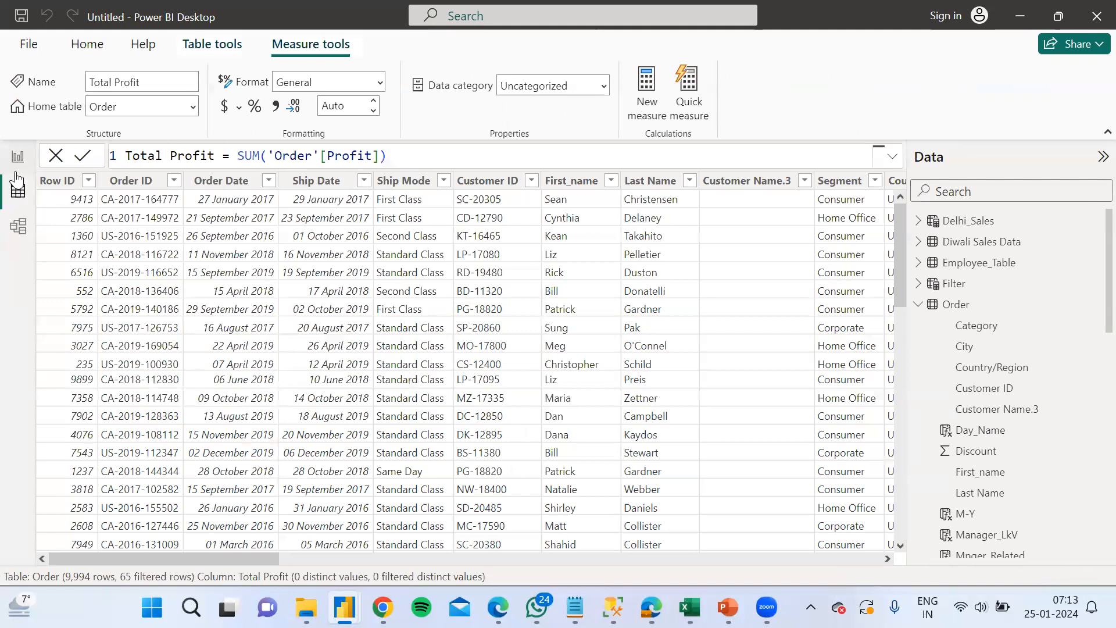
{"action": "left_click", "coordinate": [17, 163]}
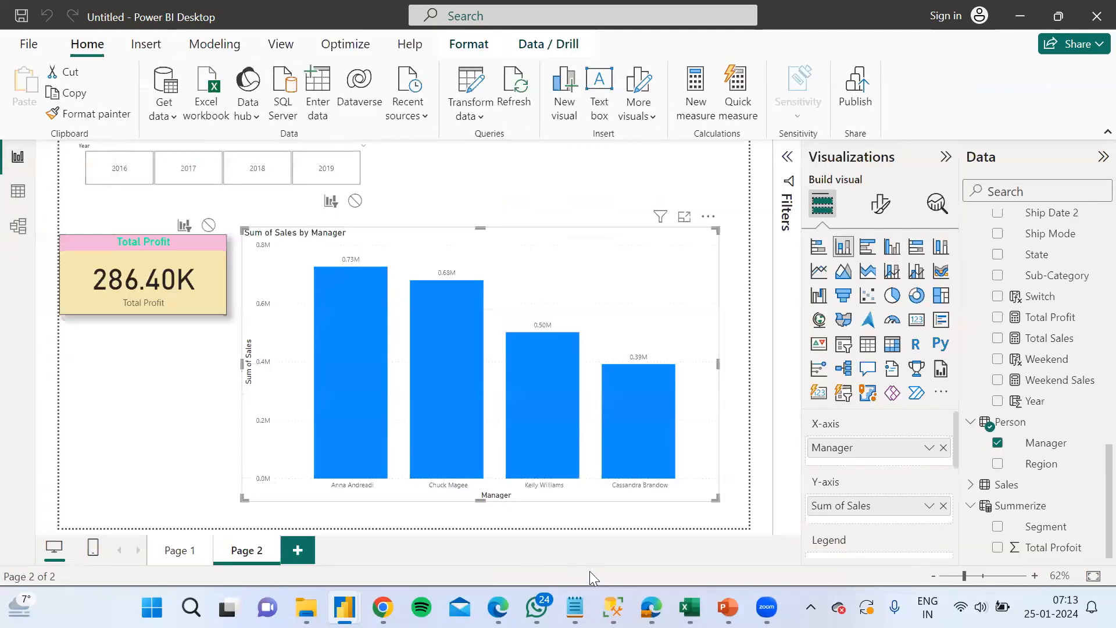
{"action": "mouse_move", "coordinate": [728, 607]}
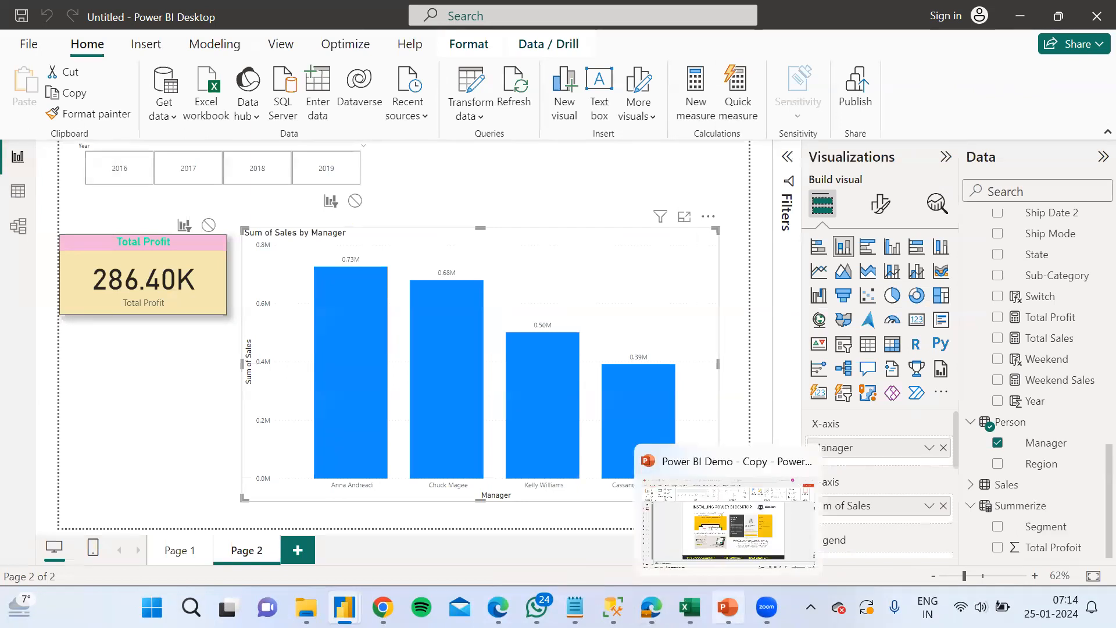
{"action": "left_click", "coordinate": [728, 607]}
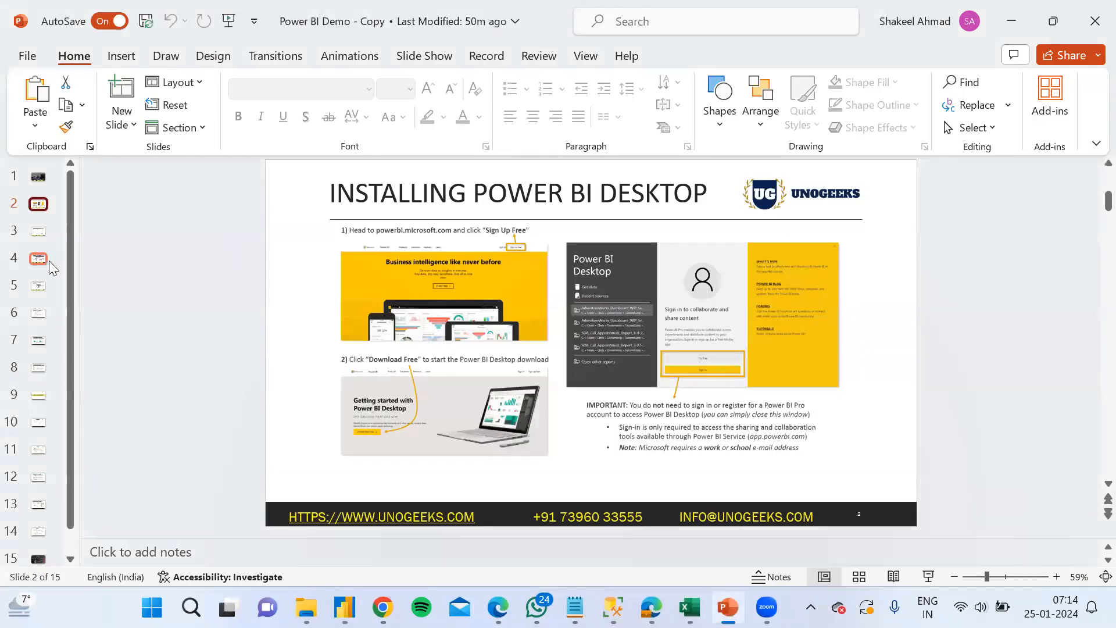
{"action": "left_click", "coordinate": [37, 231]}
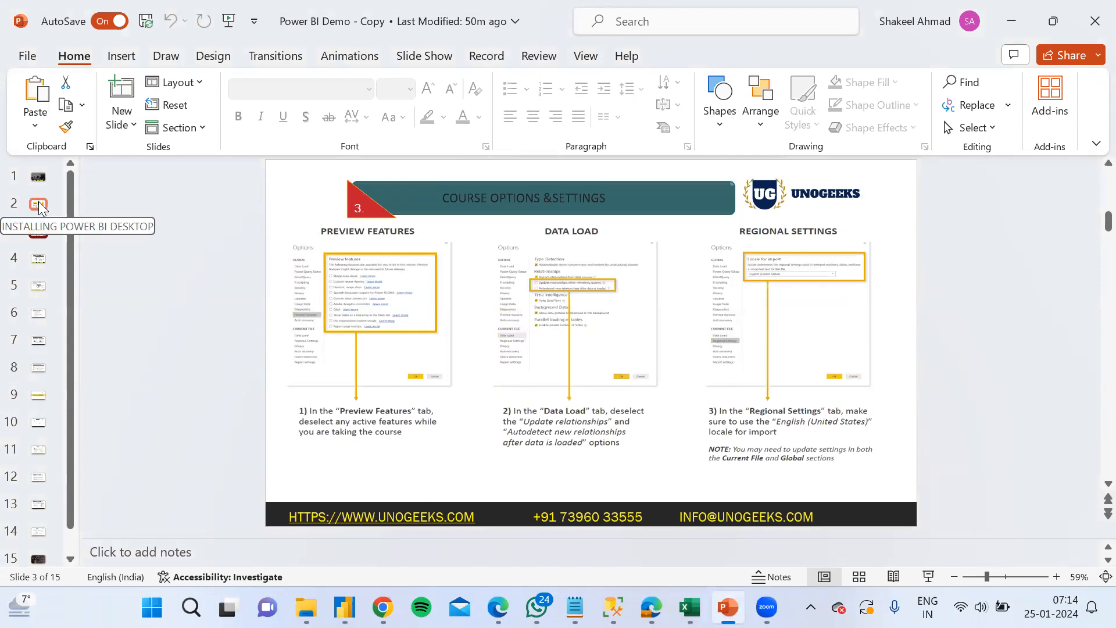
{"action": "left_click", "coordinate": [38, 204]}
{"action": "key", "text": "Down"}
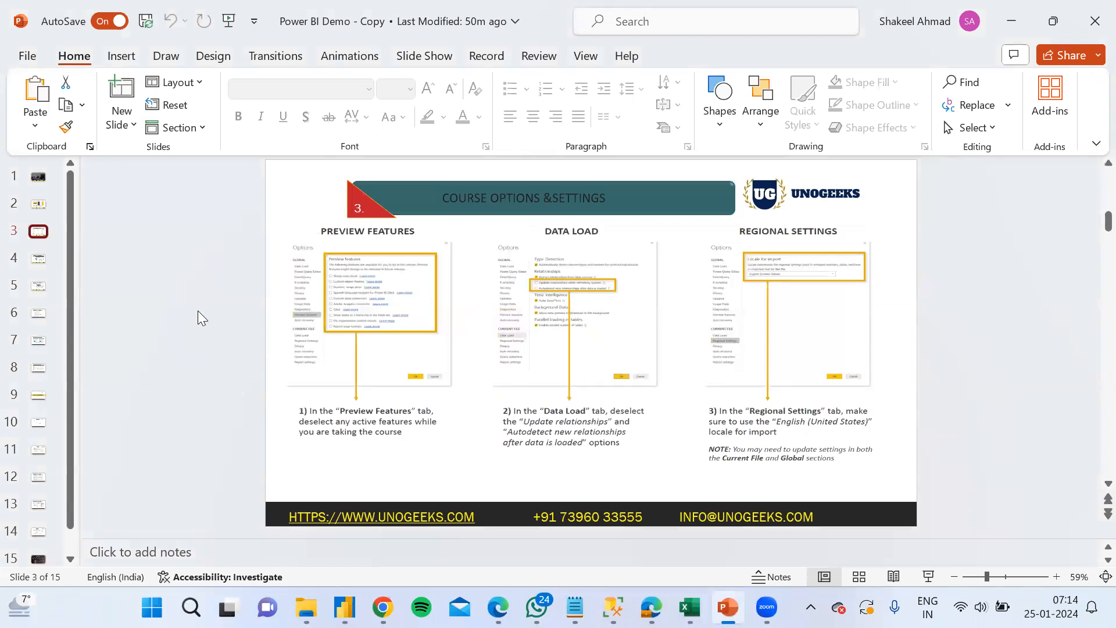
{"action": "left_click", "coordinate": [40, 205]}
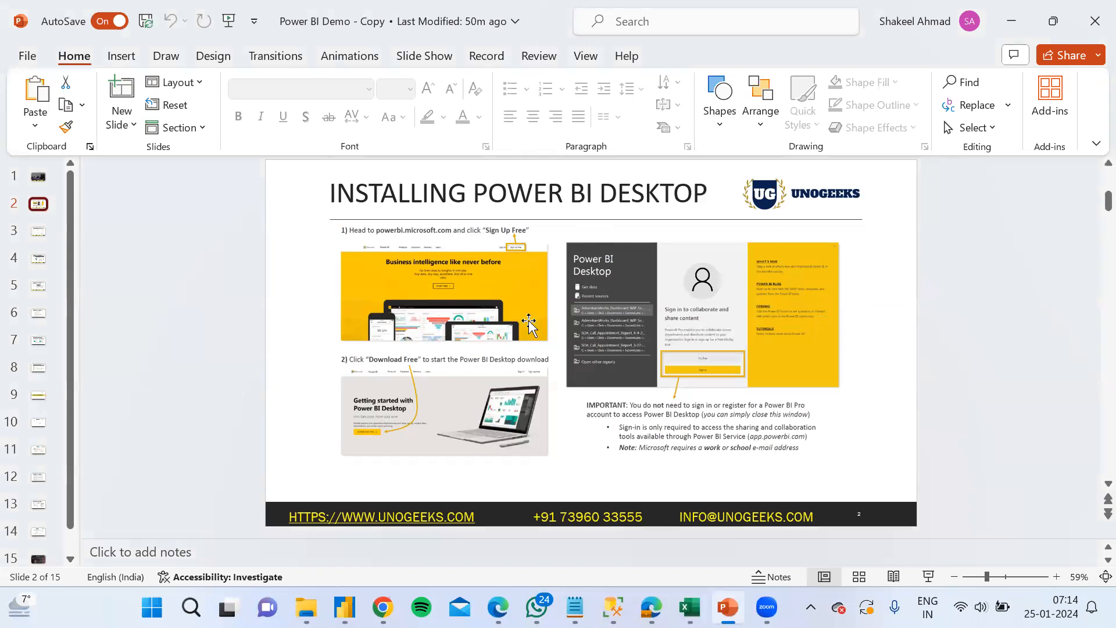
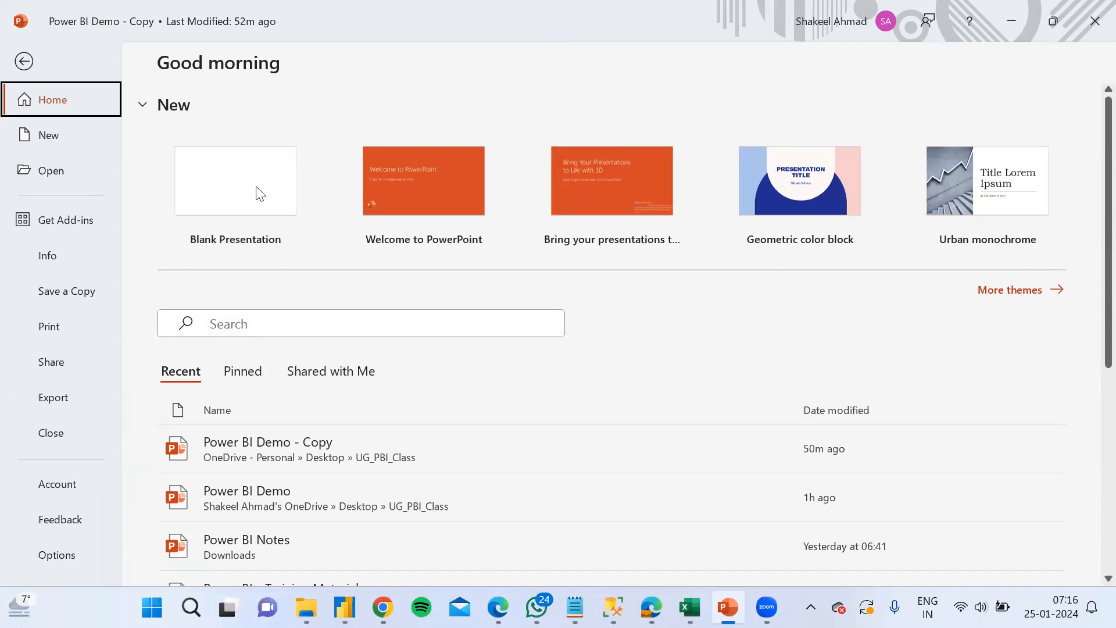
Step: Return to slide 3 of the deck, then bring the Untitled Power BI report forward and open File
{"action": "left_click", "coordinate": [23, 63]}
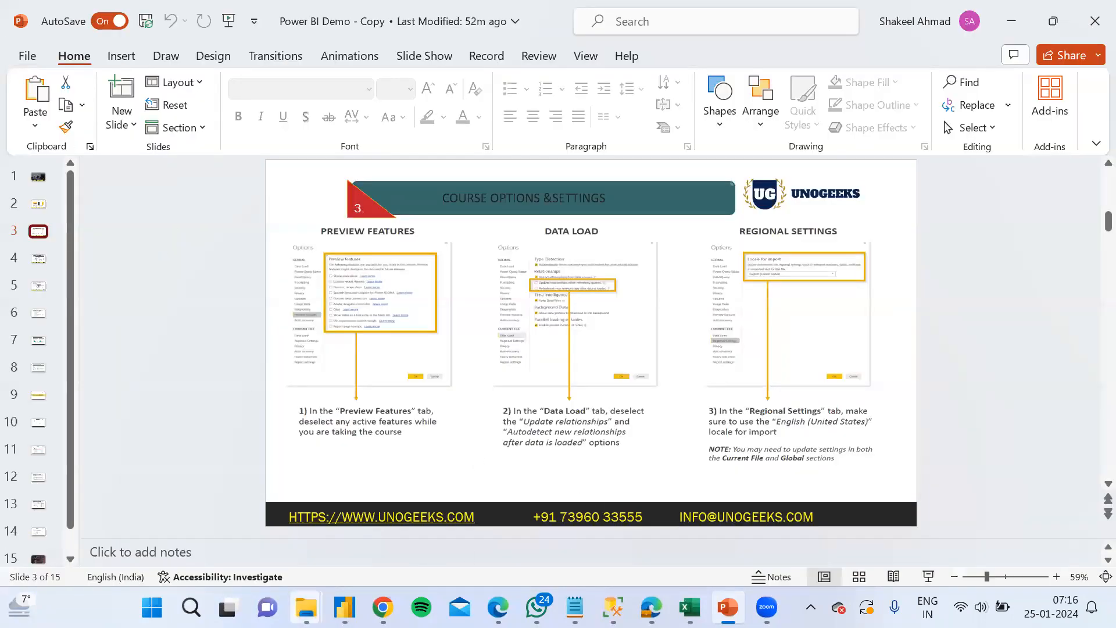
{"action": "mouse_move", "coordinate": [344, 606]}
{"action": "left_click", "coordinate": [491, 462]}
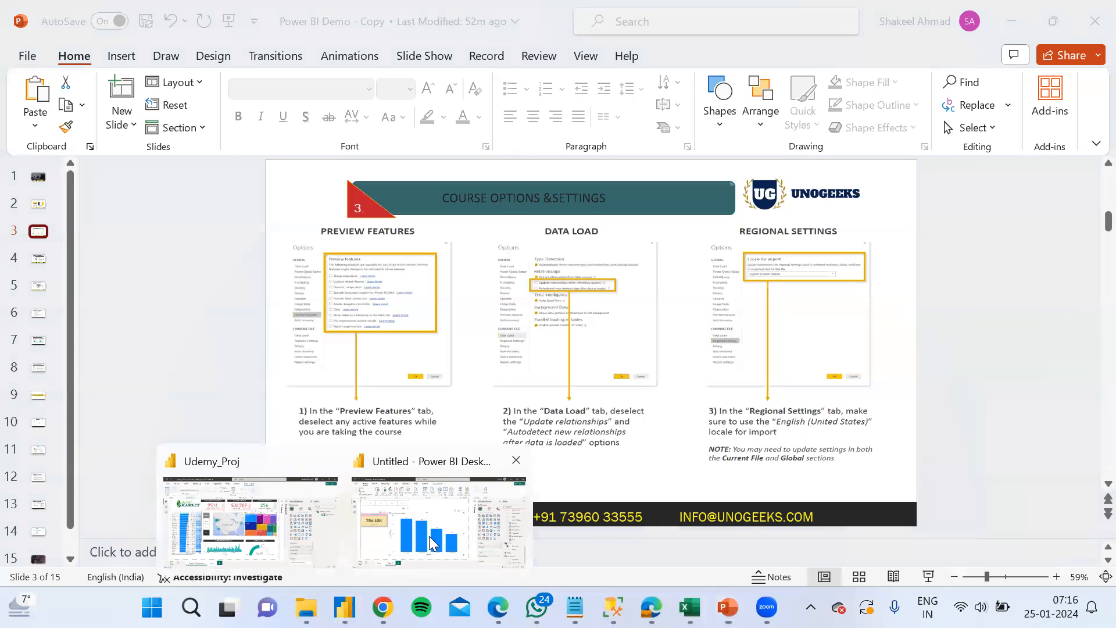
{"action": "left_click", "coordinate": [26, 45]}
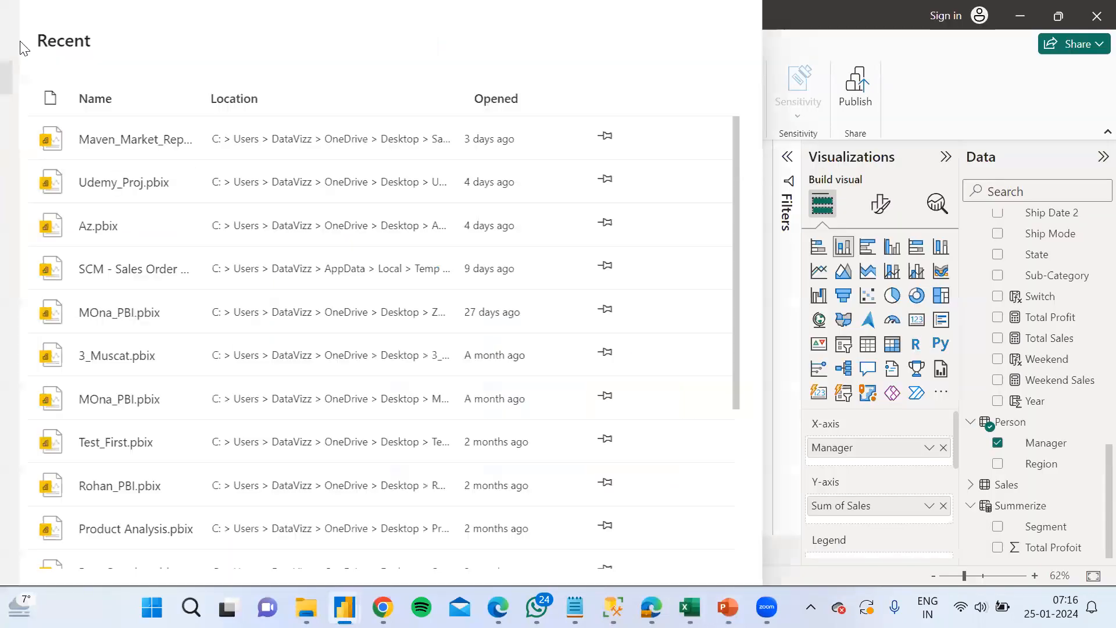
Step: Compare the Options and settings page with the course slide, then return to the report's Model view
{"action": "left_click", "coordinate": [78, 351]}
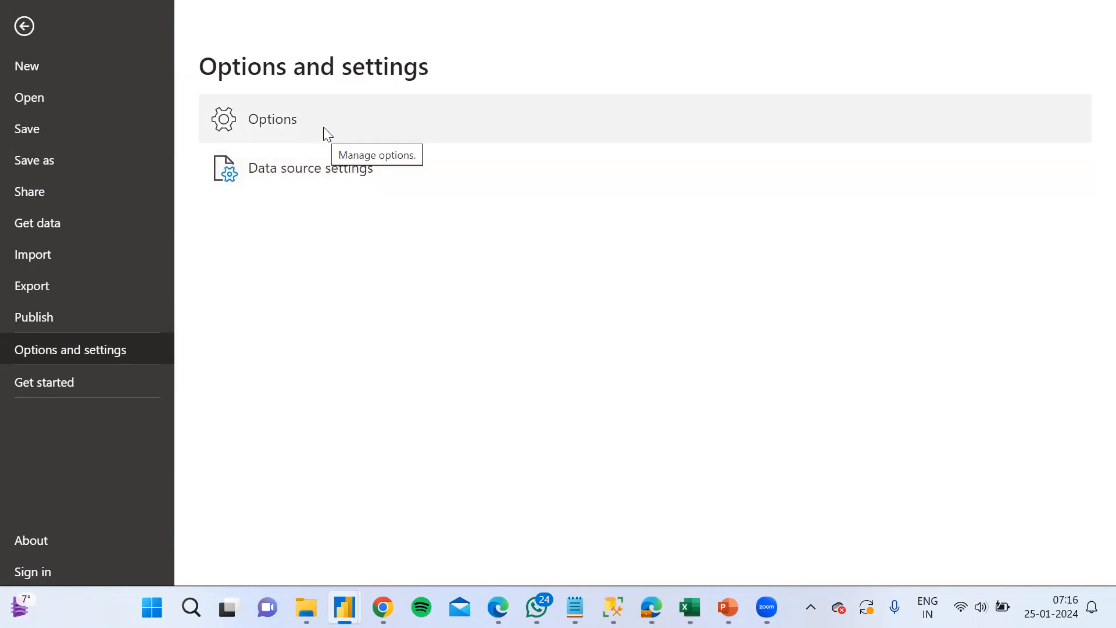
{"action": "key", "text": "alt+Tab"}
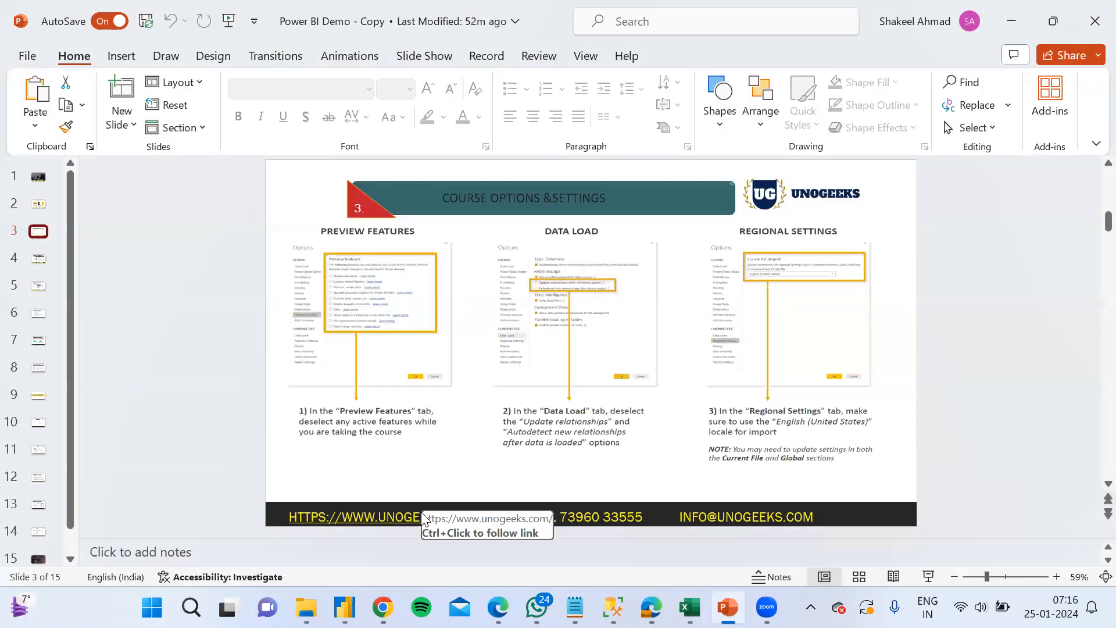
{"action": "mouse_move", "coordinate": [345, 607]}
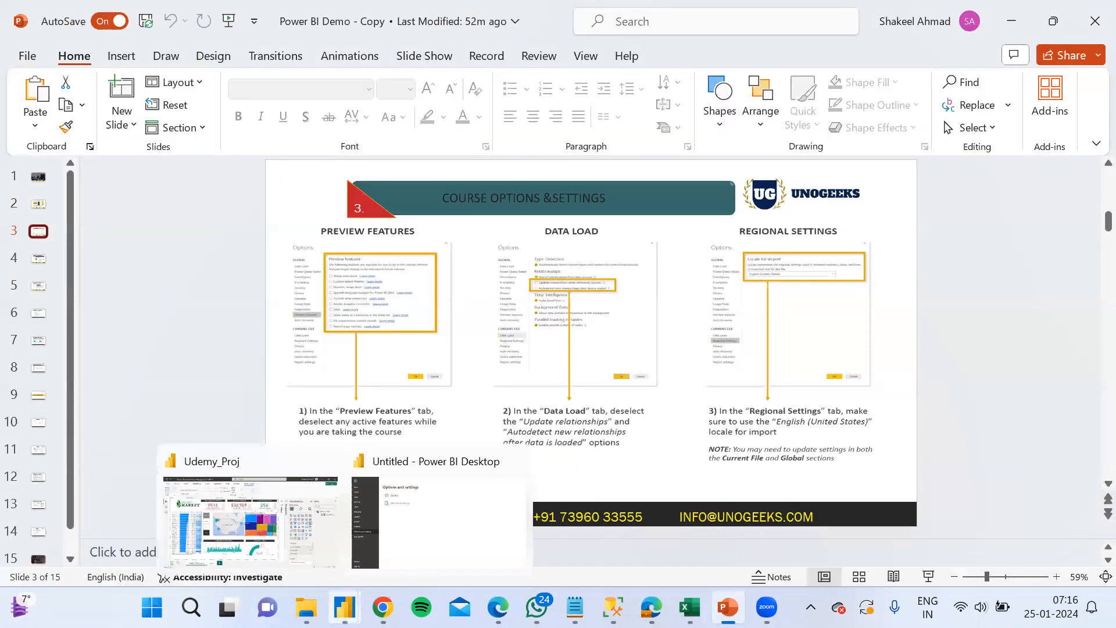
{"action": "left_click", "coordinate": [461, 476]}
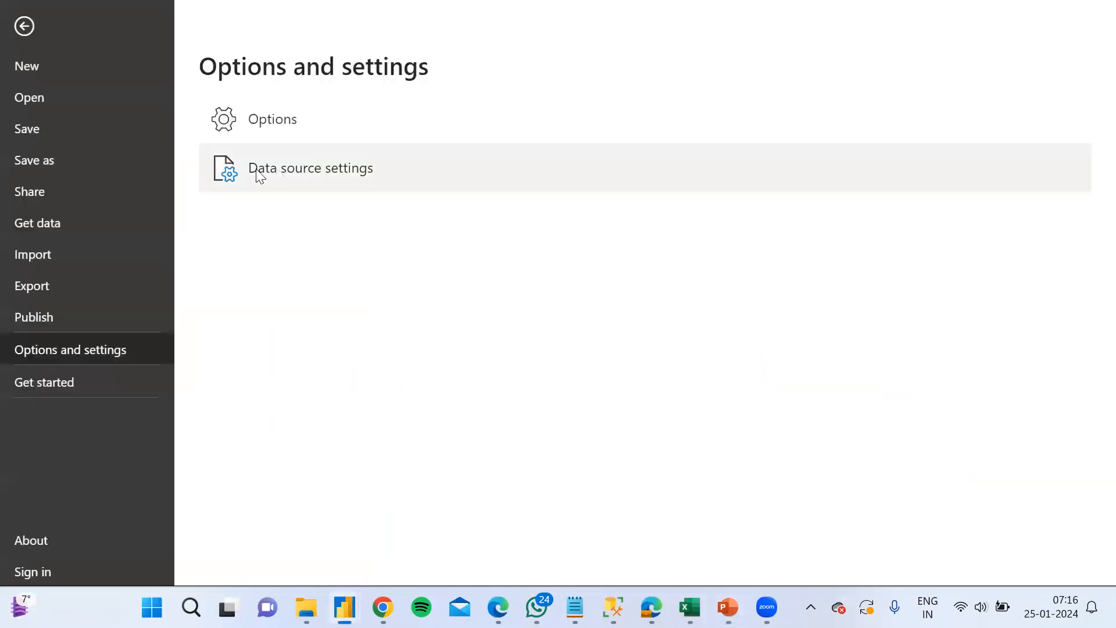
{"action": "left_click", "coordinate": [17, 27]}
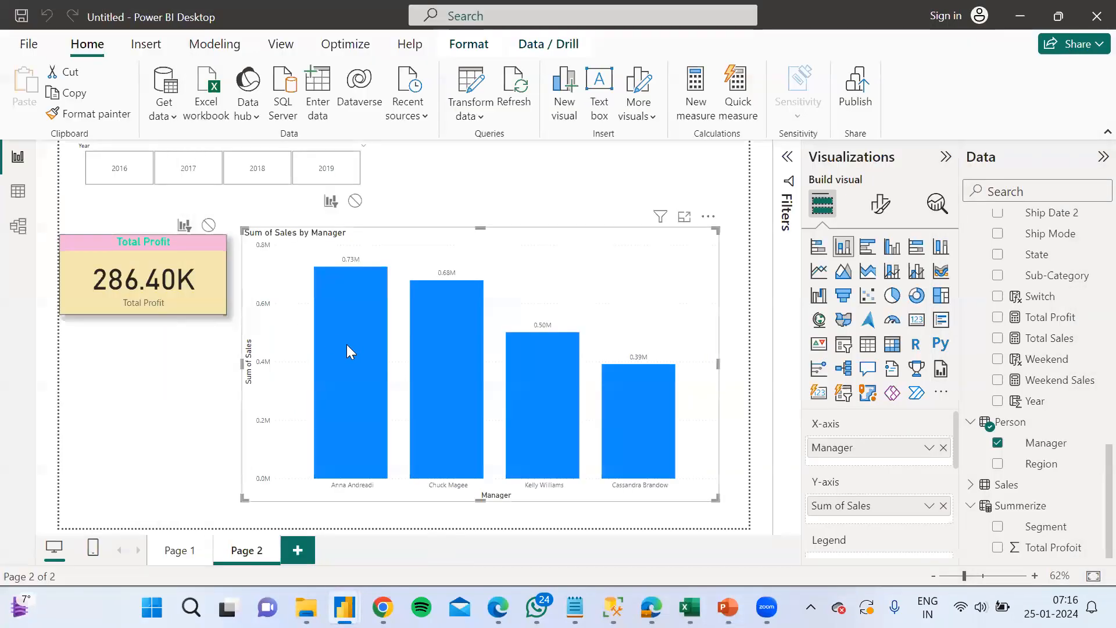
{"action": "left_click", "coordinate": [18, 226]}
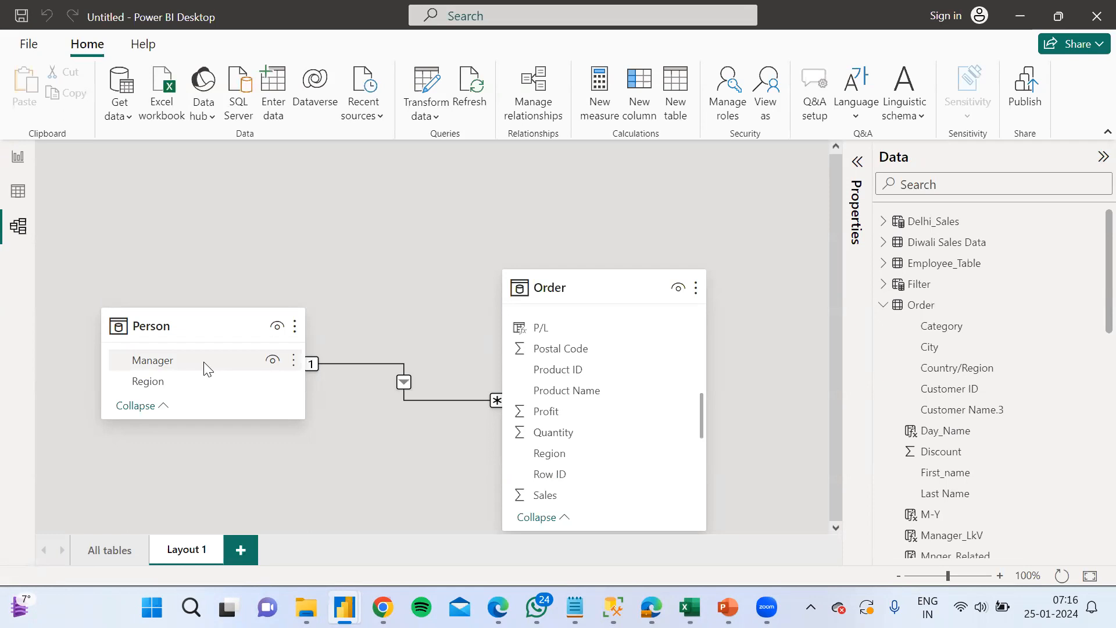
Step: Show the Person–Order relationship's Delete/Properties menu, dismiss it without deleting, and open File
{"action": "right_click", "coordinate": [402, 382]}
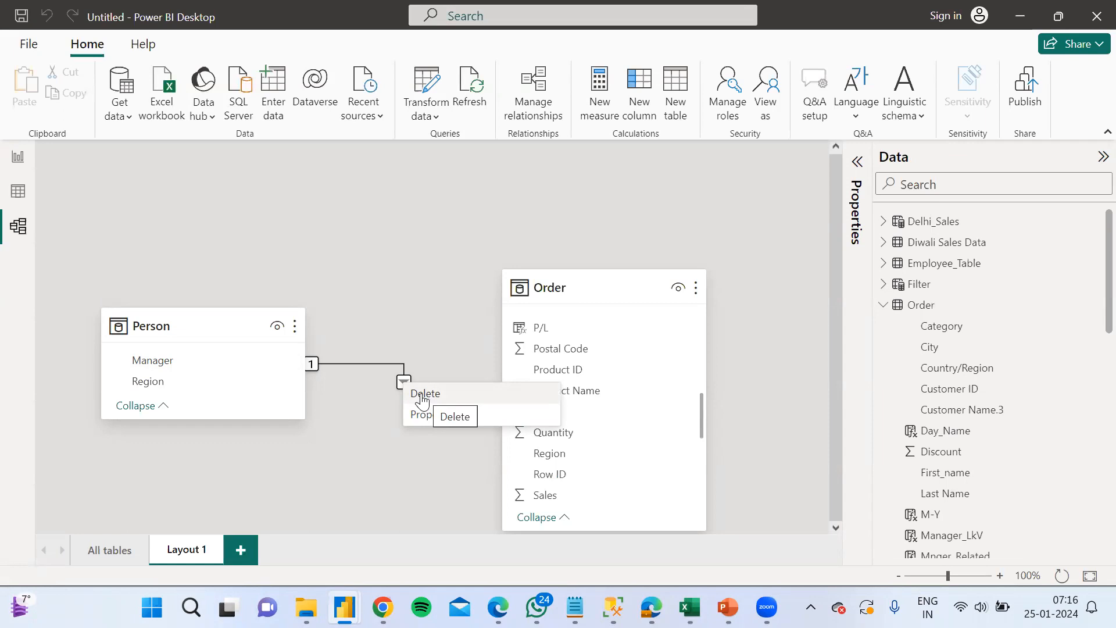
{"action": "left_click", "coordinate": [327, 396]}
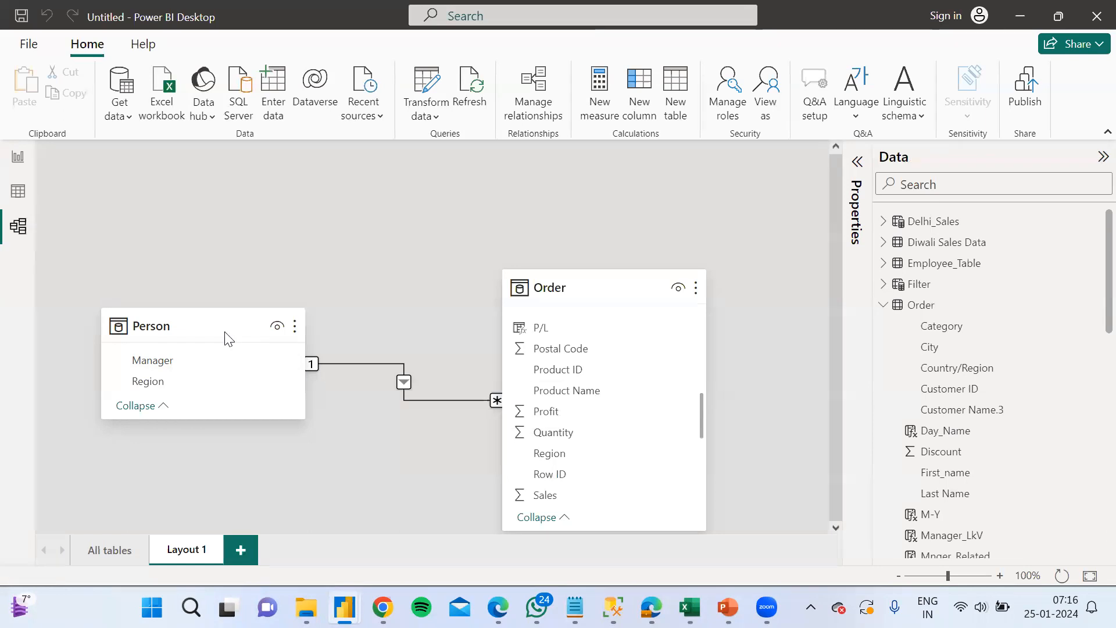
{"action": "left_click", "coordinate": [23, 45]}
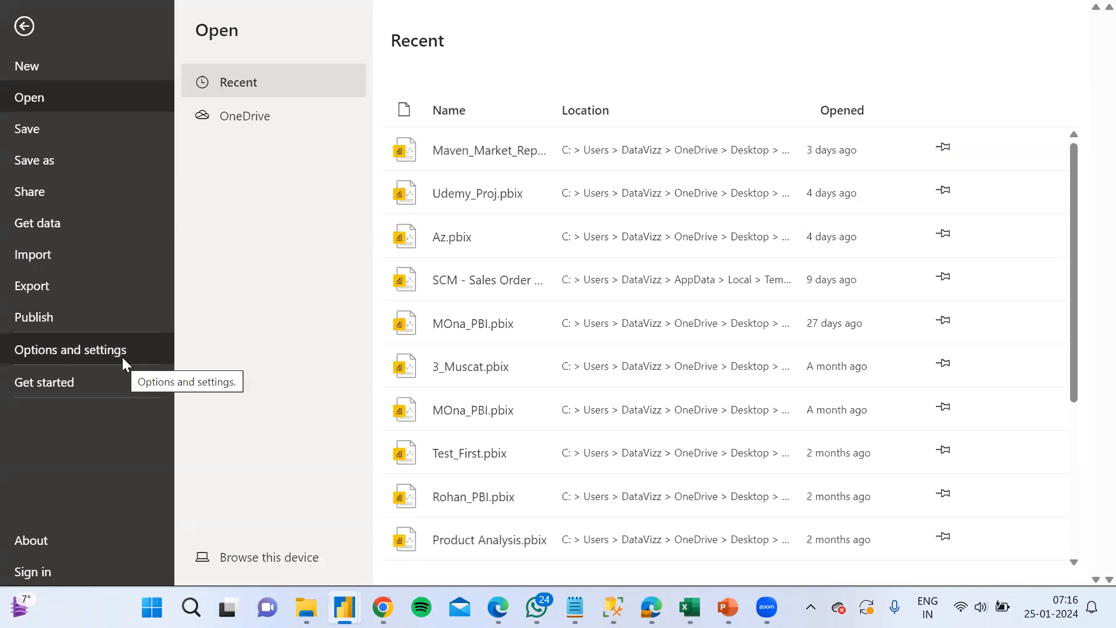
Step: Open the Options dialog, scroll through Global Data Load, and show the Power Query Editor settings
{"action": "left_click", "coordinate": [122, 357]}
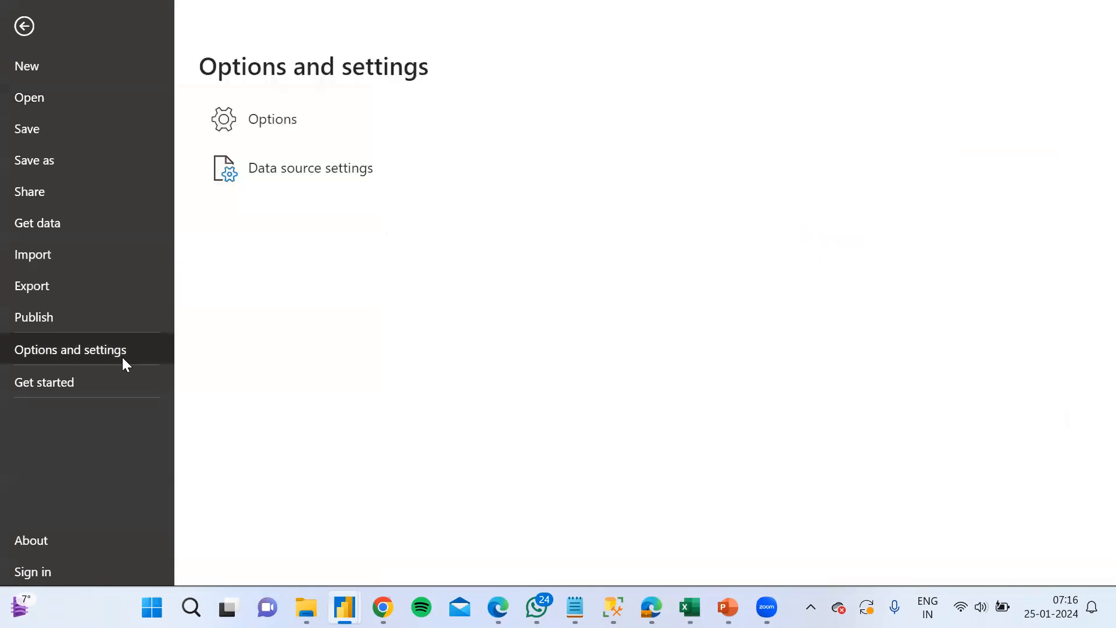
{"action": "left_click", "coordinate": [294, 134]}
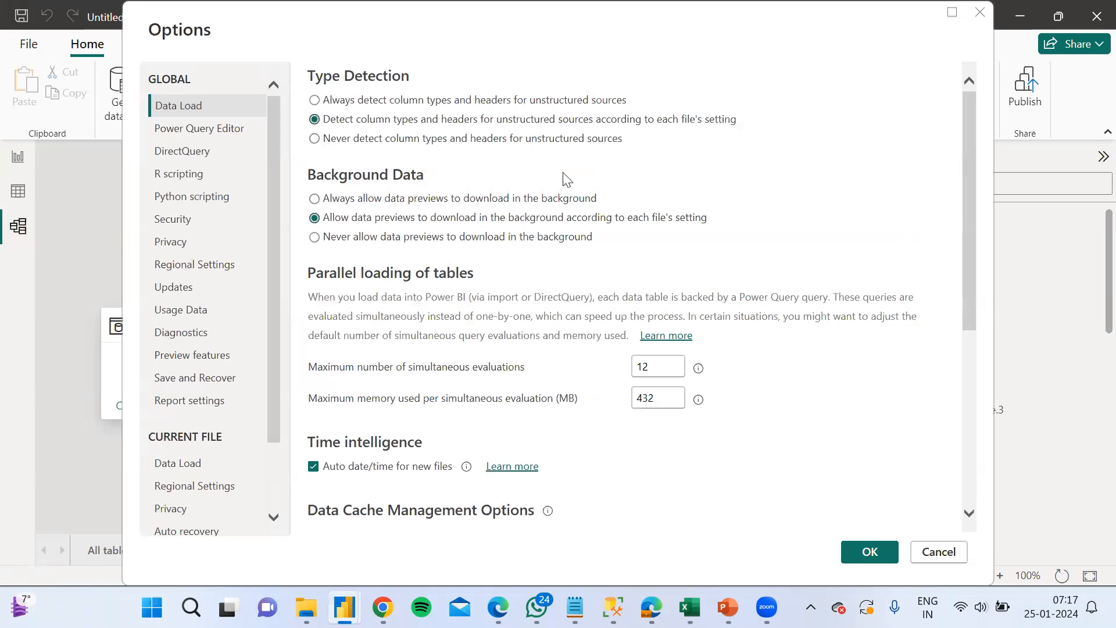
{"action": "left_click_drag", "start_coordinate": [967, 185], "coordinate": [959, 357]}
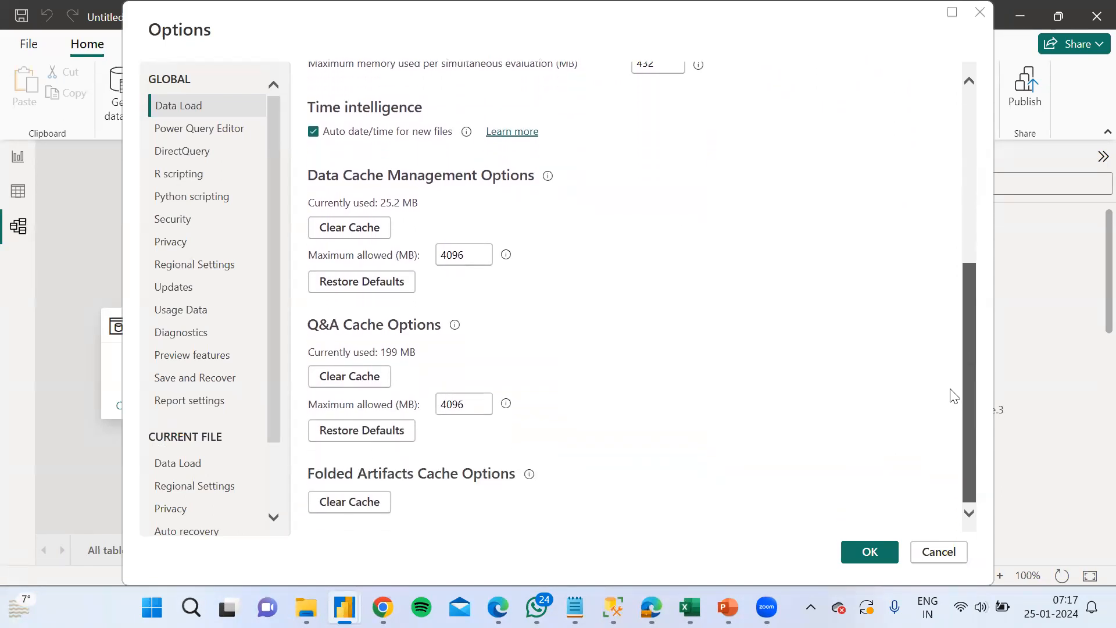
{"action": "left_click_drag", "start_coordinate": [953, 396], "coordinate": [954, 395]}
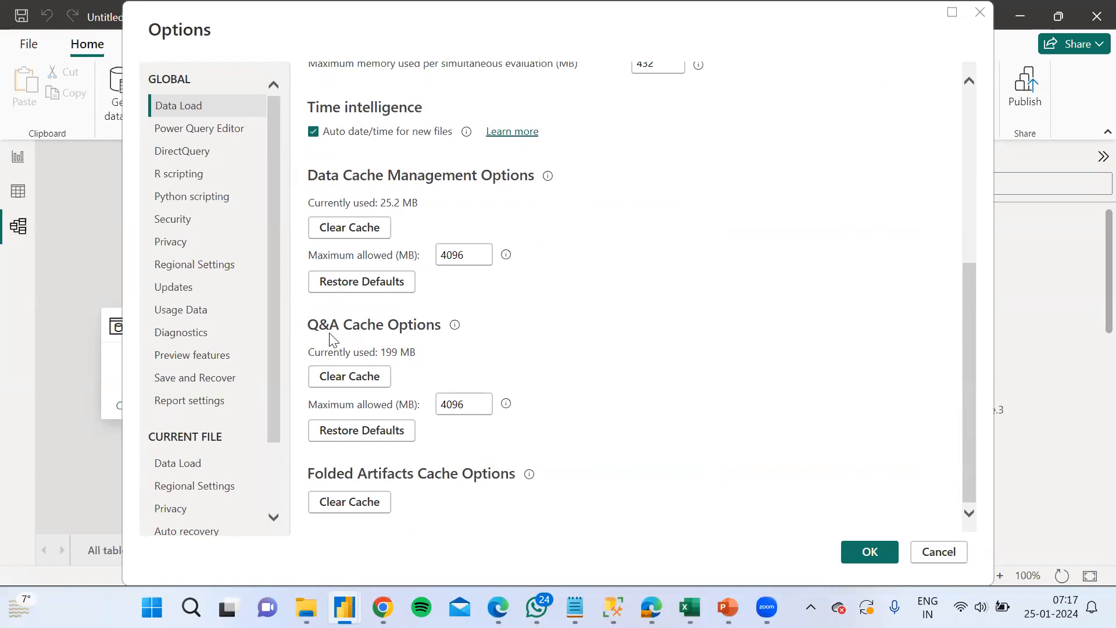
{"action": "left_click", "coordinate": [200, 132]}
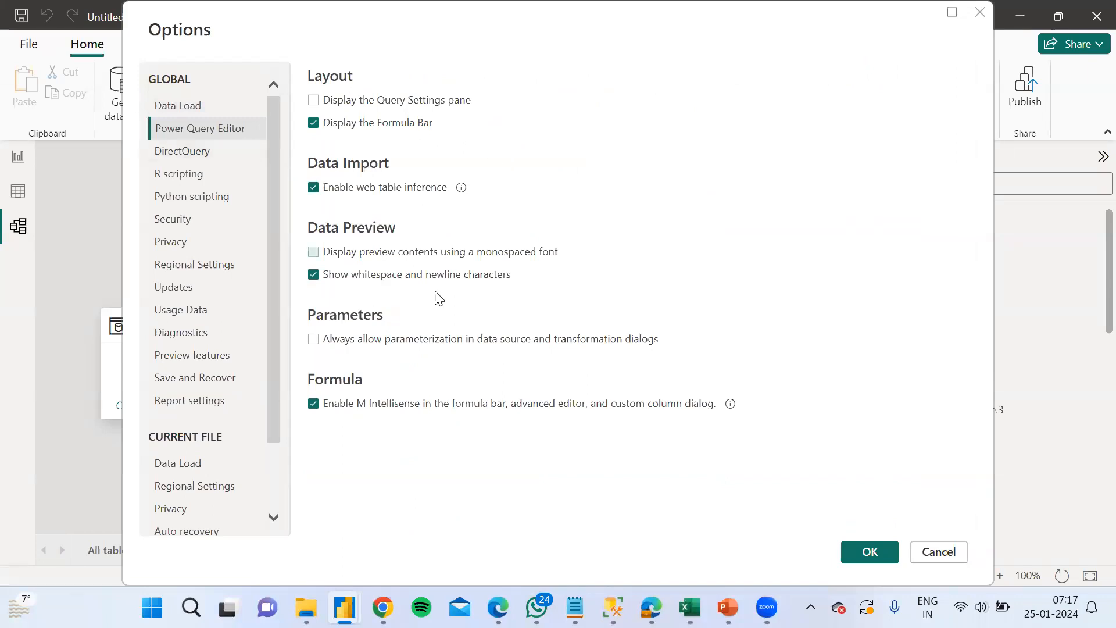
Step: Review the global DirectQuery, Security, Privacy, Regional settings and Updates pages in Options
{"action": "left_click", "coordinate": [205, 151]}
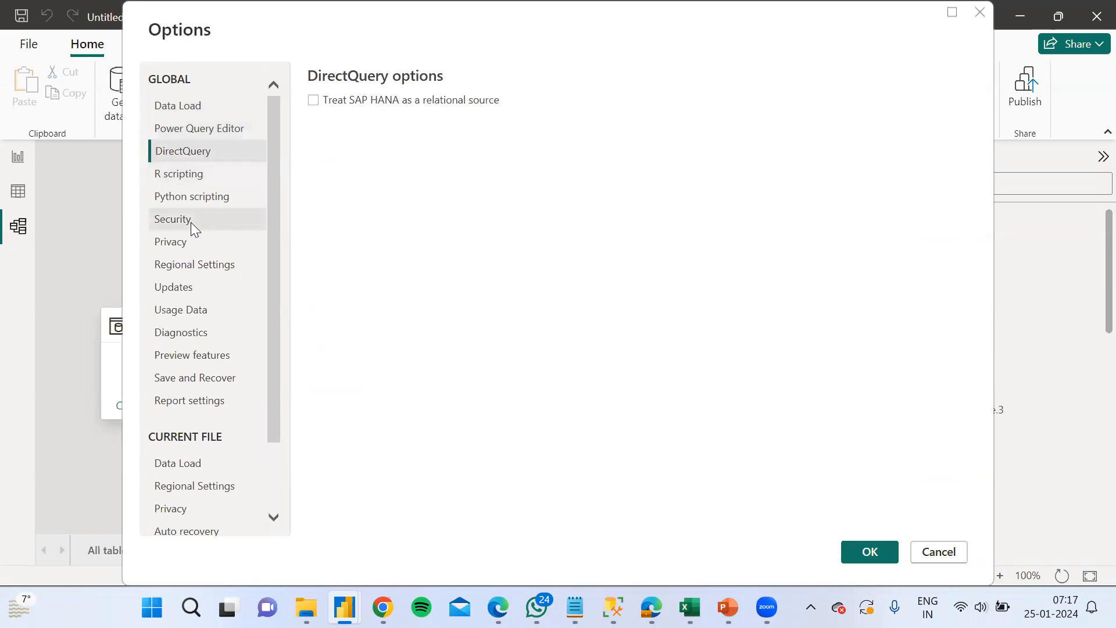
{"action": "left_click", "coordinate": [191, 222]}
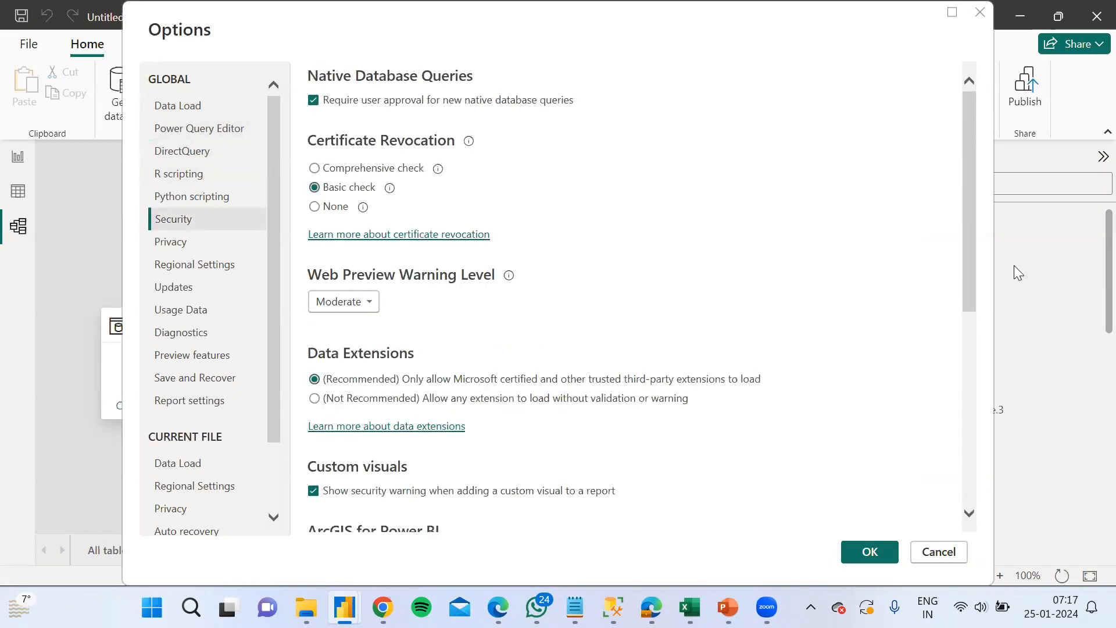
{"action": "left_click_drag", "start_coordinate": [974, 275], "coordinate": [961, 489]}
{"action": "left_click_drag", "start_coordinate": [961, 436], "coordinate": [961, 428]}
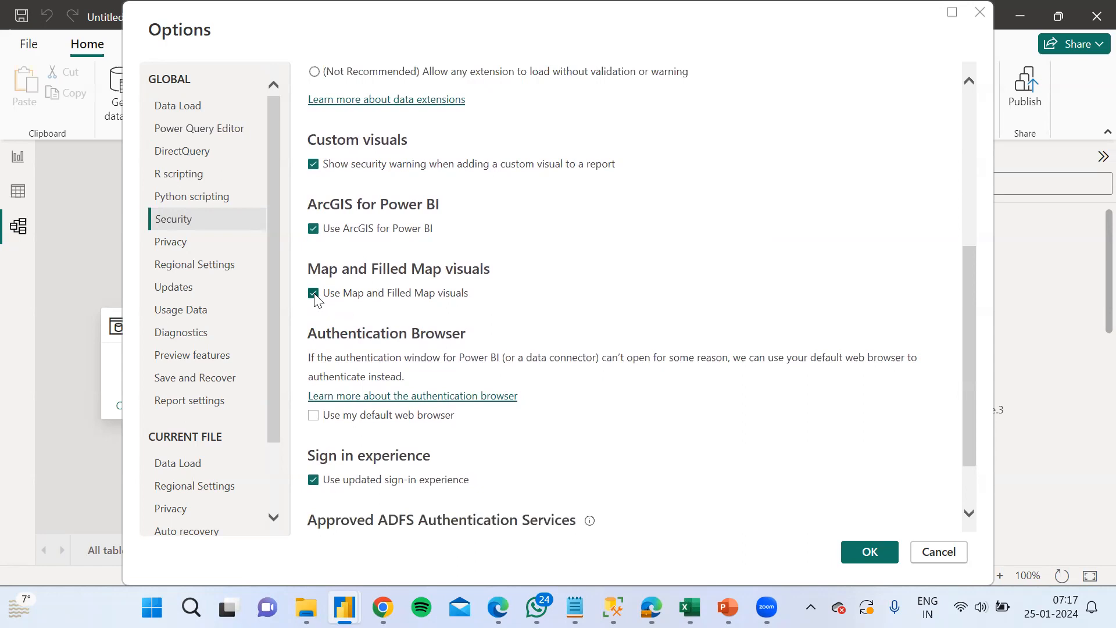
{"action": "left_click", "coordinate": [183, 235]}
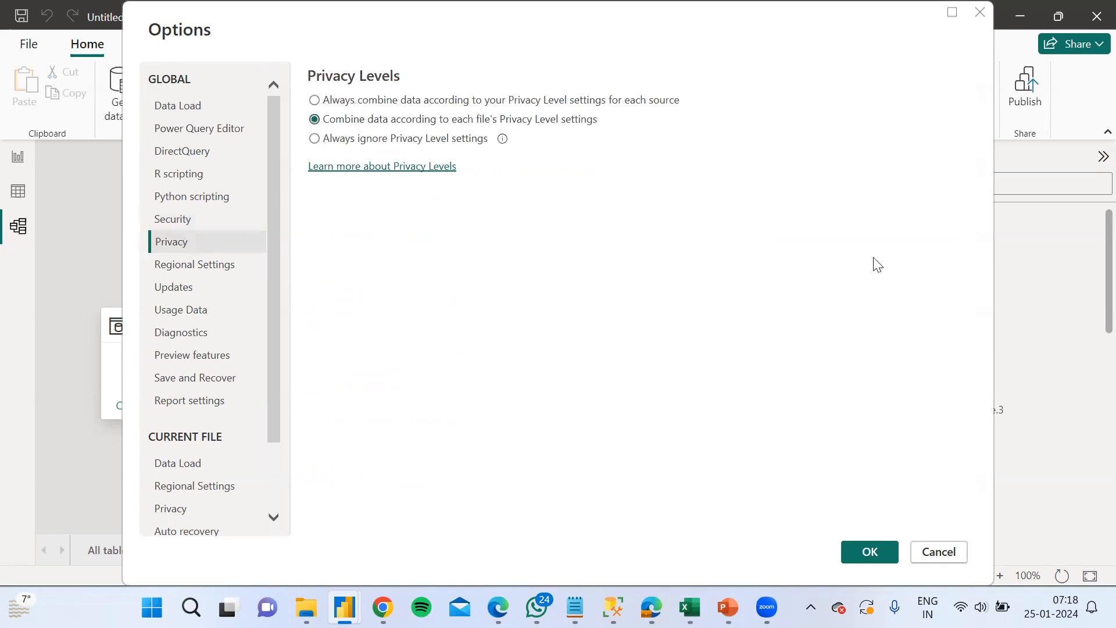
{"action": "left_click", "coordinate": [198, 267]}
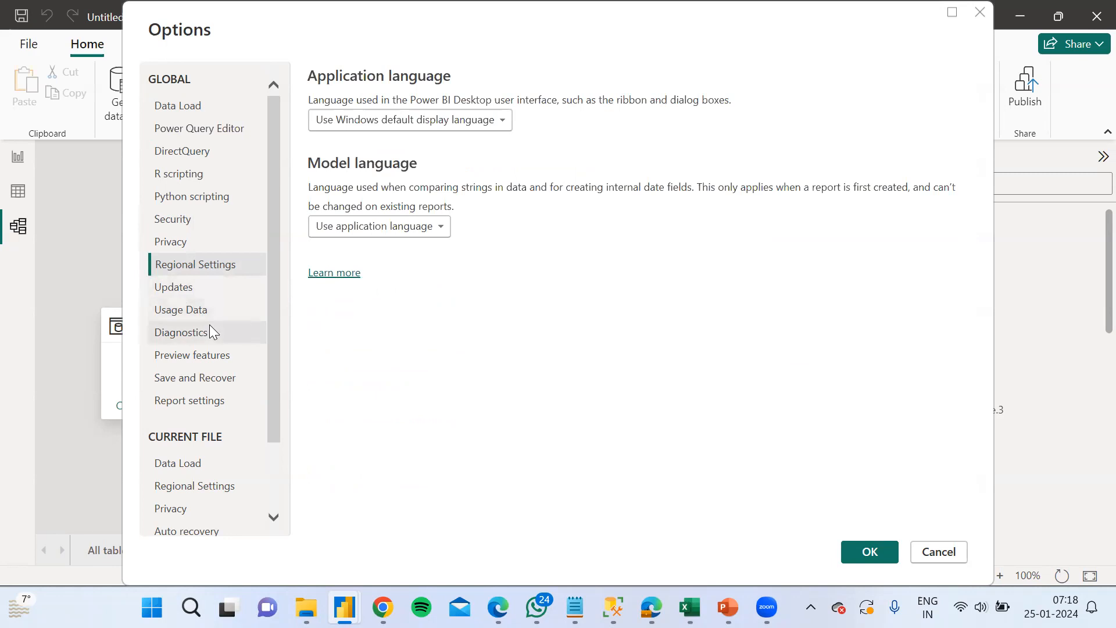
{"action": "left_click", "coordinate": [201, 287]}
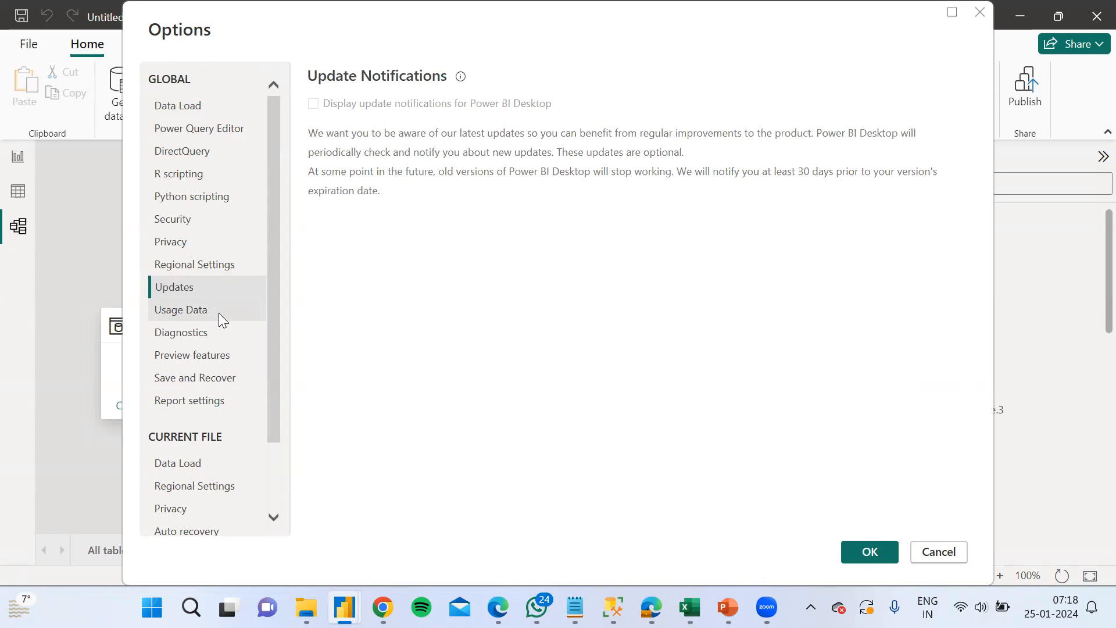
Step: Review the global Preview features, Auto recovery and Report settings pages, scrolling the category list
{"action": "left_click", "coordinate": [217, 361]}
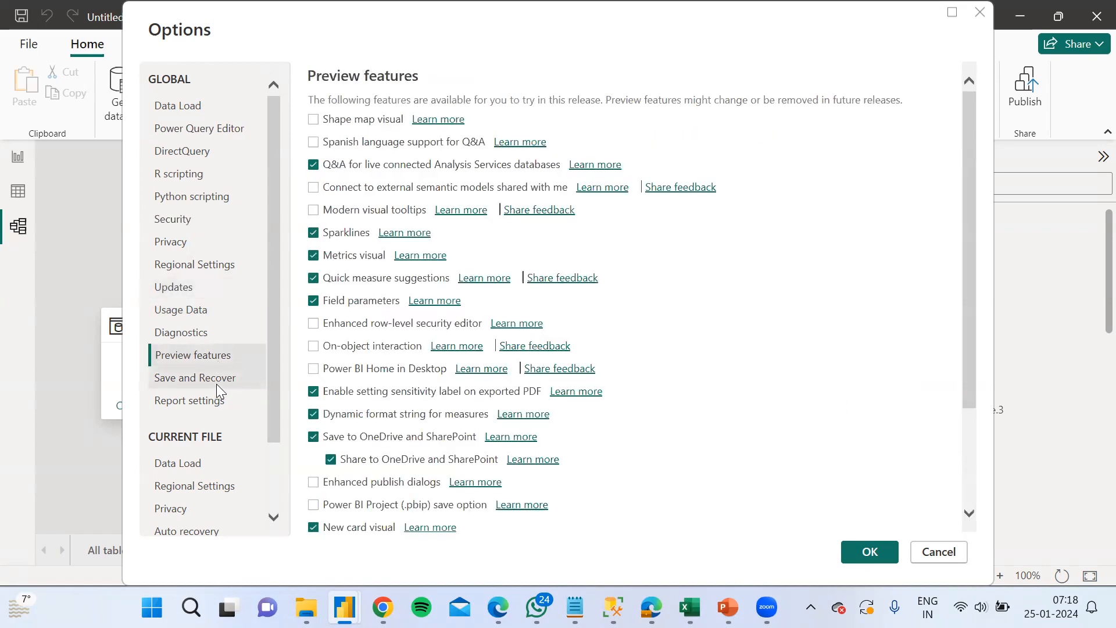
{"action": "left_click", "coordinate": [216, 382]}
{"action": "left_click", "coordinate": [213, 401]}
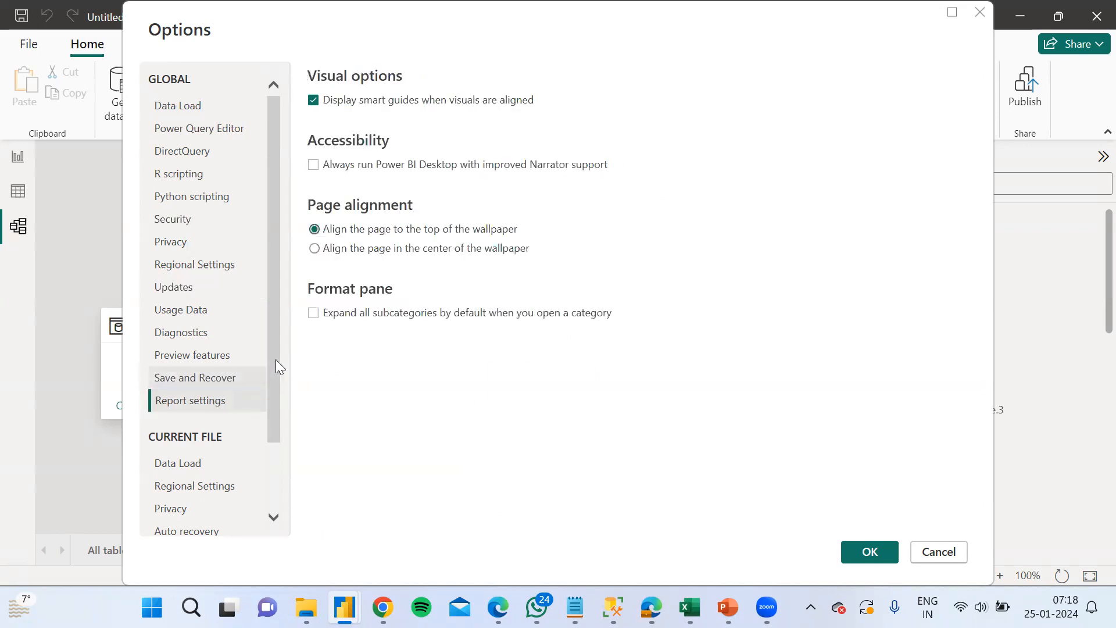
{"action": "left_click_drag", "start_coordinate": [272, 352], "coordinate": [280, 452]}
{"action": "left_click_drag", "start_coordinate": [270, 303], "coordinate": [279, 187]}
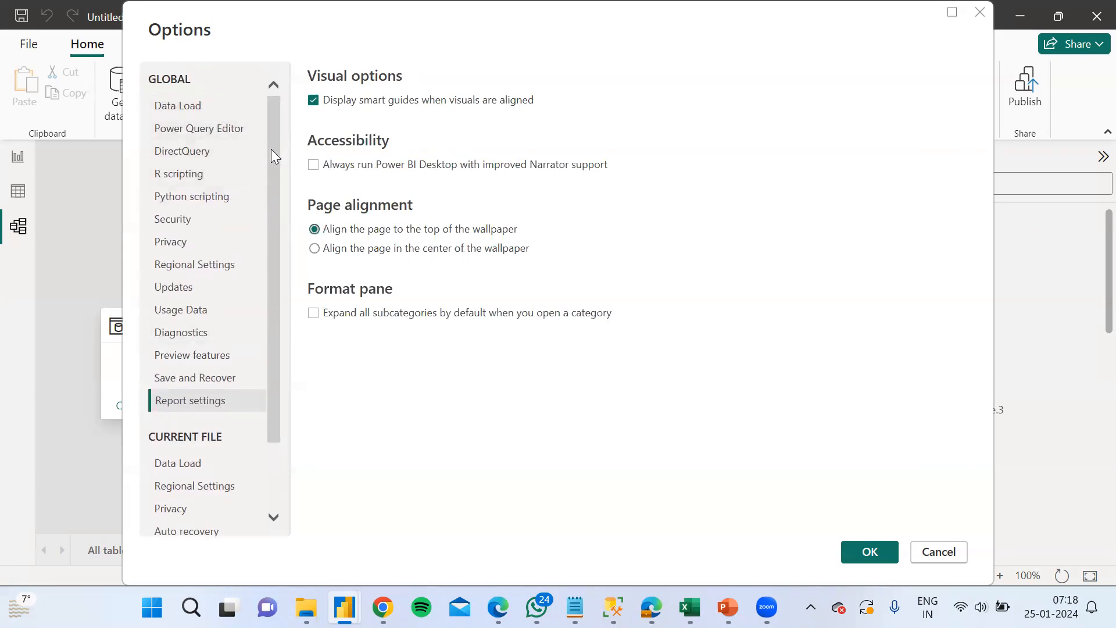
{"action": "left_click_drag", "start_coordinate": [269, 189], "coordinate": [277, 290]}
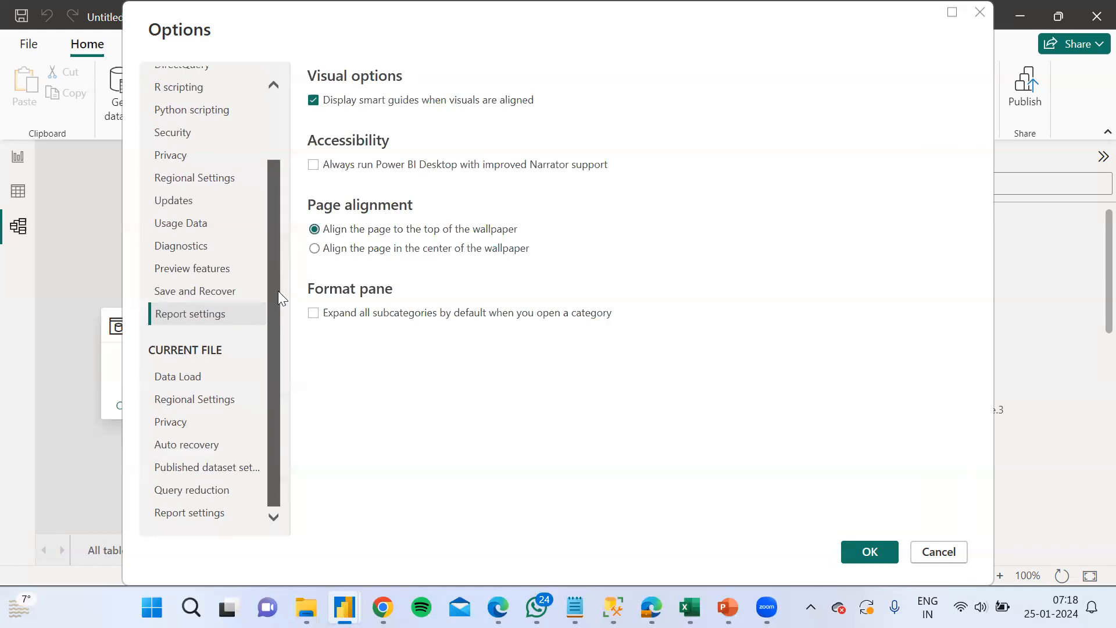
Step: Turn off 'Autodetect new relationships after data is loaded' for the current file, check Privacy, then switch to PowerPoint
{"action": "left_click", "coordinate": [223, 381]}
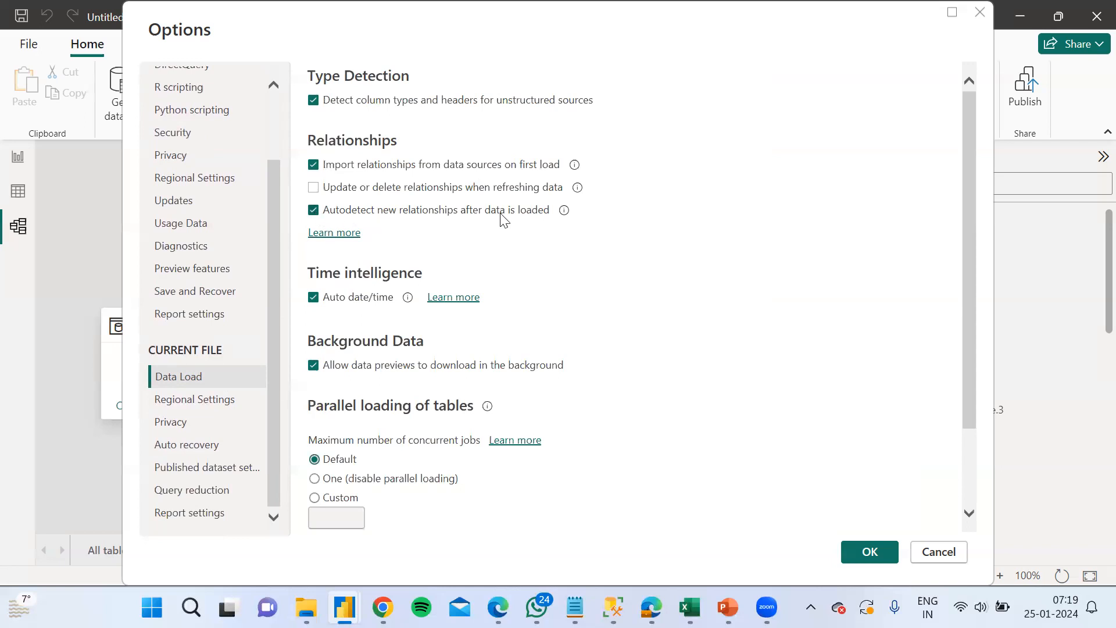
{"action": "left_click", "coordinate": [314, 212]}
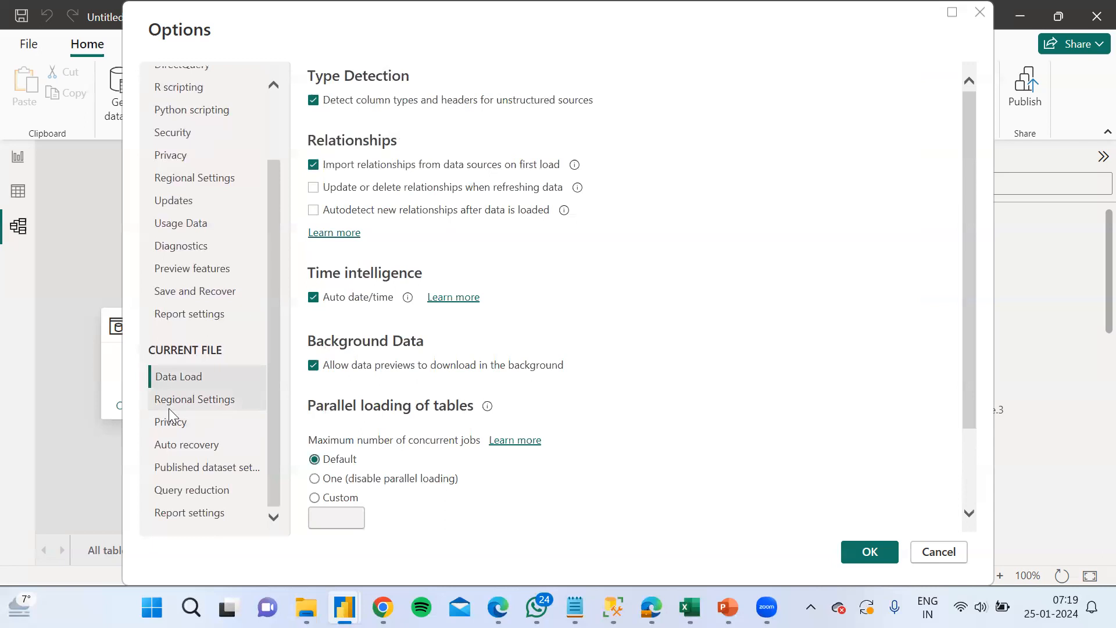
{"action": "left_click", "coordinate": [194, 424]}
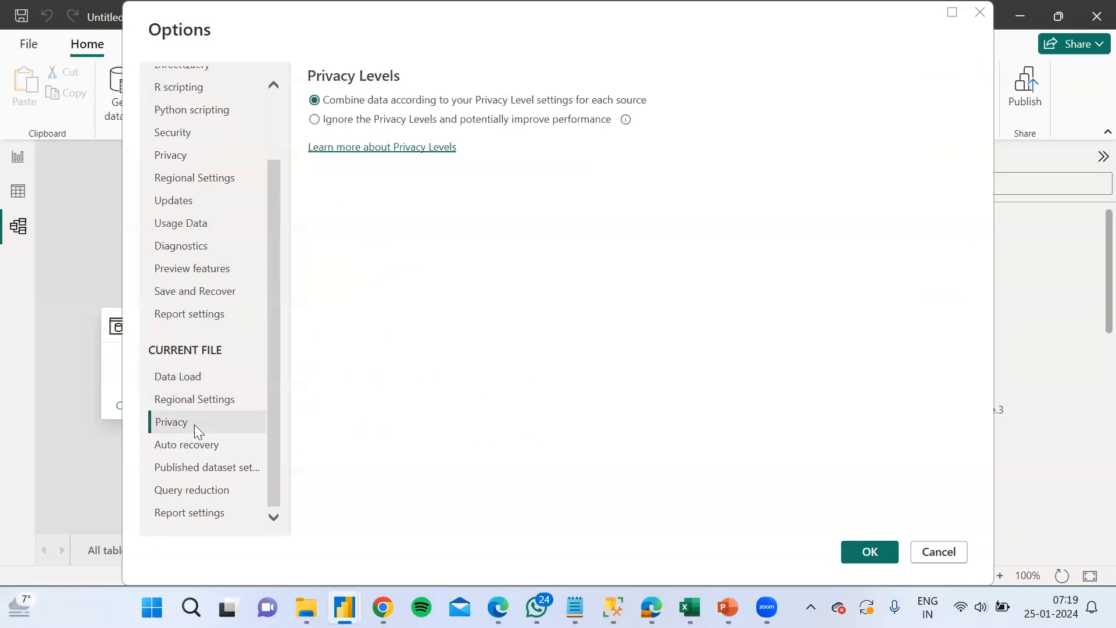
{"action": "left_click", "coordinate": [201, 378]}
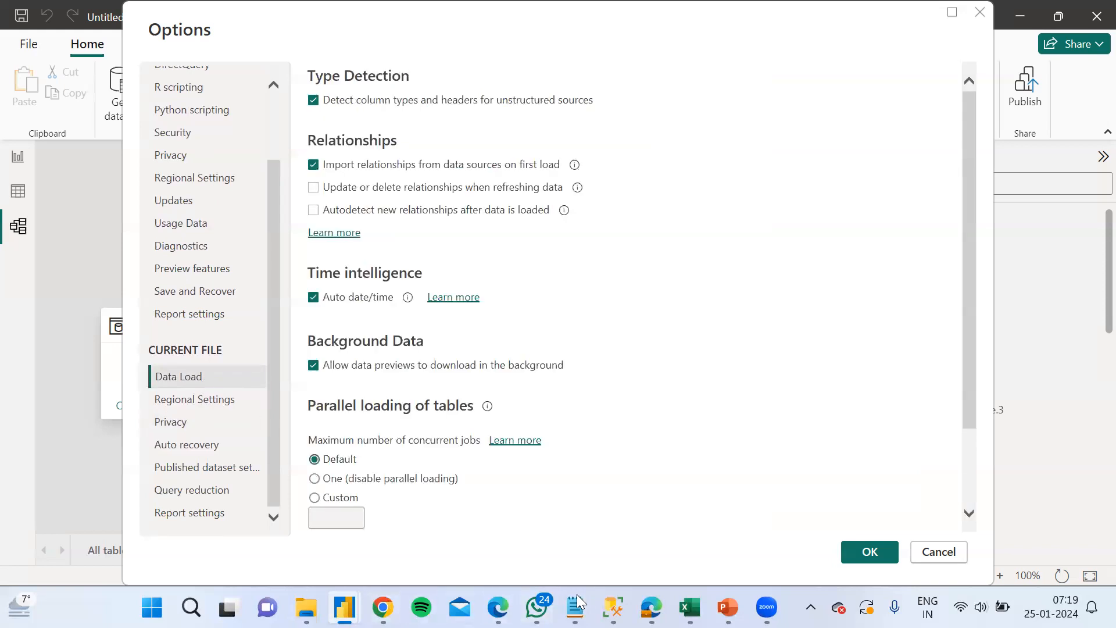
{"action": "mouse_move", "coordinate": [727, 607]}
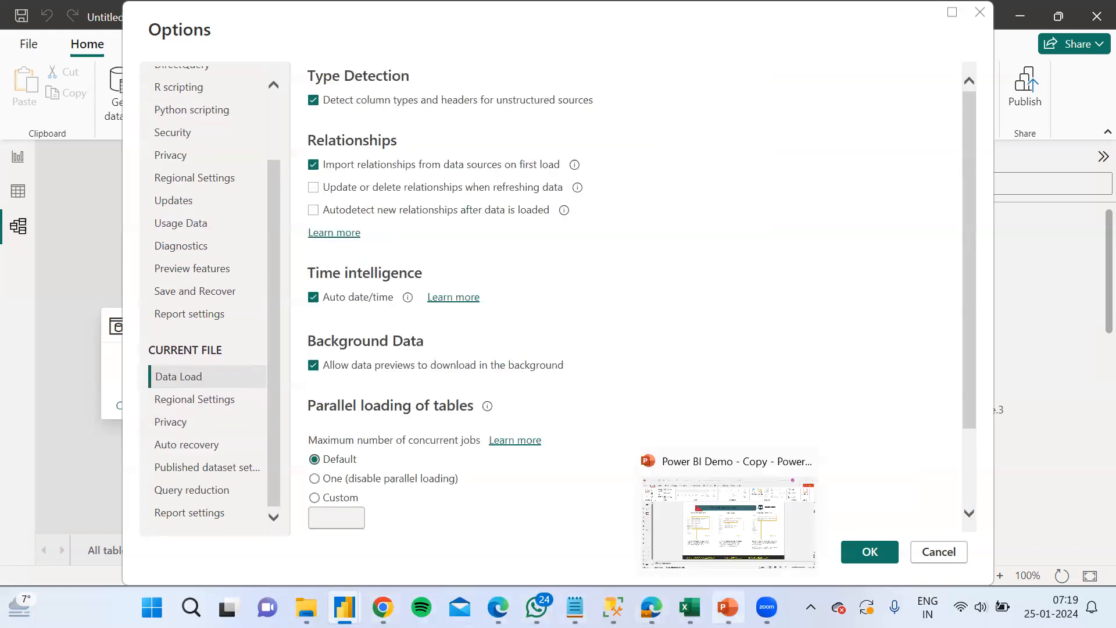
{"action": "left_click", "coordinate": [750, 538]}
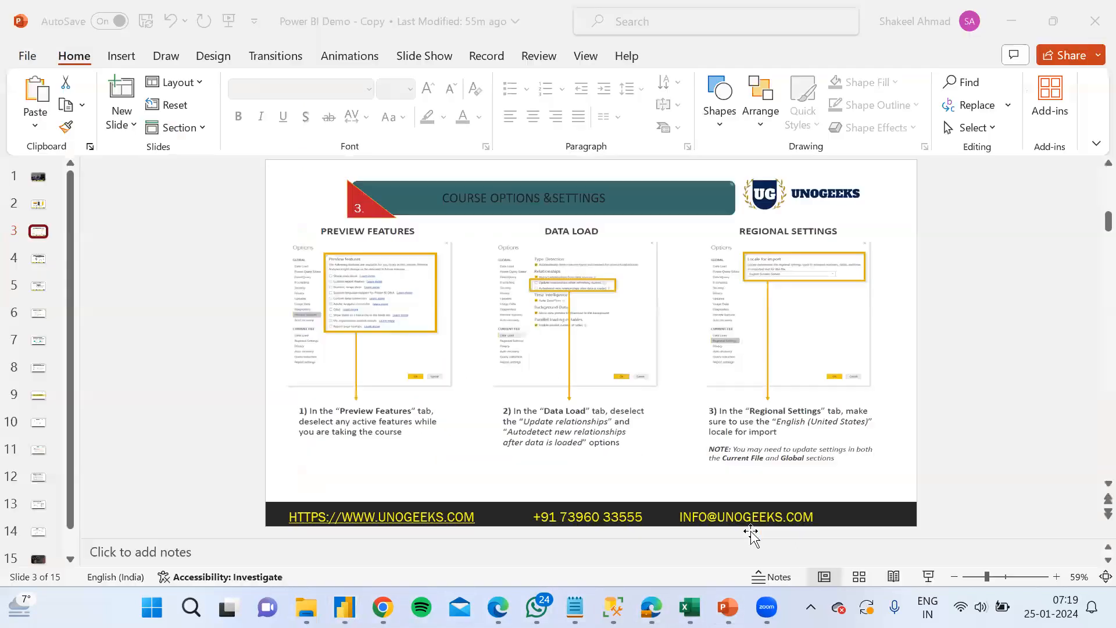
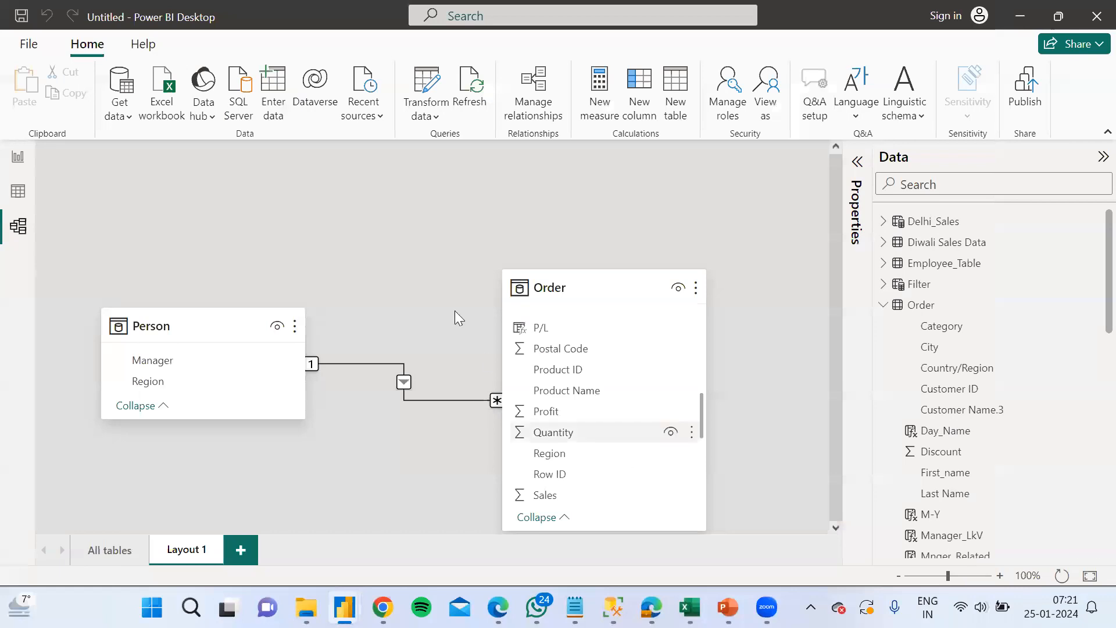
Step: Leave Model view and return to the report pages
{"action": "left_click", "coordinate": [18, 158]}
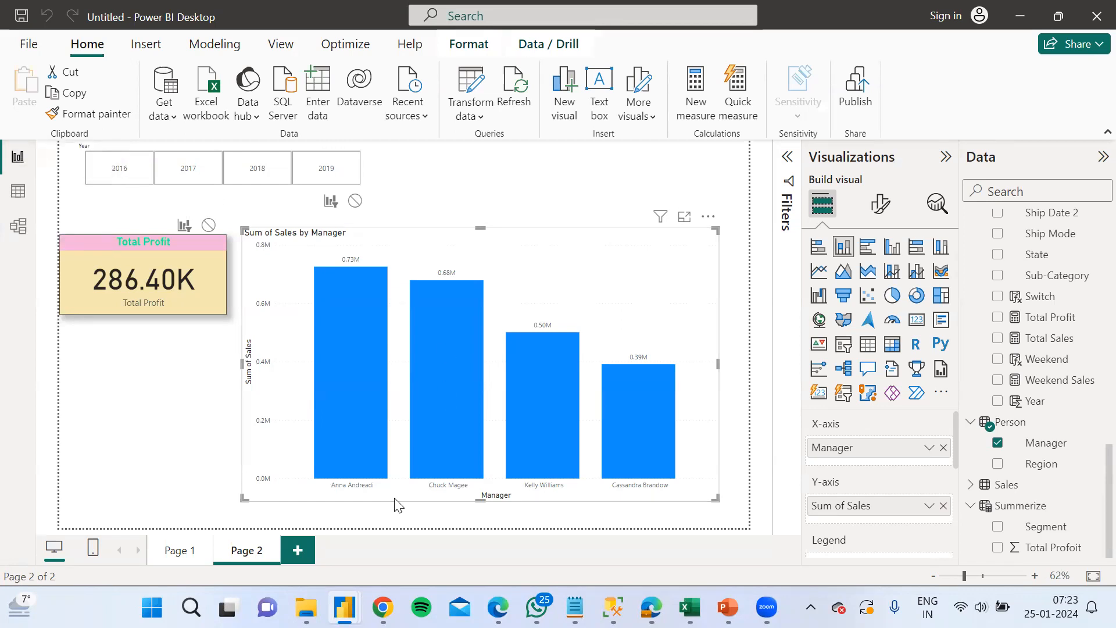
Step: Add a new blank Page 3 to the report
{"action": "left_click", "coordinate": [297, 552]}
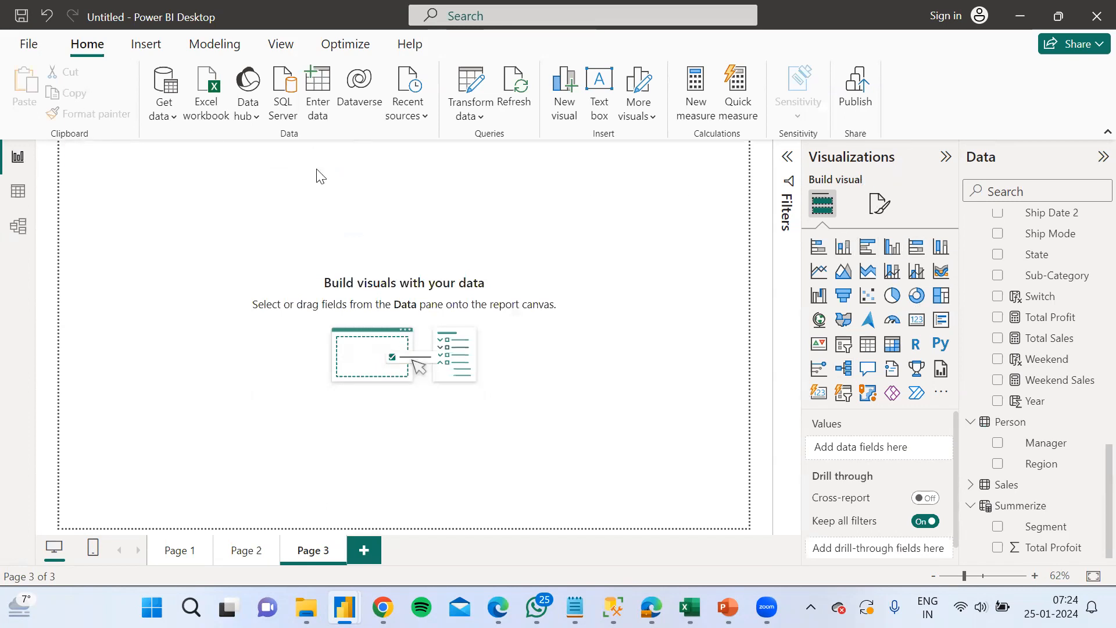
Step: Expand the collapsed Filters pane beside Page 3
{"action": "left_click", "coordinate": [782, 163]}
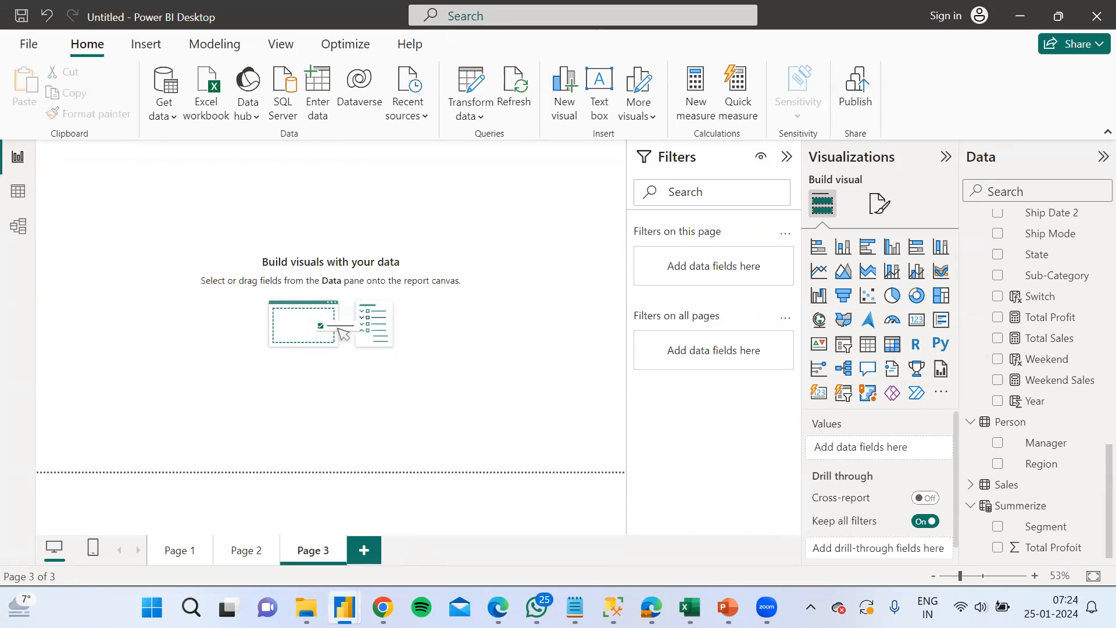
Step: Bring the Udemy_Proj report forward and choose Get more visuals from the Visualizations pane
{"action": "mouse_move", "coordinate": [344, 607]}
{"action": "left_click", "coordinate": [282, 529]}
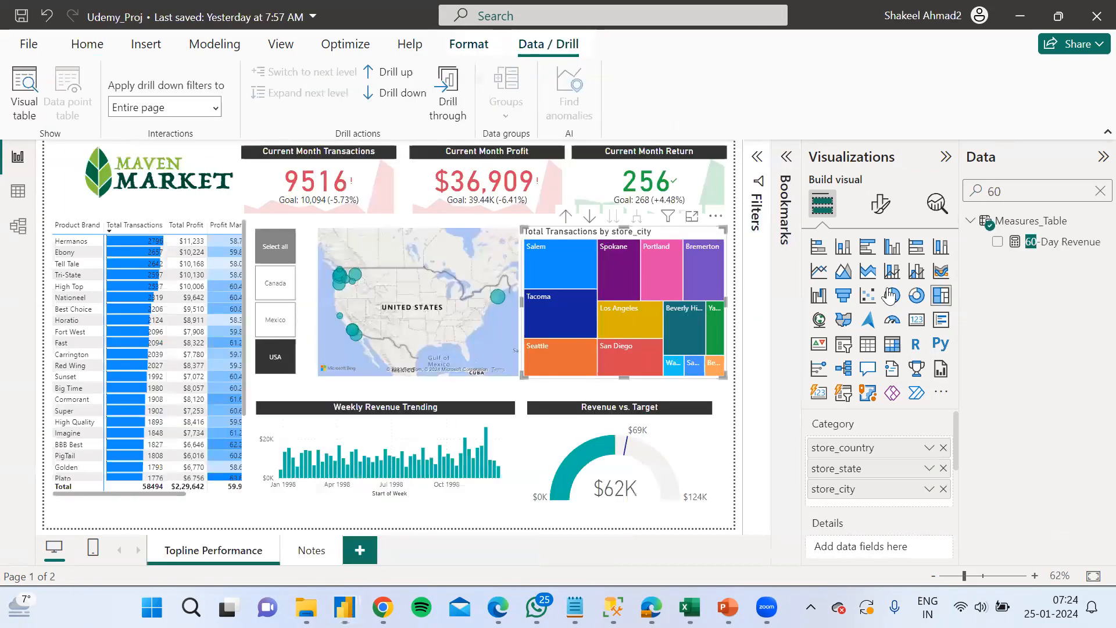
{"action": "left_click", "coordinate": [938, 393]}
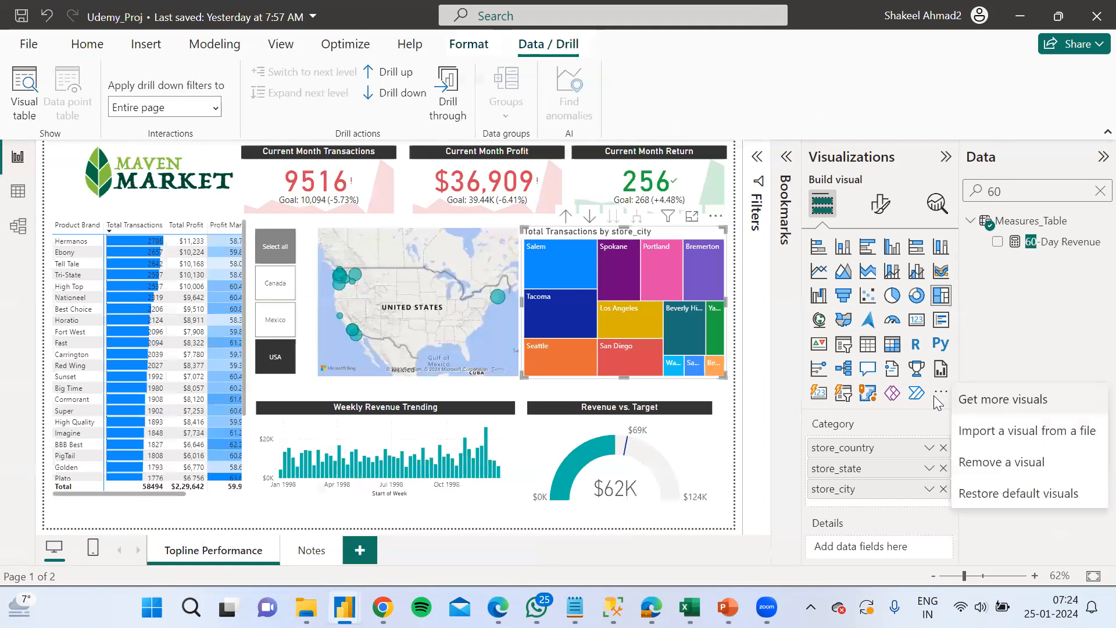
{"action": "left_click", "coordinate": [1028, 401]}
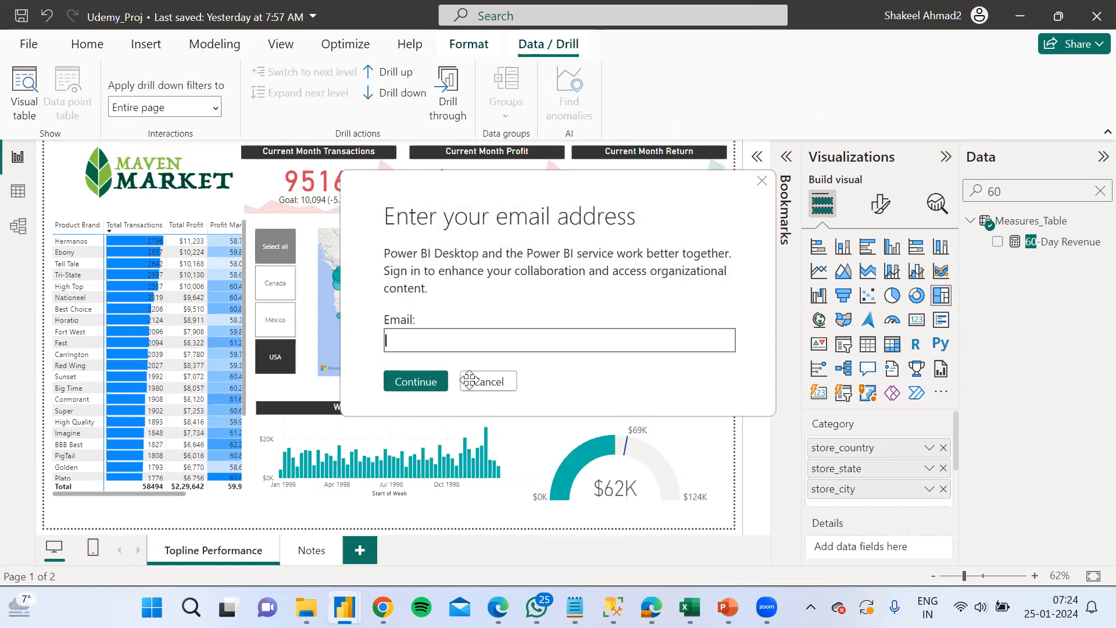
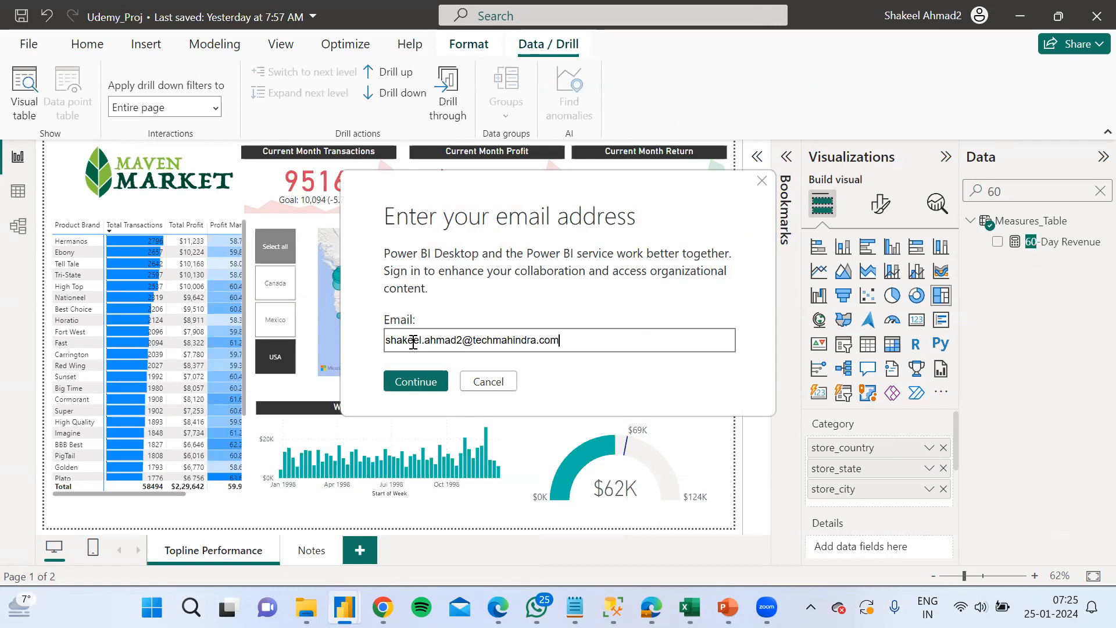
Step: Sign in with the work account e-mail address and password
{"action": "left_click", "coordinate": [395, 382]}
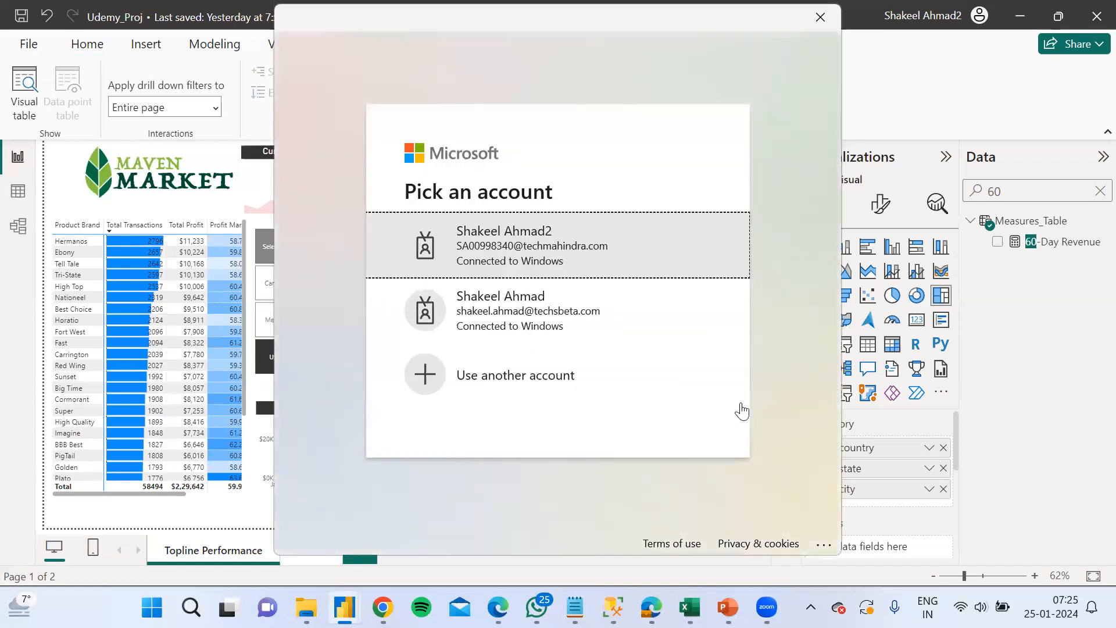
{"action": "left_click", "coordinate": [598, 246]}
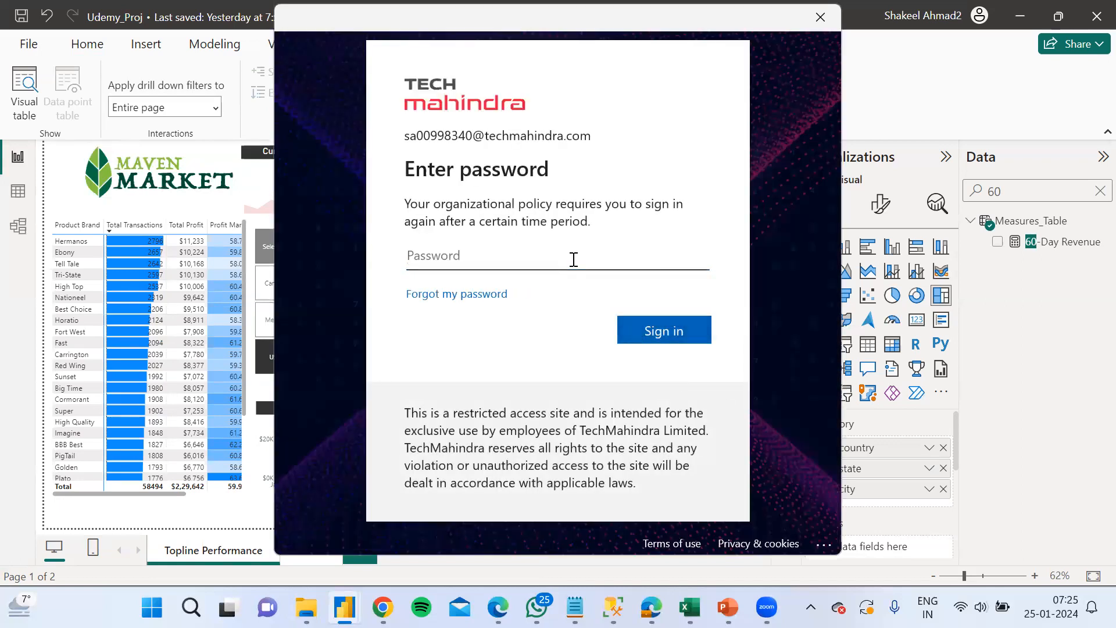
{"action": "type", "text": "•••••••"}
{"action": "left_click", "coordinate": [650, 332]}
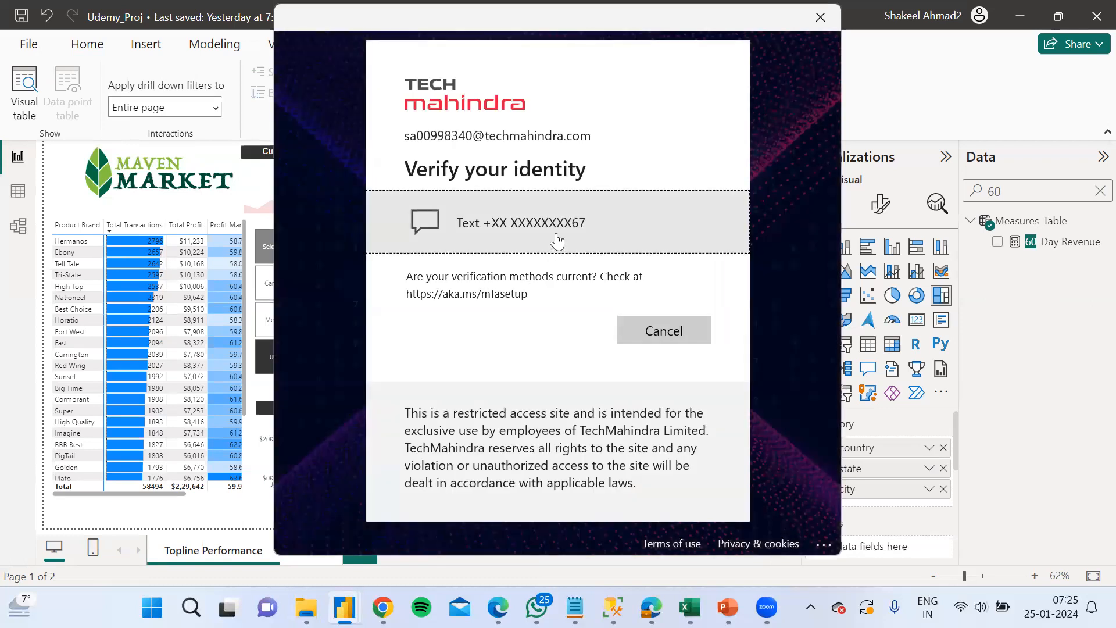
Step: Verify the sign-in with a code sent by text message
{"action": "left_click", "coordinate": [556, 236]}
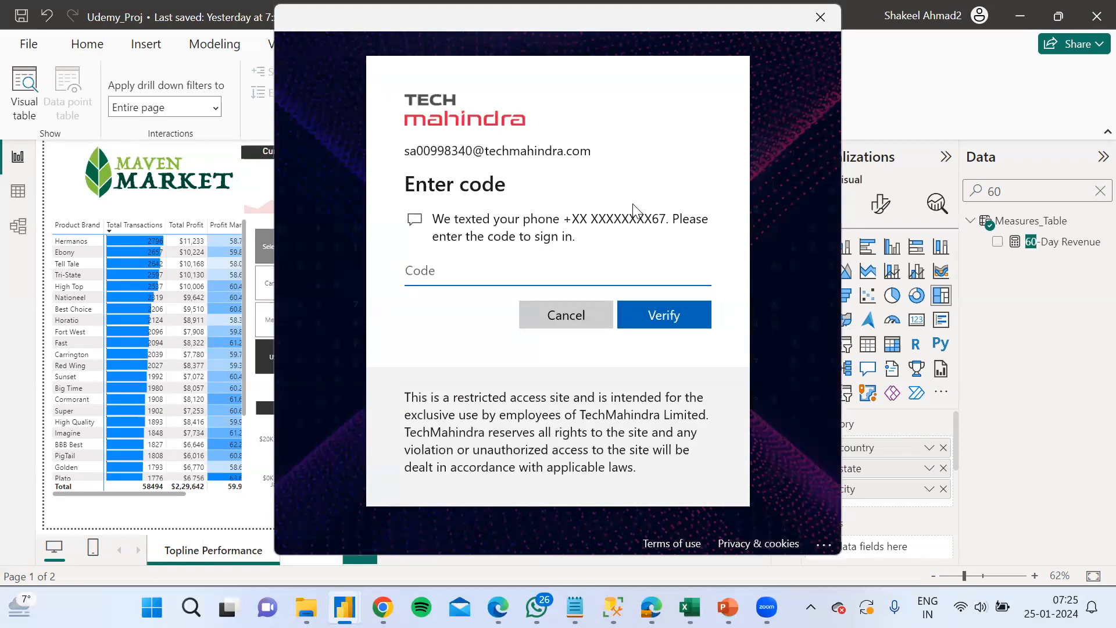
{"action": "left_click", "coordinate": [667, 317]}
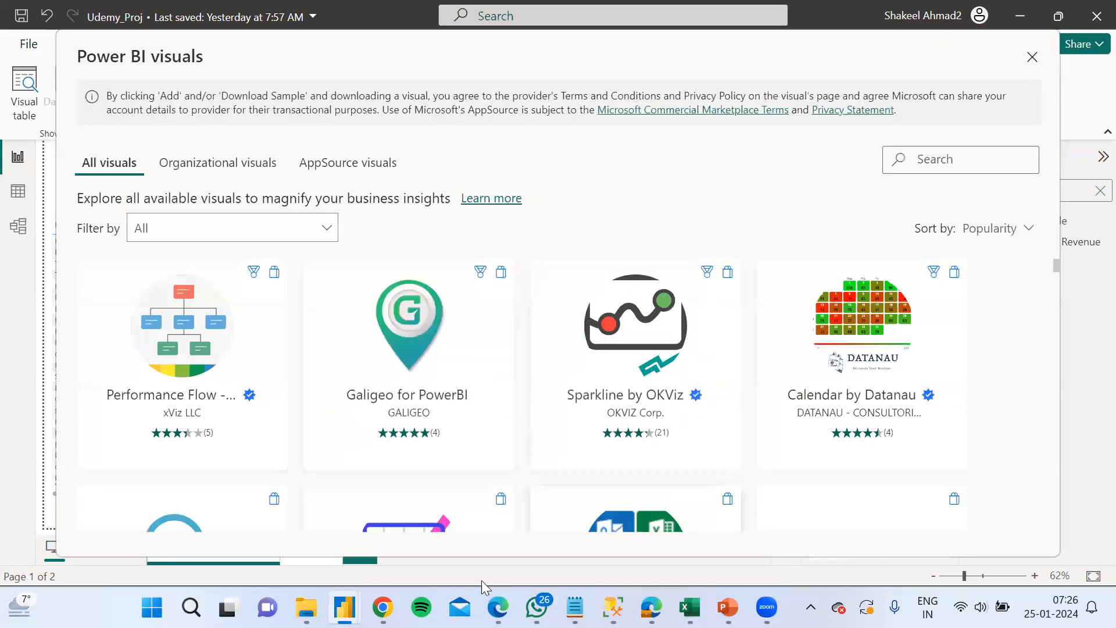
Step: Switch from the visuals gallery to the Edge browser
{"action": "mouse_move", "coordinate": [613, 607]}
{"action": "left_click", "coordinate": [651, 607]}
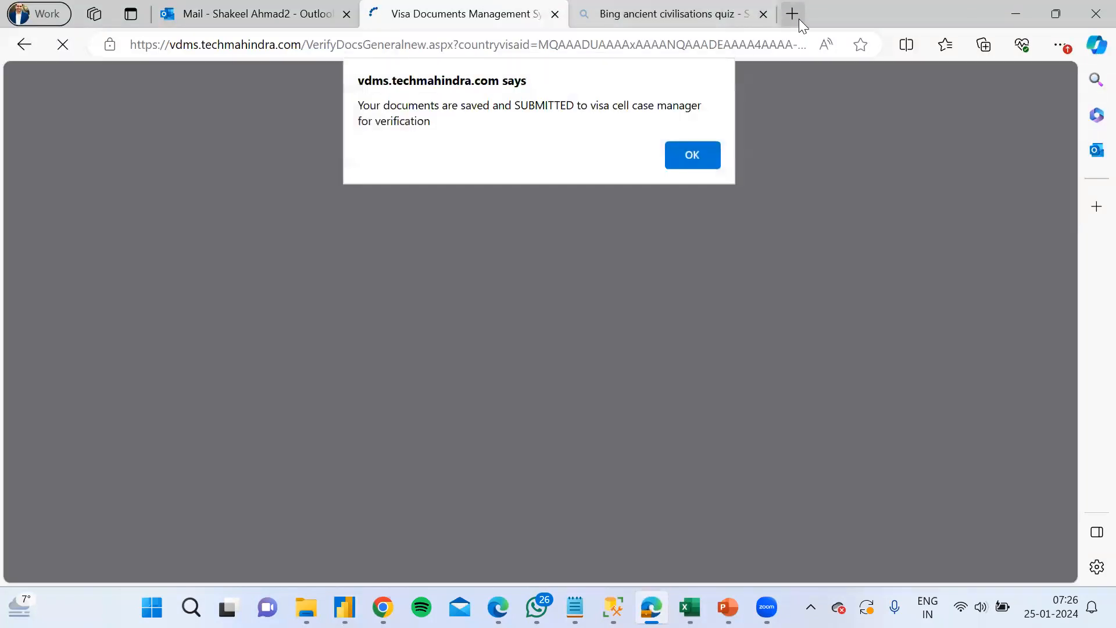
Step: Open app.powerbi.com in a new Edge tab, pick the work account, then minimize Edge
{"action": "left_click", "coordinate": [795, 18]}
{"action": "type", "text": "app.powerbi.com"}
{"action": "key", "text": "Return"}
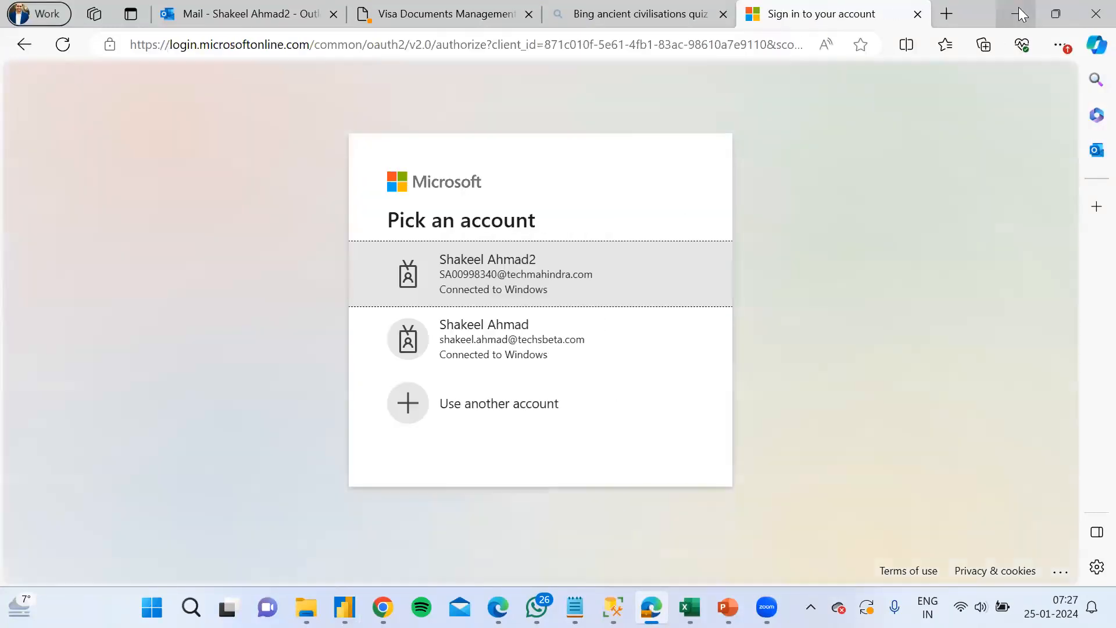
{"action": "left_click", "coordinate": [538, 270]}
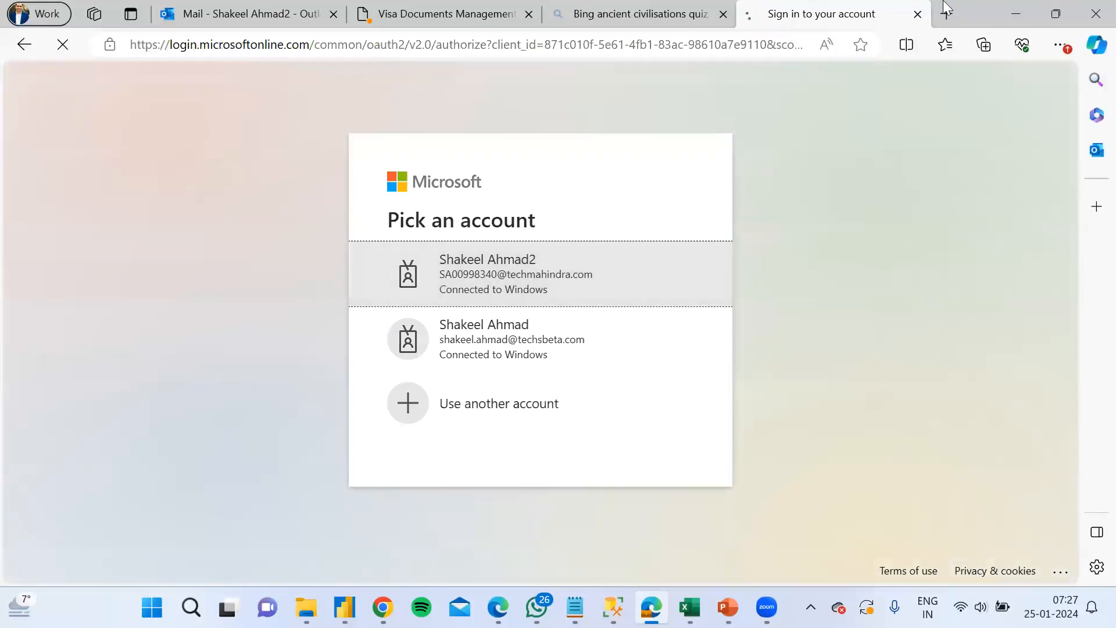
{"action": "left_click", "coordinate": [1015, 13]}
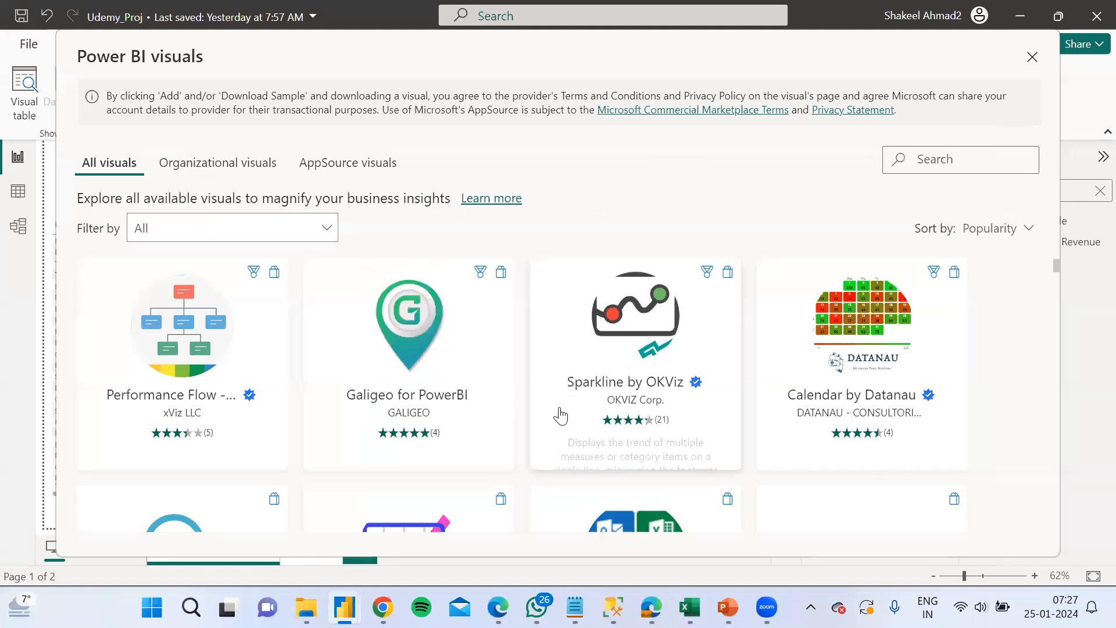
Step: Search the visuals gallery for 'infogr' and open the Scroller visual's details
{"action": "mouse_move", "coordinate": [1054, 266]}
{"action": "left_mouse_down"}
{"action": "mouse_move", "coordinate": [1055, 307]}
{"action": "mouse_move", "coordinate": [1056, 257]}
{"action": "left_mouse_up"}
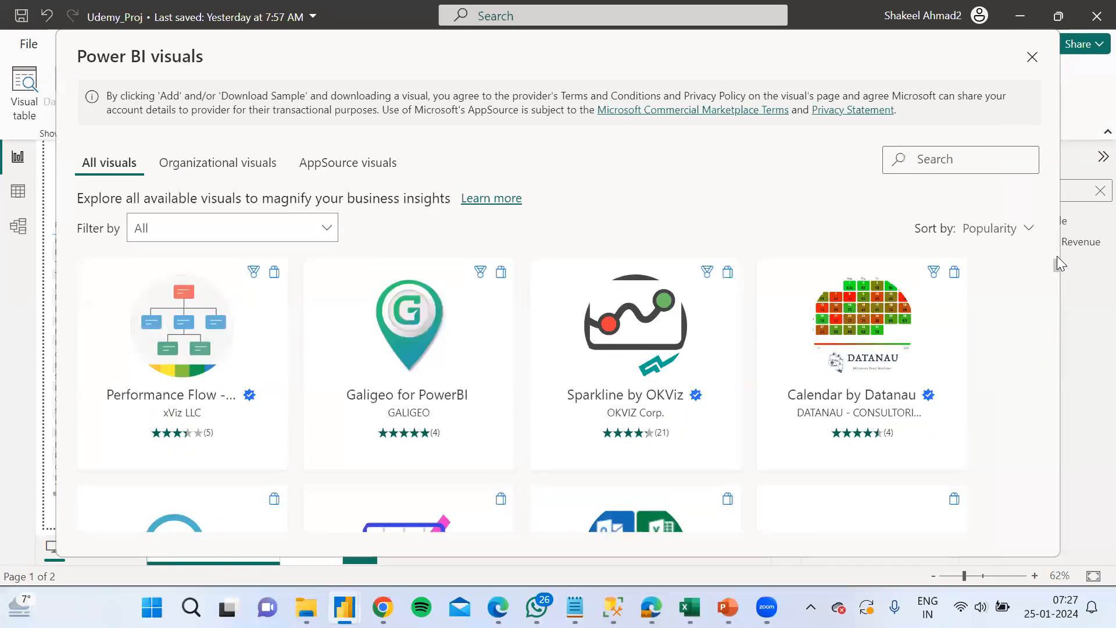
{"action": "left_click", "coordinate": [308, 239]}
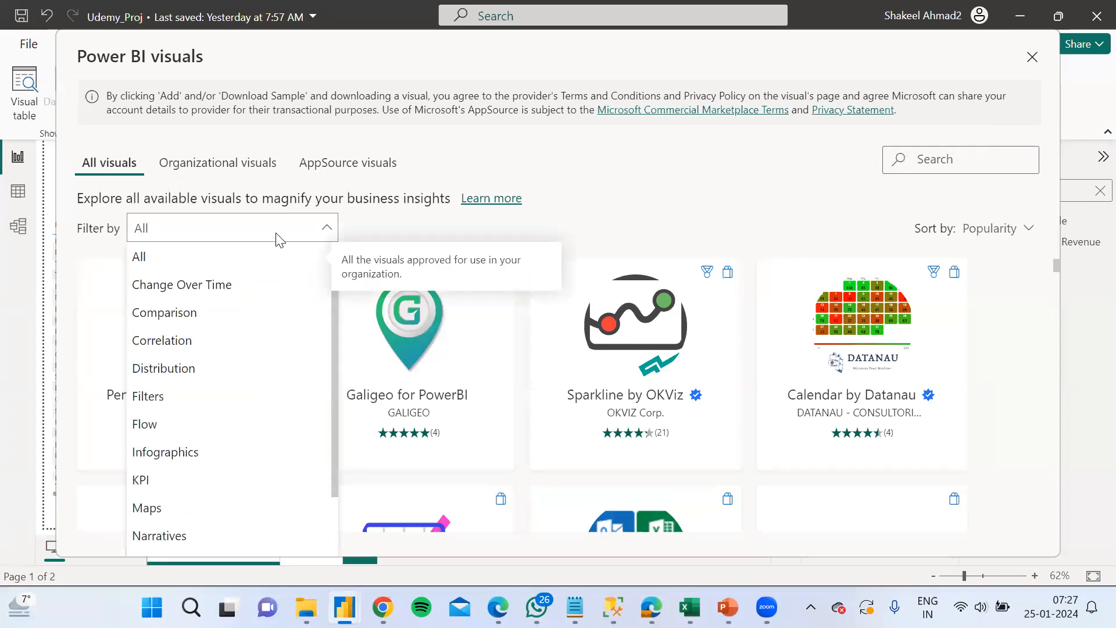
{"action": "left_click", "coordinate": [939, 158]}
{"action": "type", "text": "infogra"}
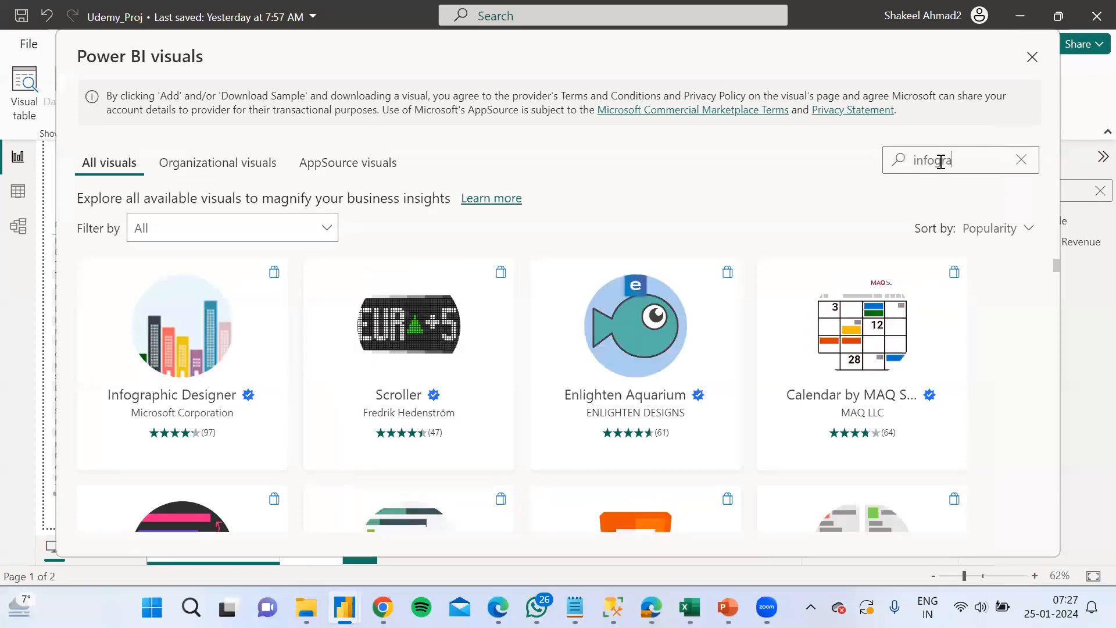
{"action": "left_click", "coordinate": [442, 334]}
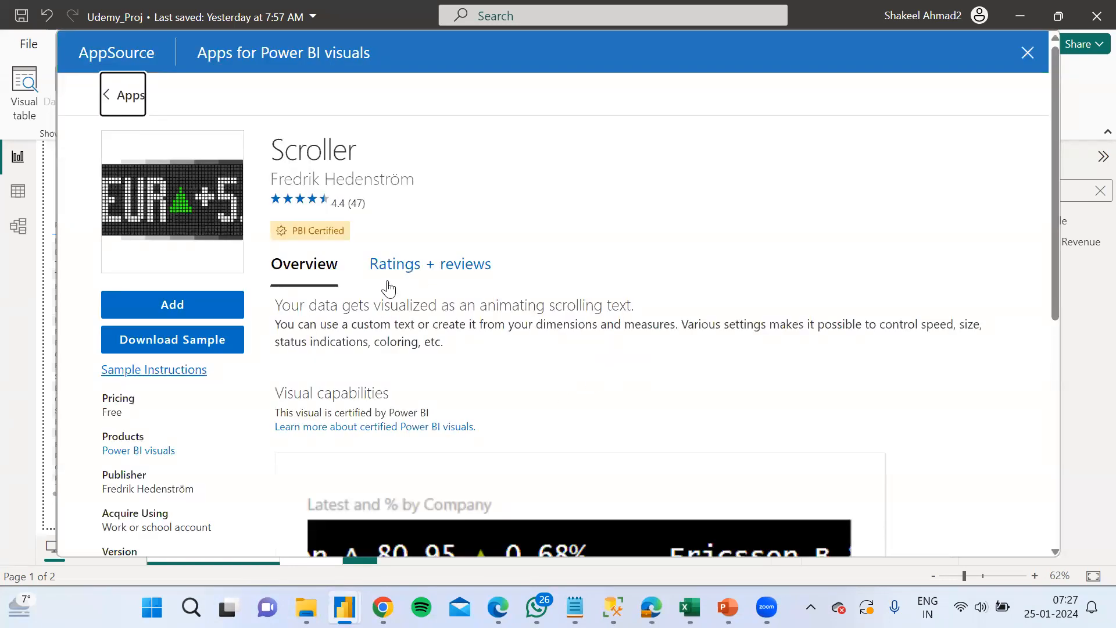
Step: Import the Scroller custom visual into the report
{"action": "mouse_move", "coordinate": [1058, 223]}
{"action": "left_mouse_down"}
{"action": "mouse_move", "coordinate": [1052, 273]}
{"action": "mouse_move", "coordinate": [1054, 243]}
{"action": "left_mouse_up"}
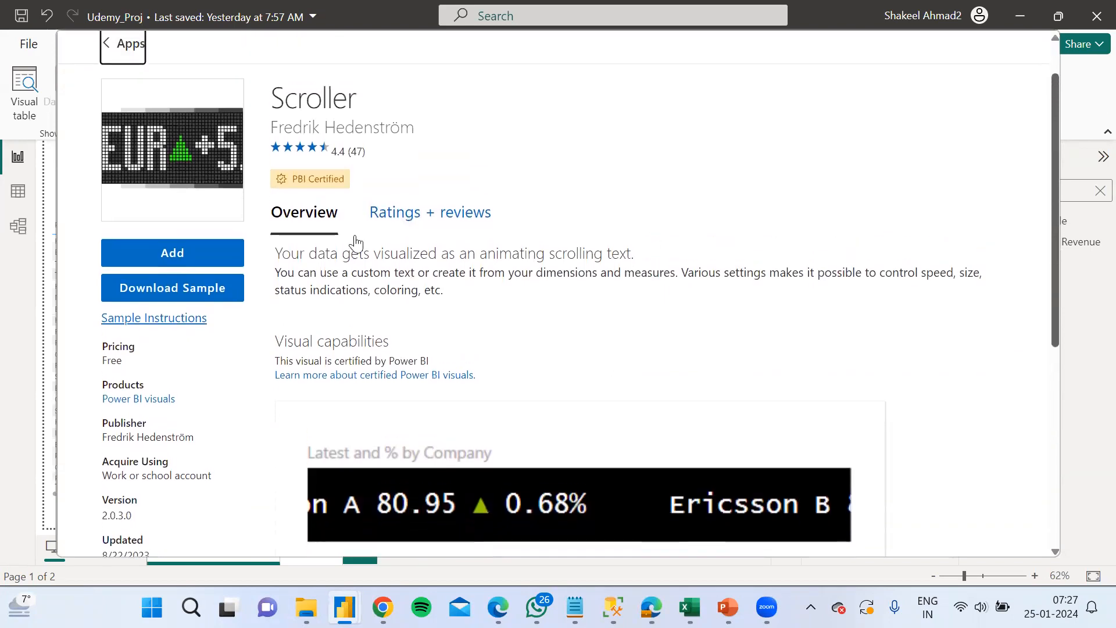
{"action": "left_click", "coordinate": [176, 260]}
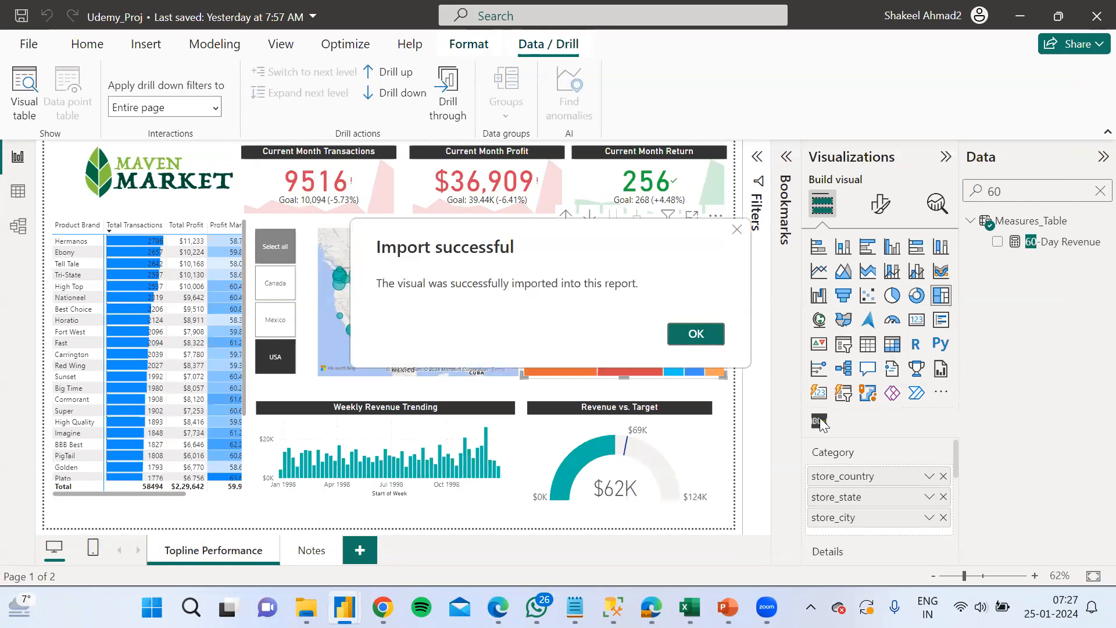
{"action": "left_click", "coordinate": [705, 339]}
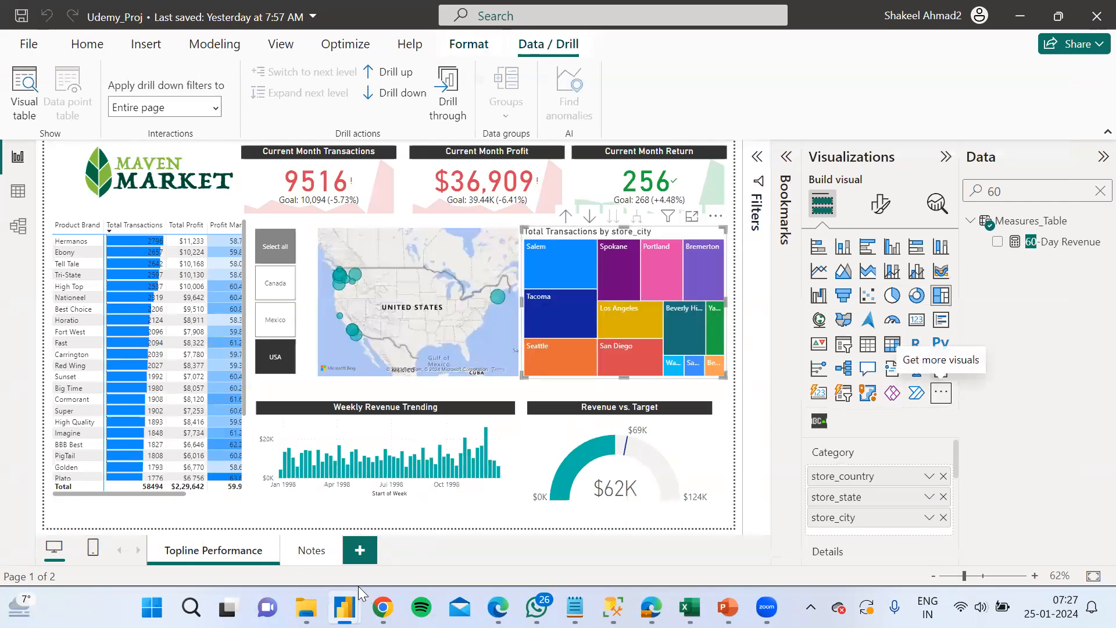
Step: Place an empty Scroller visual on a new page and widen it
{"action": "left_click", "coordinate": [359, 550]}
{"action": "left_click", "coordinate": [819, 420]}
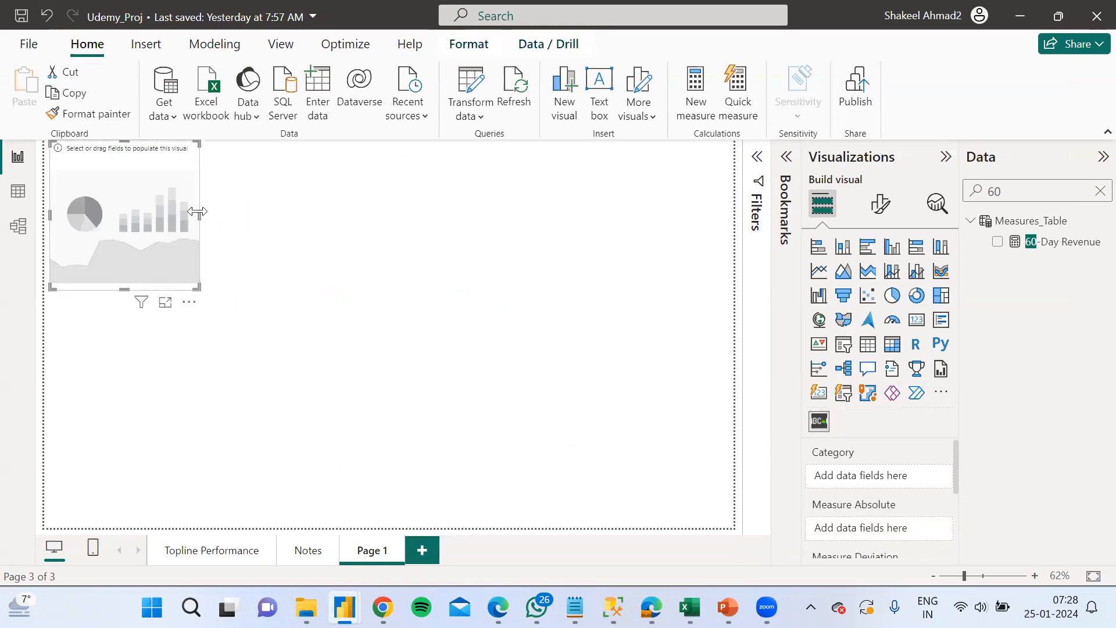
{"action": "left_click_drag", "start_coordinate": [198, 211], "coordinate": [486, 356]}
Step: Widen the Scroller visual and put Calendar Year into its Category
{"action": "left_click", "coordinate": [463, 333]}
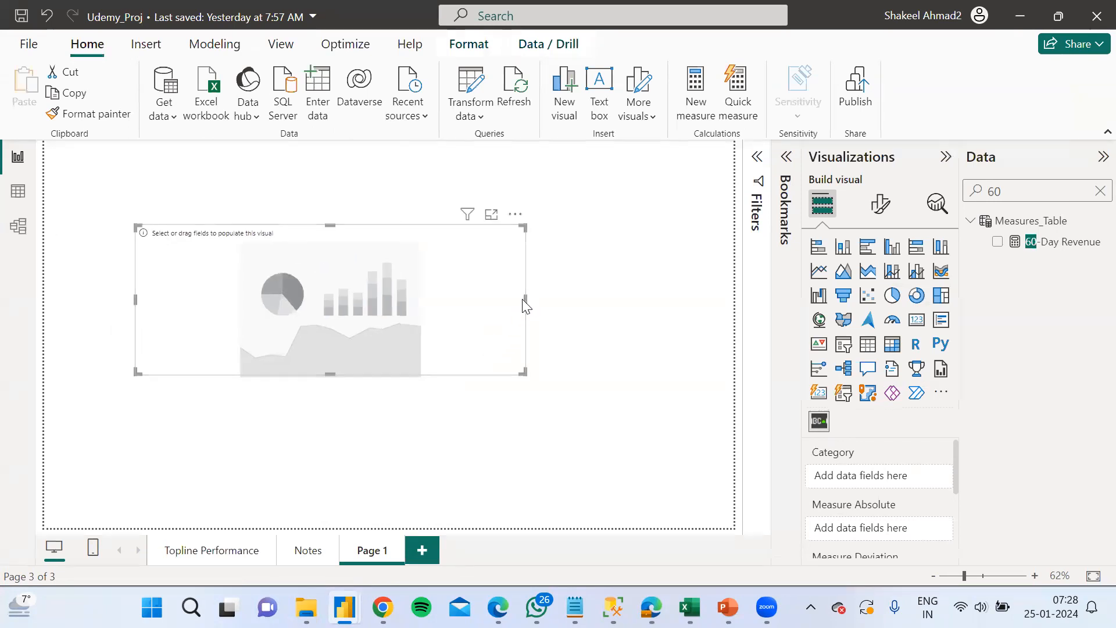
{"action": "left_click_drag", "start_coordinate": [523, 301], "coordinate": [596, 299]}
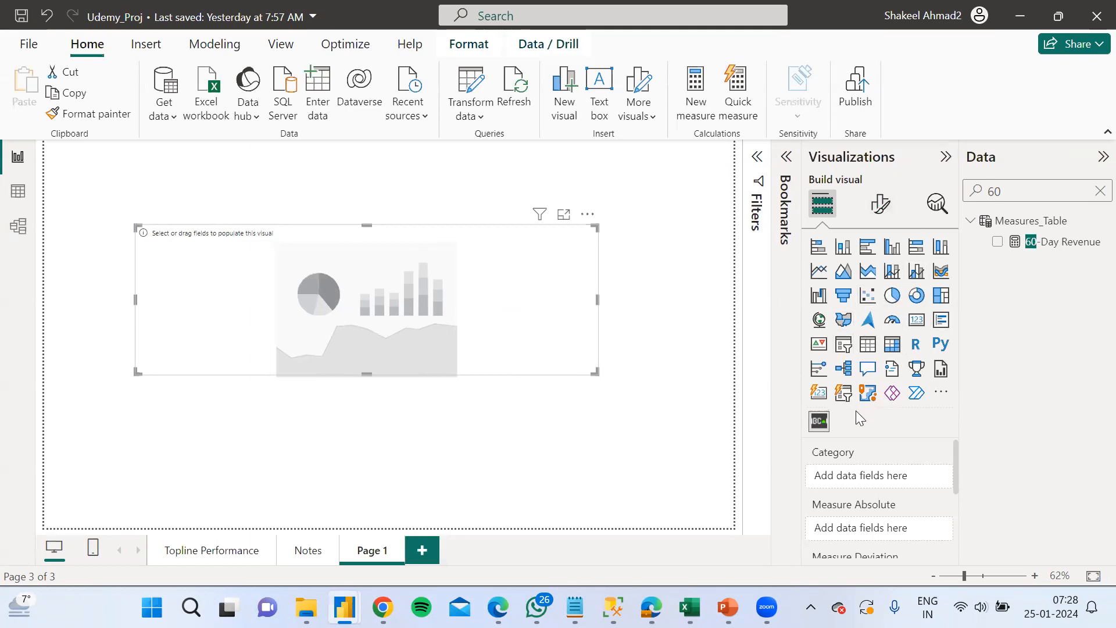
{"action": "left_click", "coordinate": [1100, 191]}
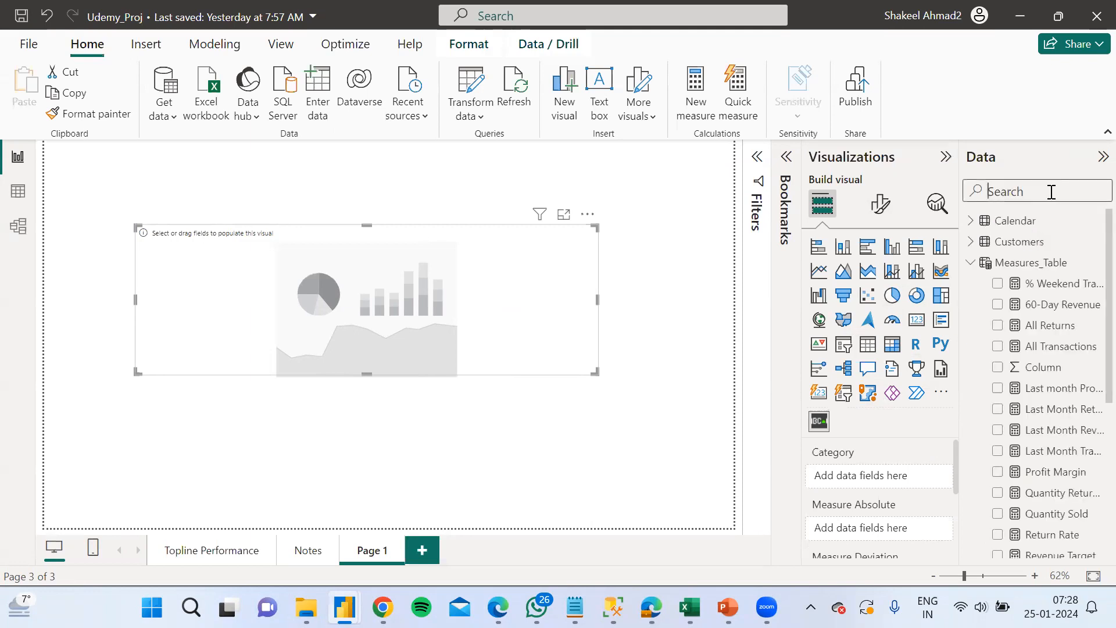
{"action": "type", "text": "cat"}
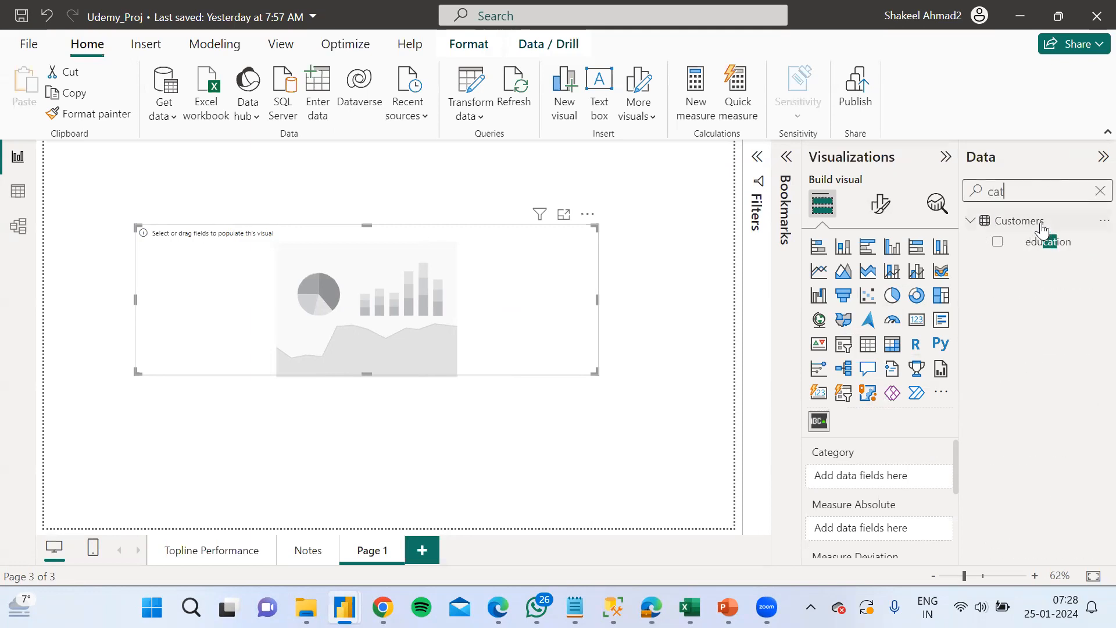
{"action": "left_click", "coordinate": [1098, 192]}
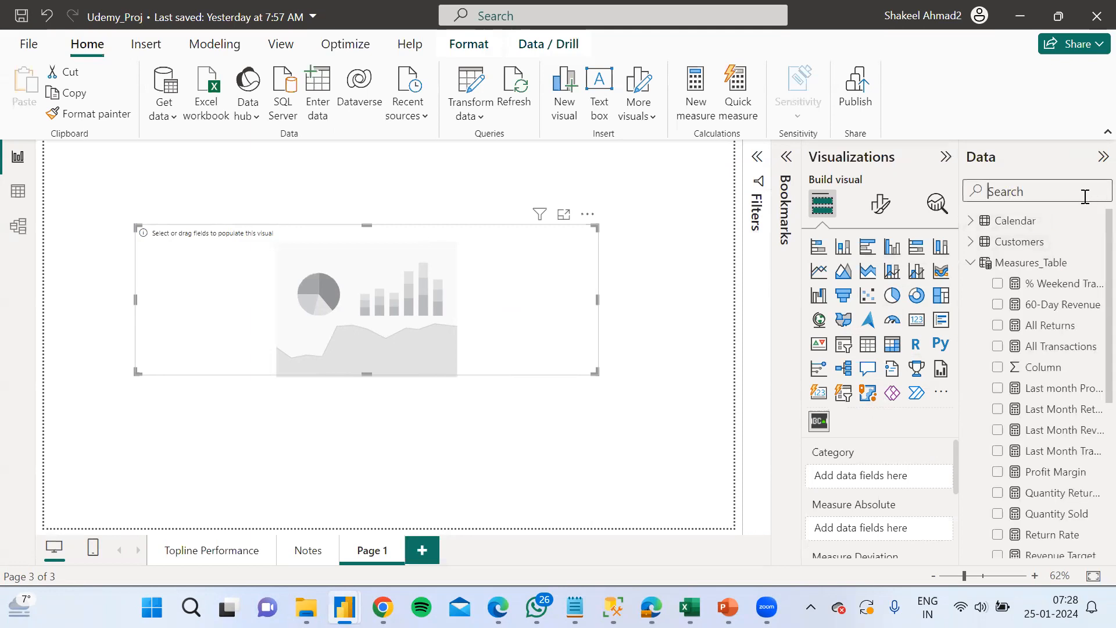
{"action": "left_click", "coordinate": [971, 264]}
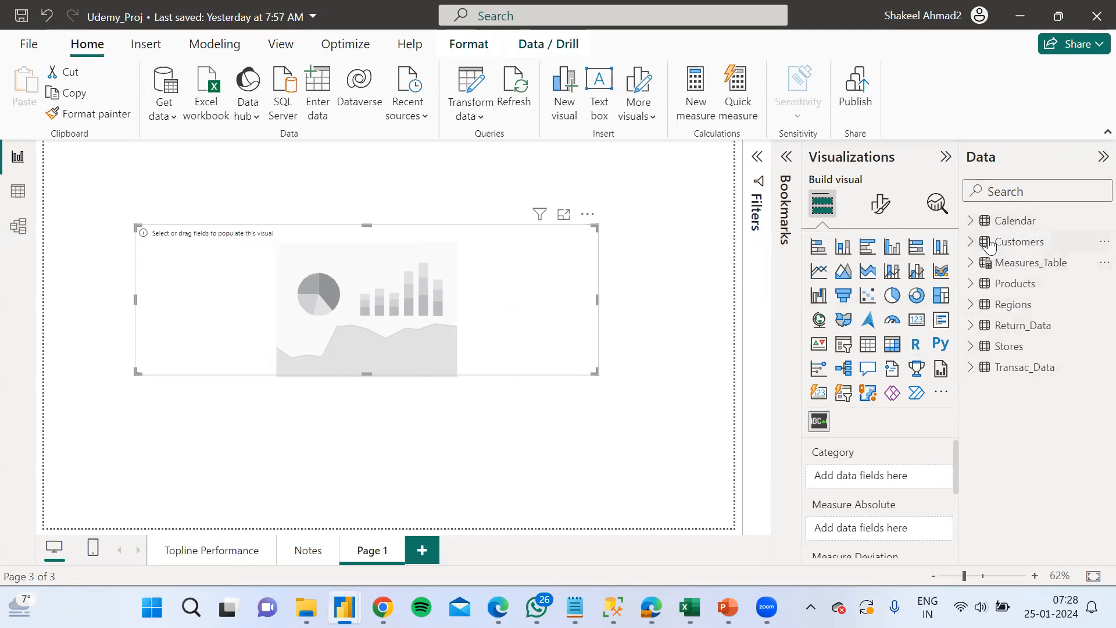
{"action": "left_click", "coordinate": [970, 221]}
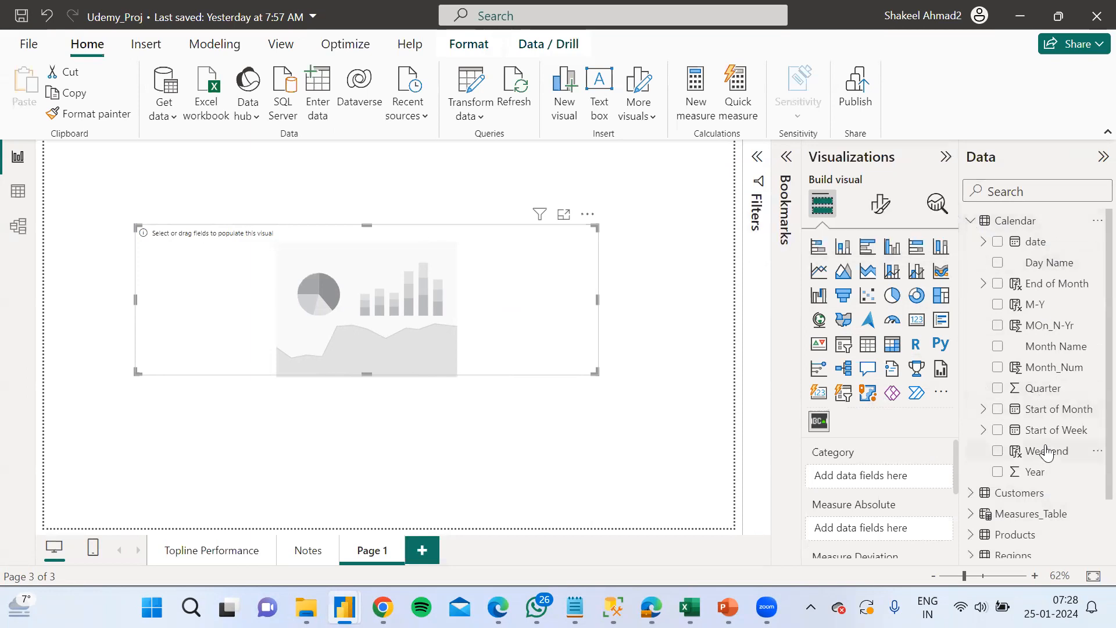
{"action": "left_click_drag", "start_coordinate": [1035, 472], "coordinate": [886, 481]}
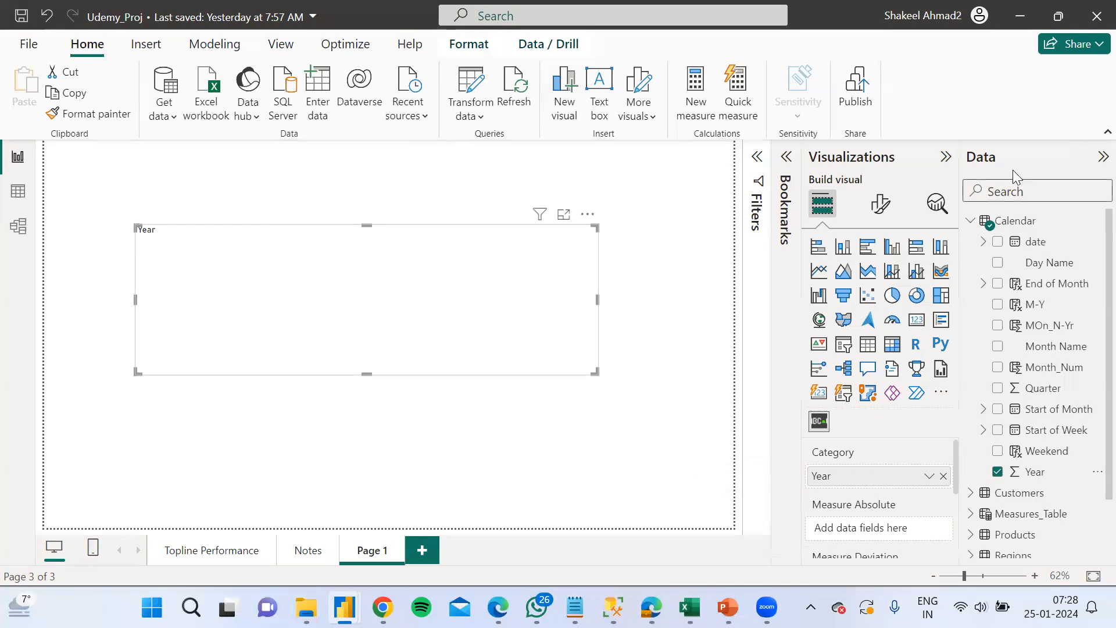
Step: Add Total Profit as the visual's measure, then confirm deleting Page 1
{"action": "left_click", "coordinate": [1004, 191]}
{"action": "type", "text": "total"}
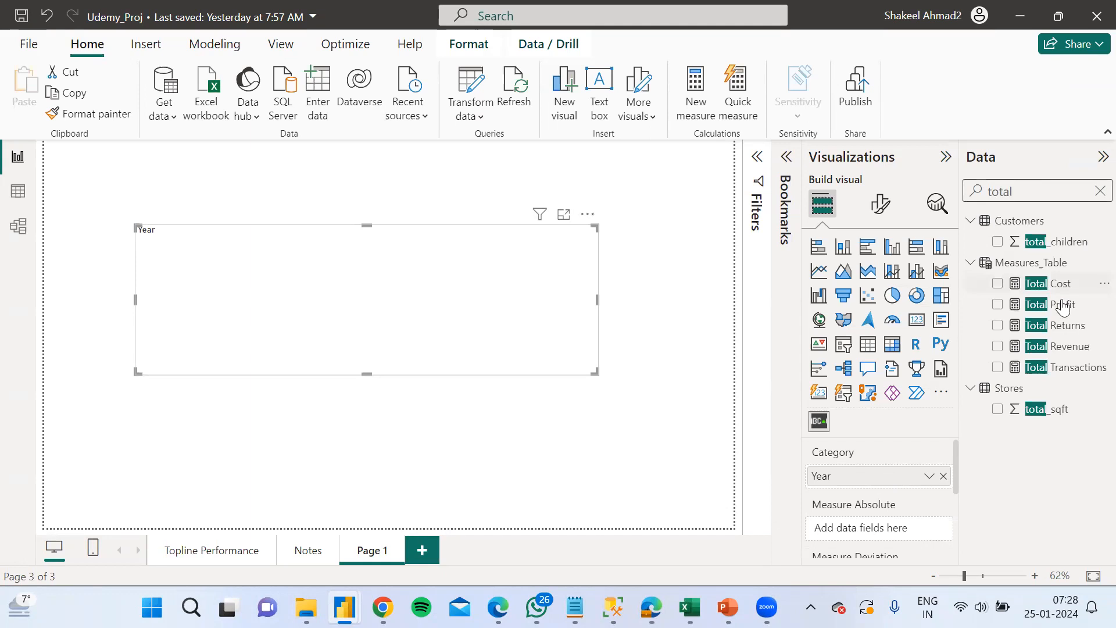
{"action": "left_click_drag", "start_coordinate": [1050, 308], "coordinate": [888, 532]}
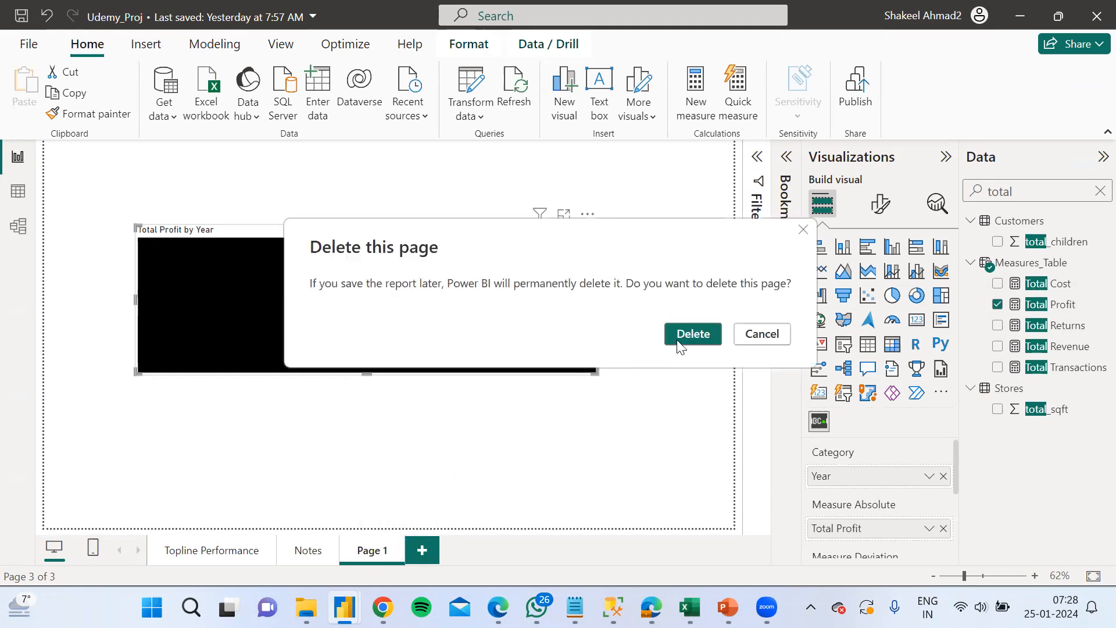
{"action": "left_click", "coordinate": [680, 336]}
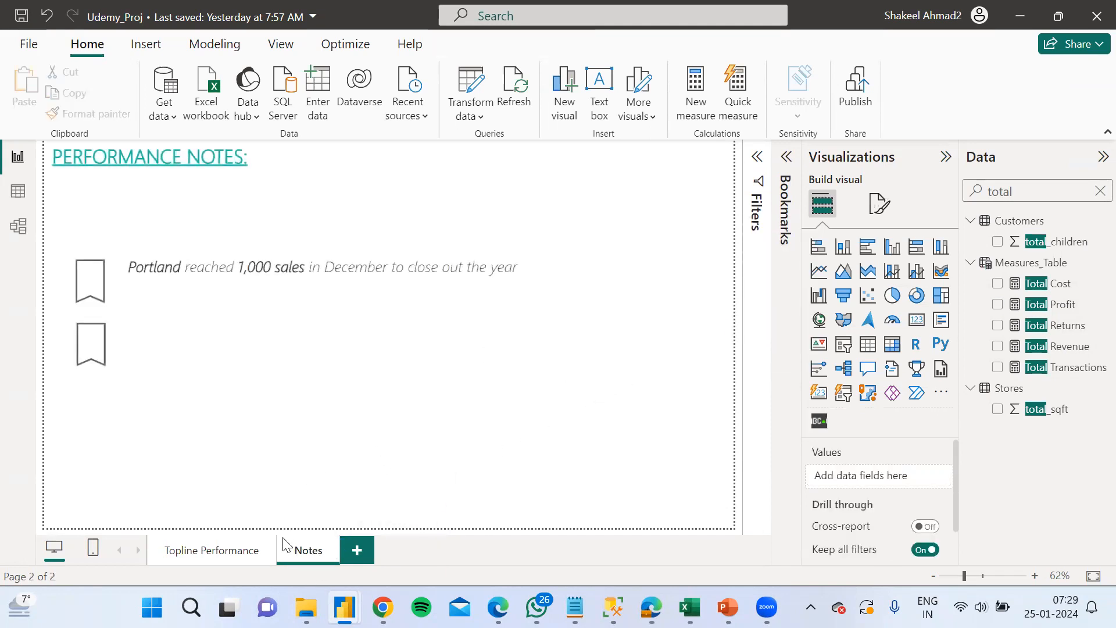
Step: Show the Topline Performance page, then view the Calendar table's data
{"action": "left_click", "coordinate": [232, 550]}
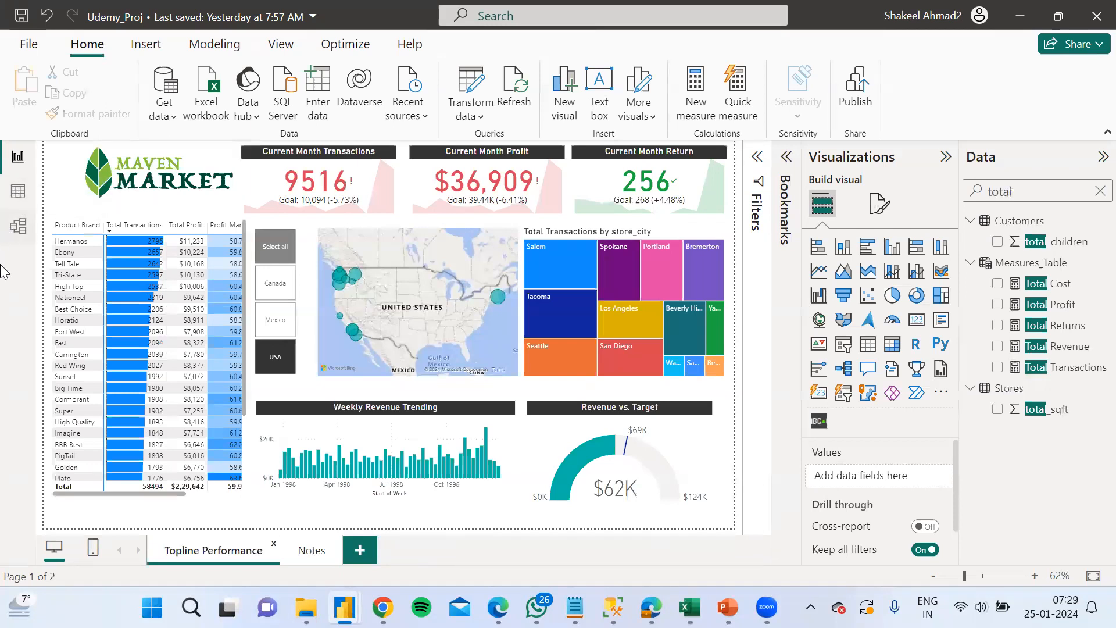
{"action": "left_click", "coordinate": [21, 198]}
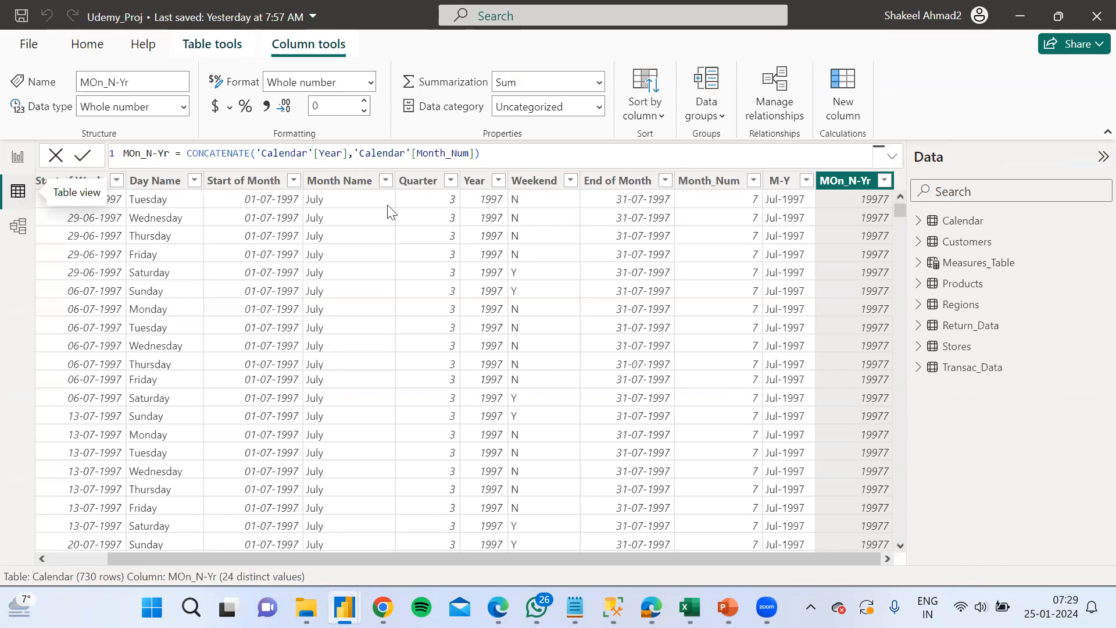
Step: Preview the Calendar, Customers, Measures_Table, Products and Regions tables in Table view
{"action": "left_click", "coordinate": [953, 223]}
{"action": "left_click", "coordinate": [968, 244]}
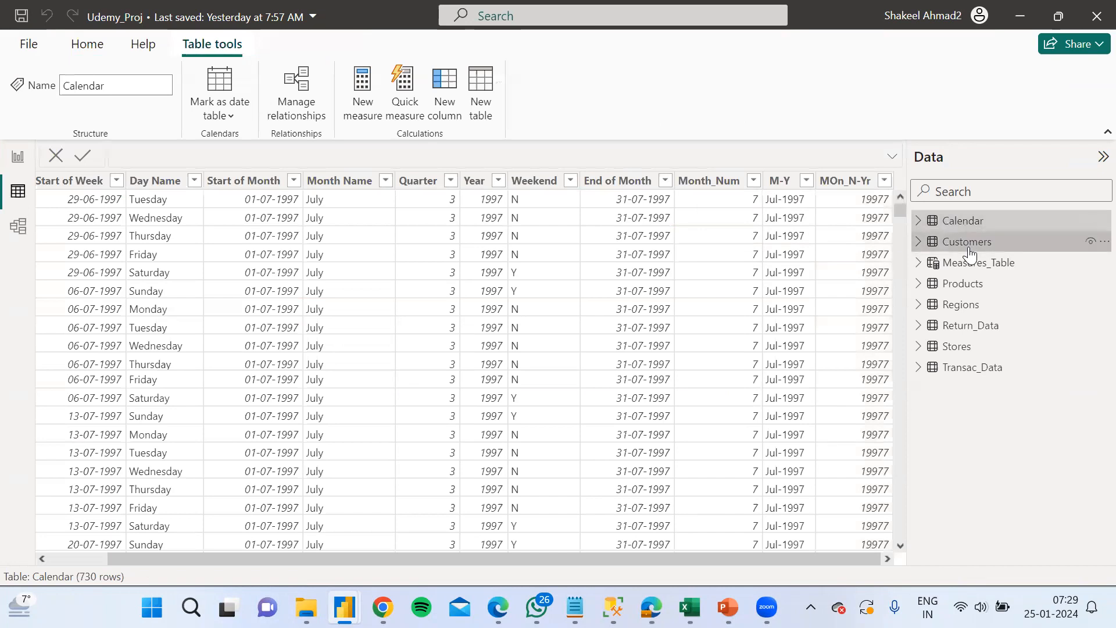
{"action": "left_click", "coordinate": [969, 265]}
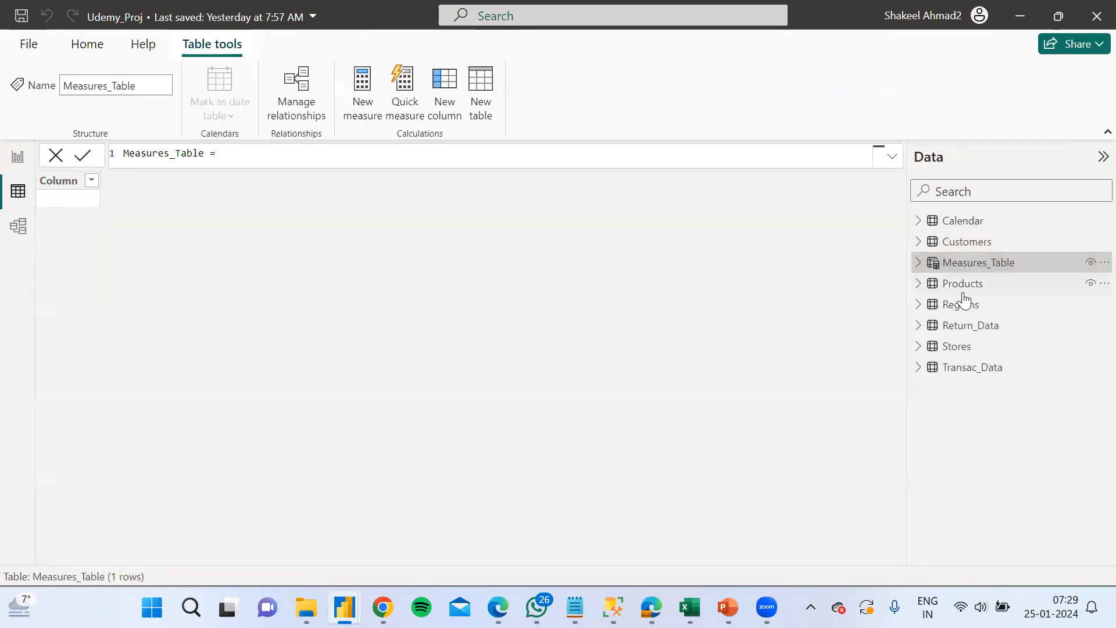
{"action": "left_click", "coordinate": [963, 288]}
{"action": "left_click", "coordinate": [962, 308]}
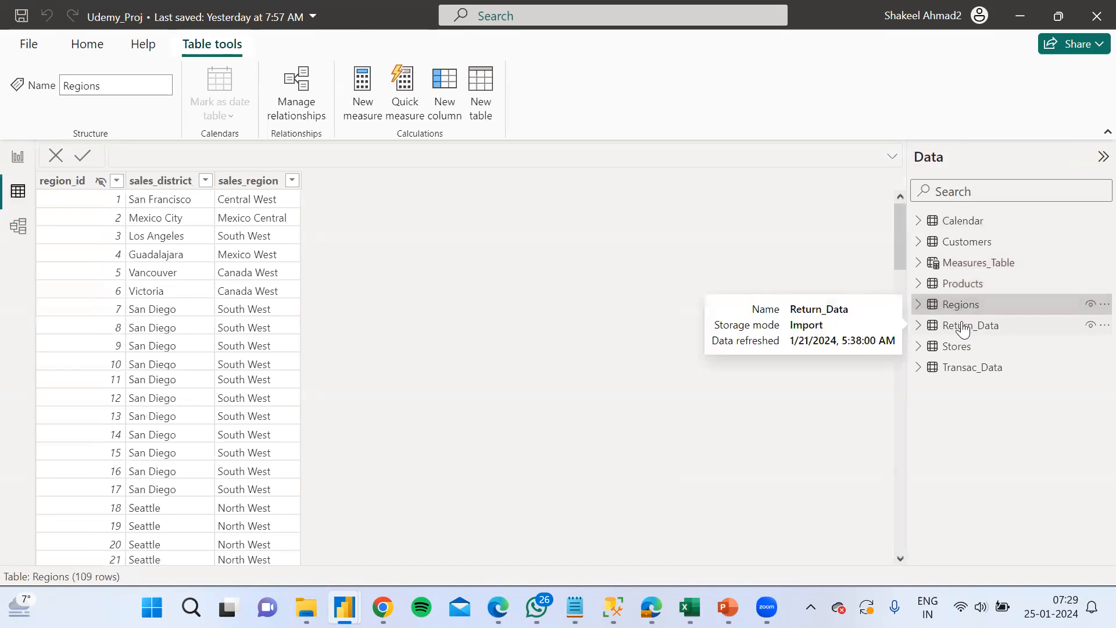
Step: Return to the Calendar table and select its date column
{"action": "left_click", "coordinate": [979, 224]}
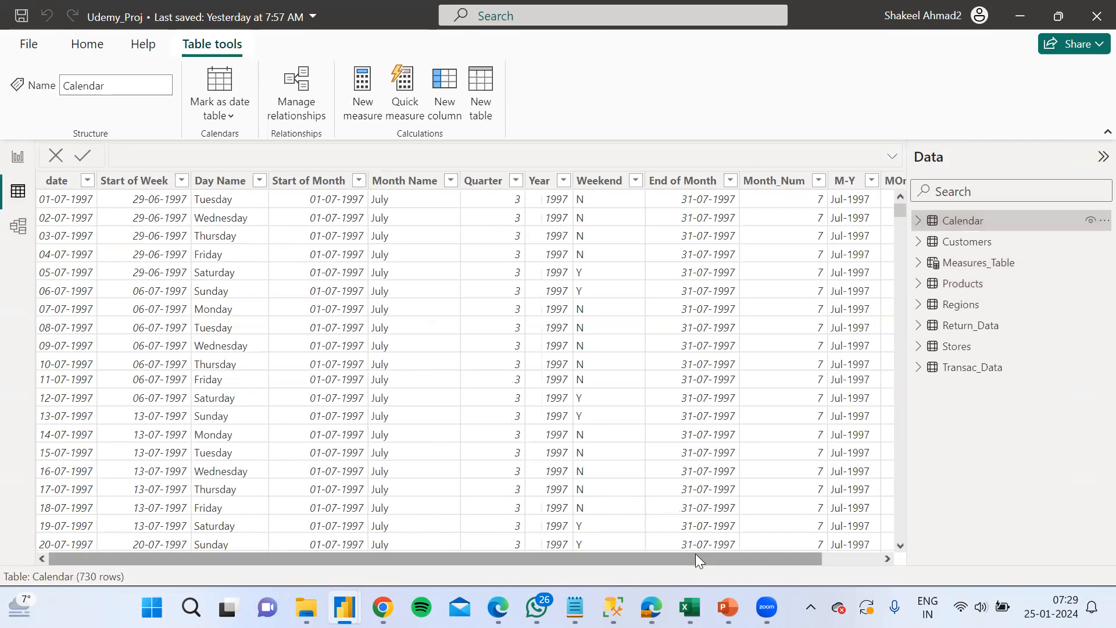
{"action": "left_click_drag", "start_coordinate": [695, 554], "coordinate": [627, 568]}
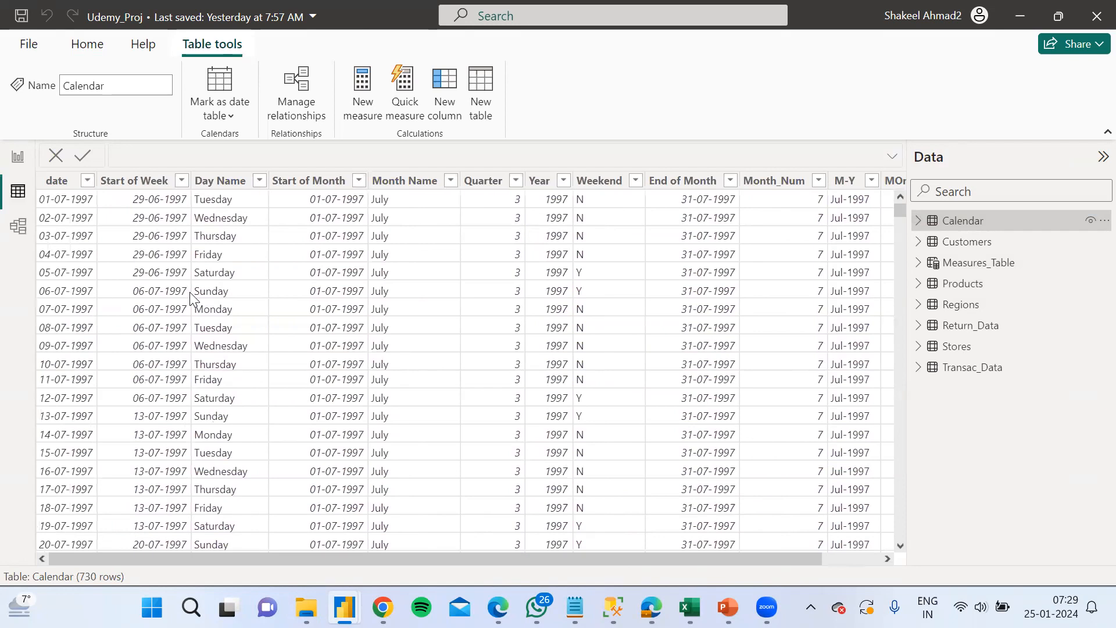
{"action": "left_click", "coordinate": [57, 180]}
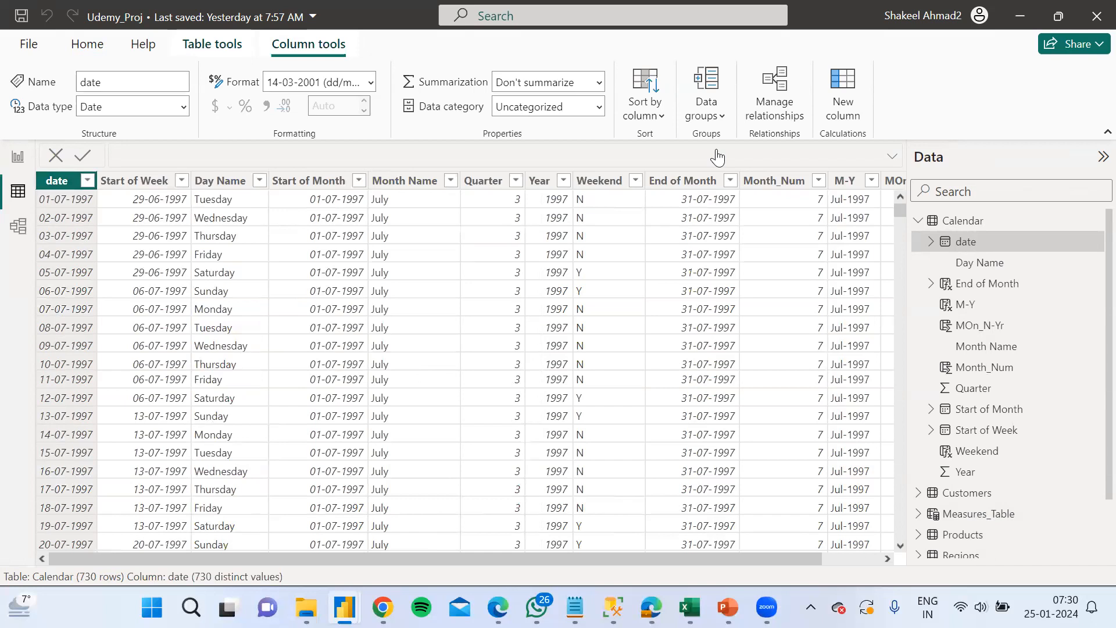
Step: Start a new Calendar column named Week_Num using the WEEKNUM function
{"action": "left_click", "coordinate": [849, 92]}
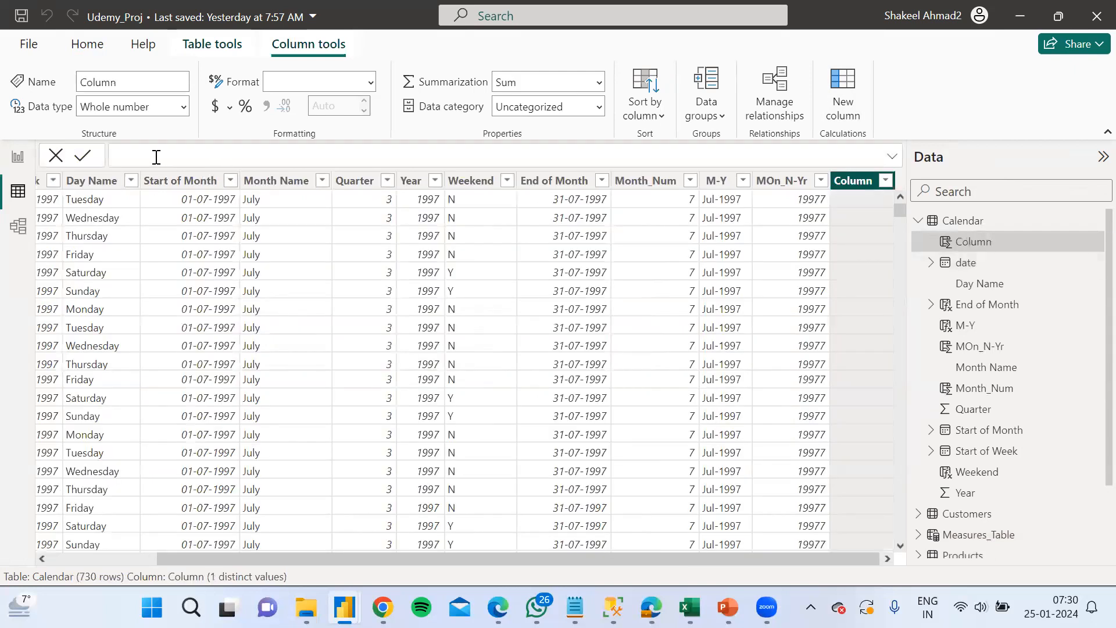
{"action": "key", "text": "BackSpace"}
{"action": "type", "text": "Week"}
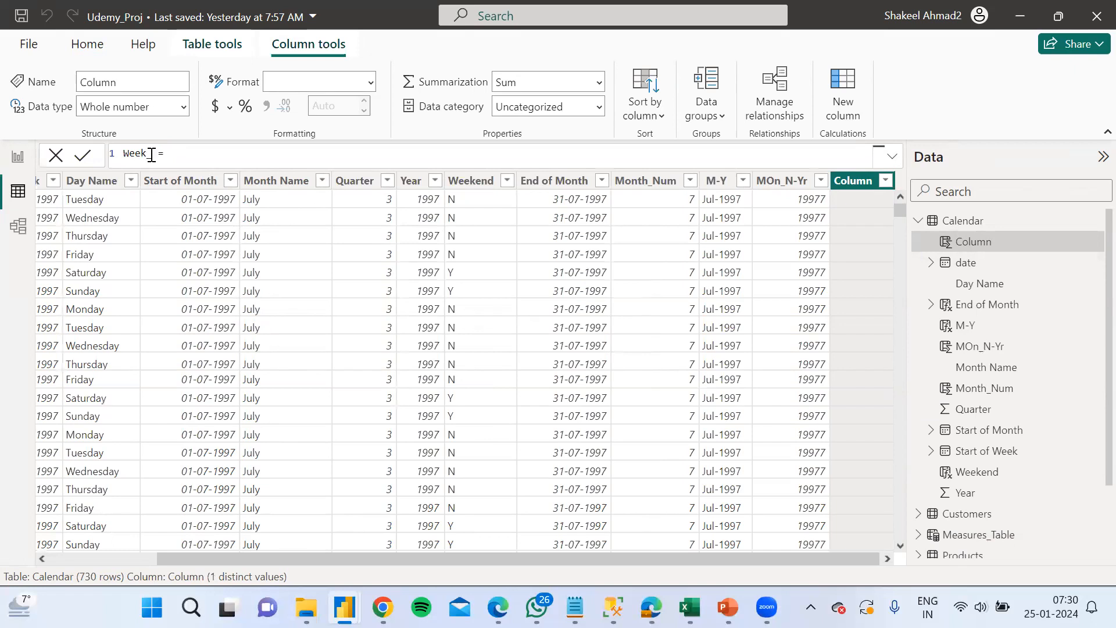
{"action": "type", "text": "_Num"}
{"action": "type", "text": "w"}
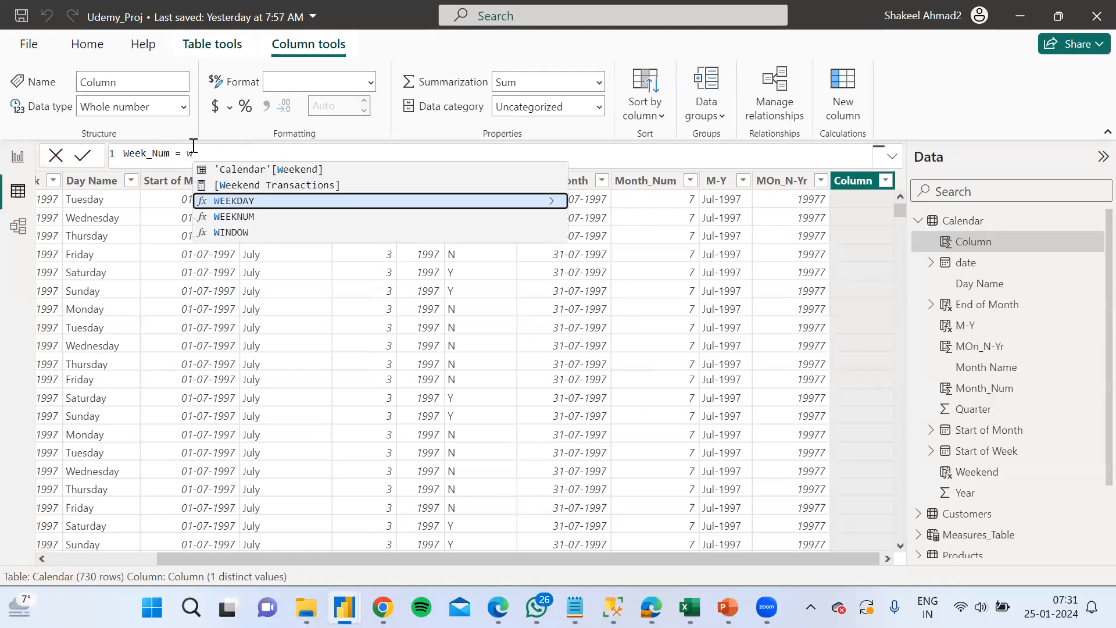
{"action": "left_click", "coordinate": [237, 217]}
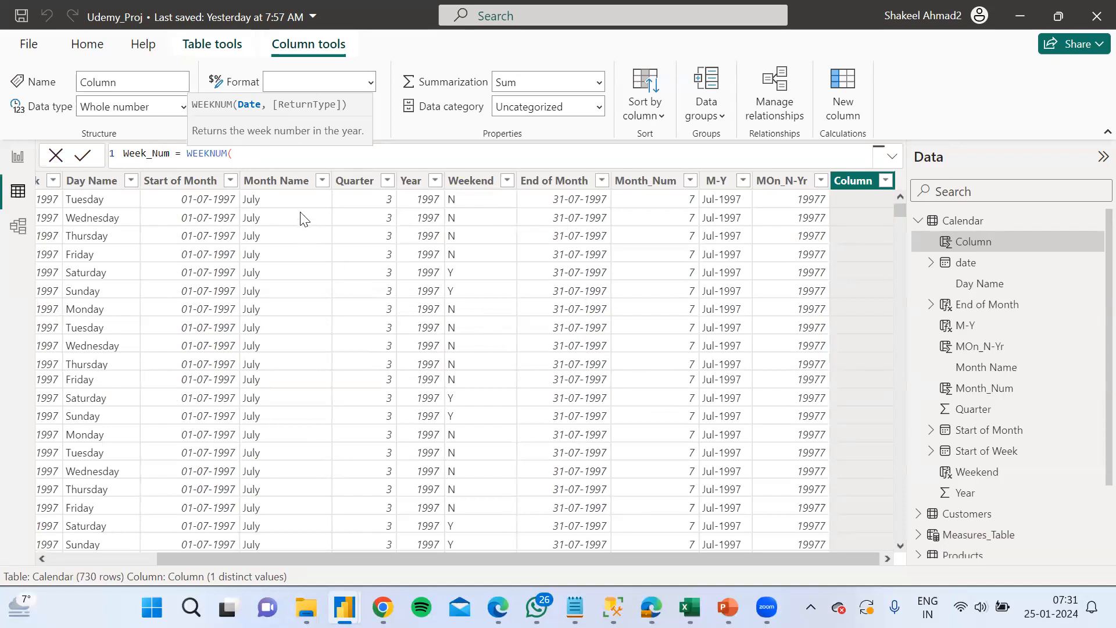
Step: Complete the formula as Week_Num = WEEKNUM('Calendar'[date]) and commit it
{"action": "type", "text": "dat"}
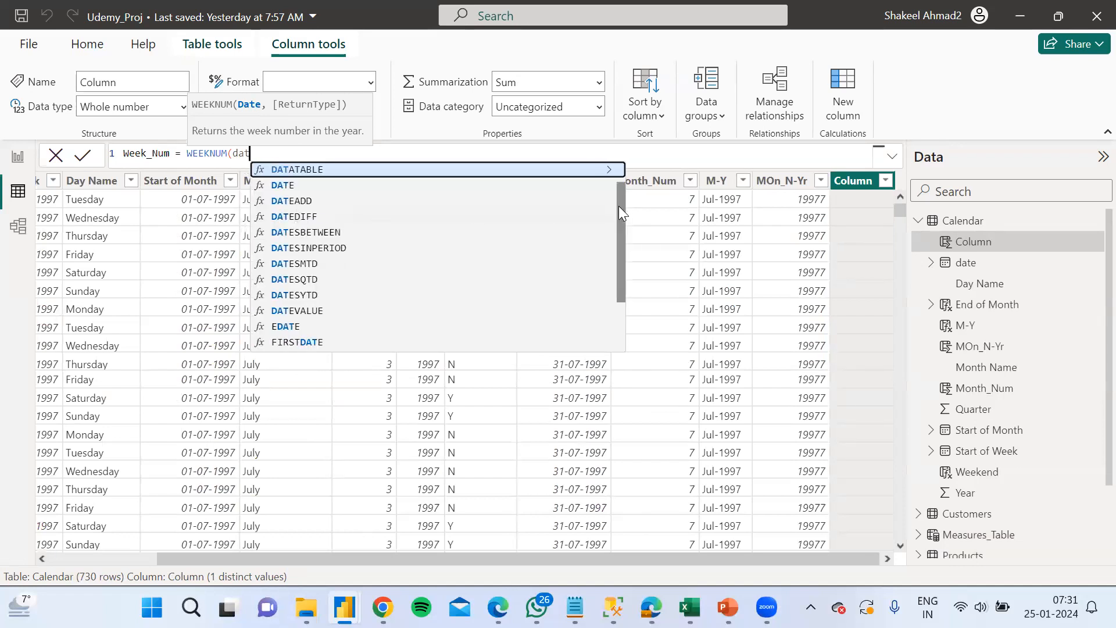
{"action": "left_click_drag", "start_coordinate": [620, 196], "coordinate": [620, 171]}
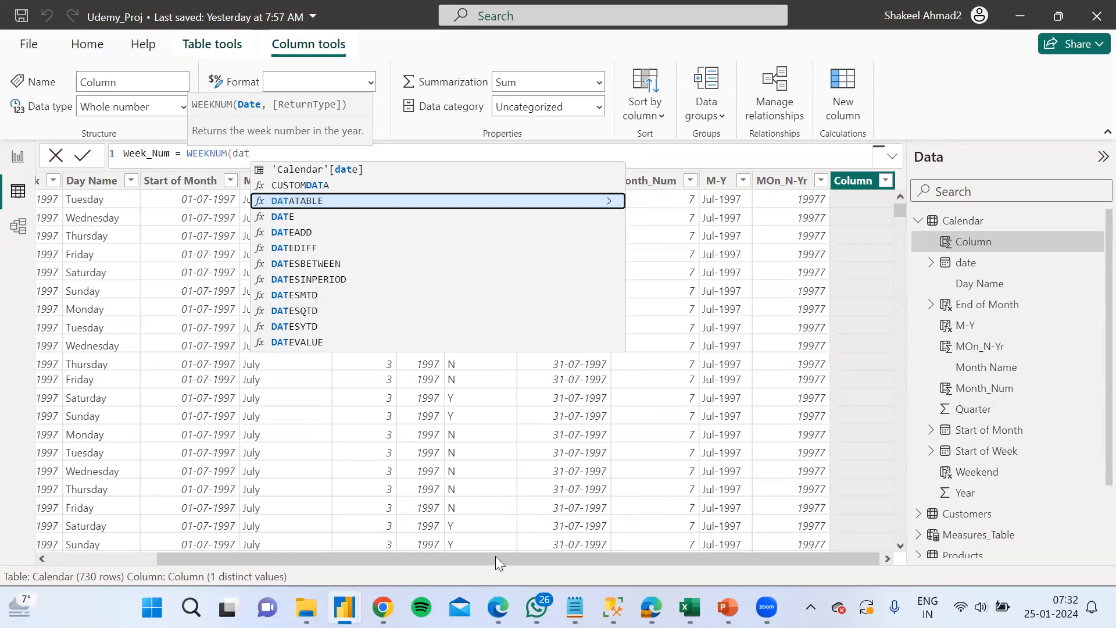
{"action": "left_click_drag", "start_coordinate": [495, 556], "coordinate": [388, 557]}
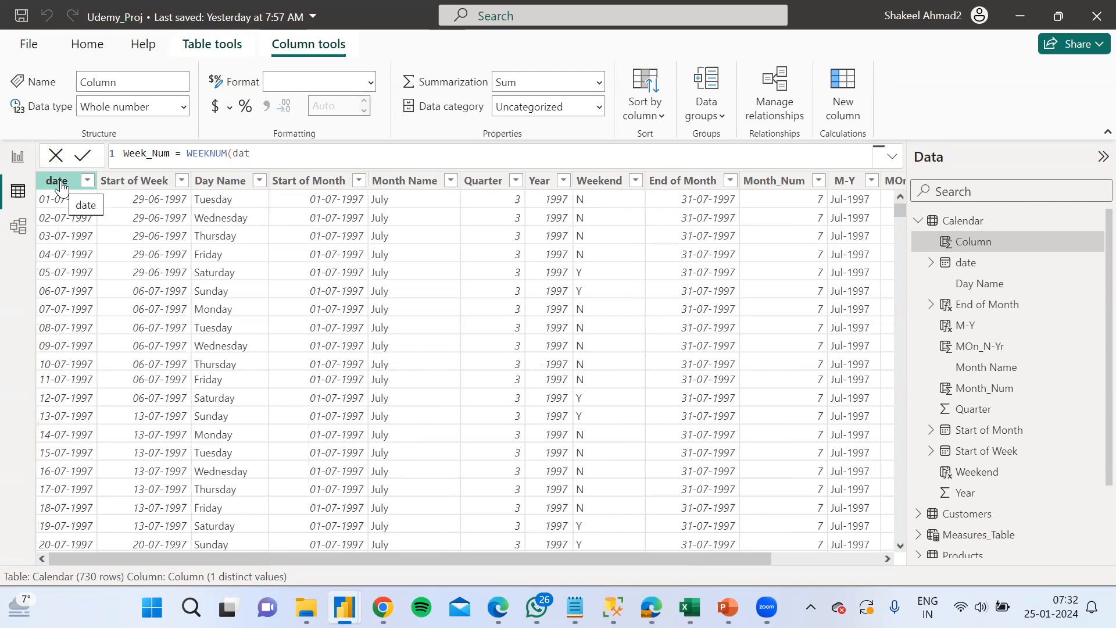
{"action": "key", "text": "BackSpace"}
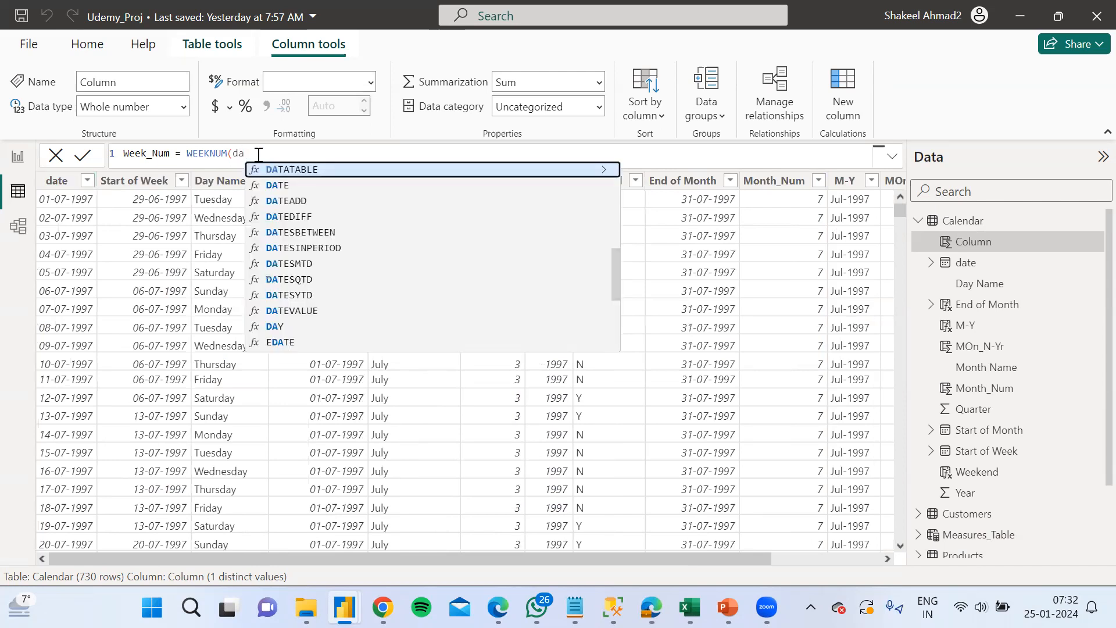
{"action": "type", "text": "t"}
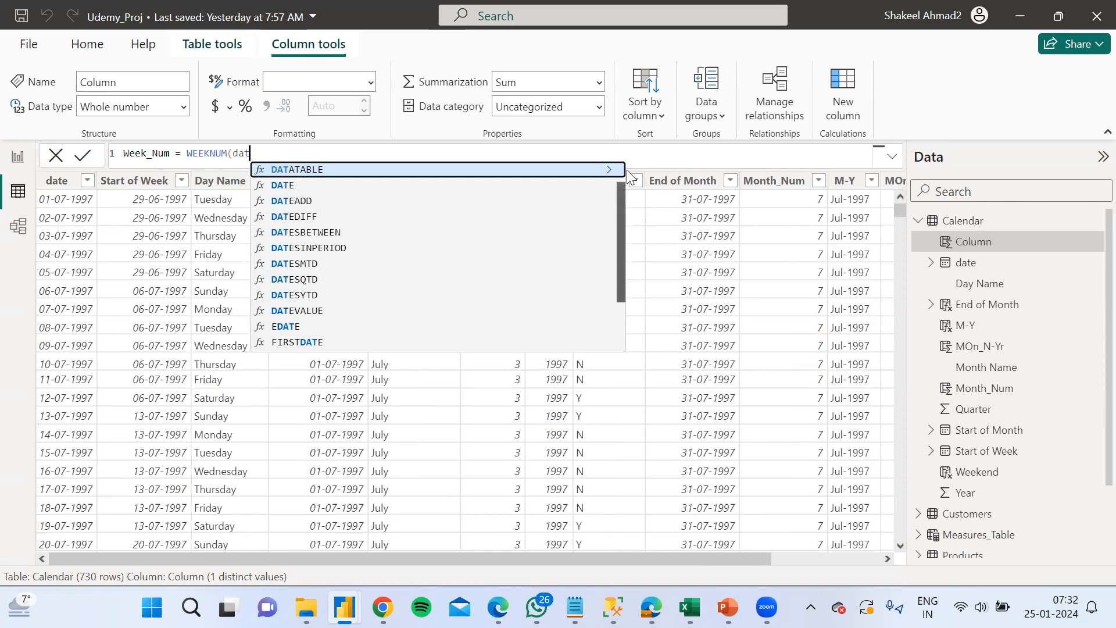
{"action": "scroll", "coordinate": [622, 174], "scroll_direction": "up", "scroll_amount": 1}
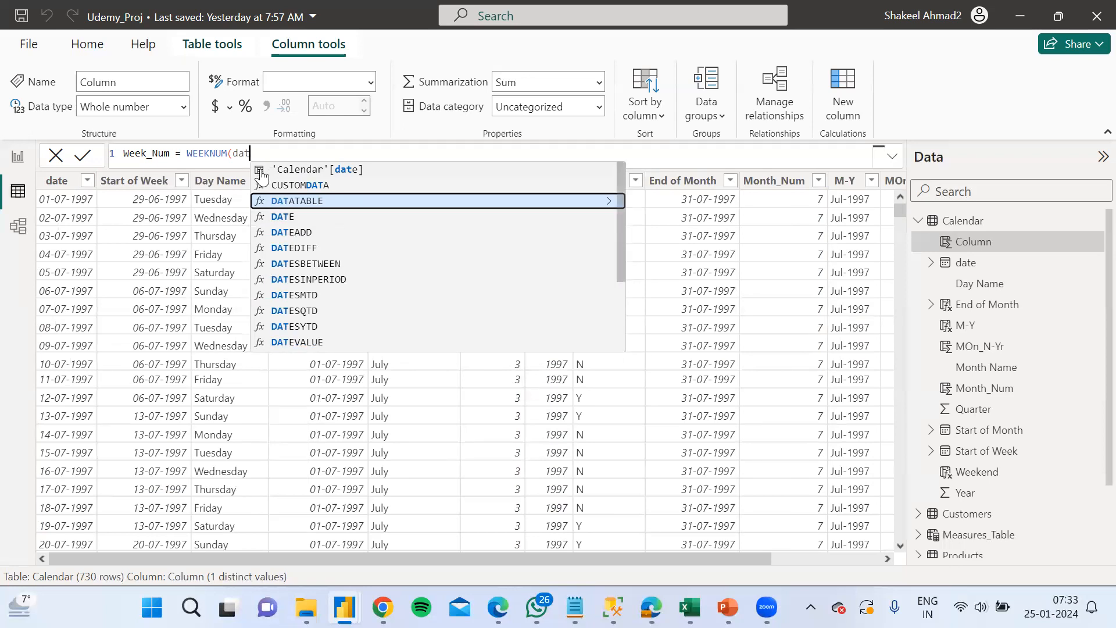
{"action": "left_click", "coordinate": [368, 170]}
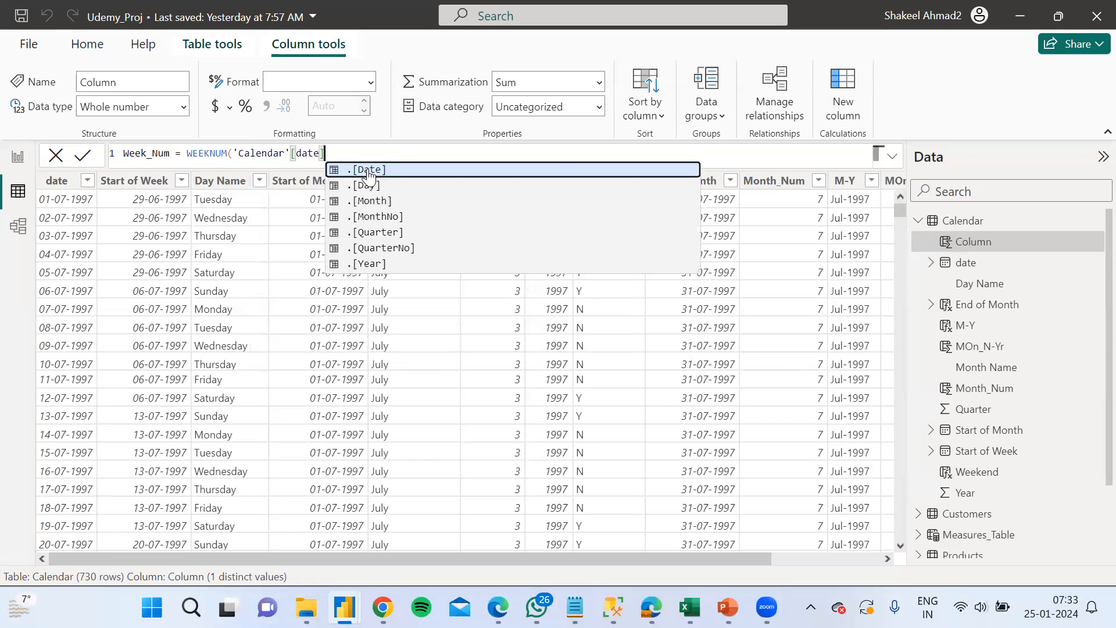
{"action": "type", "text": ","}
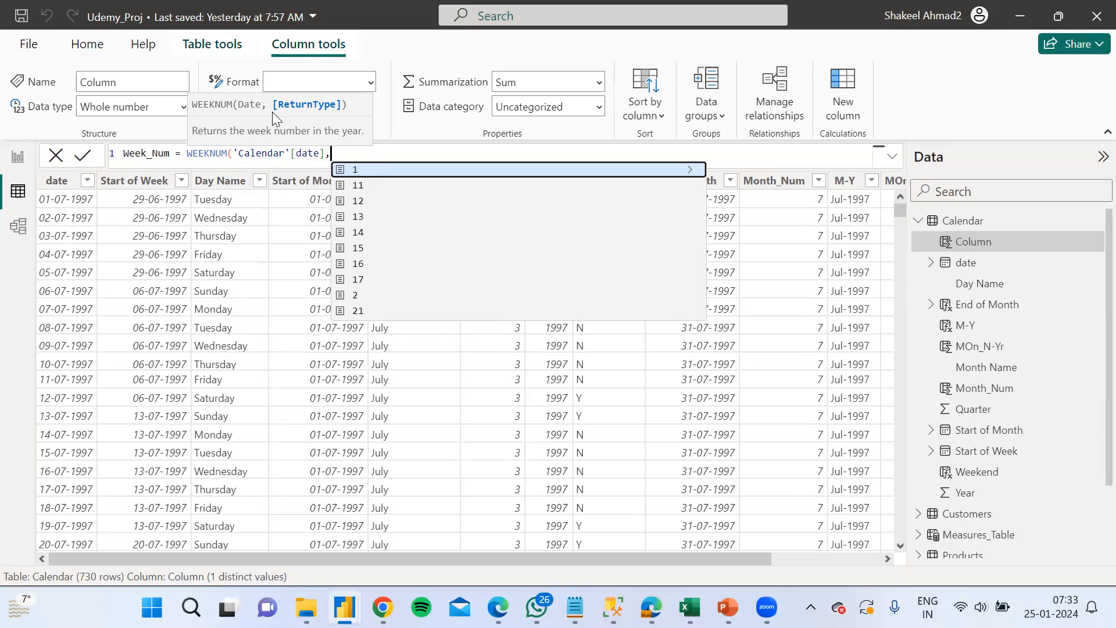
{"action": "key", "text": "BackSpace"}
{"action": "type", "text": ")"}
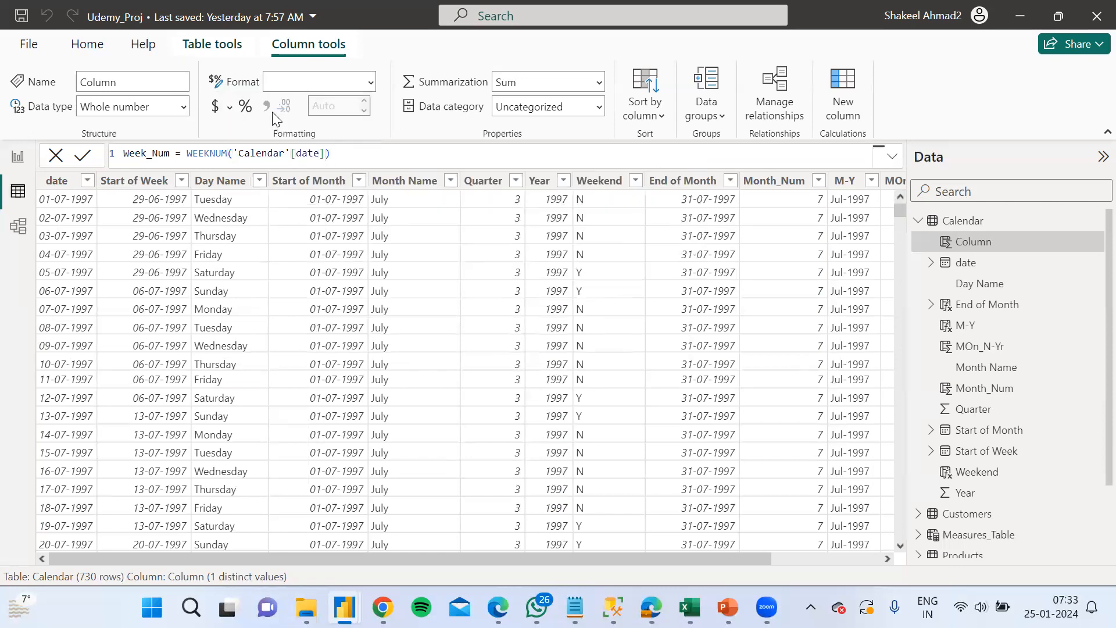
{"action": "key", "text": "Return"}
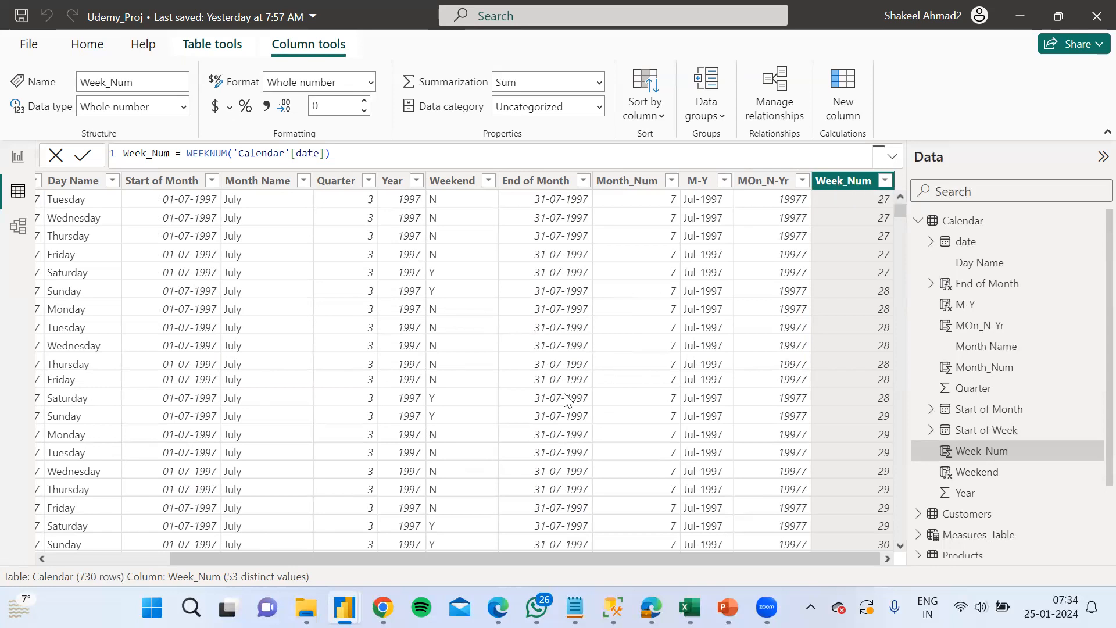
Step: Bring the Untitled Power BI Desktop report window to the front
{"action": "mouse_move", "coordinate": [344, 607]}
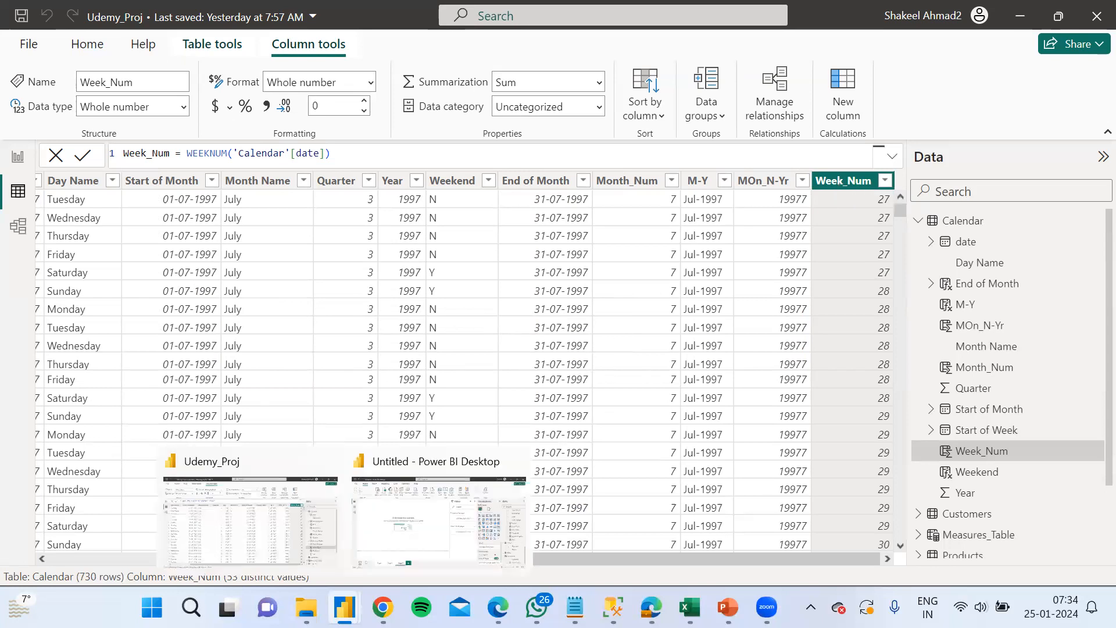
{"action": "left_click", "coordinate": [445, 514]}
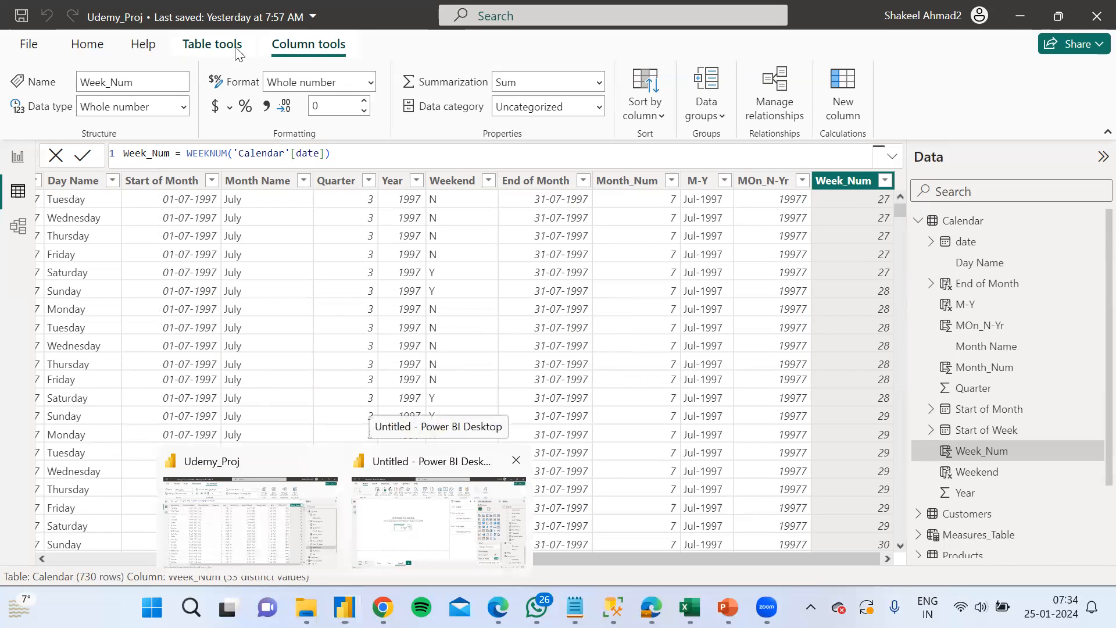
Step: Open Power Query Editor for the Untitled report, then bring up the Project Excel workbook
{"action": "left_click", "coordinate": [476, 114]}
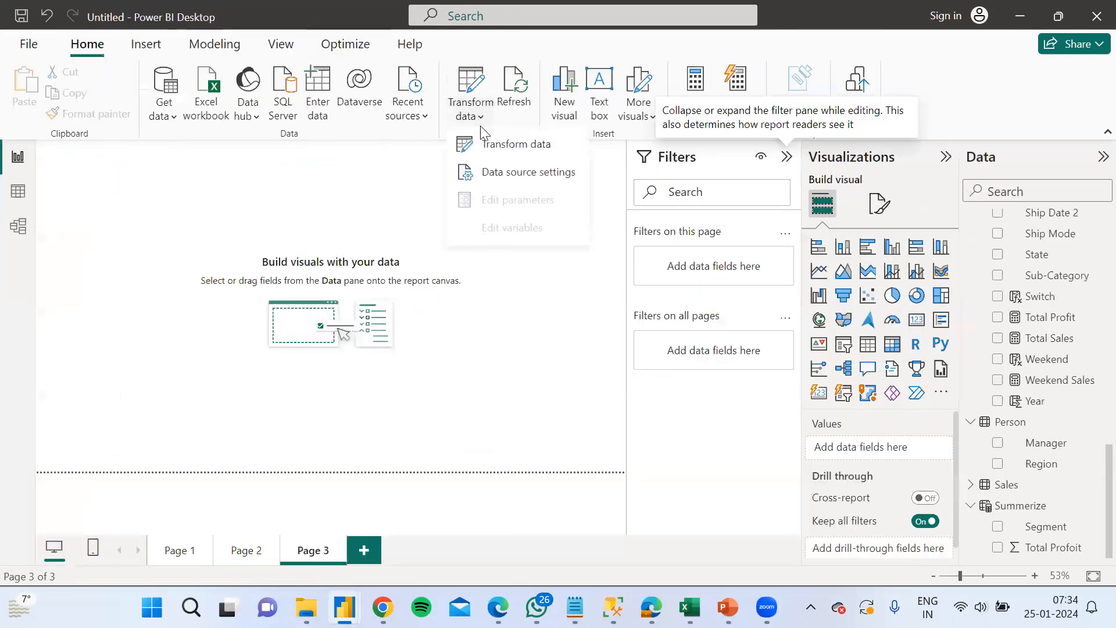
{"action": "left_click", "coordinate": [487, 146]}
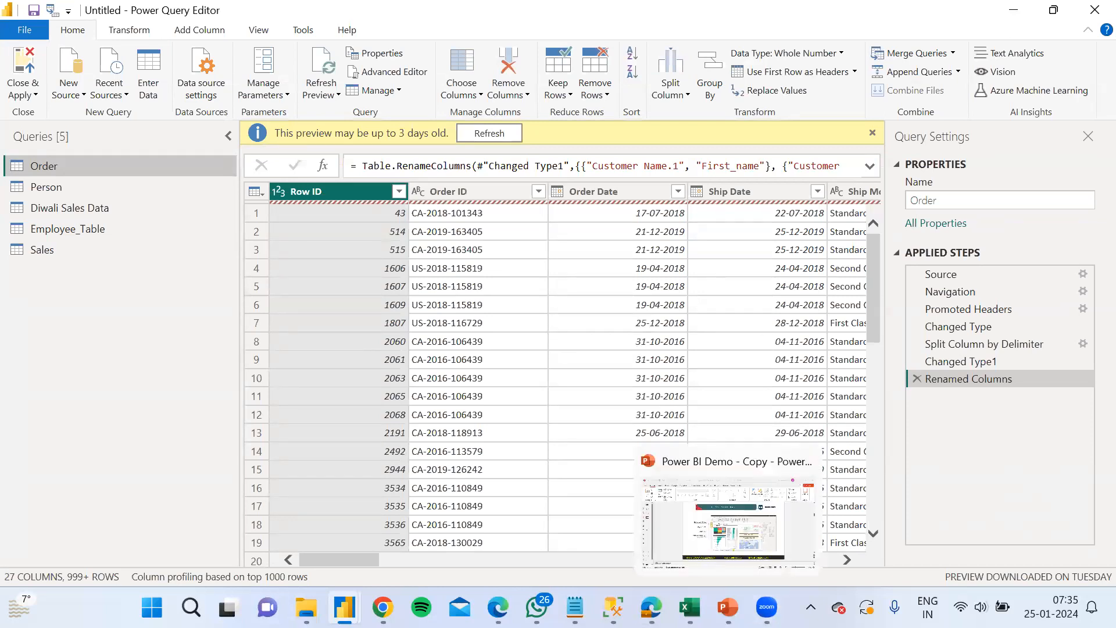
{"action": "mouse_move", "coordinate": [690, 607]}
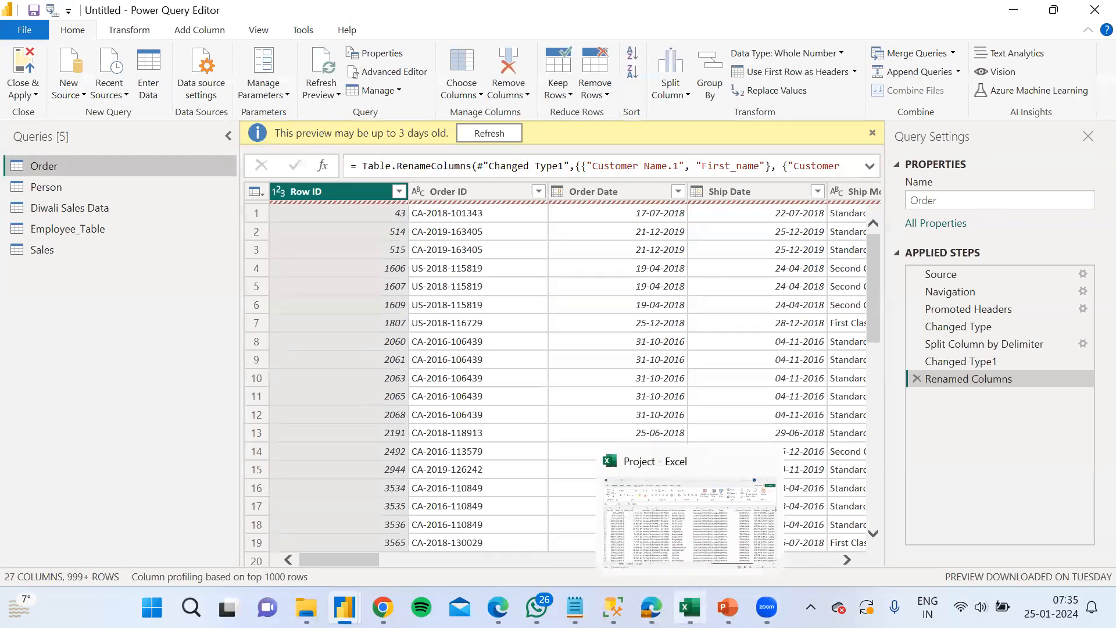
{"action": "left_click", "coordinate": [702, 550]}
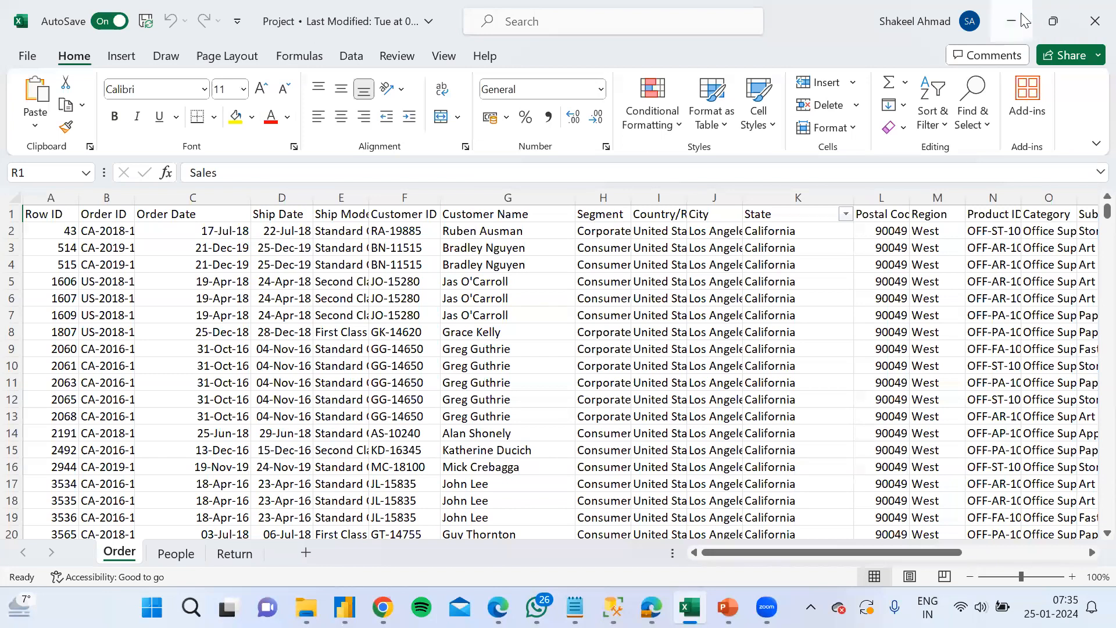
Step: Restore the Project Excel window to a smaller size and close Power Query Editor
{"action": "double_click", "coordinate": [995, 37]}
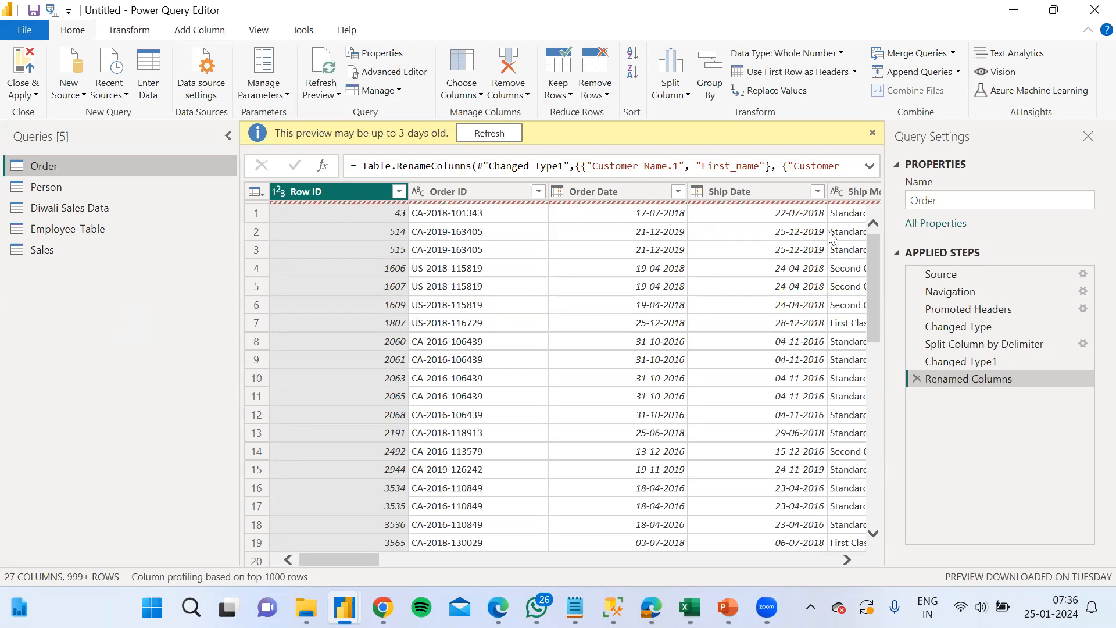
{"action": "left_click", "coordinate": [1091, 10]}
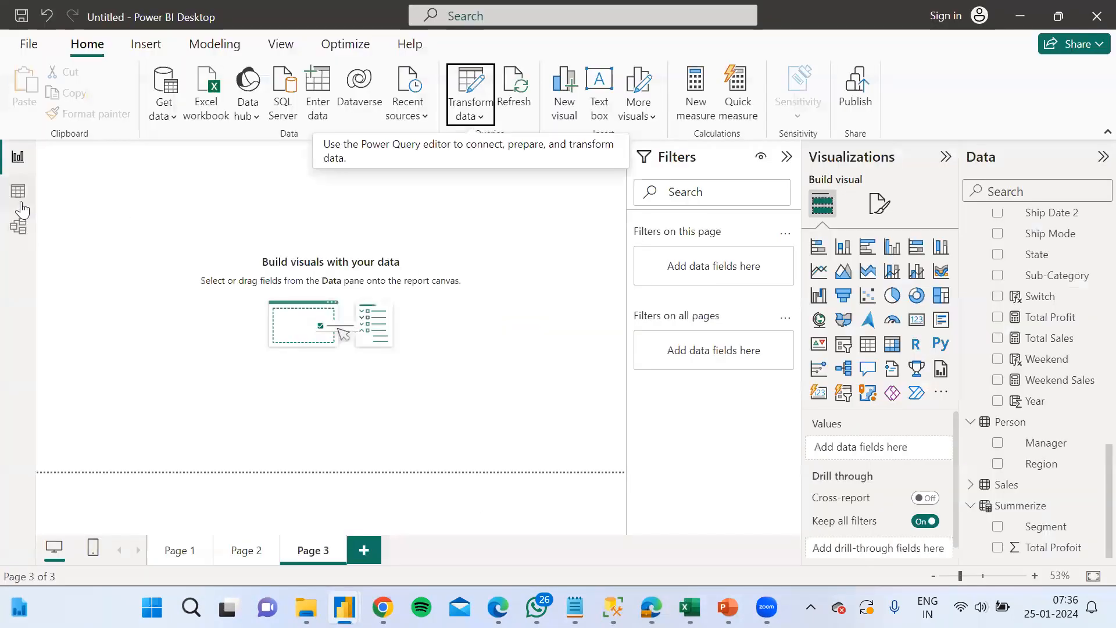
Step: View the Untitled report's Order table in Table view and scroll across its columns
{"action": "left_click", "coordinate": [18, 195]}
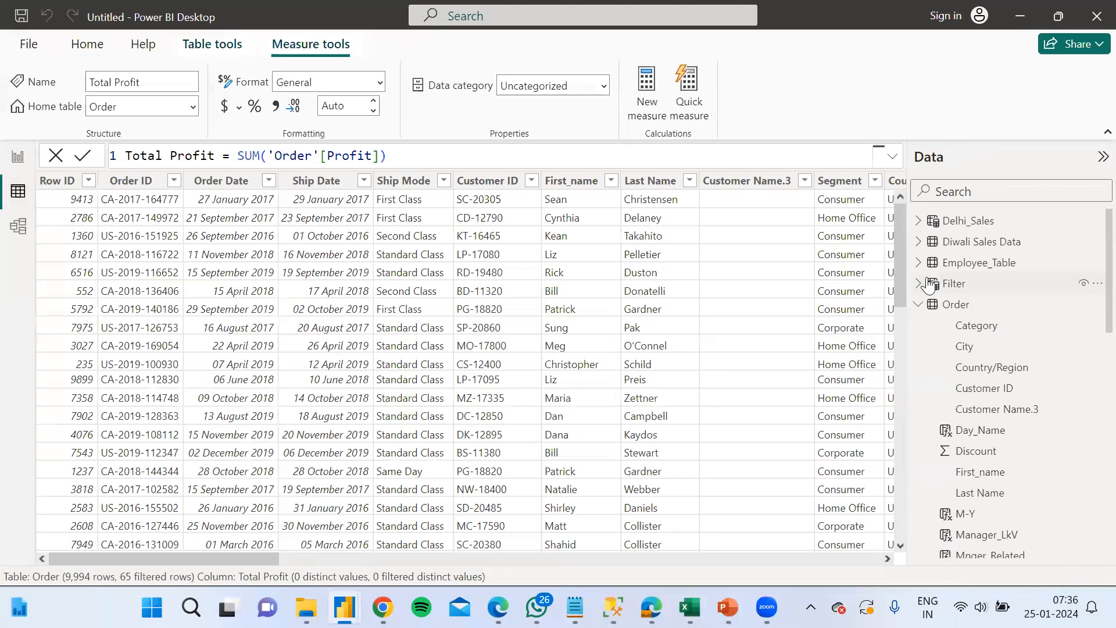
{"action": "left_click", "coordinate": [918, 303]}
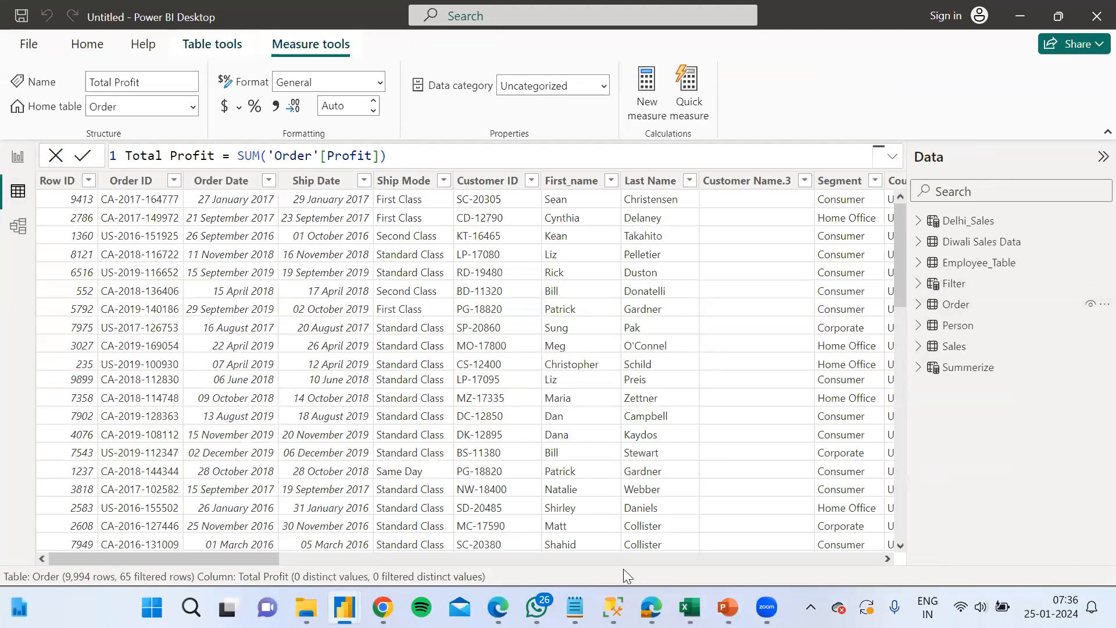
{"action": "left_click_drag", "start_coordinate": [243, 559], "coordinate": [375, 560]}
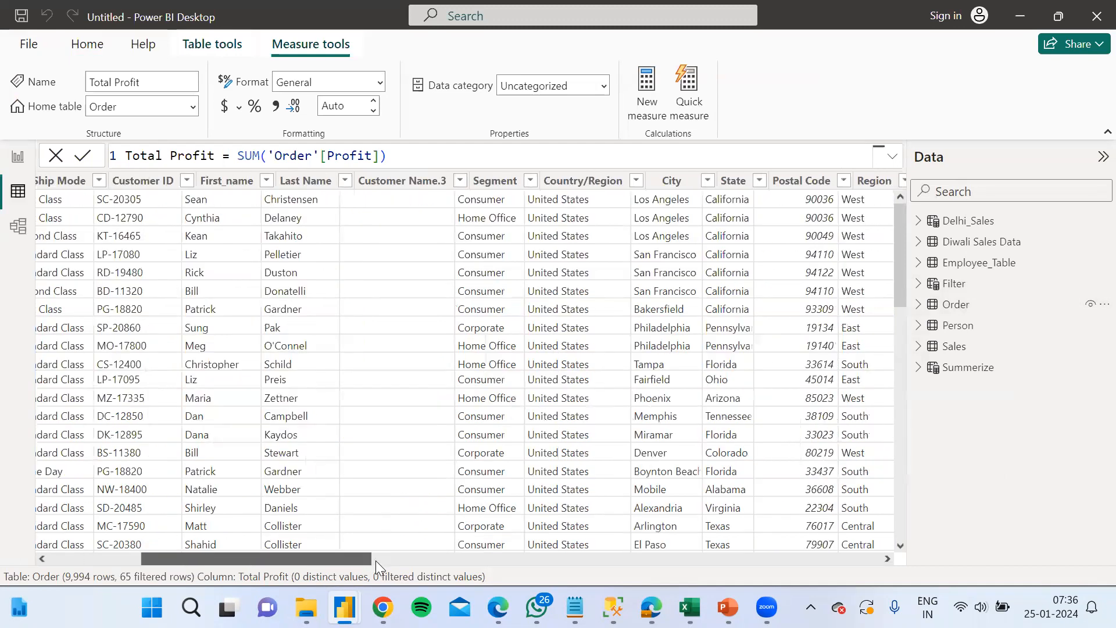
{"action": "left_click", "coordinate": [663, 559]}
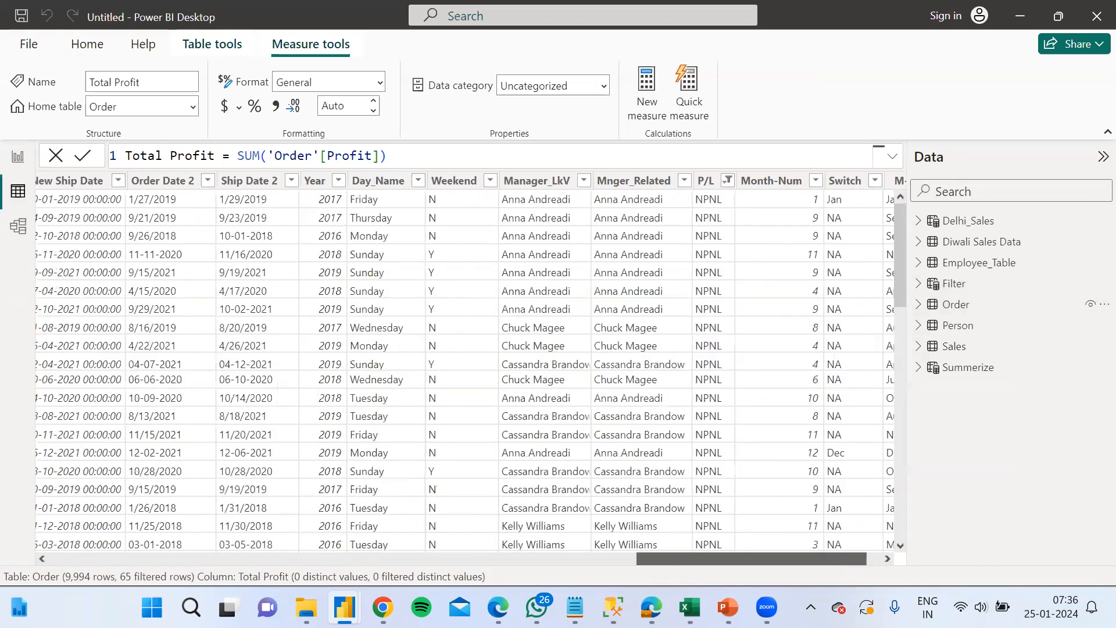
{"action": "mouse_move", "coordinate": [383, 607]}
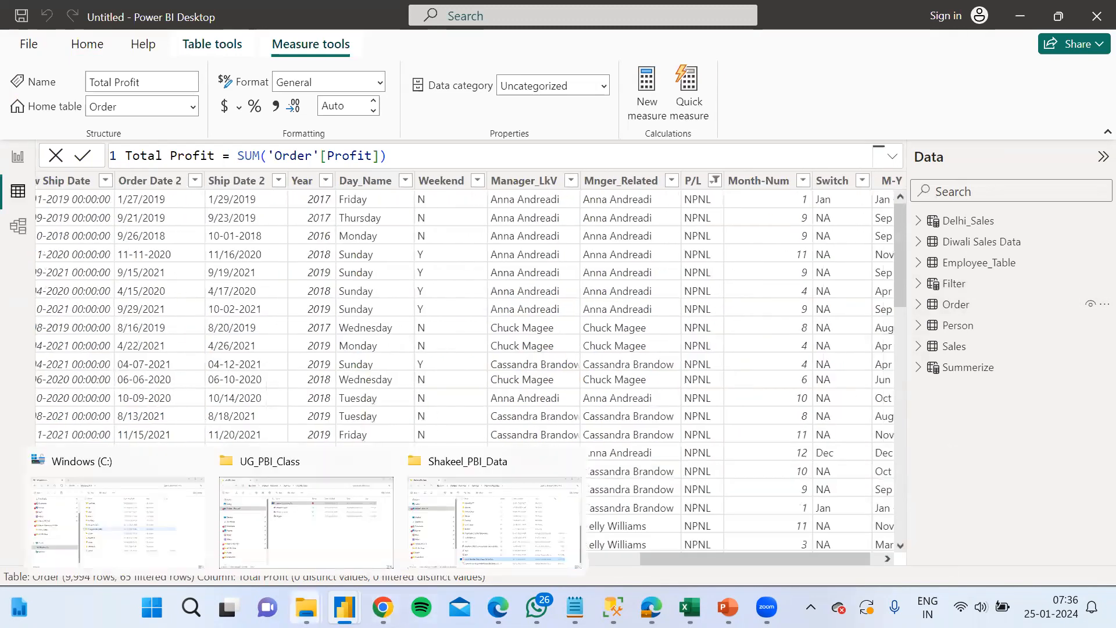
{"action": "mouse_move", "coordinate": [345, 607]}
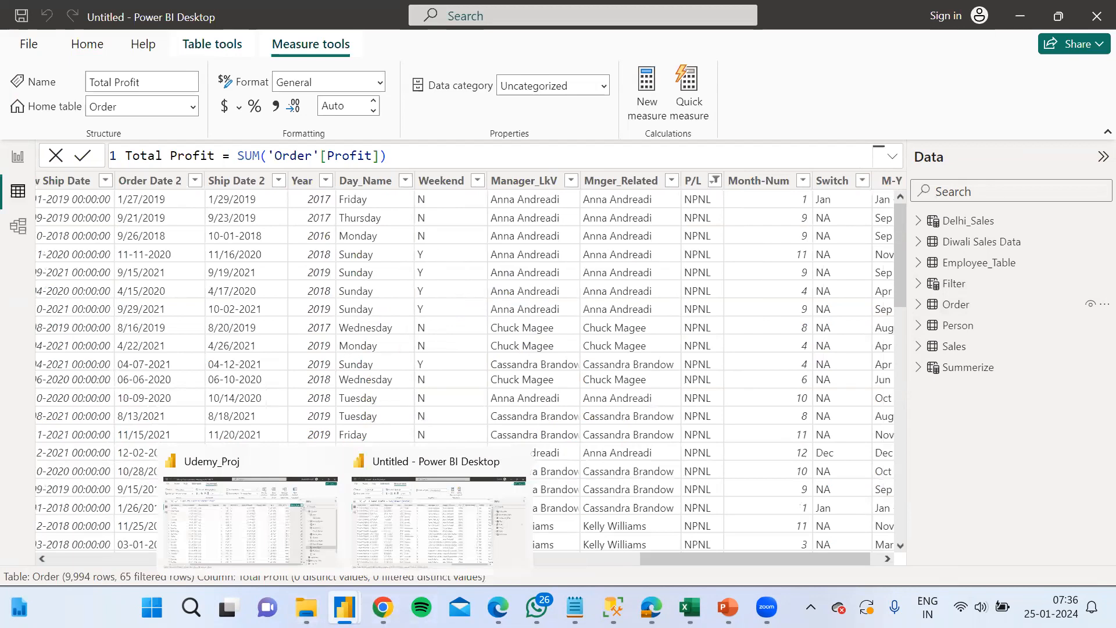
Step: Back in Udemy_Proj, check Day Name's data type, then select the Week_Num column
{"action": "left_click", "coordinate": [247, 541]}
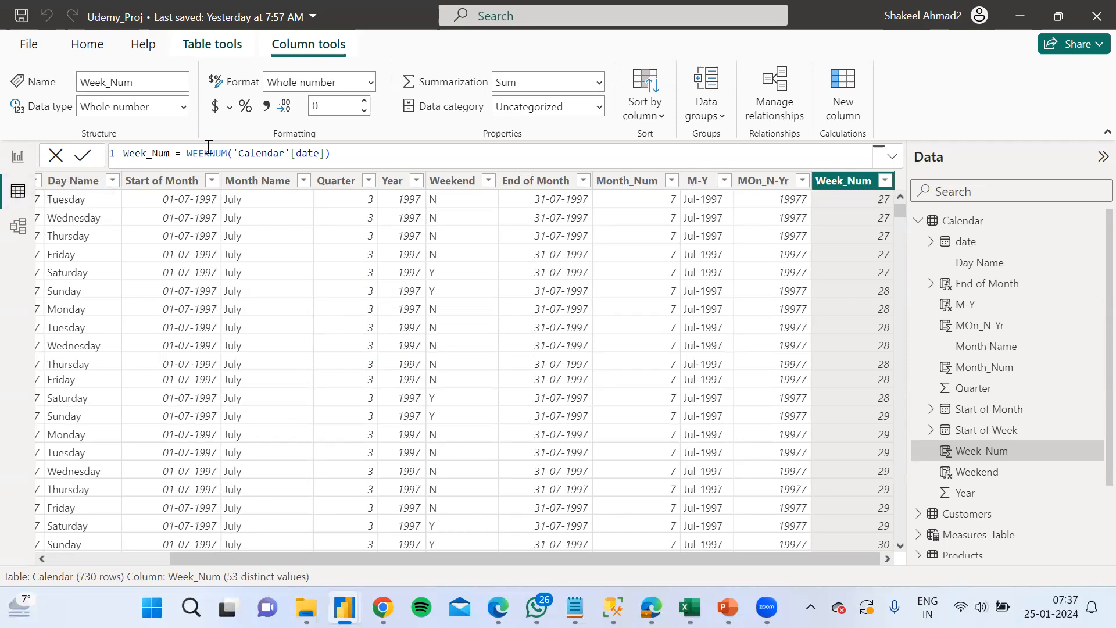
{"action": "left_click", "coordinate": [71, 183]}
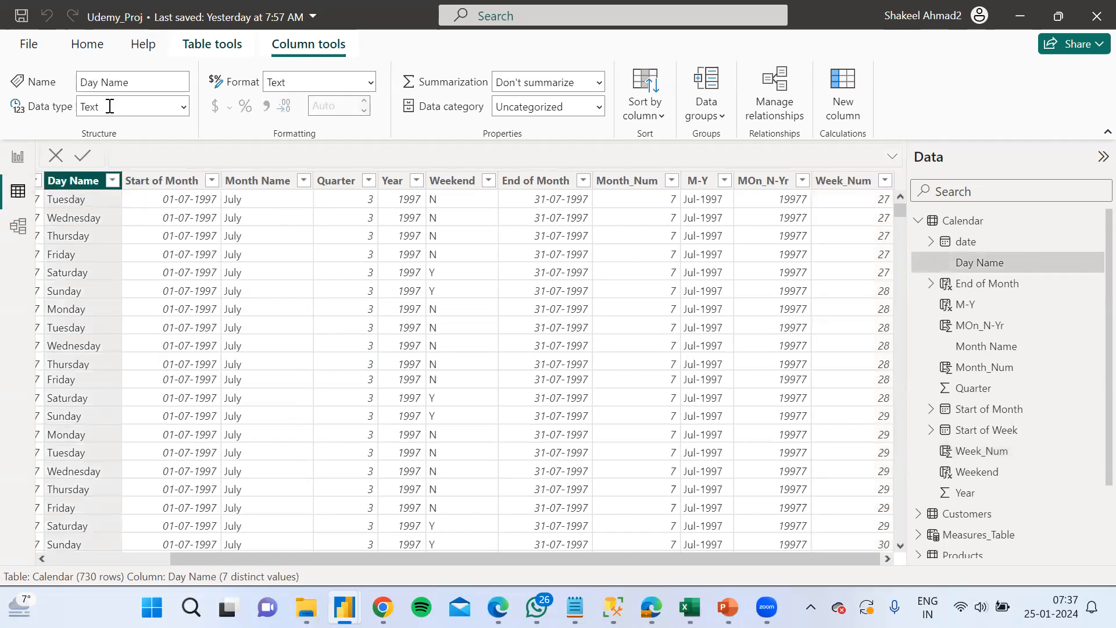
{"action": "left_click", "coordinate": [182, 108]}
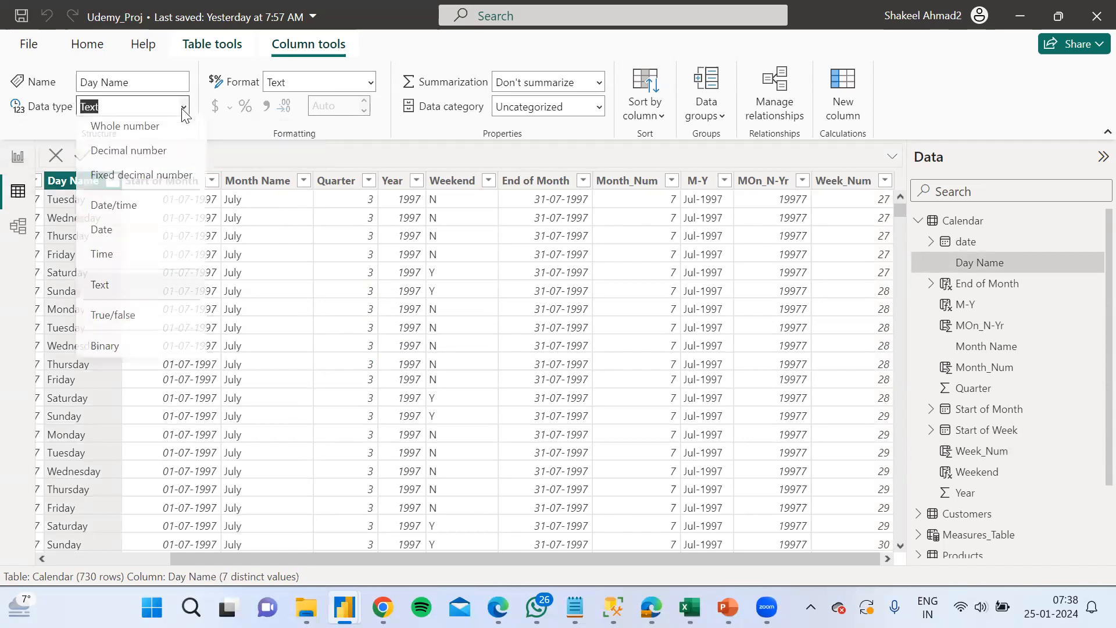
{"action": "left_click", "coordinate": [228, 136]}
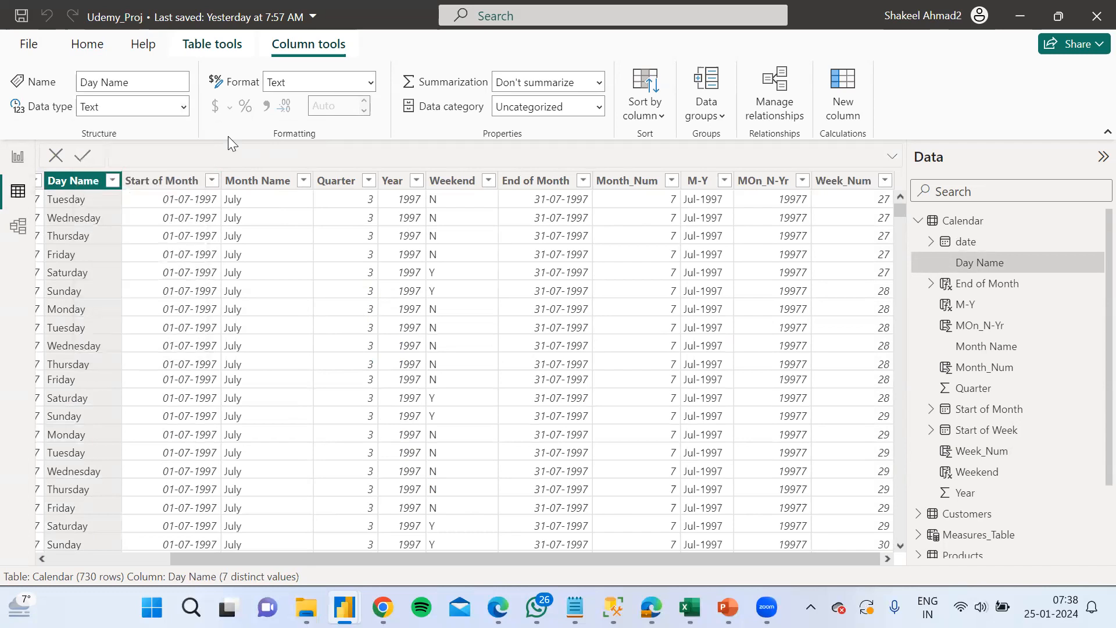
{"action": "left_click", "coordinate": [831, 185]}
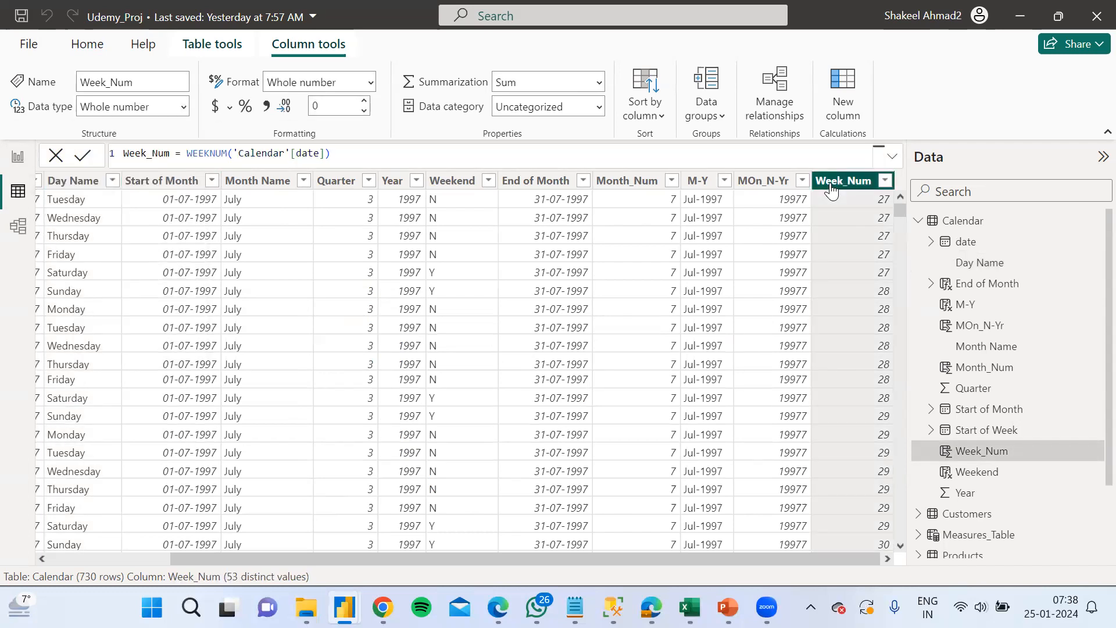
Step: Change Week_Num's data type to Text, then back to Whole number, confirming the change
{"action": "left_click", "coordinate": [184, 107]}
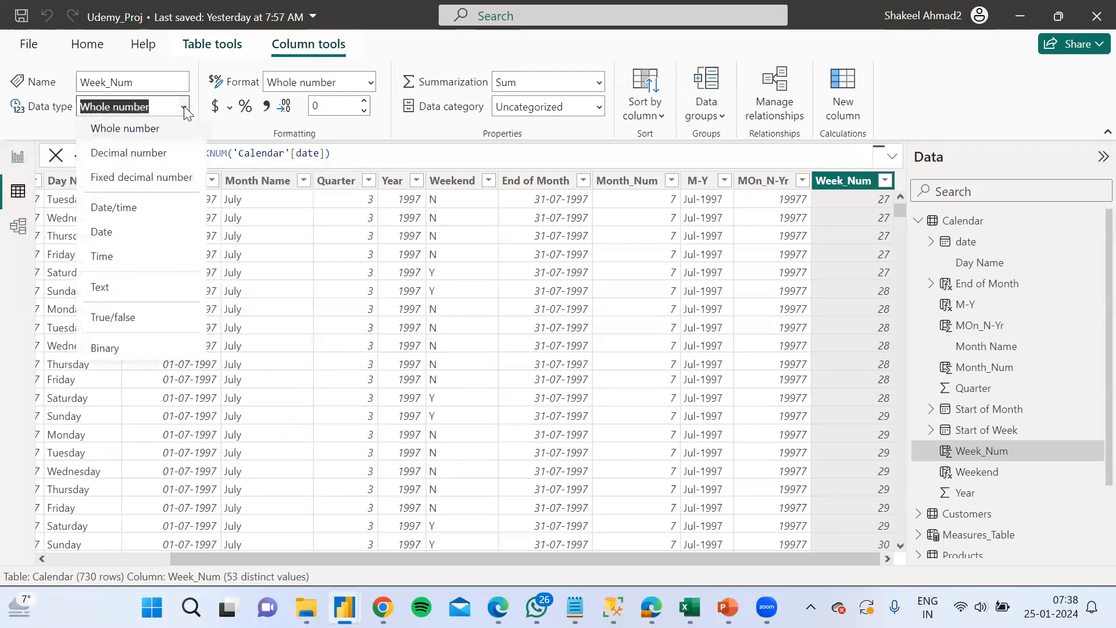
{"action": "left_click", "coordinate": [107, 290]}
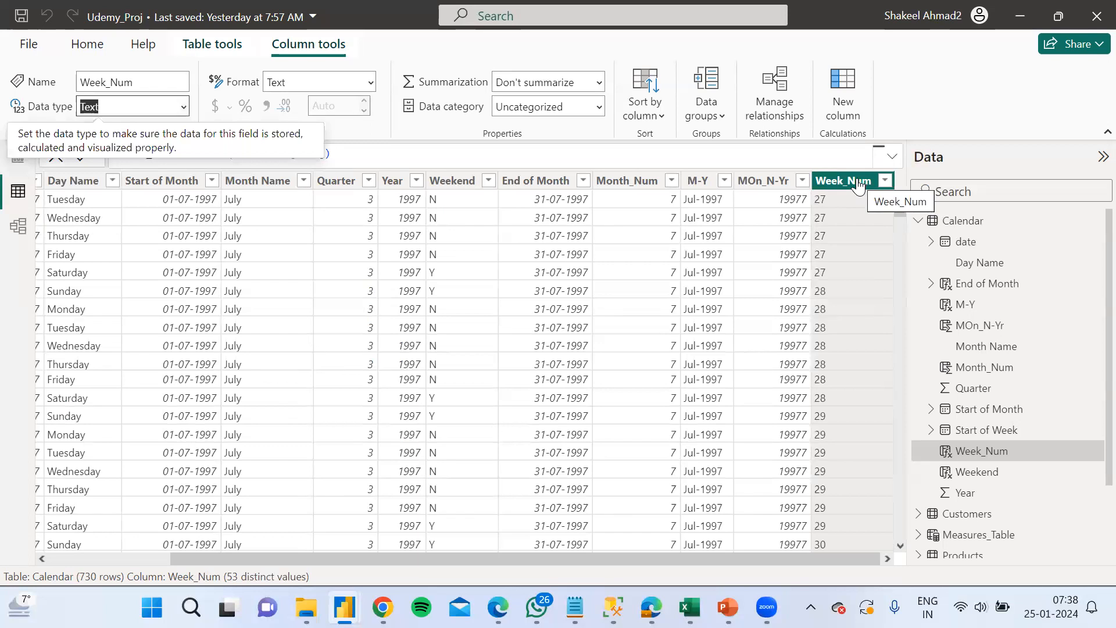
{"action": "left_click", "coordinate": [183, 110]}
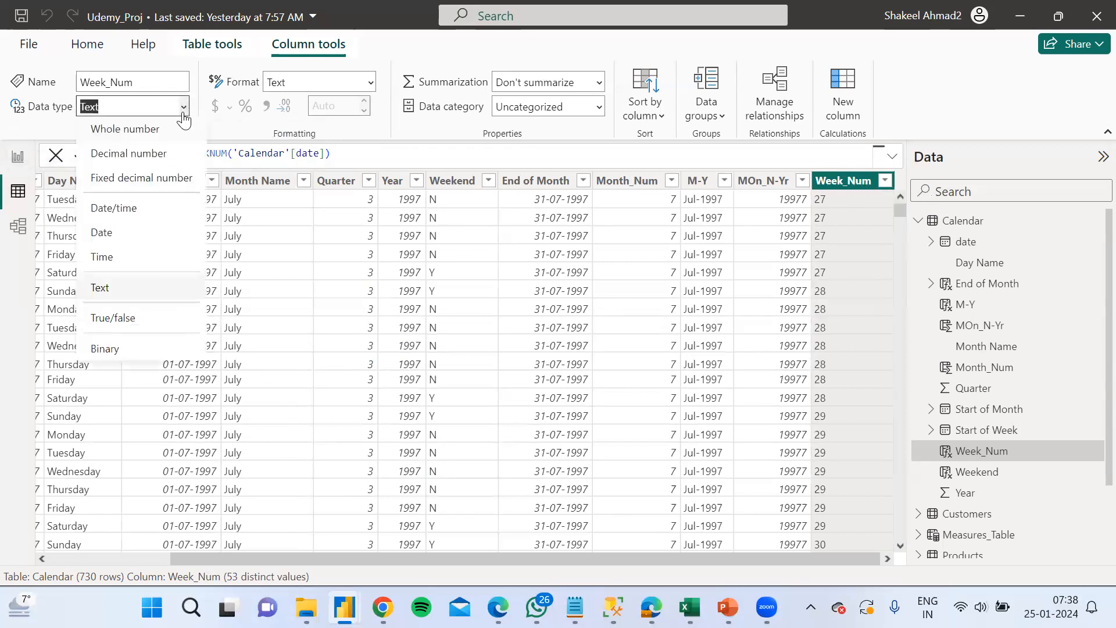
{"action": "left_click", "coordinate": [150, 129]}
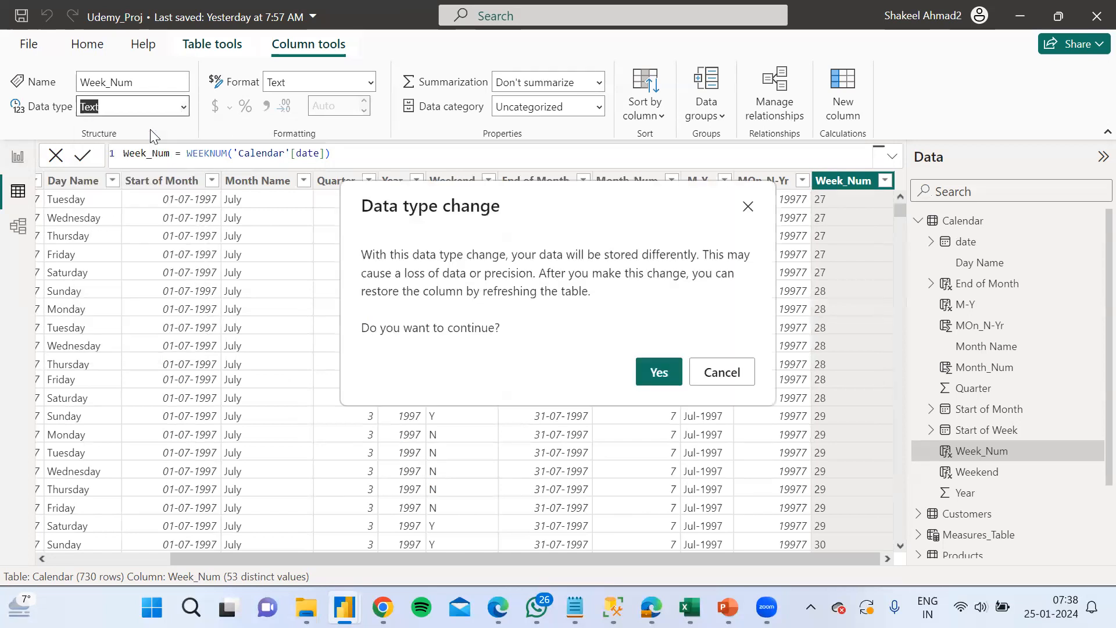
{"action": "left_click", "coordinate": [664, 372]}
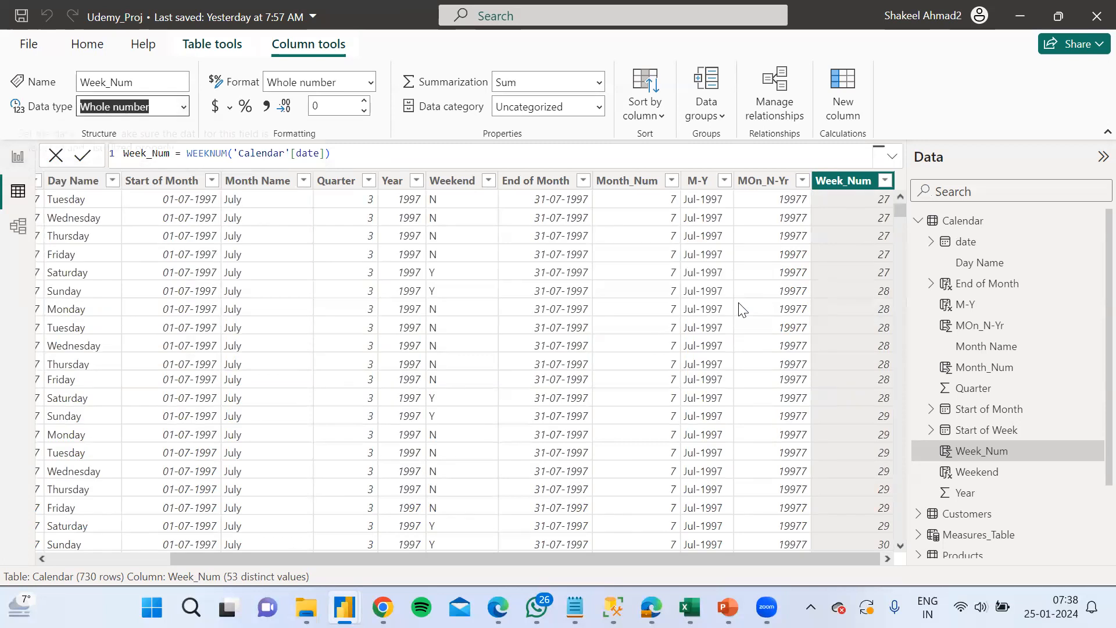
Step: Select the Week_Num column, collapse the Data pane and switch to Model view
{"action": "left_click", "coordinate": [845, 177]}
{"action": "double_click", "coordinate": [845, 178]}
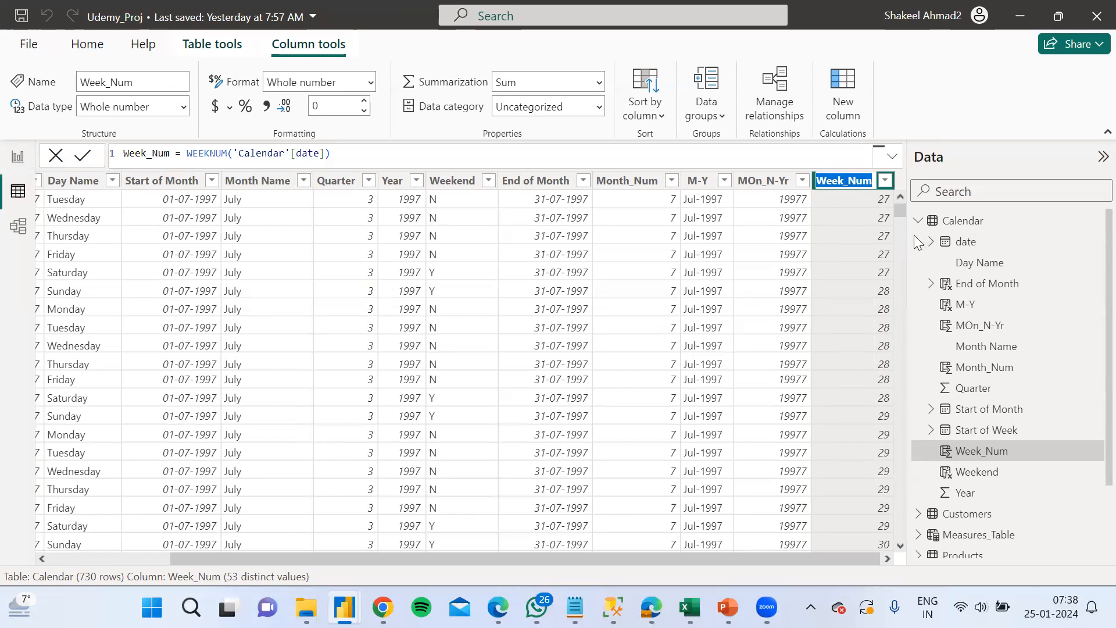
{"action": "left_click", "coordinate": [976, 156]}
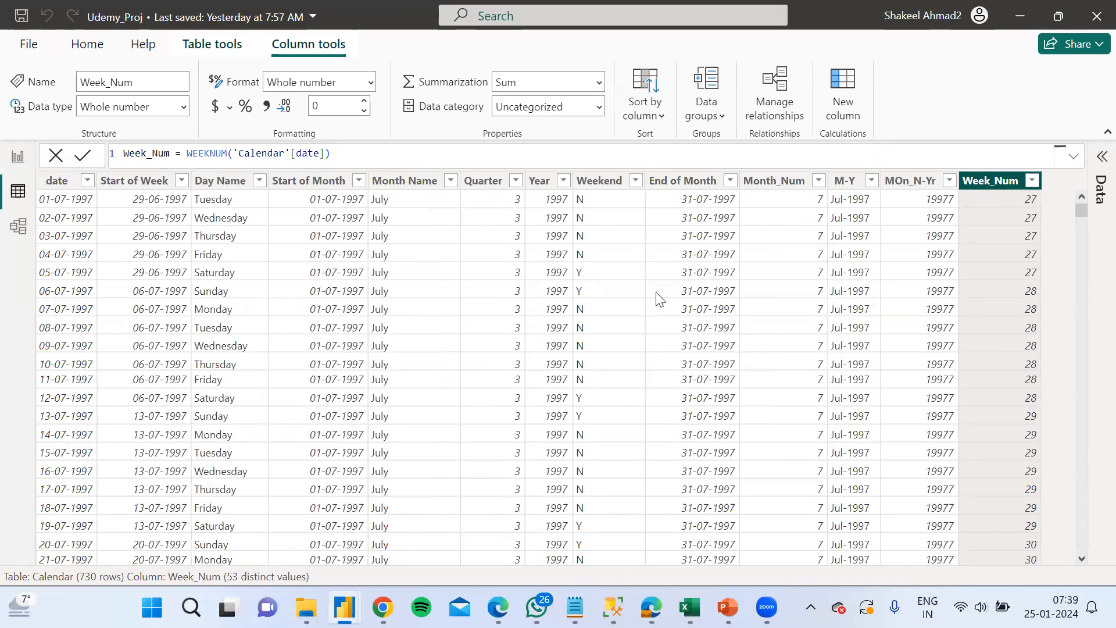
{"action": "left_click", "coordinate": [17, 232]}
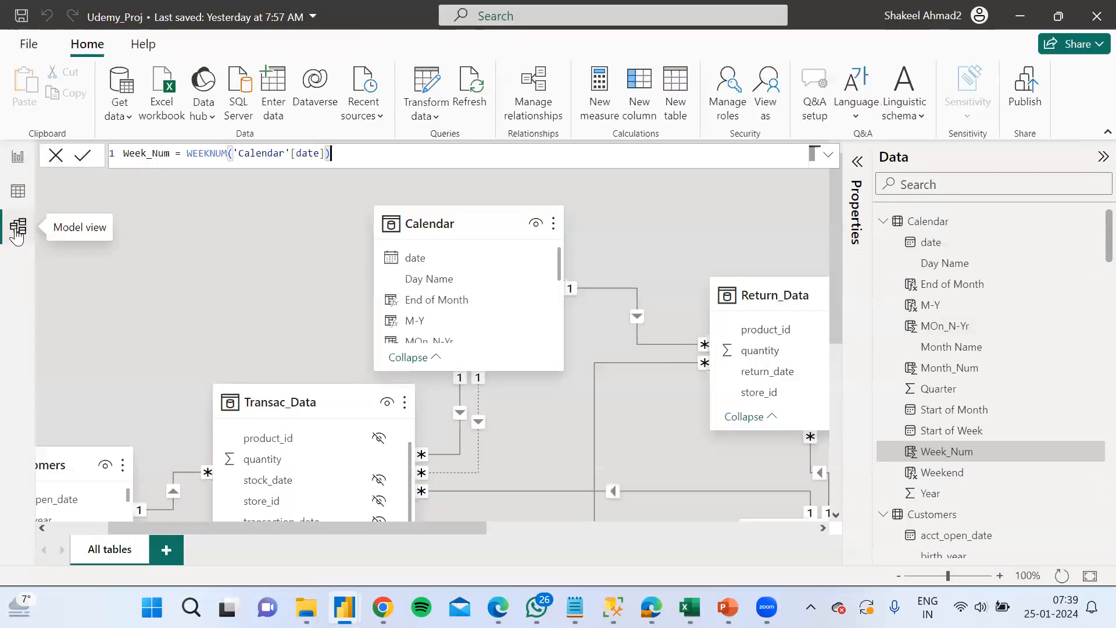
Step: Bring the Power BI Demo PowerPoint presentation to the front
{"action": "mouse_move", "coordinate": [651, 607]}
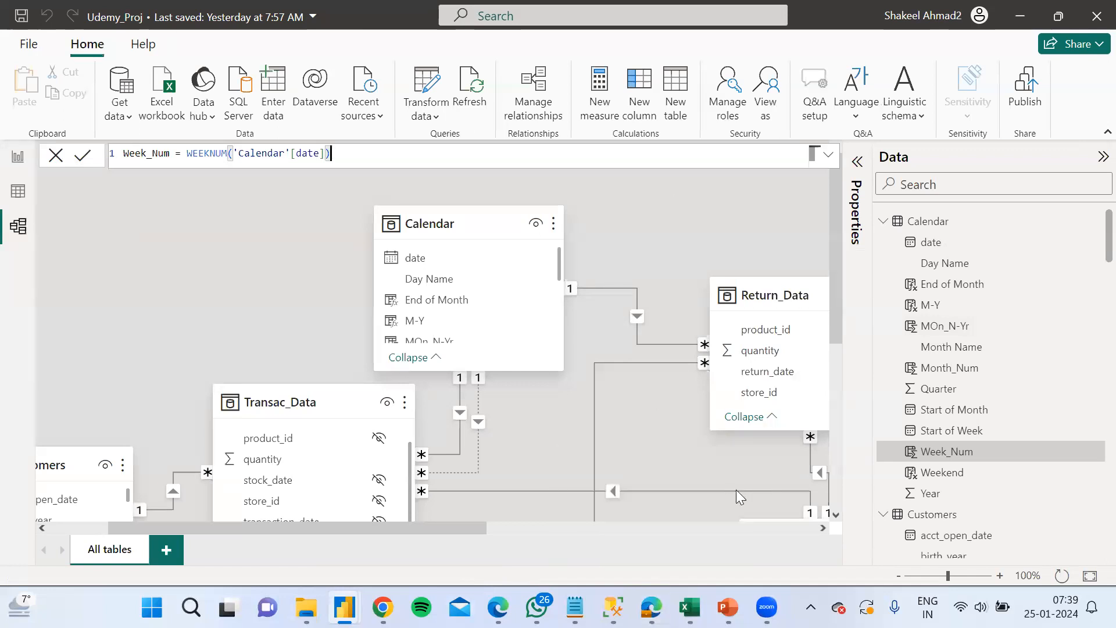
{"action": "mouse_move", "coordinate": [727, 608]}
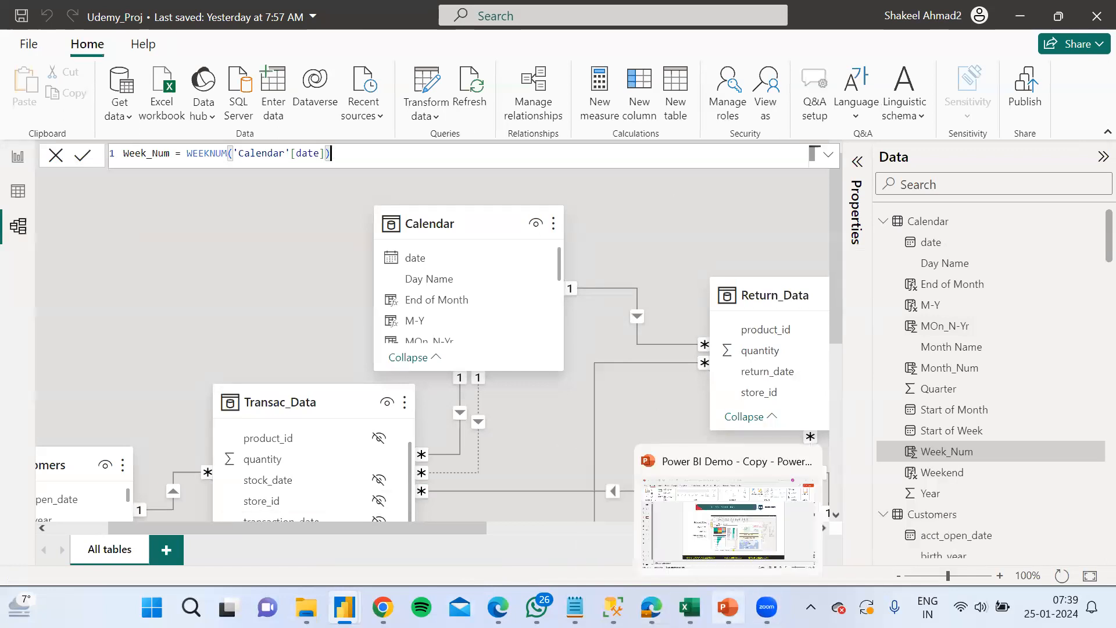
{"action": "left_click", "coordinate": [739, 544]}
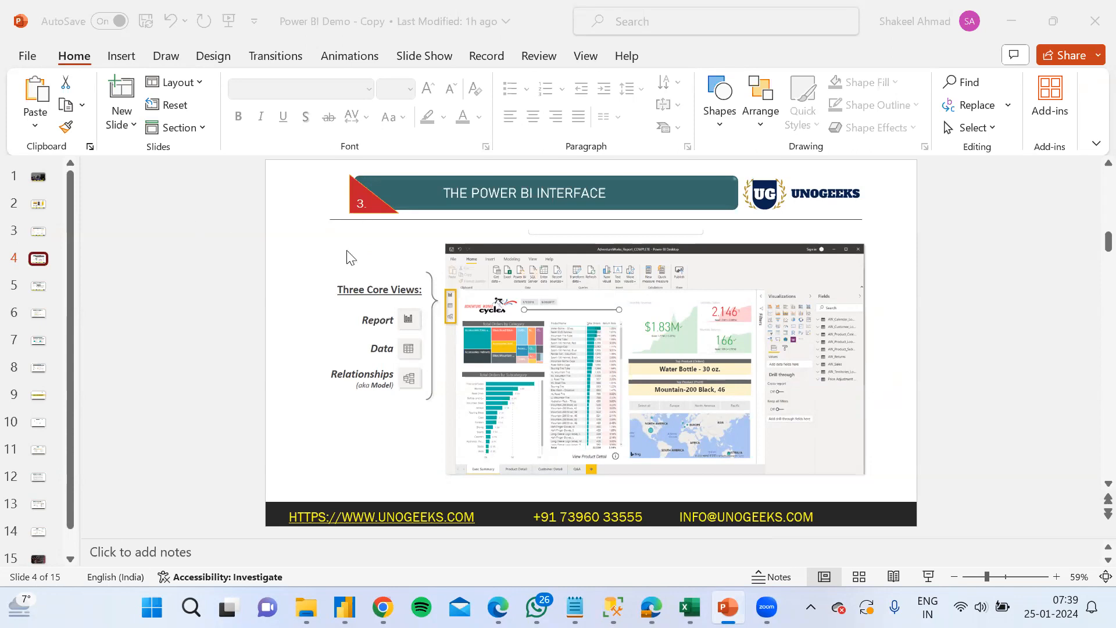
{"action": "left_click", "coordinate": [494, 377]}
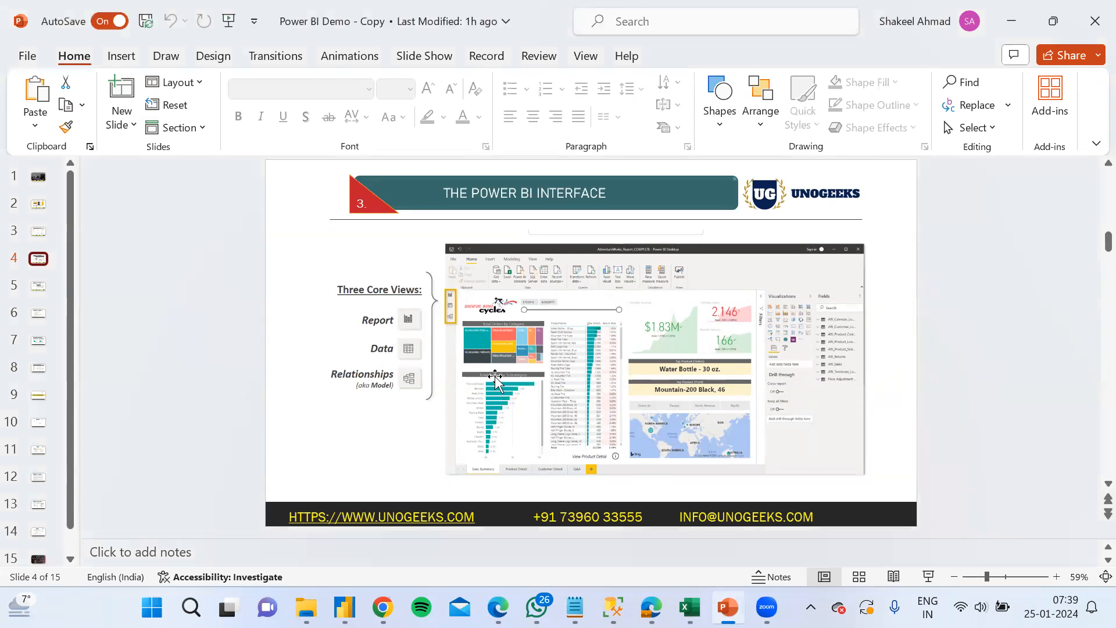
{"action": "key", "text": "alt+Tab"}
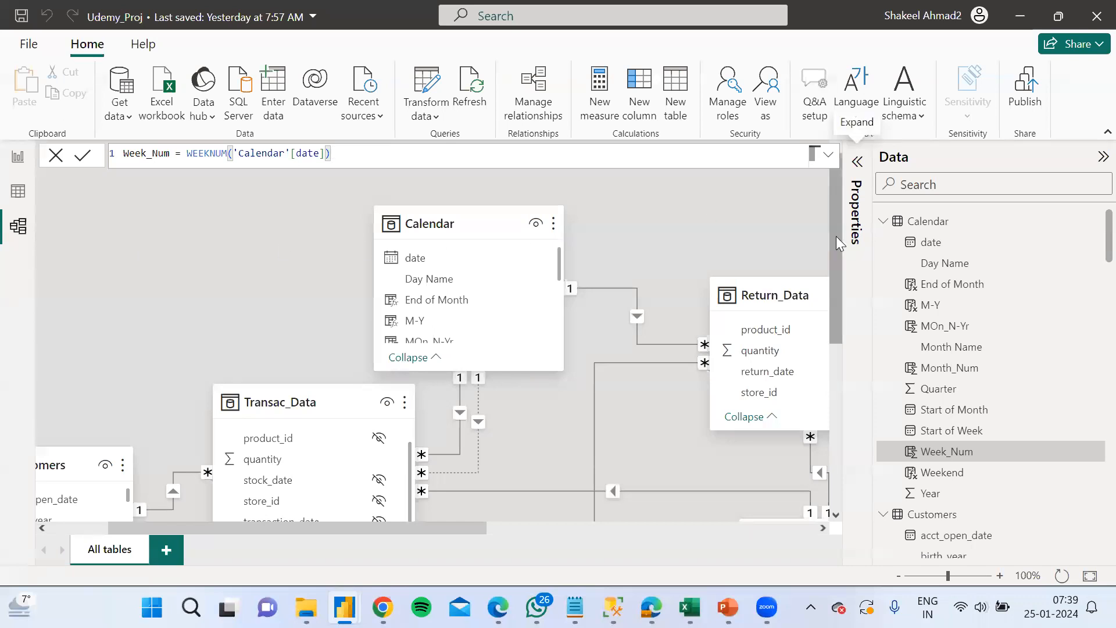
{"action": "left_click_drag", "start_coordinate": [835, 236], "coordinate": [841, 290]}
{"action": "scroll", "coordinate": [840, 290], "scroll_direction": "down", "scroll_amount": 8}
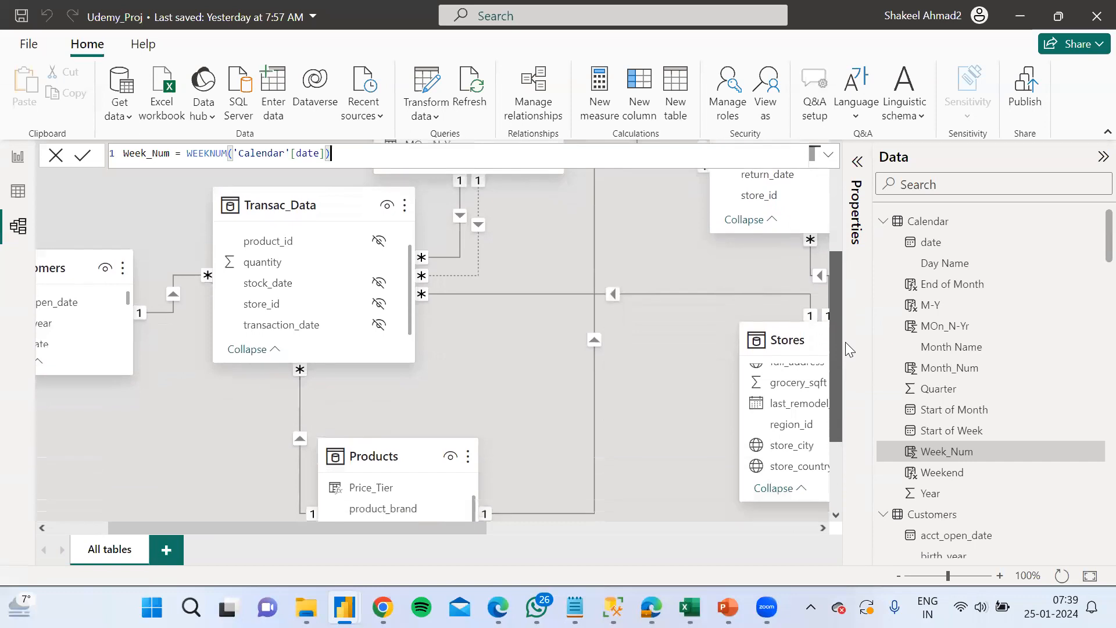
{"action": "scroll", "coordinate": [832, 279], "scroll_direction": "up", "scroll_amount": 6}
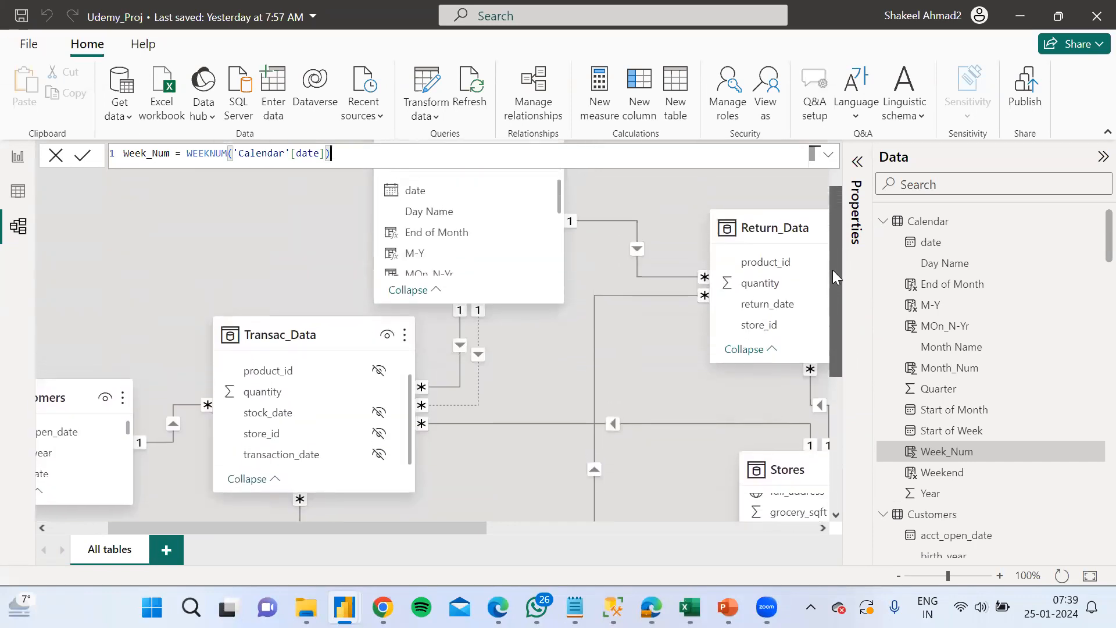
{"action": "mouse_move", "coordinate": [832, 263]}
{"action": "left_mouse_down"}
{"action": "mouse_move", "coordinate": [836, 247]}
{"action": "mouse_move", "coordinate": [837, 263]}
{"action": "left_mouse_up"}
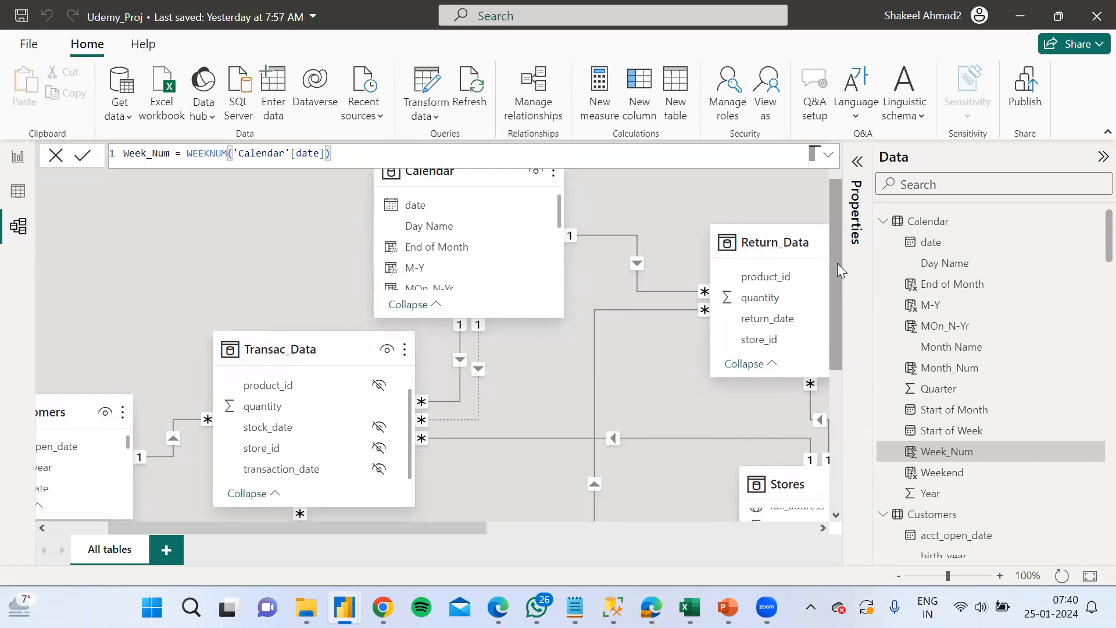
{"action": "mouse_move", "coordinate": [345, 608]}
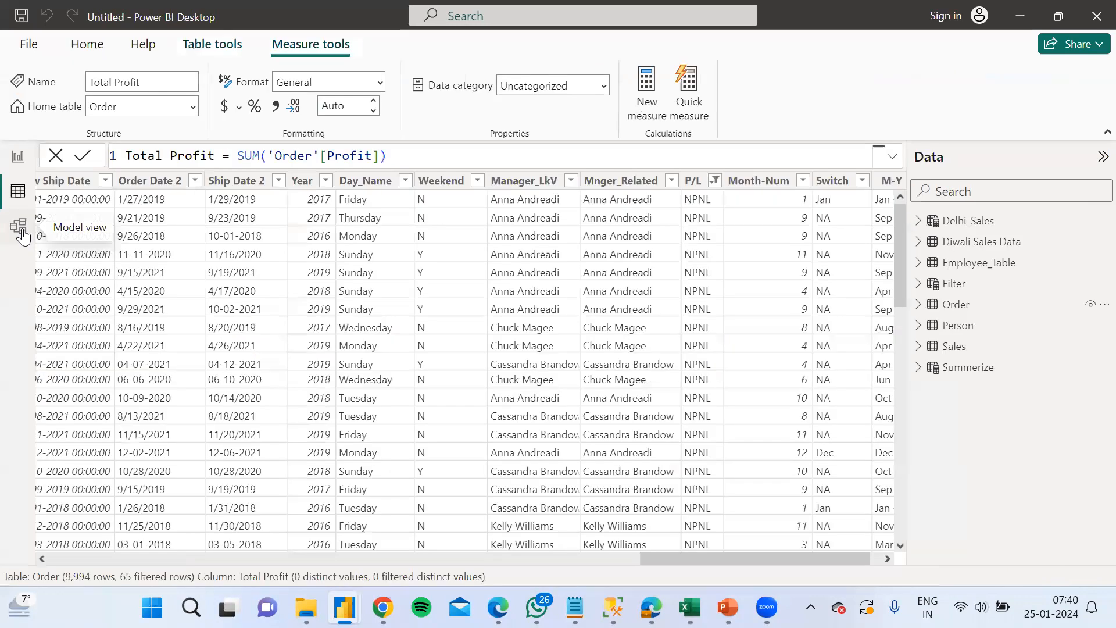
{"action": "left_click", "coordinate": [22, 233]}
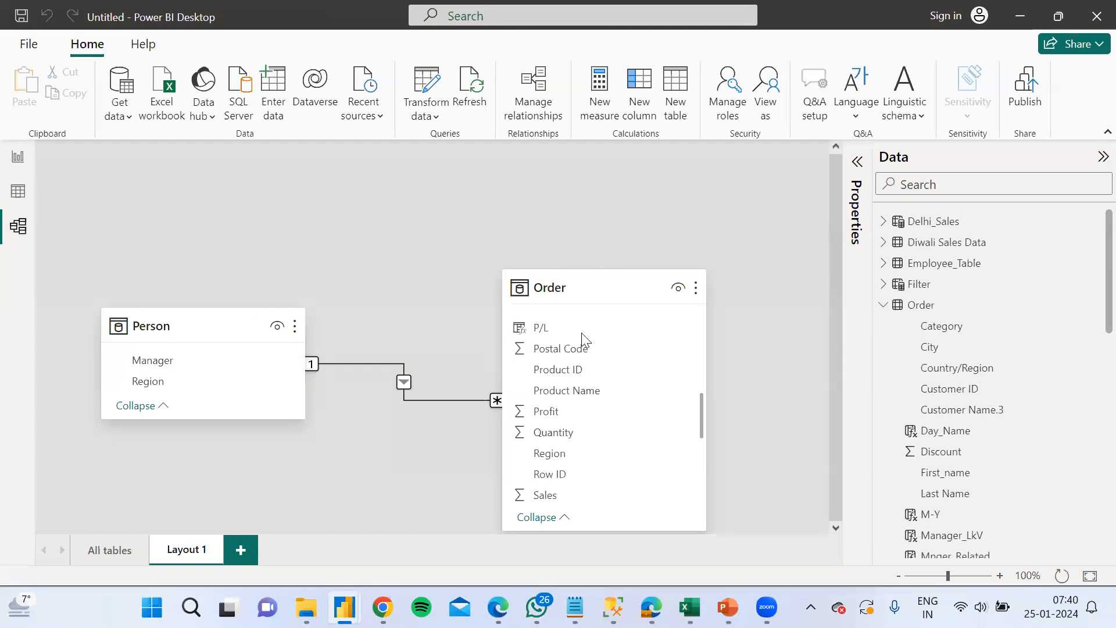
{"action": "mouse_move", "coordinate": [578, 294]}
{"action": "key", "text": "alt+Tab"}
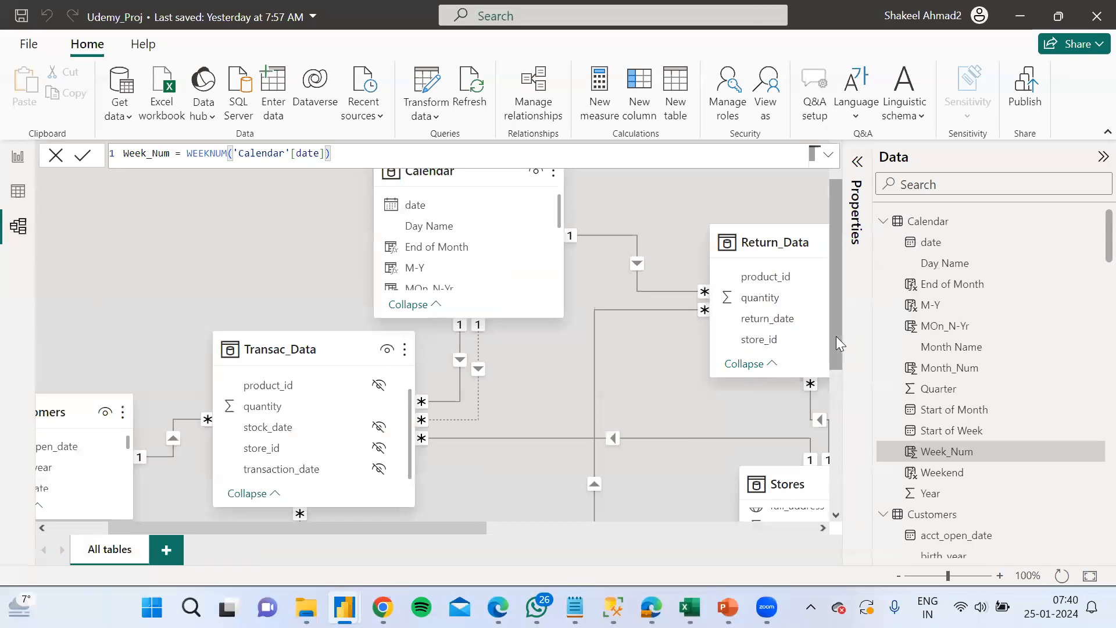
{"action": "left_click_drag", "start_coordinate": [836, 336], "coordinate": [842, 378]}
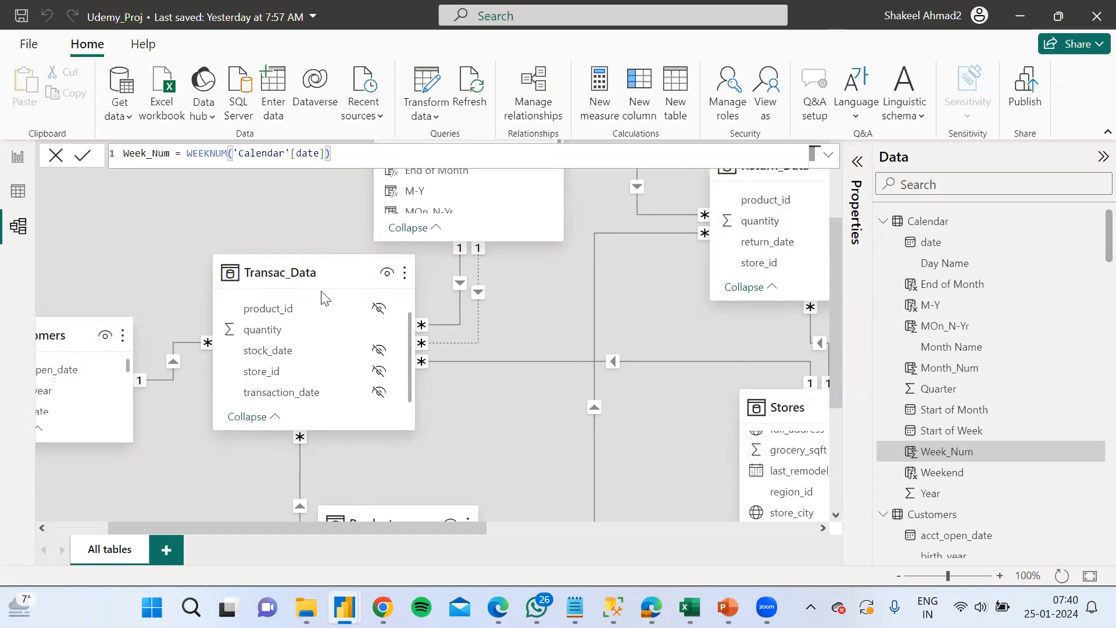
{"action": "left_click_drag", "start_coordinate": [836, 313], "coordinate": [845, 389]}
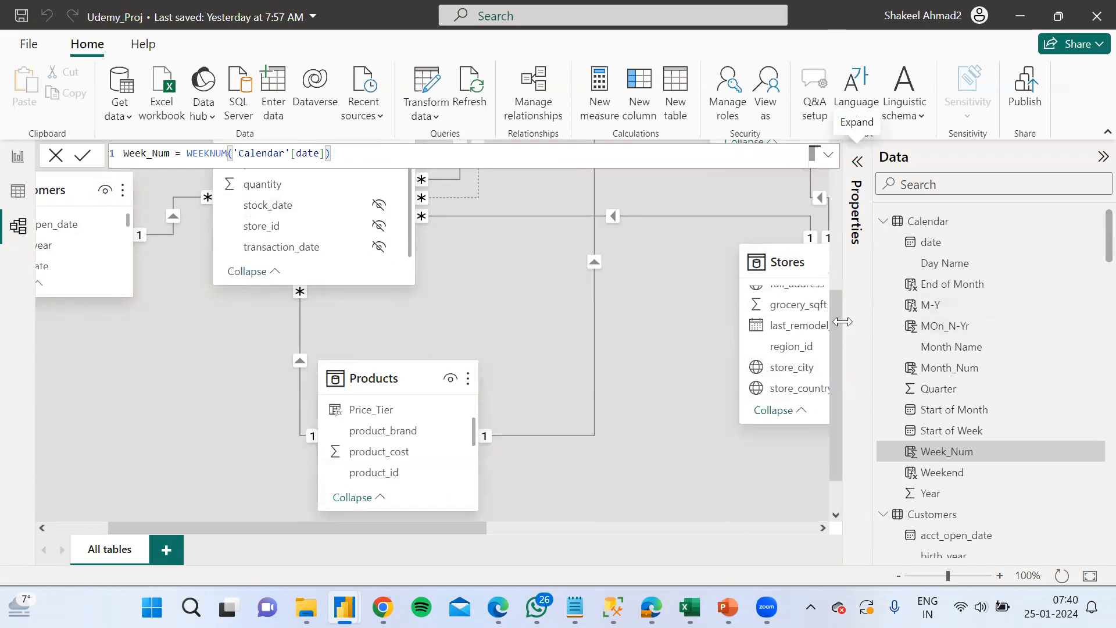
{"action": "left_click_drag", "start_coordinate": [836, 322], "coordinate": [840, 230]}
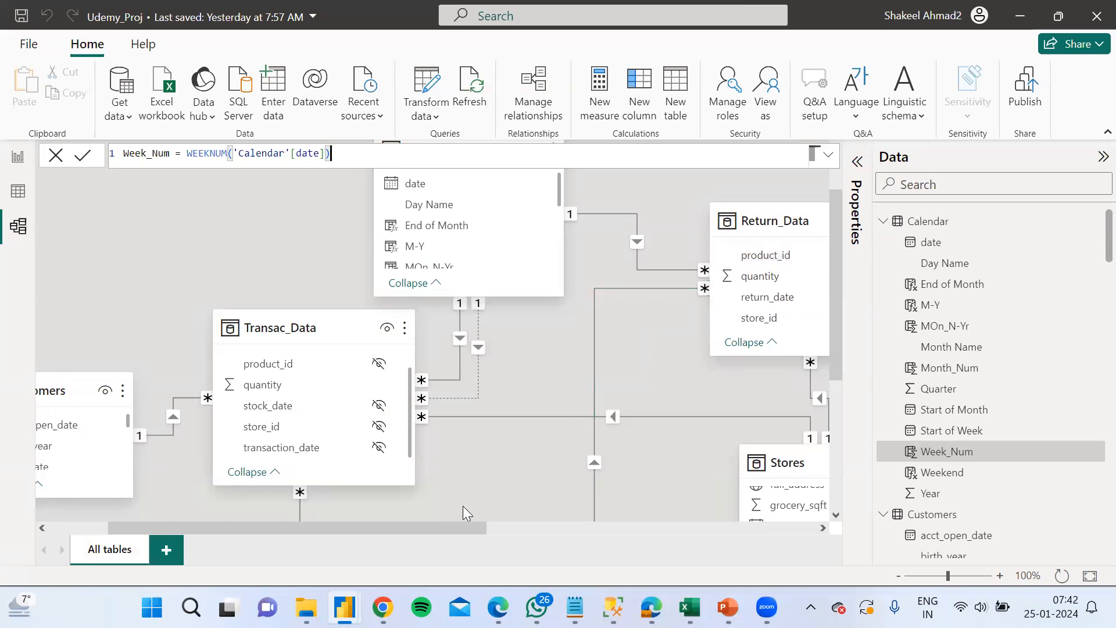
{"action": "left_click", "coordinate": [18, 192]}
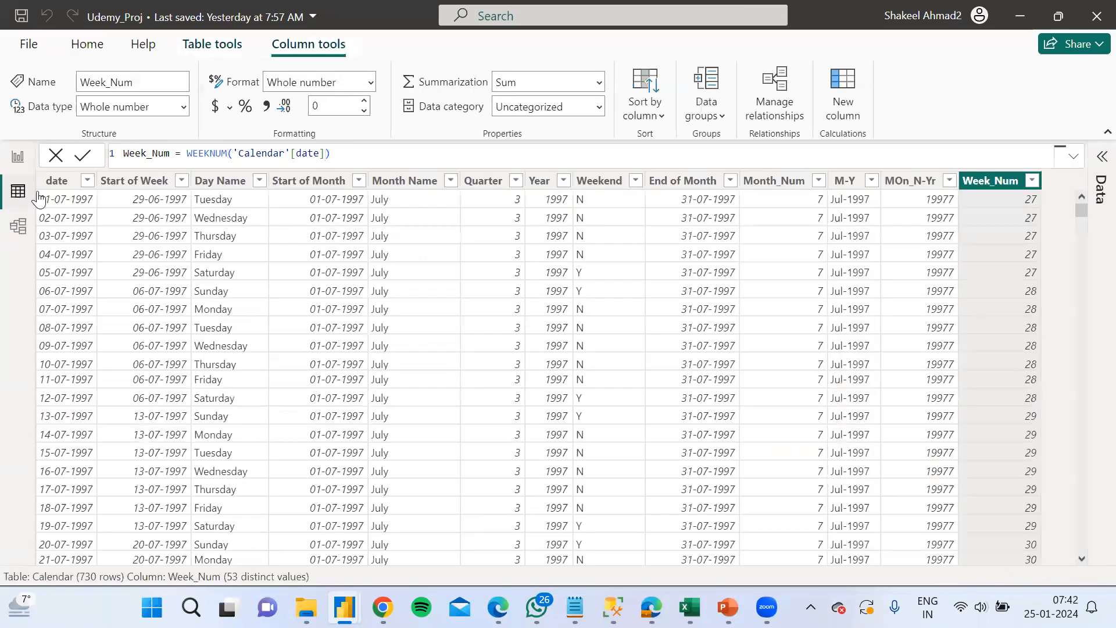
Step: Expand the Data pane, look at Transac_Data's quantity column, then open the Regions table
{"action": "left_click", "coordinate": [1096, 160]}
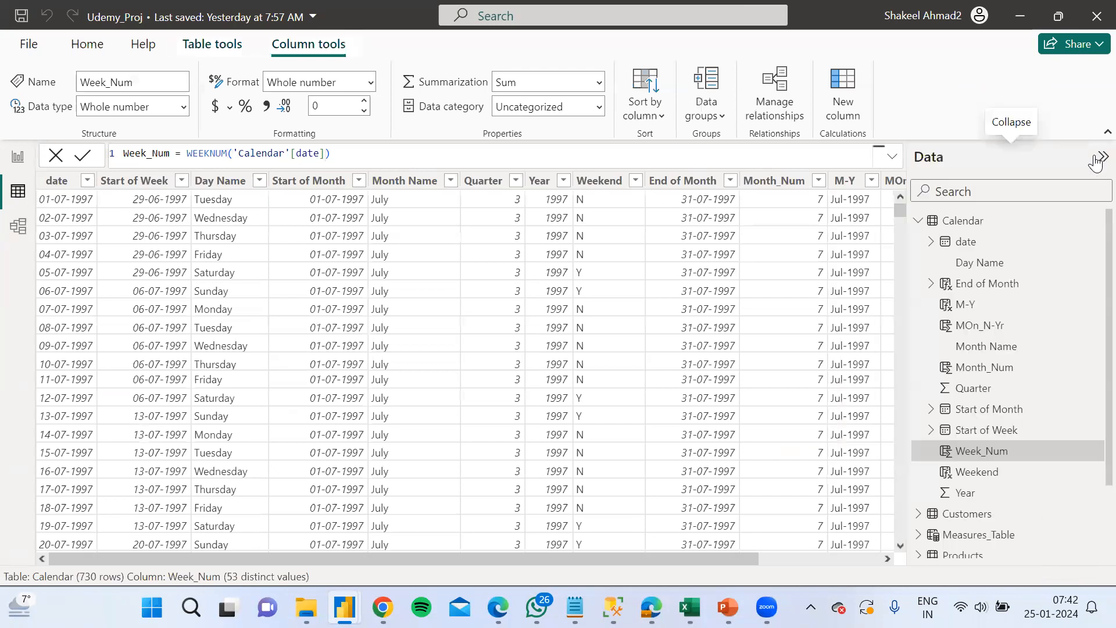
{"action": "left_click", "coordinate": [918, 221]}
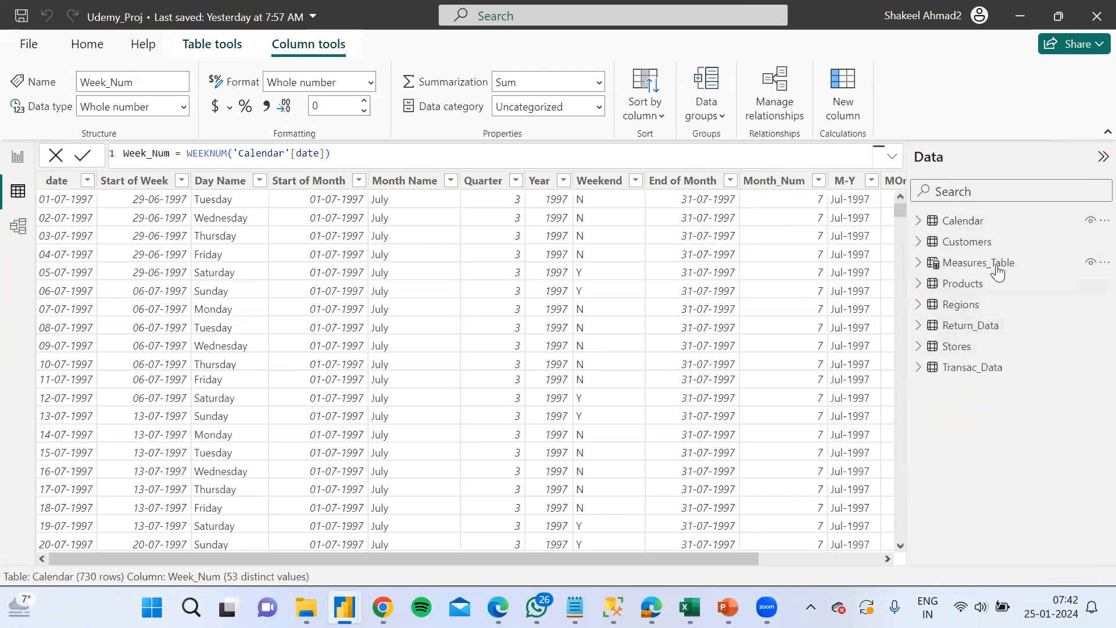
{"action": "left_click", "coordinate": [968, 372]}
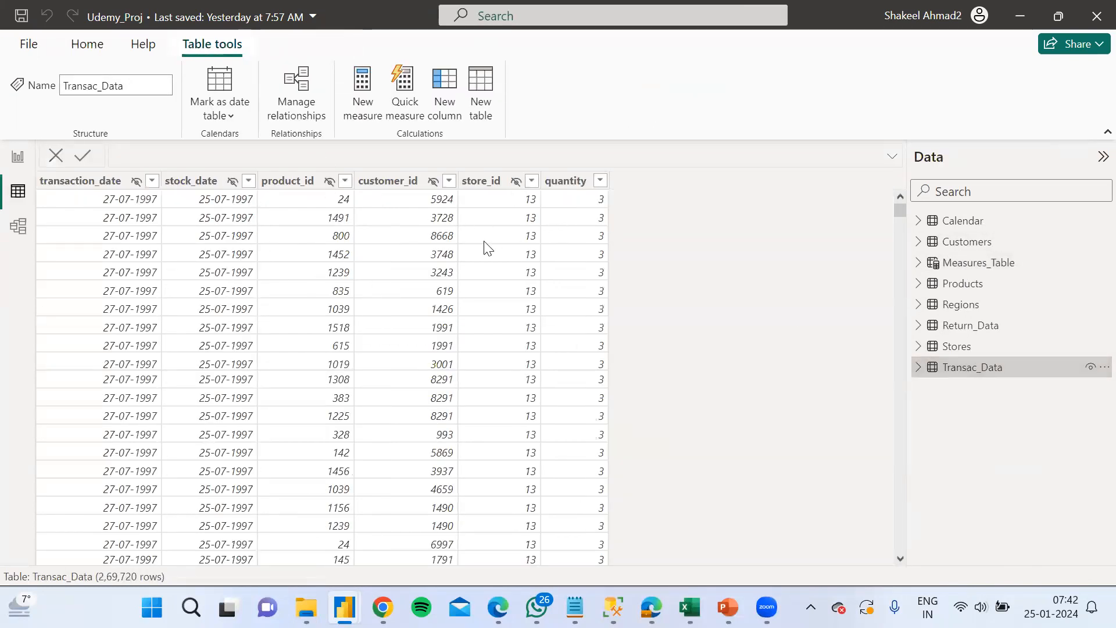
{"action": "left_click", "coordinate": [560, 185]}
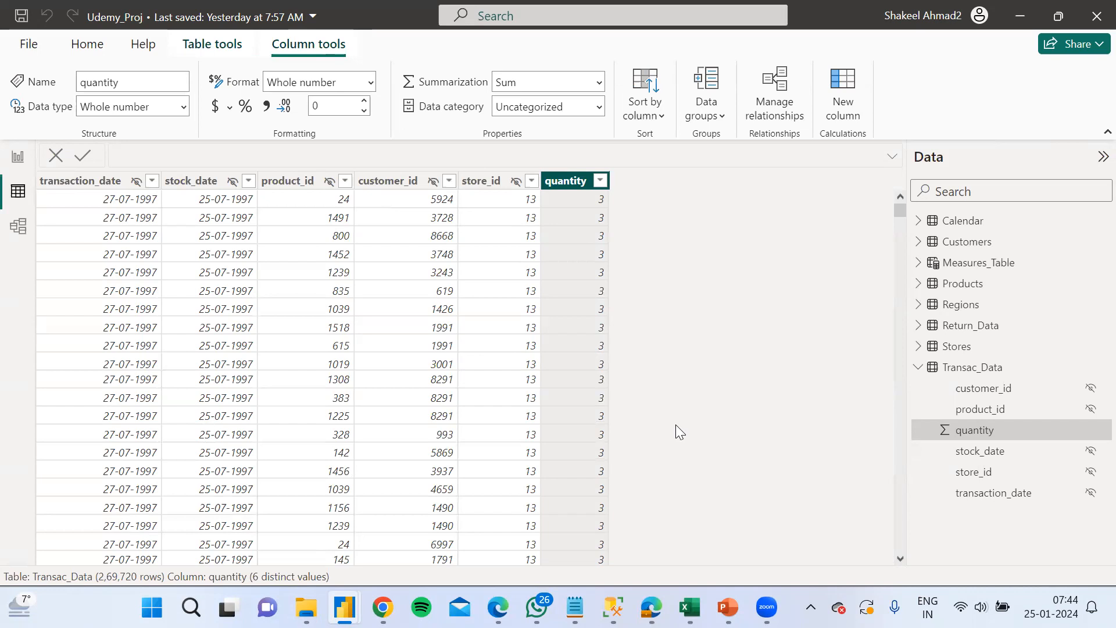
{"action": "left_click", "coordinate": [949, 305]}
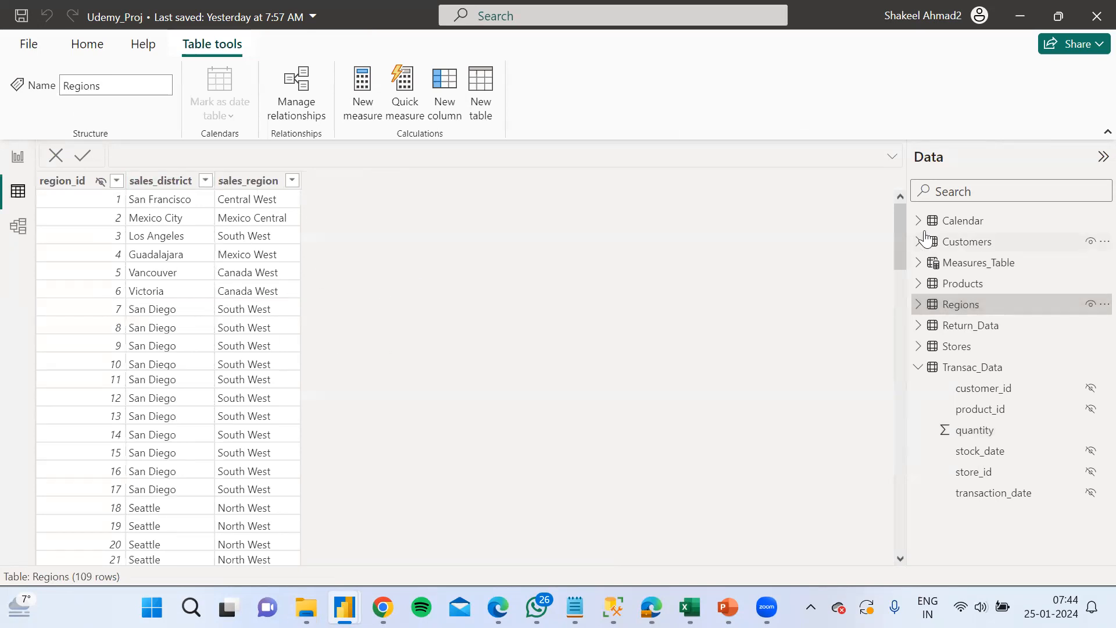
Step: Browse the rows of the Products, Measures_Table and Customers tables, ending back on Products
{"action": "left_click", "coordinate": [981, 284]}
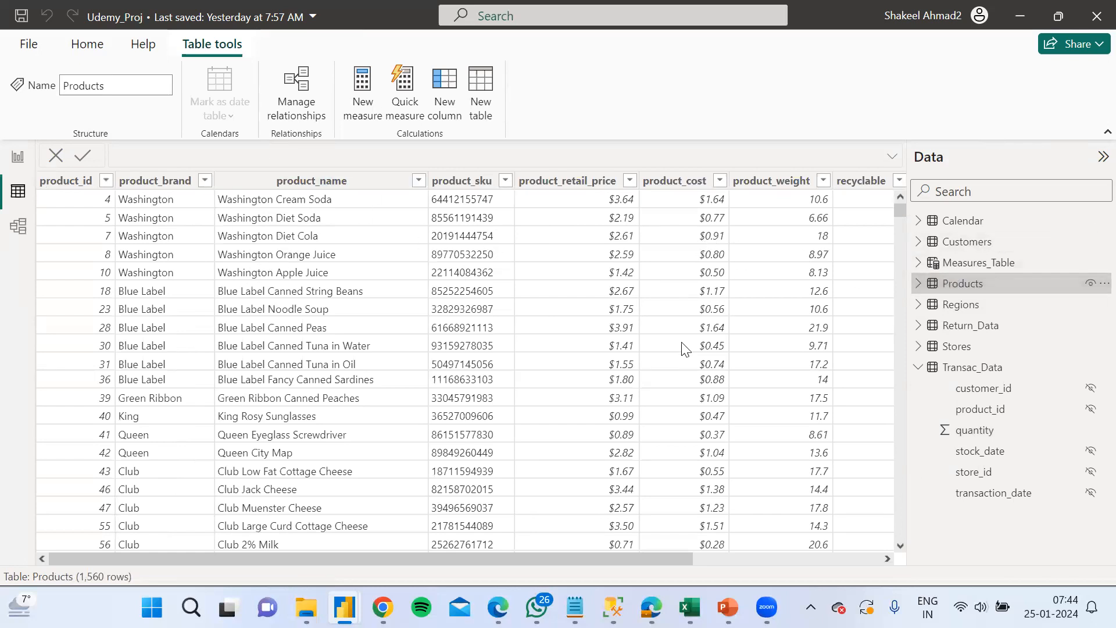
{"action": "left_click", "coordinate": [975, 263]}
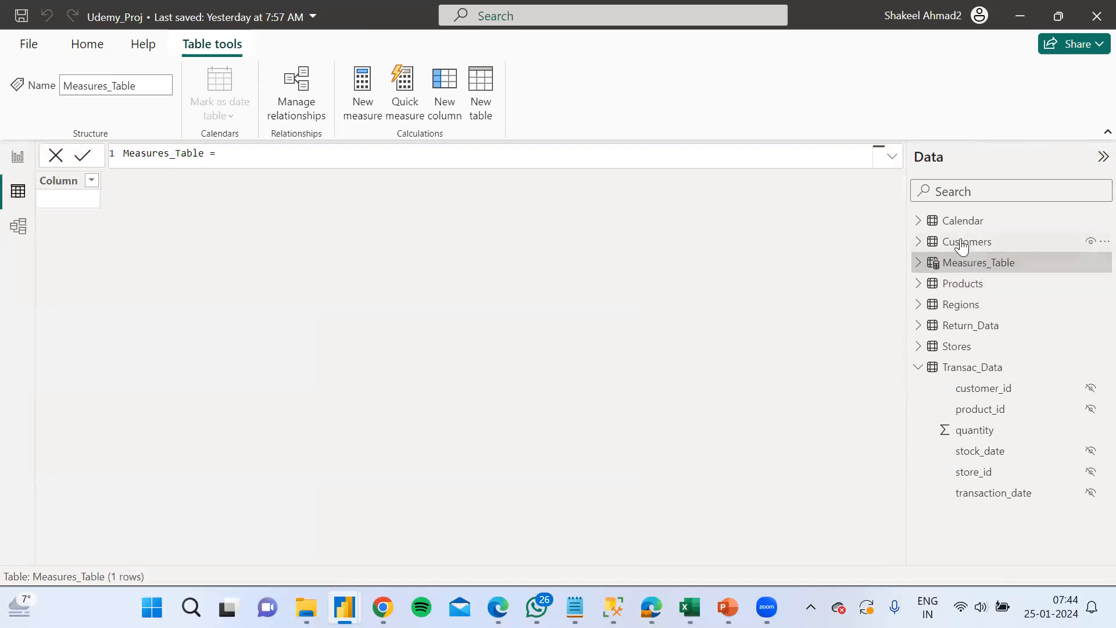
{"action": "left_click", "coordinate": [960, 243]}
{"action": "left_click", "coordinate": [964, 289]}
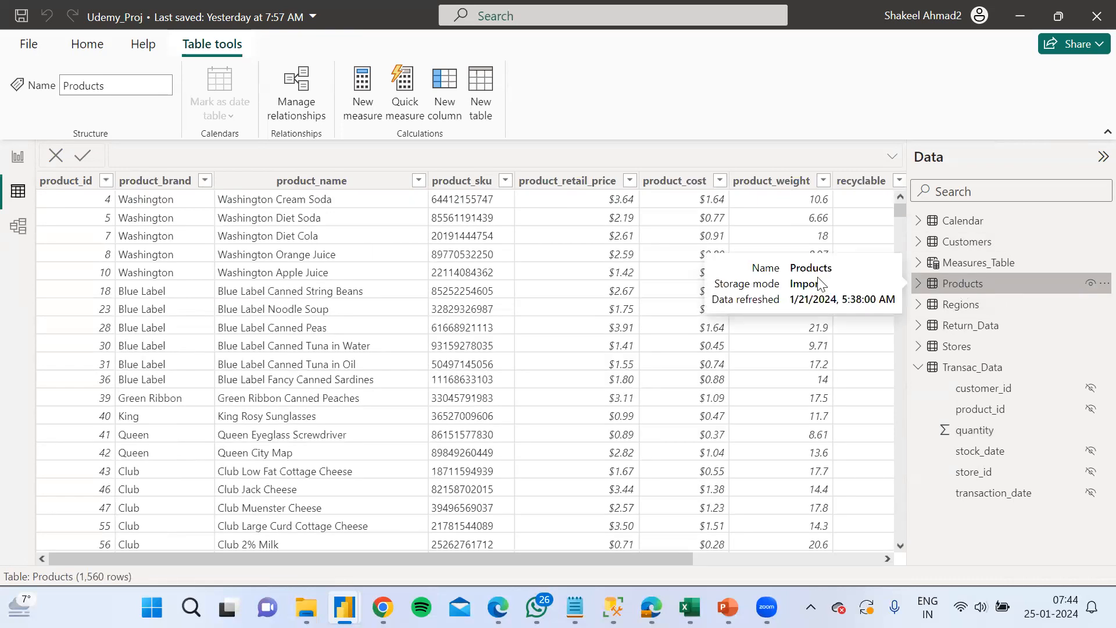
Step: Check the product_retail_price column's settings, then return to Transac_Data's 2,69,720 rows
{"action": "left_click", "coordinate": [566, 185]}
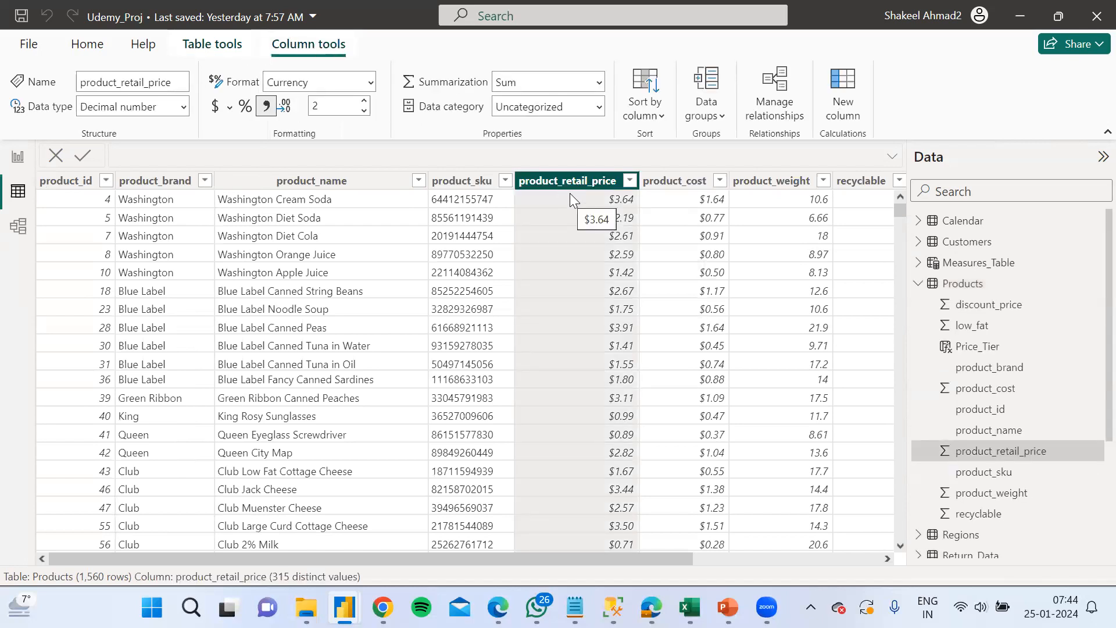
{"action": "left_click", "coordinate": [979, 285]}
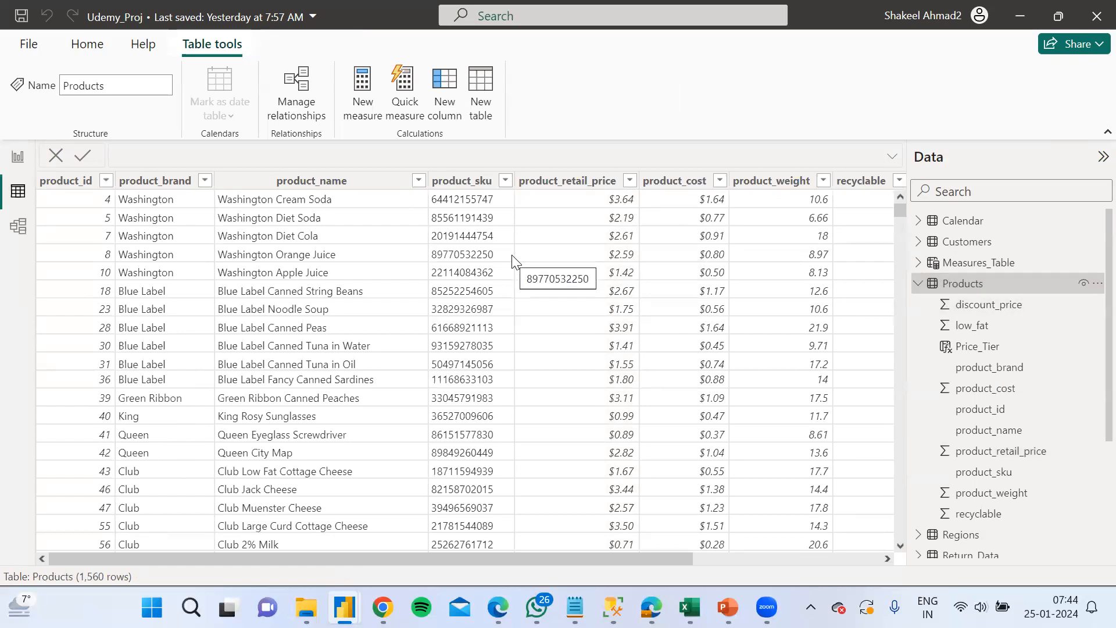
{"action": "left_click", "coordinate": [919, 285]}
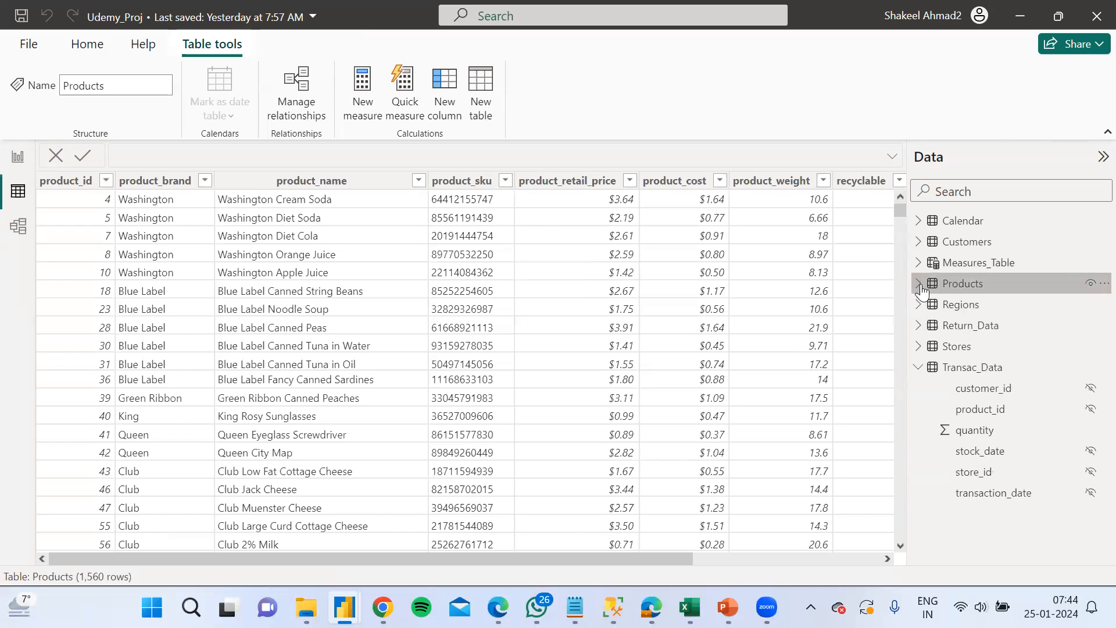
{"action": "left_click", "coordinate": [992, 373]}
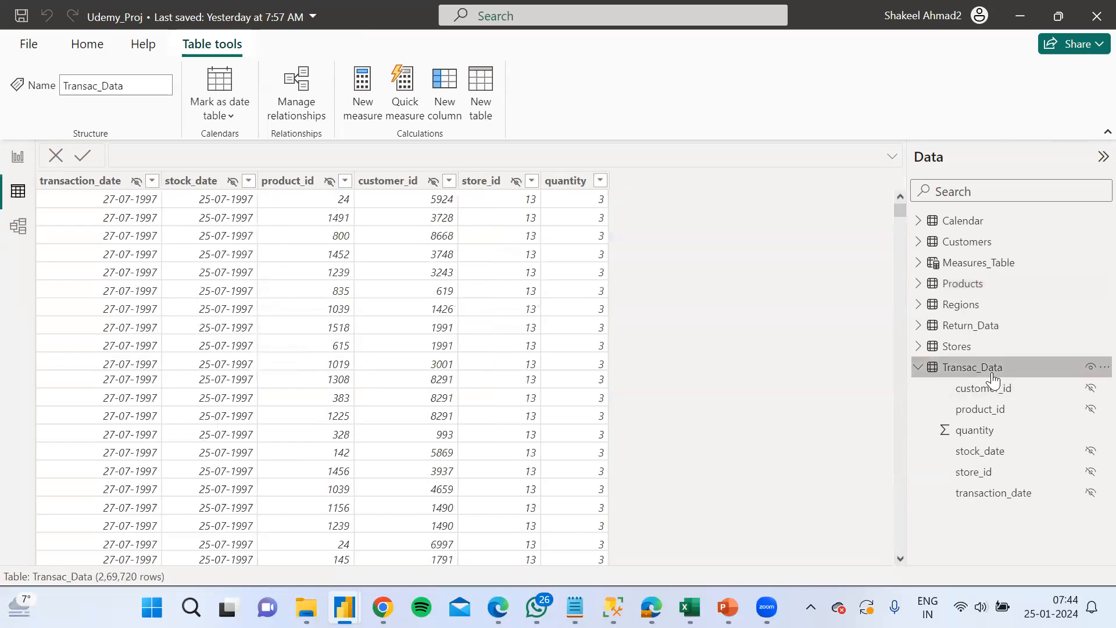
{"action": "left_click", "coordinate": [559, 183]}
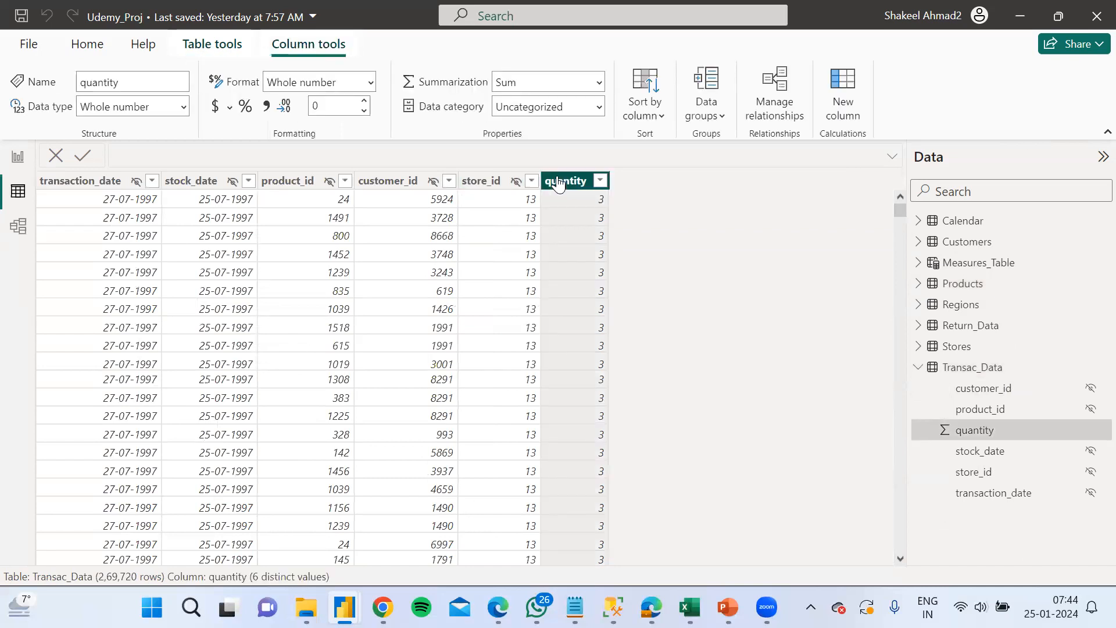
{"action": "left_click", "coordinate": [966, 374]}
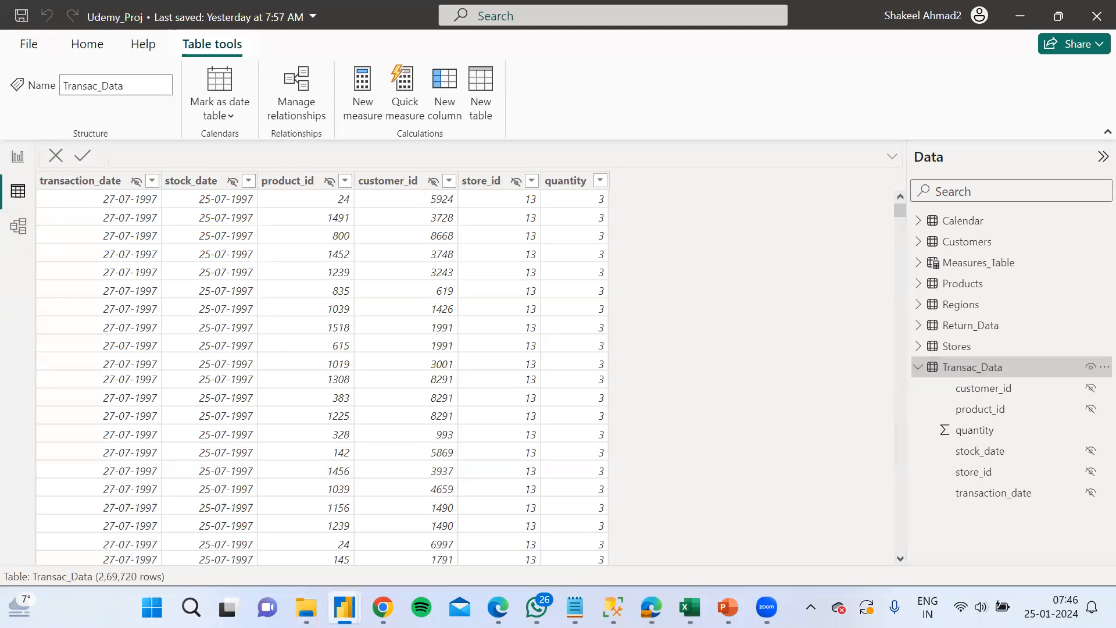
{"action": "mouse_move", "coordinate": [344, 608]}
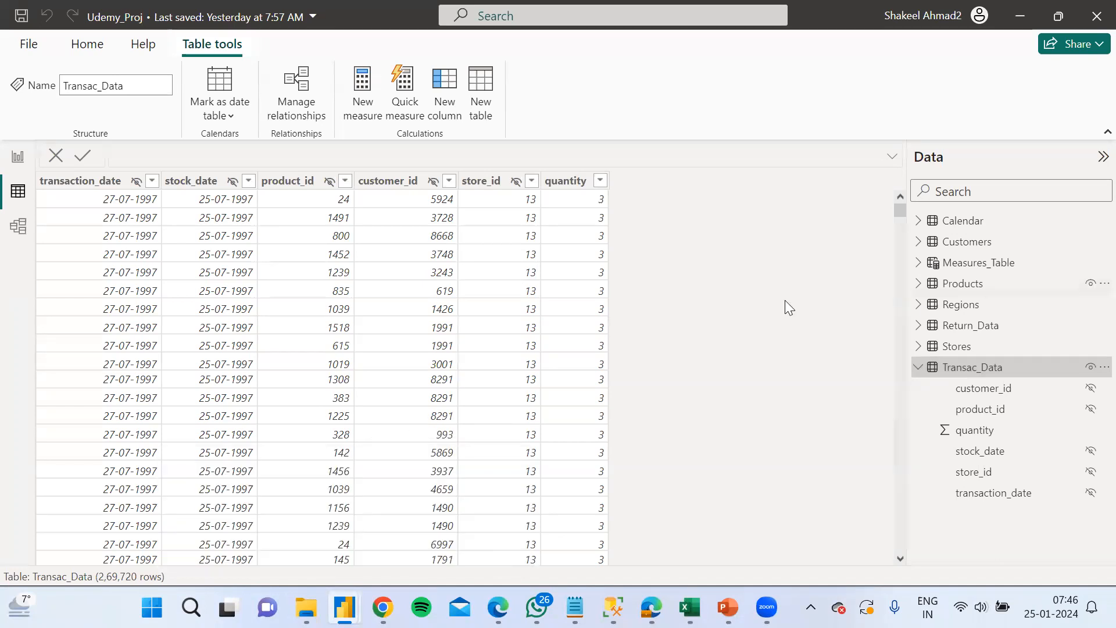
{"action": "left_click", "coordinate": [919, 366]}
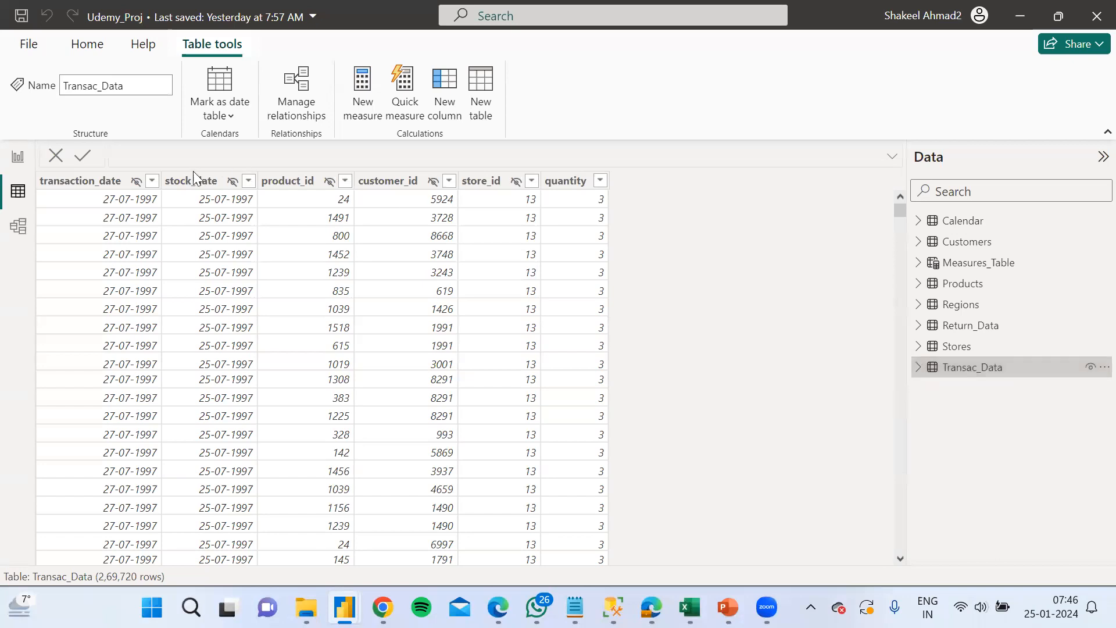
{"action": "left_click", "coordinate": [18, 226]}
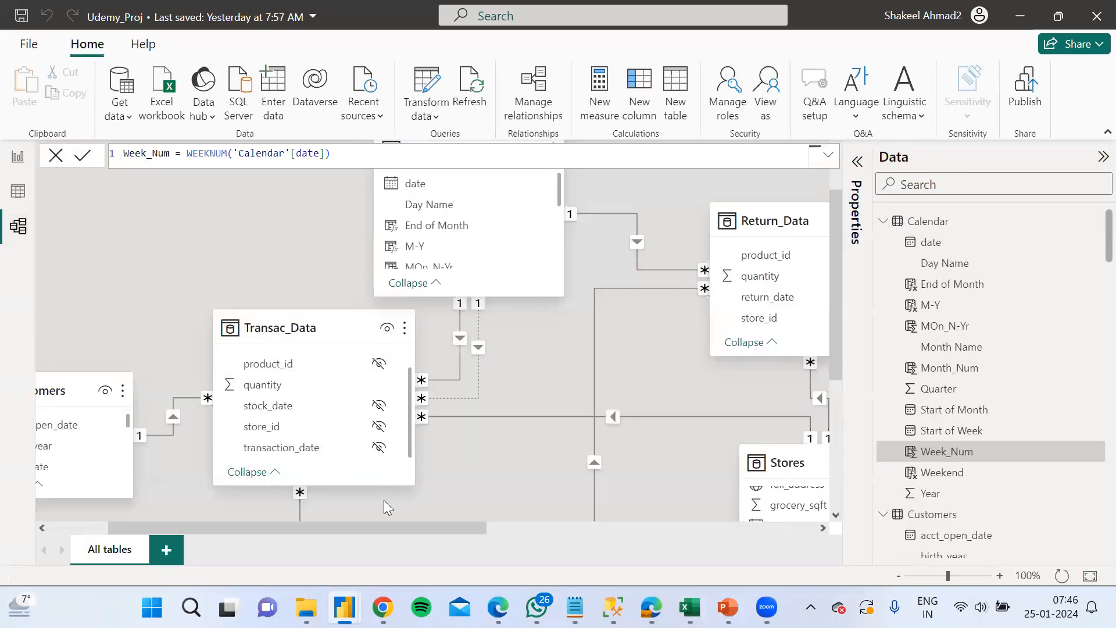
Step: In the model diagram, enlarge the Customers table card and scroll through its fields
{"action": "scroll", "coordinate": [384, 500], "scroll_direction": "left", "scroll_amount": 3}
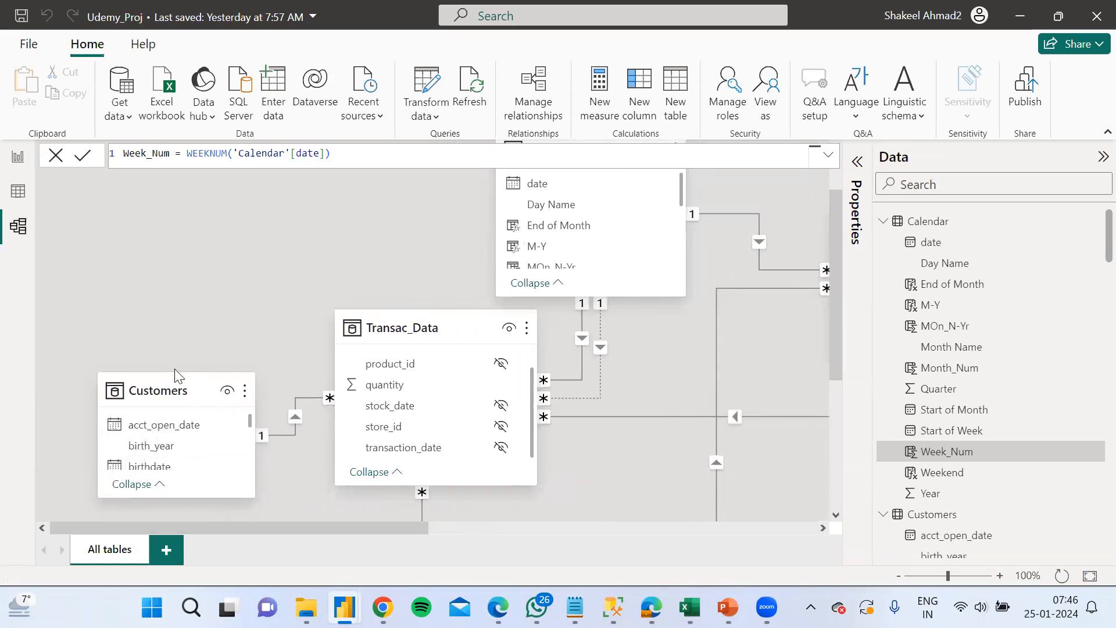
{"action": "left_click_drag", "start_coordinate": [175, 371], "coordinate": [174, 287]}
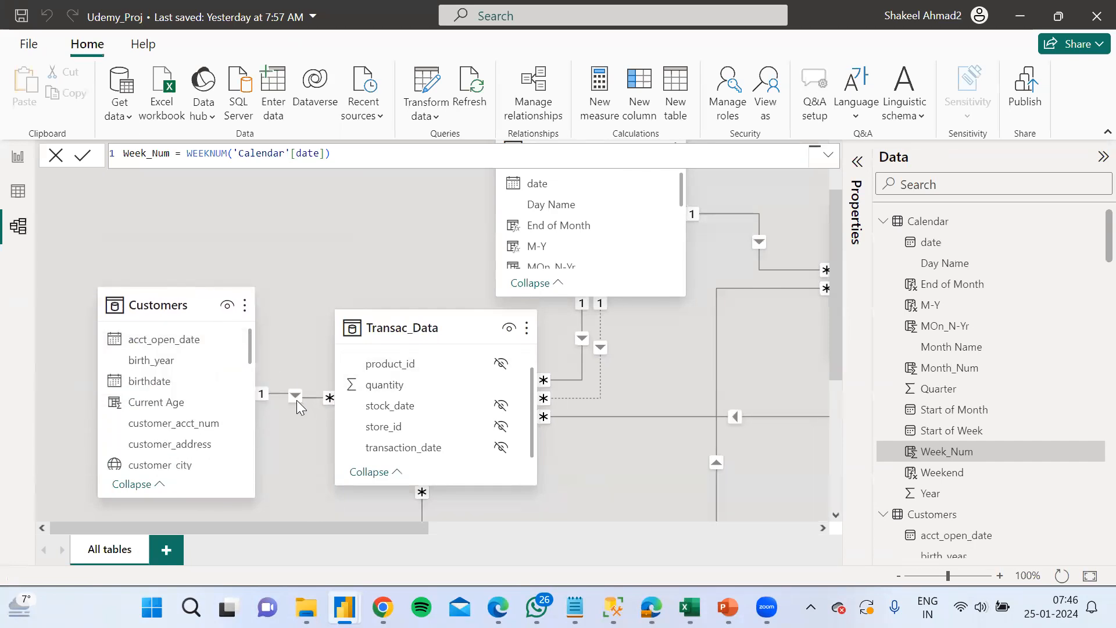
{"action": "left_click_drag", "start_coordinate": [249, 355], "coordinate": [249, 383]}
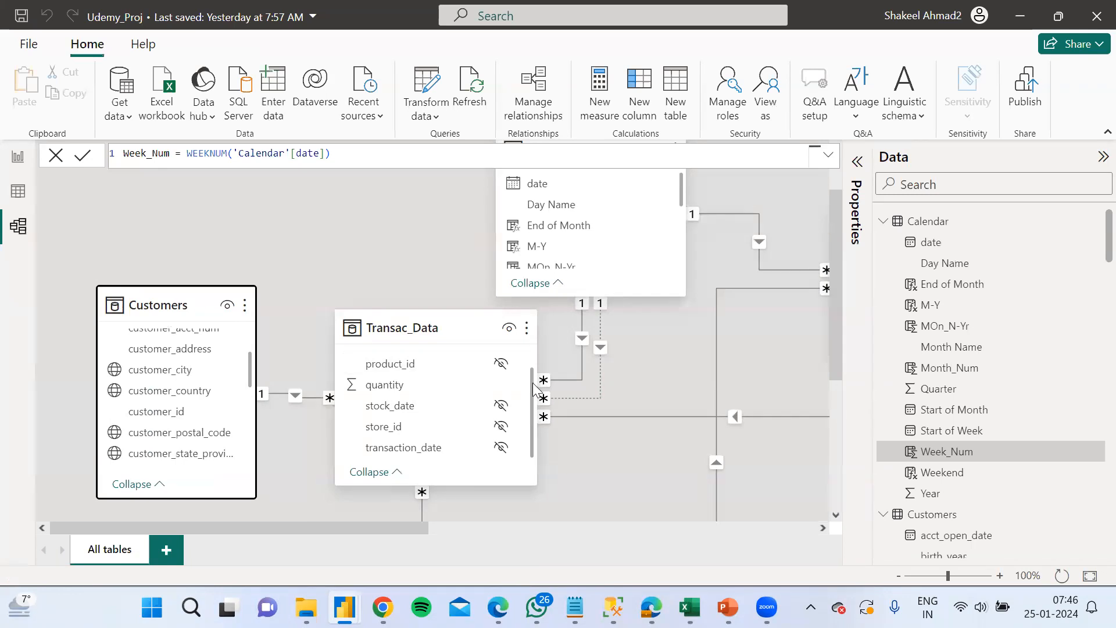
{"action": "left_click_drag", "start_coordinate": [529, 378], "coordinate": [530, 355]}
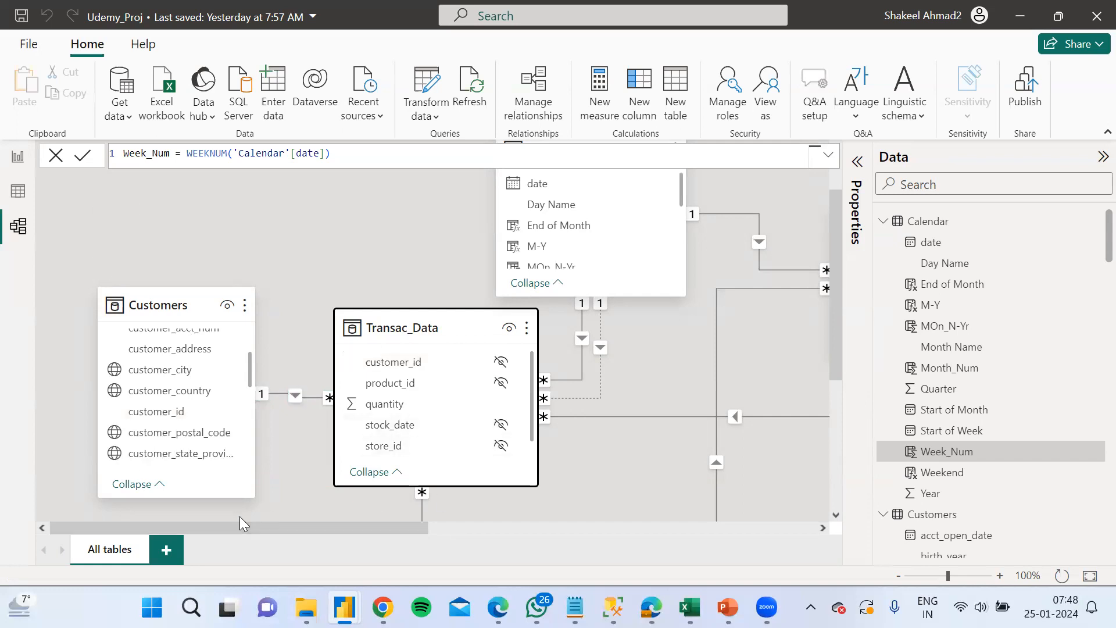
Step: Pan across the model's table relationships, then switch to the Power BI Demo presentation
{"action": "scroll", "coordinate": [239, 518], "scroll_direction": "right", "scroll_amount": 3}
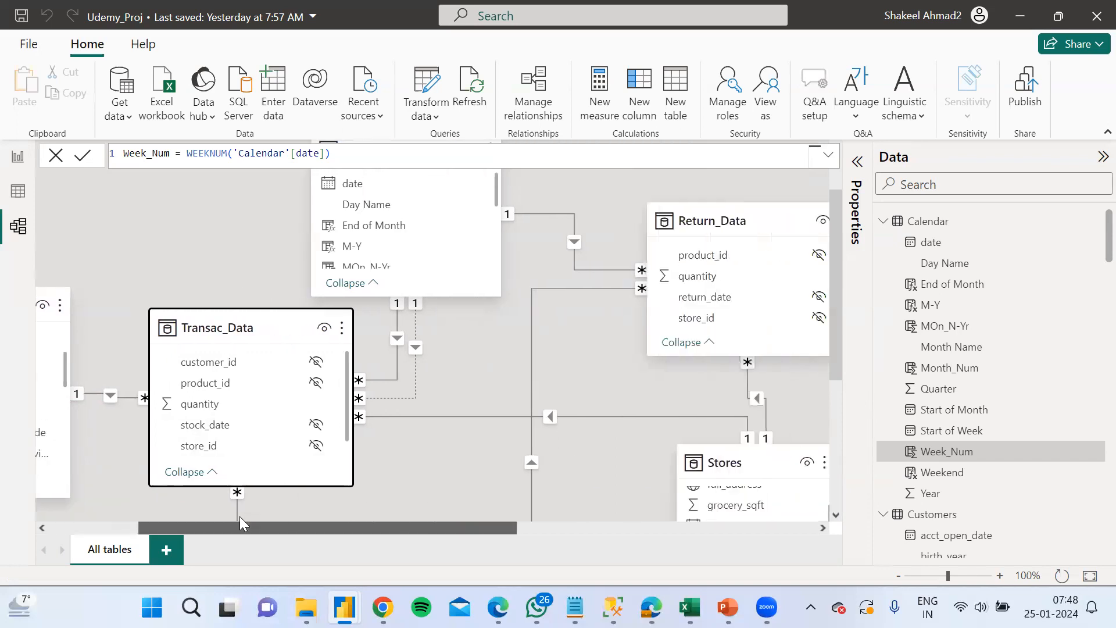
{"action": "scroll", "coordinate": [239, 521], "scroll_direction": "left", "scroll_amount": 3}
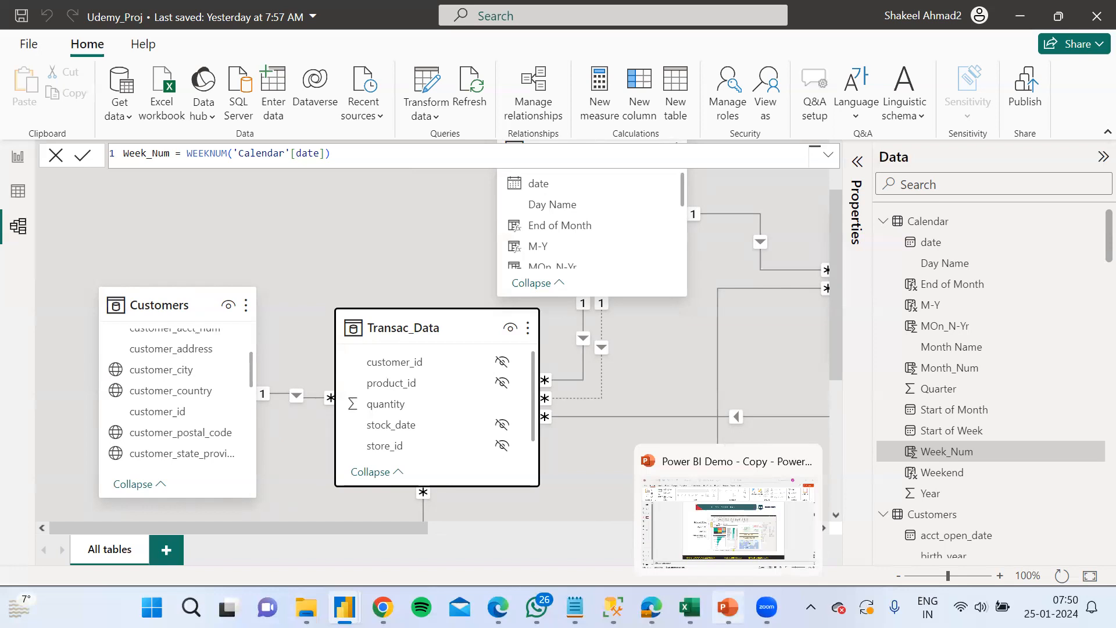
{"action": "left_click", "coordinate": [727, 607]}
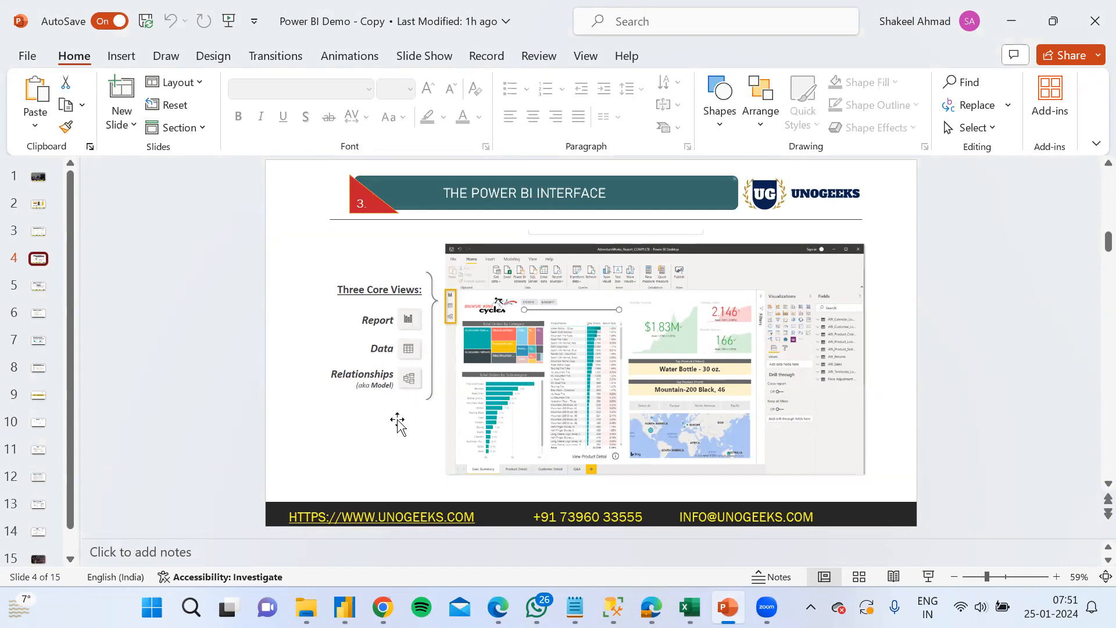
Step: Go to slide 5, 'The Power BI Workflow', in the Power BI Demo deck
{"action": "left_click", "coordinate": [38, 287]}
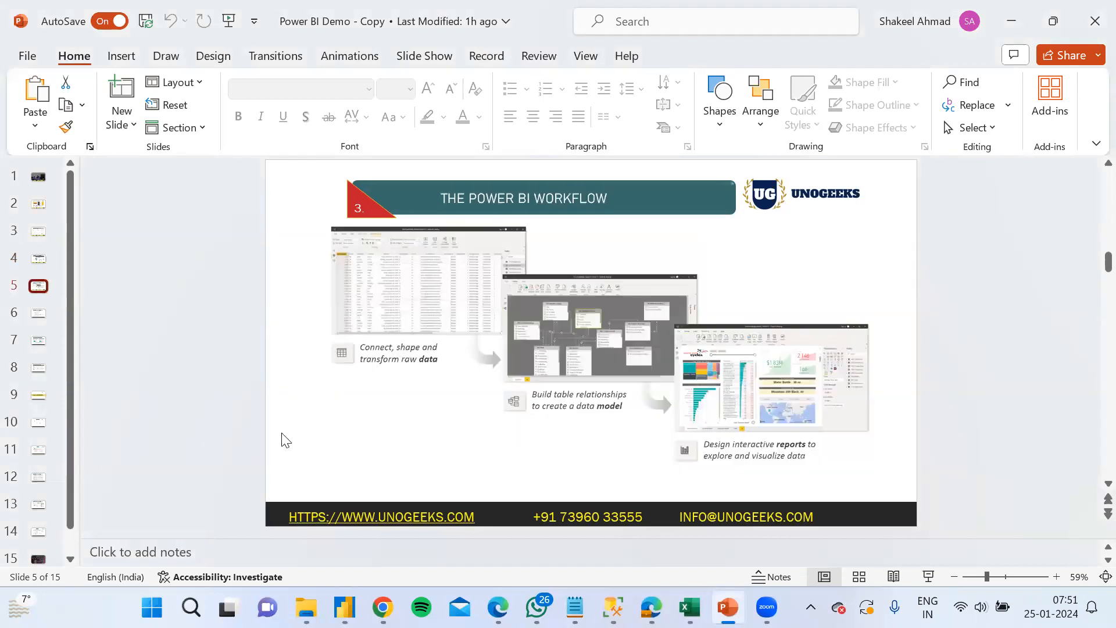
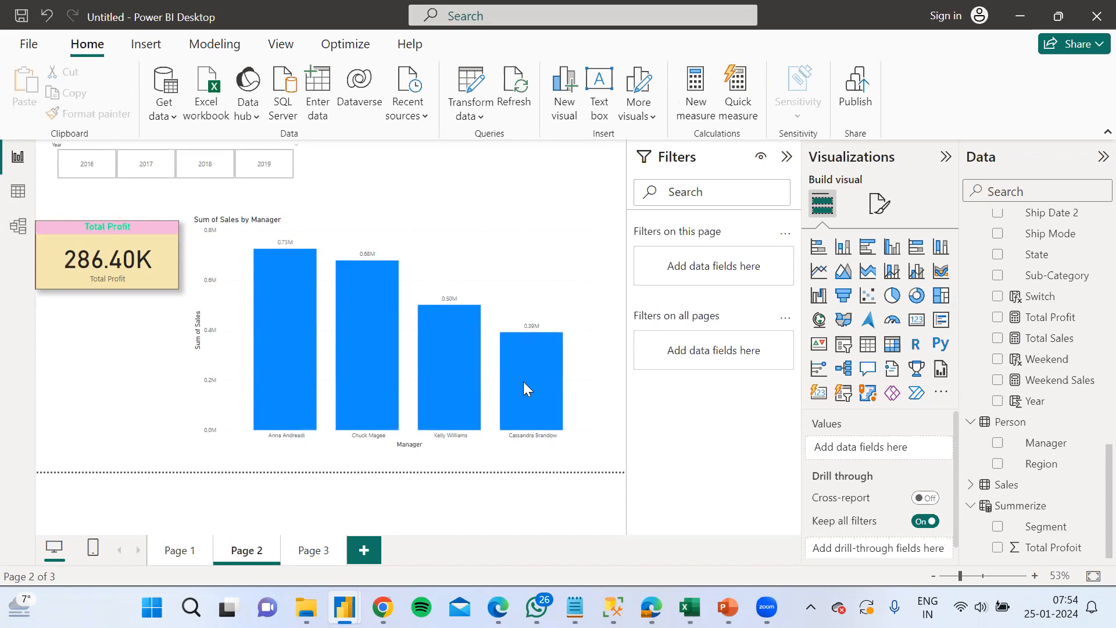
Step: Select the sales-by-manager bar chart and bring up the 'Report View Tabs' PowerPoint slide
{"action": "left_click", "coordinate": [510, 269]}
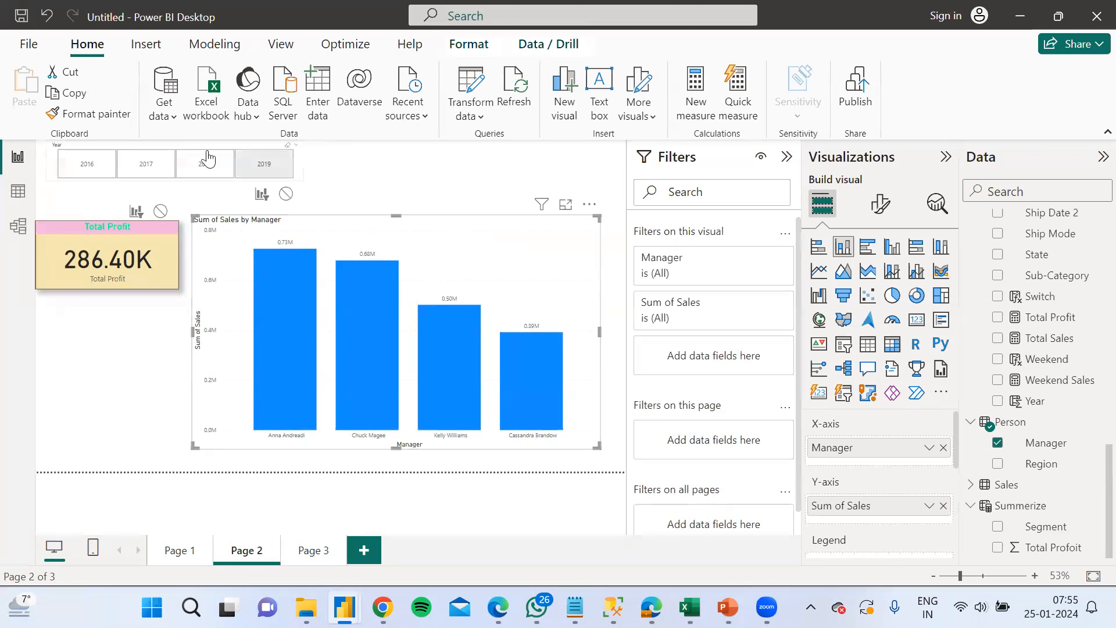
{"action": "key", "text": "alt+Tab"}
{"action": "key", "text": "alt+Tab"}
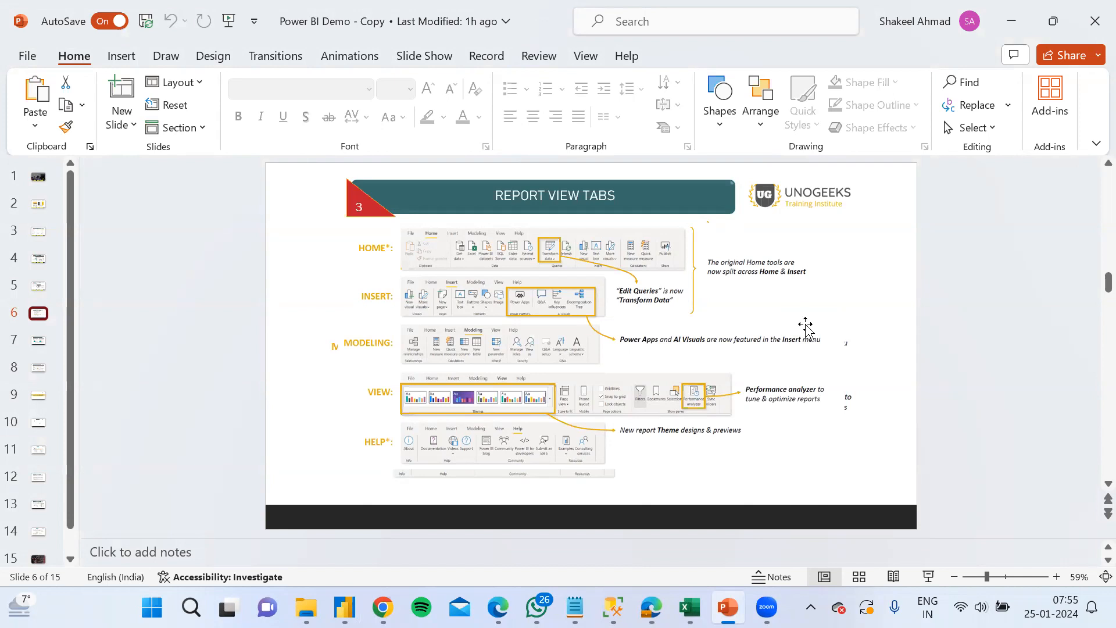
Step: Return from the PowerPoint deck to the Page 2 manager sales report
{"action": "key", "text": "alt+Tab"}
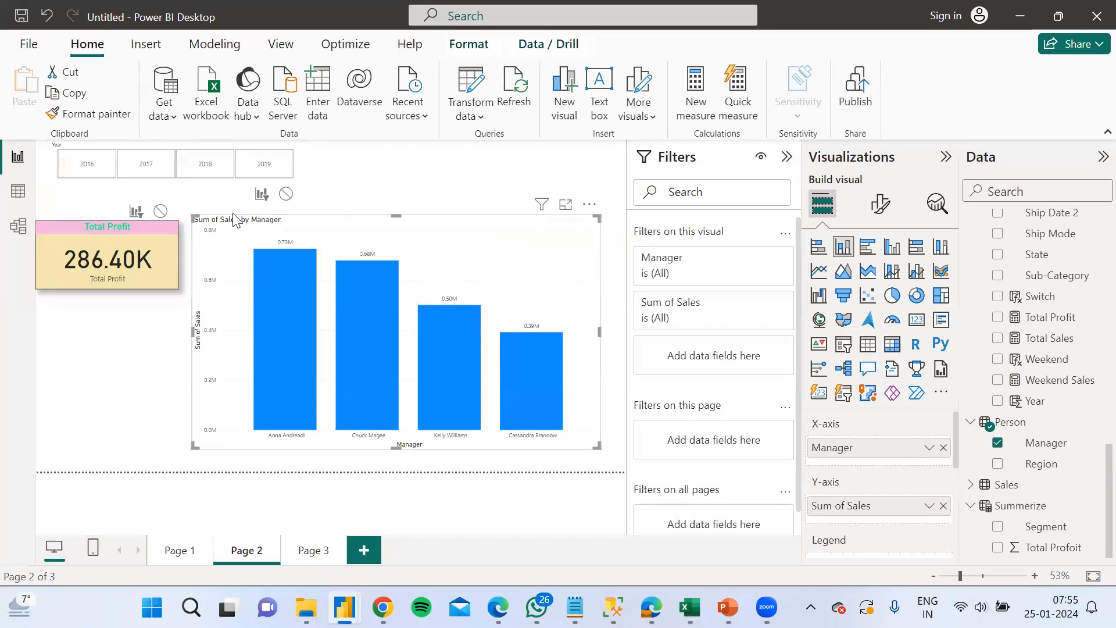
Step: Glance at the Transform data options, reselect the Sum of Sales by Manager chart, and show Insert tools
{"action": "left_click", "coordinate": [478, 118]}
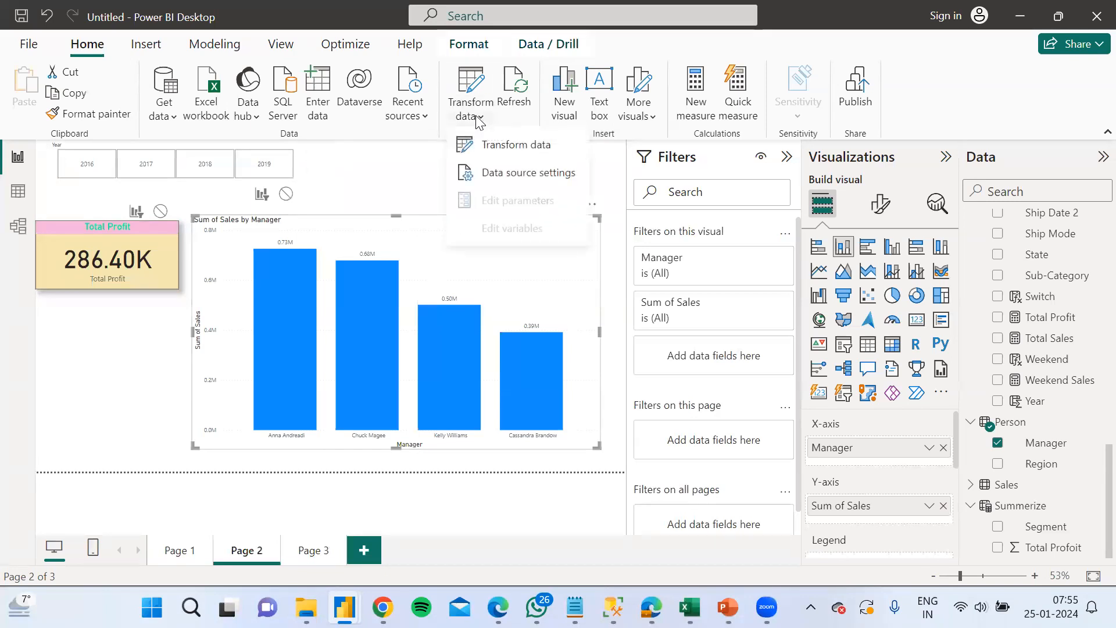
{"action": "left_click", "coordinate": [406, 169]}
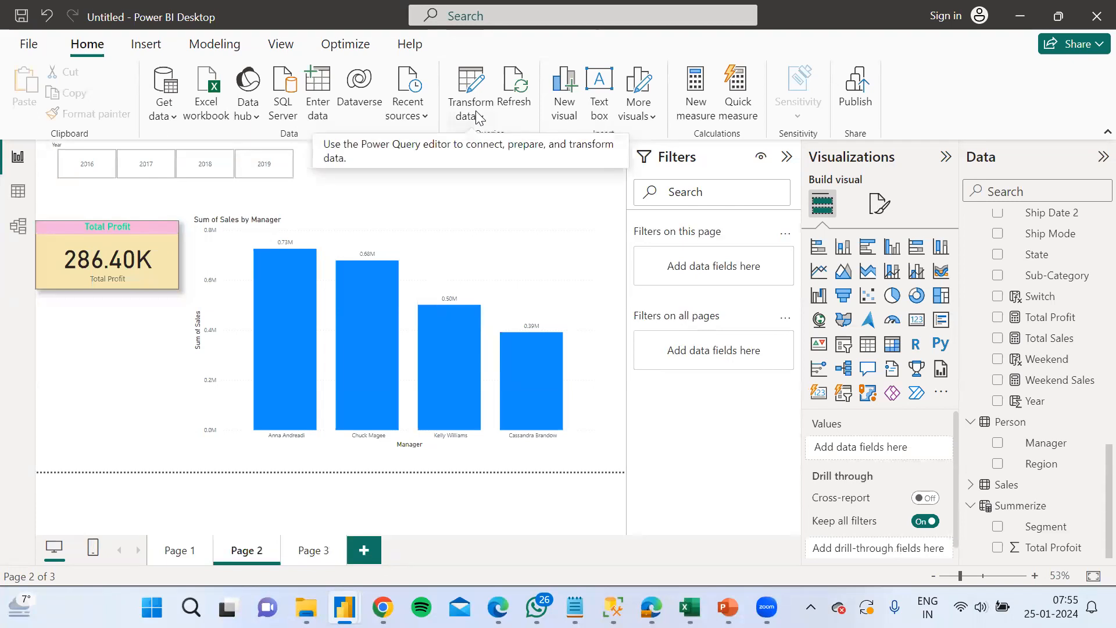
{"action": "left_click", "coordinate": [470, 225]}
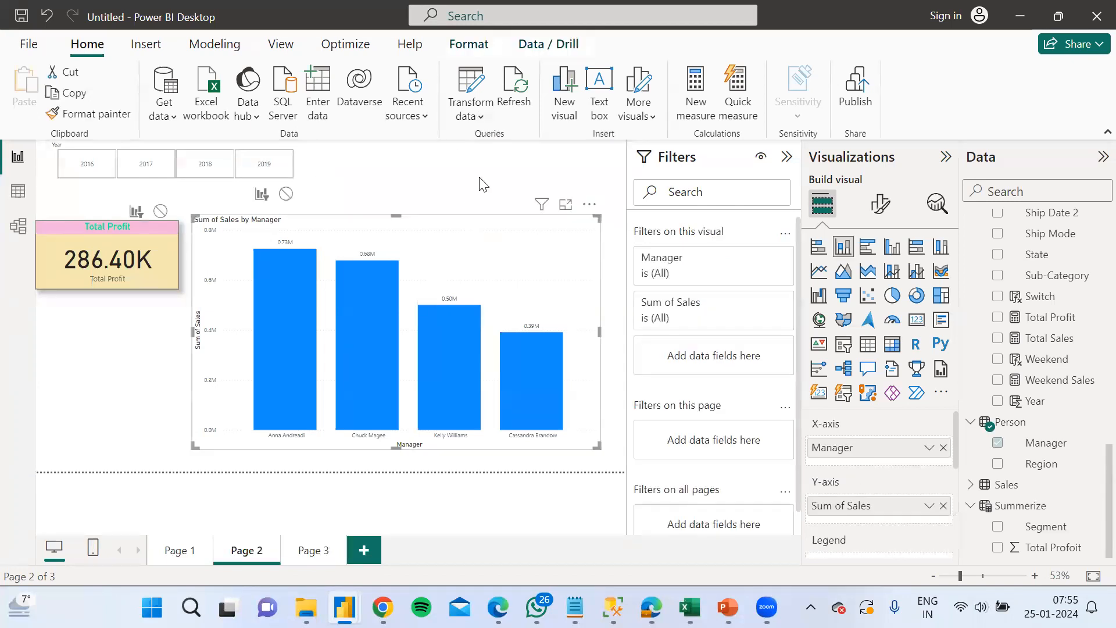
{"action": "left_click", "coordinate": [146, 48]}
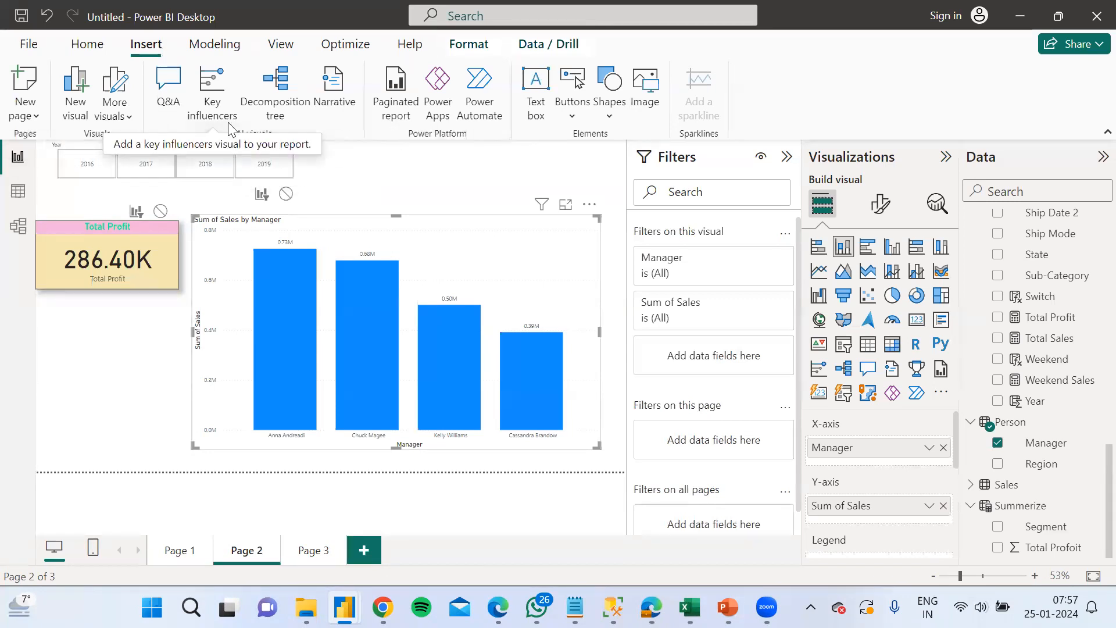
Step: Preview the More visuals options, then move from Home to the Modeling tab's tools
{"action": "left_click", "coordinate": [121, 118]}
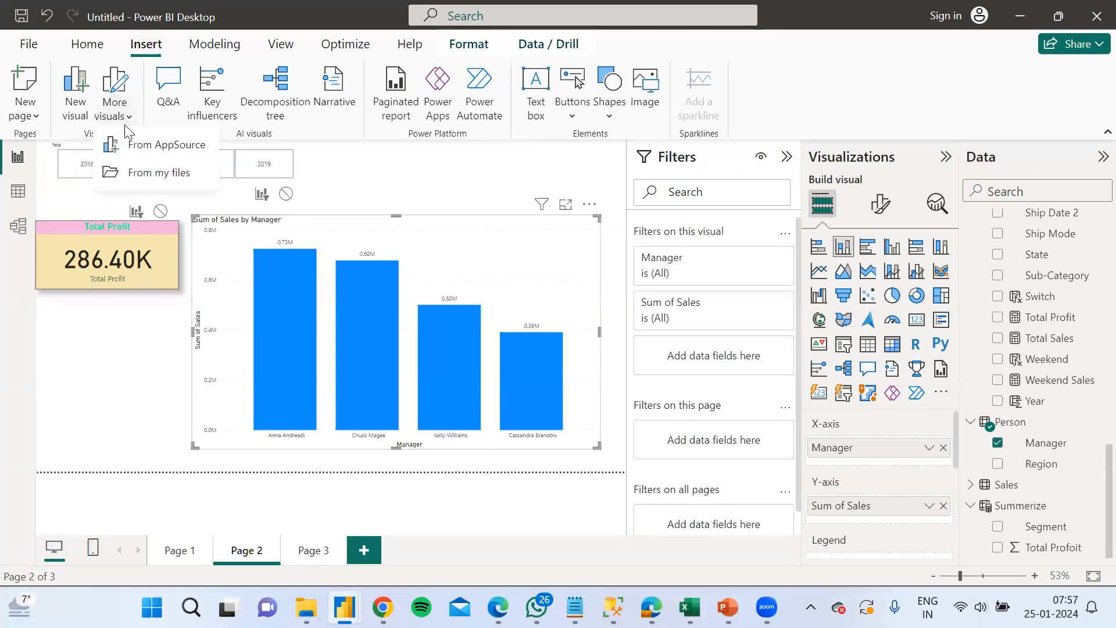
{"action": "left_click", "coordinate": [70, 381]}
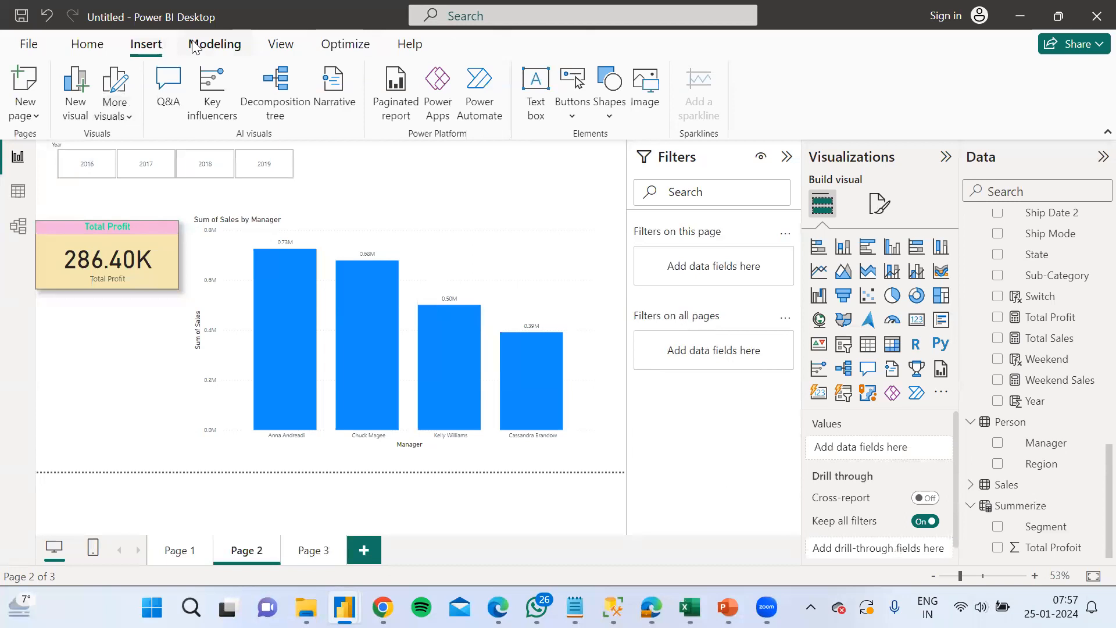
{"action": "left_click", "coordinate": [84, 46]}
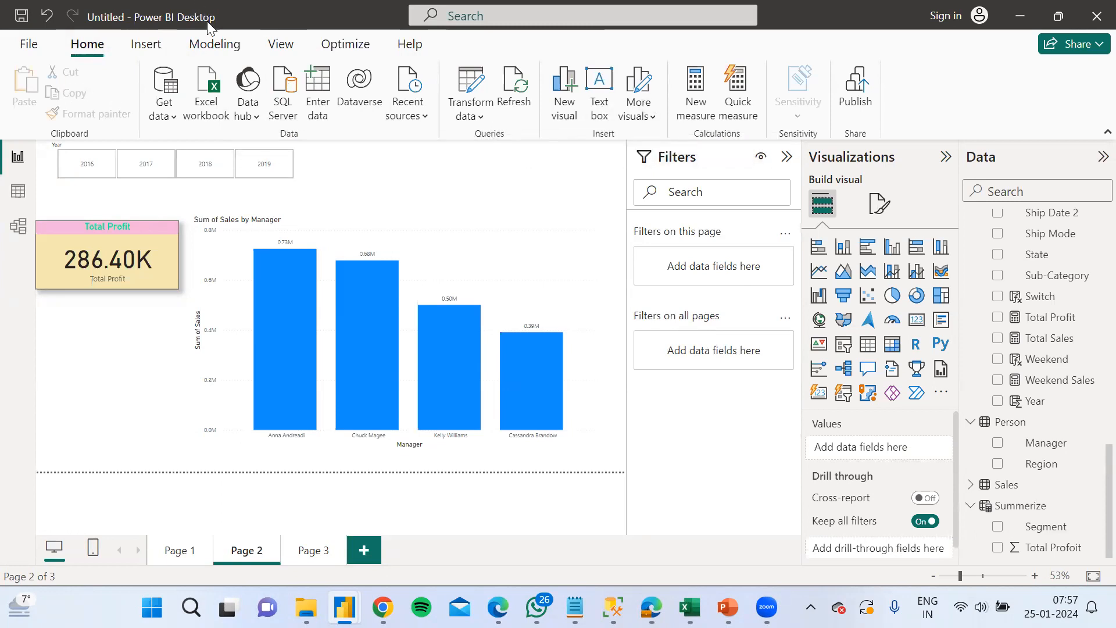
{"action": "left_click", "coordinate": [211, 42]}
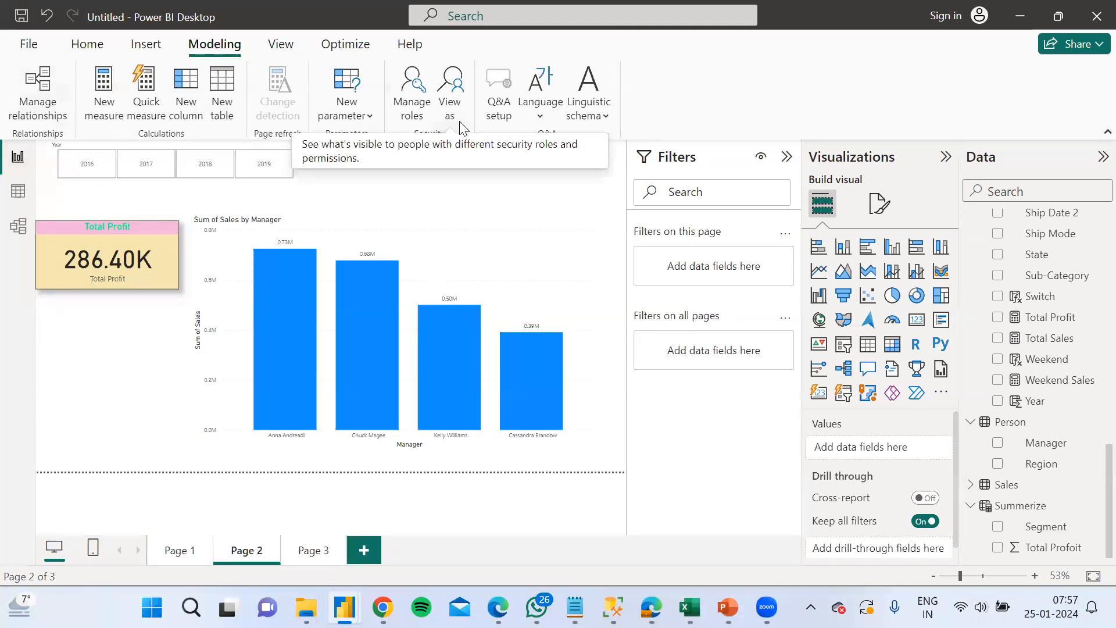
Step: Look over the New parameter options, then show the View tab's themes and page options
{"action": "left_click", "coordinate": [369, 117]}
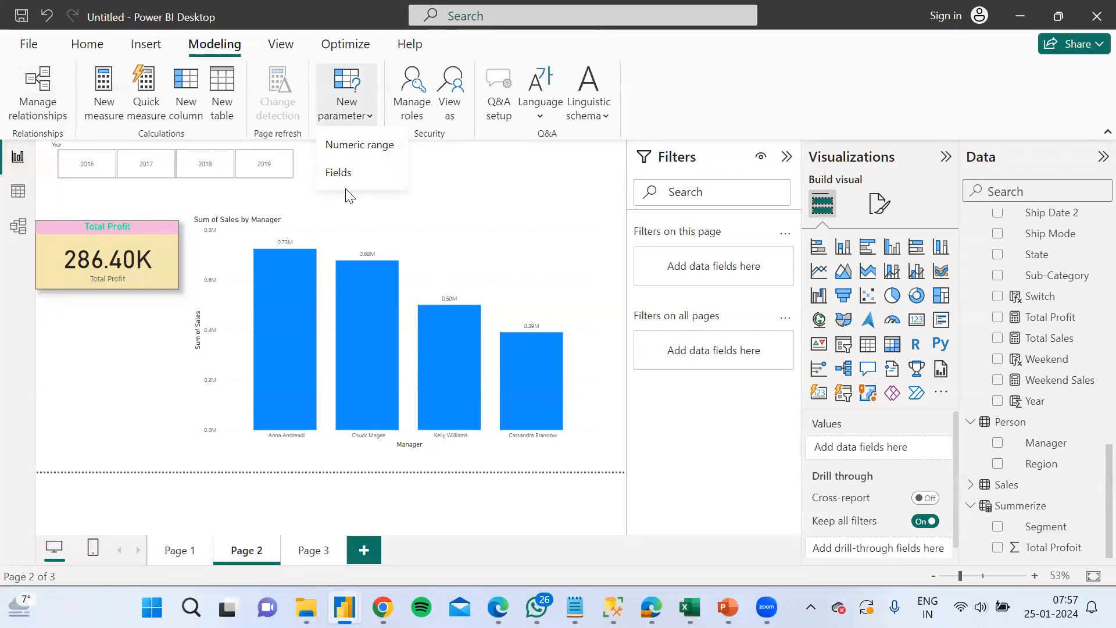
{"action": "left_click", "coordinate": [498, 184]}
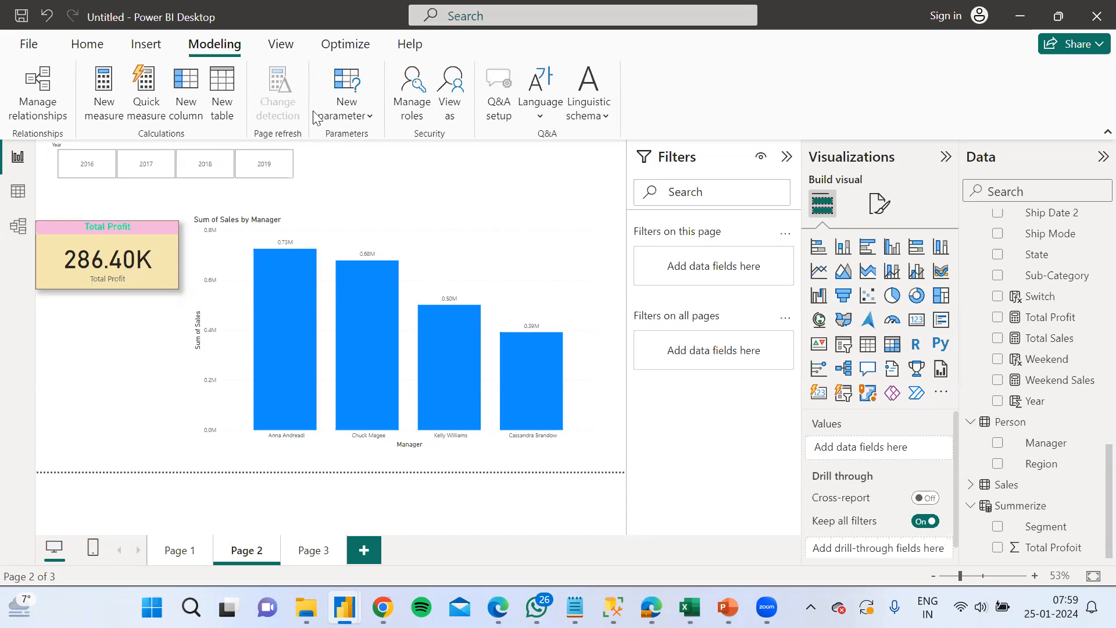
{"action": "left_click", "coordinate": [280, 51]}
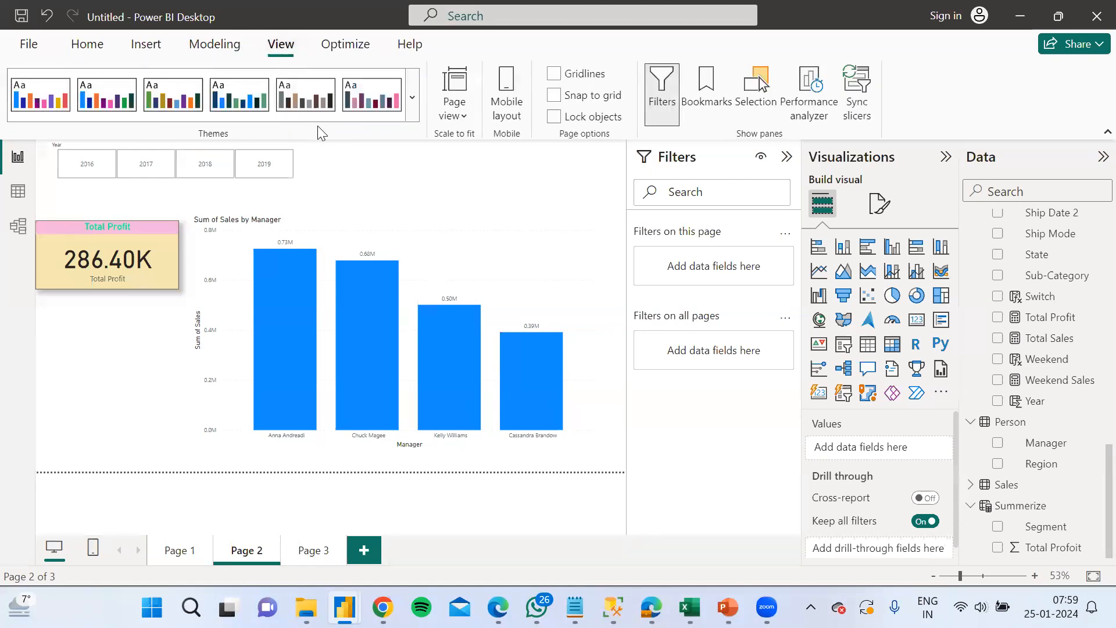
Step: Try Accessible Default, Tidal and Neutral themes, settle on Accessible Orchid, and browse the theme gallery
{"action": "left_click", "coordinate": [231, 225]}
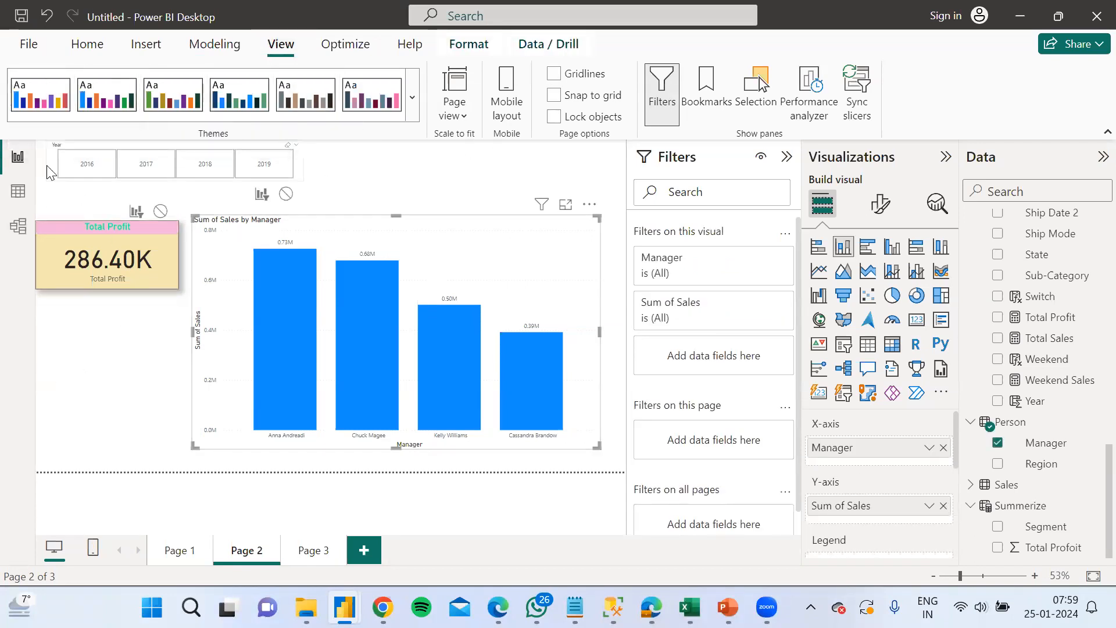
{"action": "left_click", "coordinate": [120, 102]}
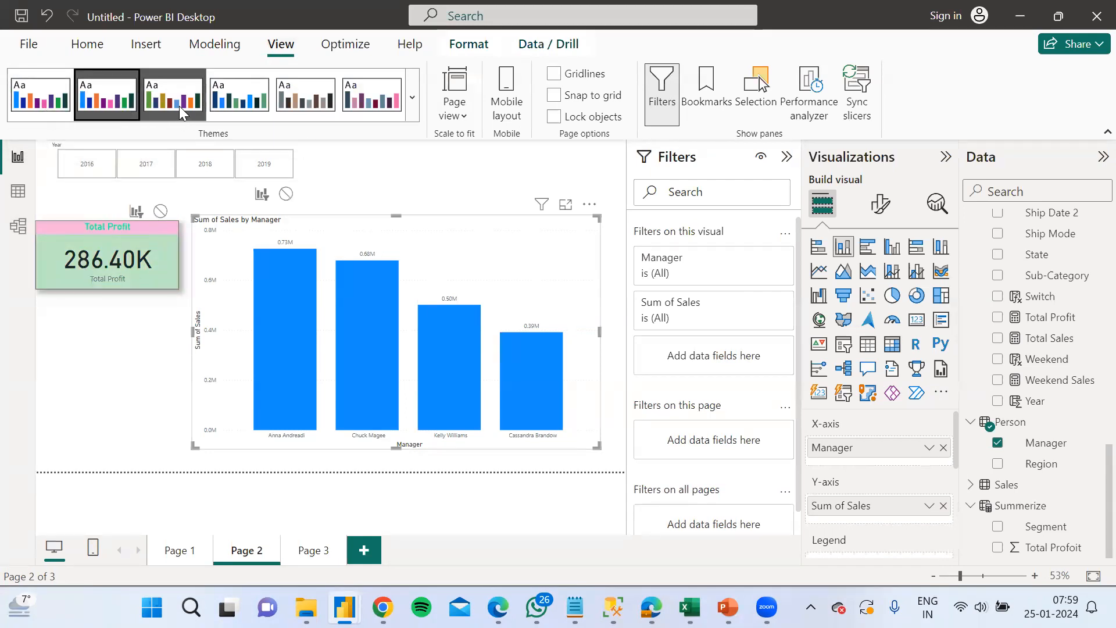
{"action": "left_click", "coordinate": [233, 102]}
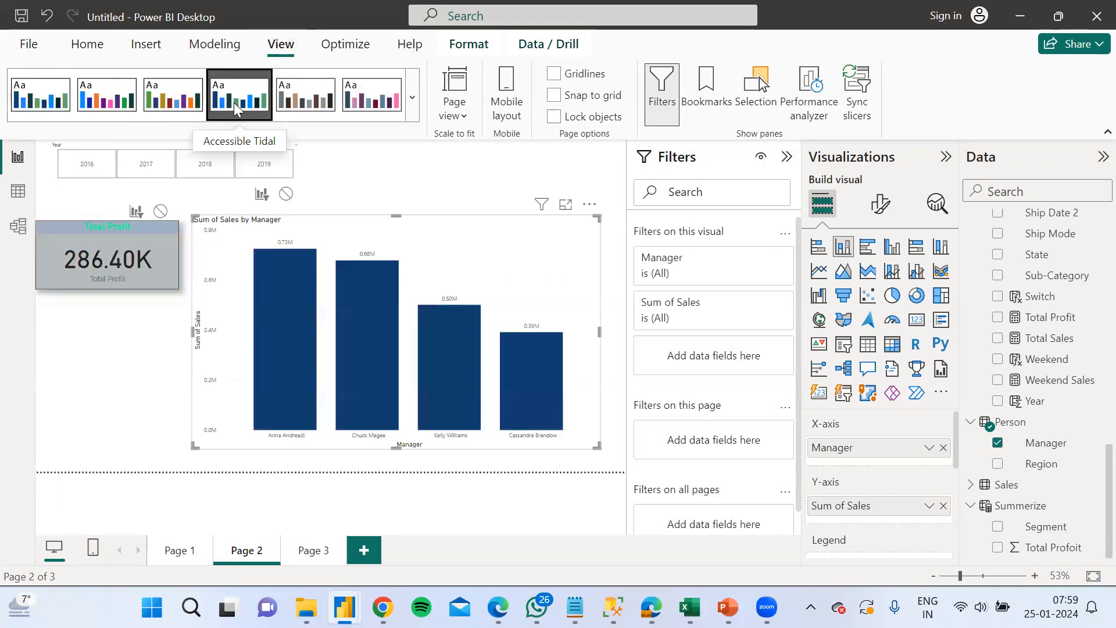
{"action": "left_click", "coordinate": [297, 100]}
{"action": "left_click", "coordinate": [359, 103]}
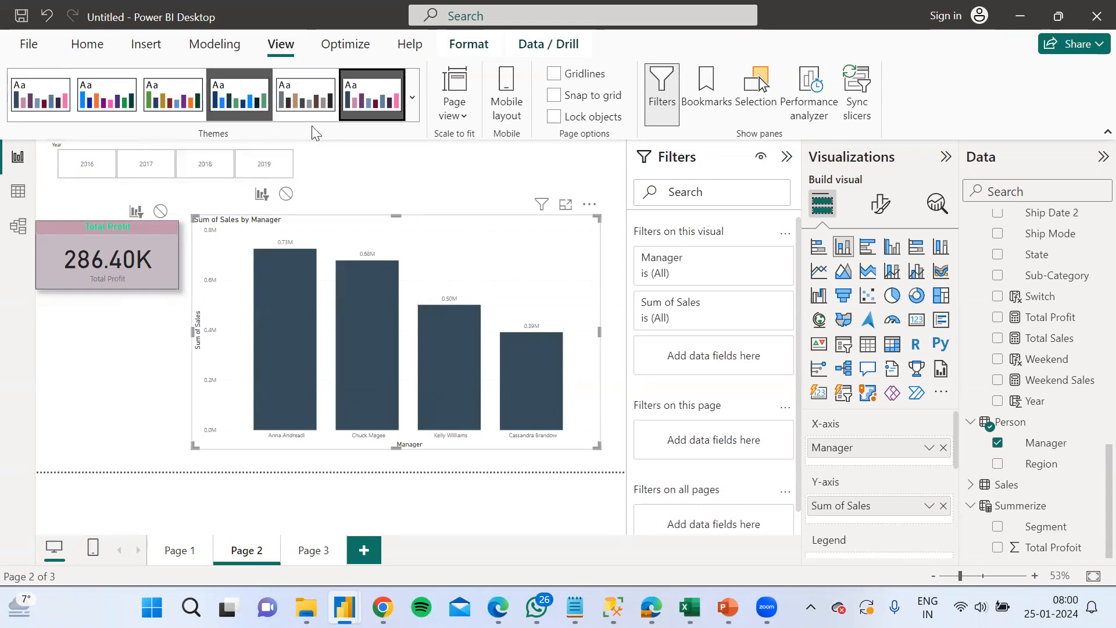
{"action": "left_click", "coordinate": [412, 100]}
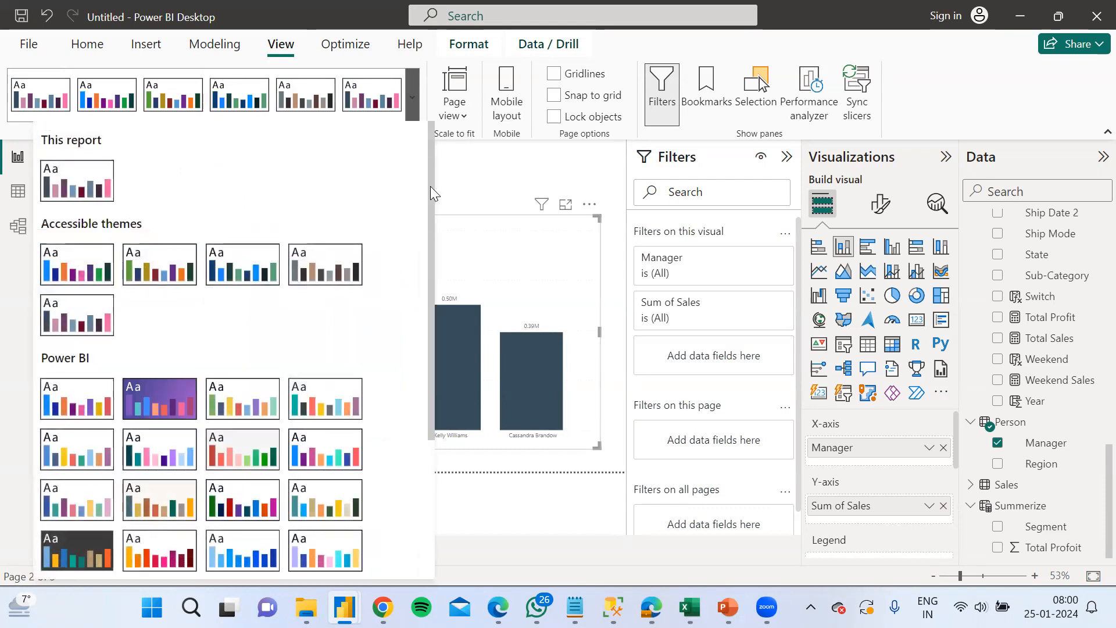
{"action": "left_click_drag", "start_coordinate": [432, 194], "coordinate": [427, 386]}
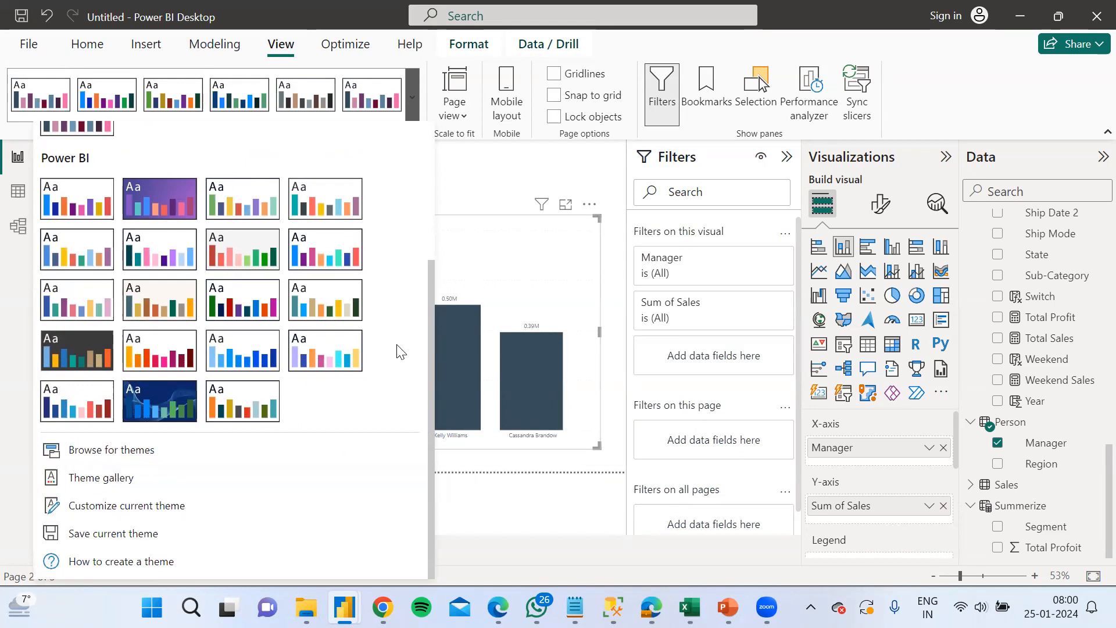
{"action": "left_click", "coordinate": [477, 209]}
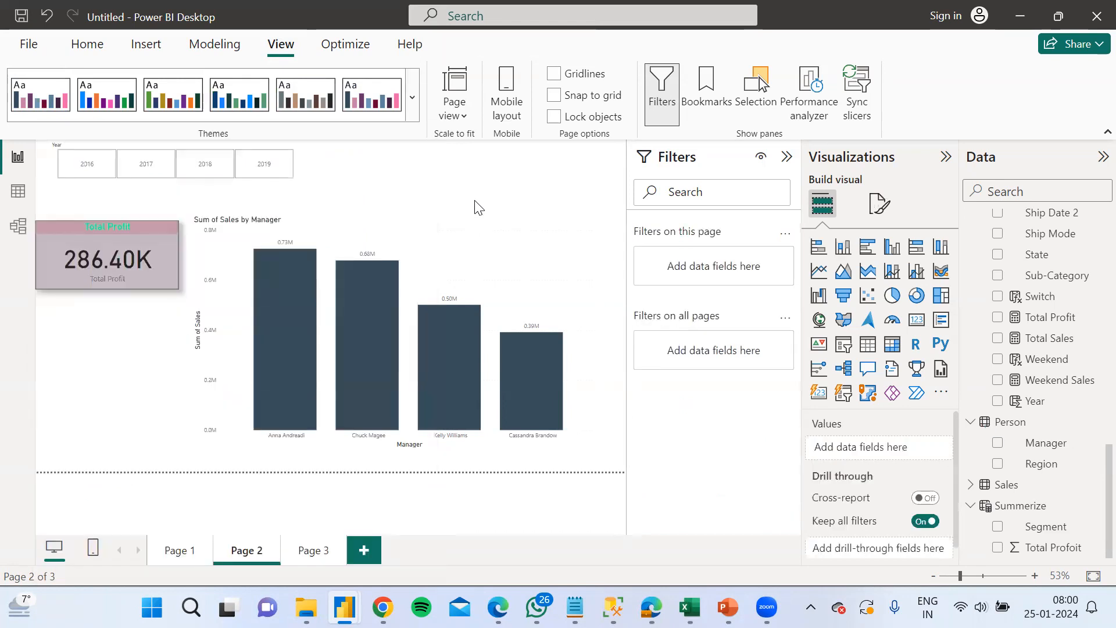
Step: Hide the filters pane and try Fit to width, Fit to page and Actual size, ending on Fit to width
{"action": "left_click", "coordinate": [461, 115]}
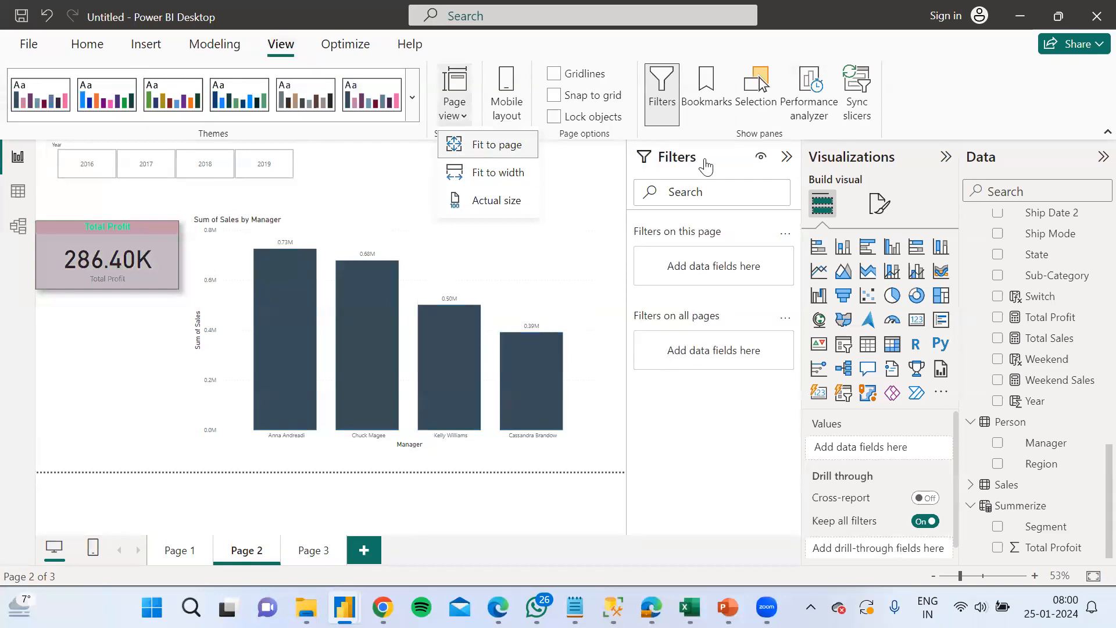
{"action": "left_click", "coordinate": [502, 154]}
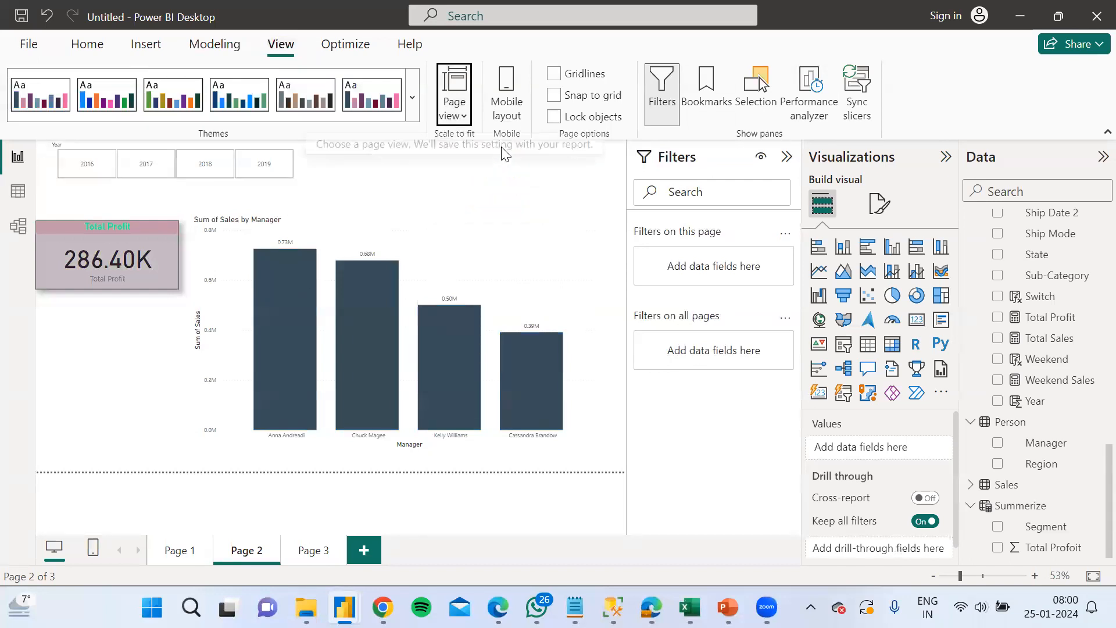
{"action": "left_click", "coordinate": [786, 157]}
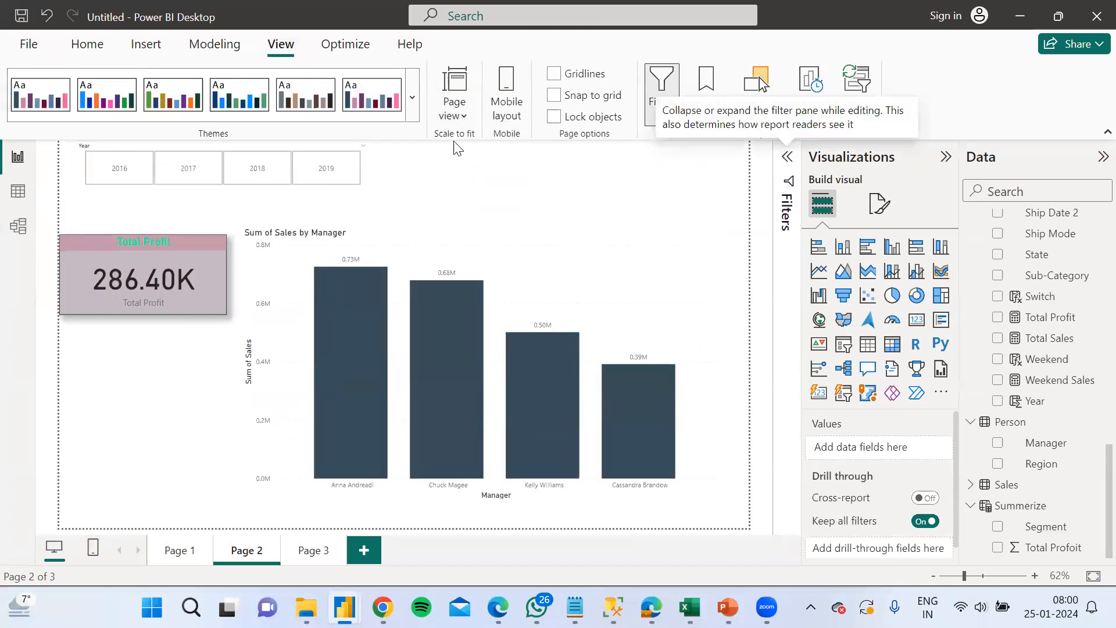
{"action": "left_click", "coordinate": [464, 113]}
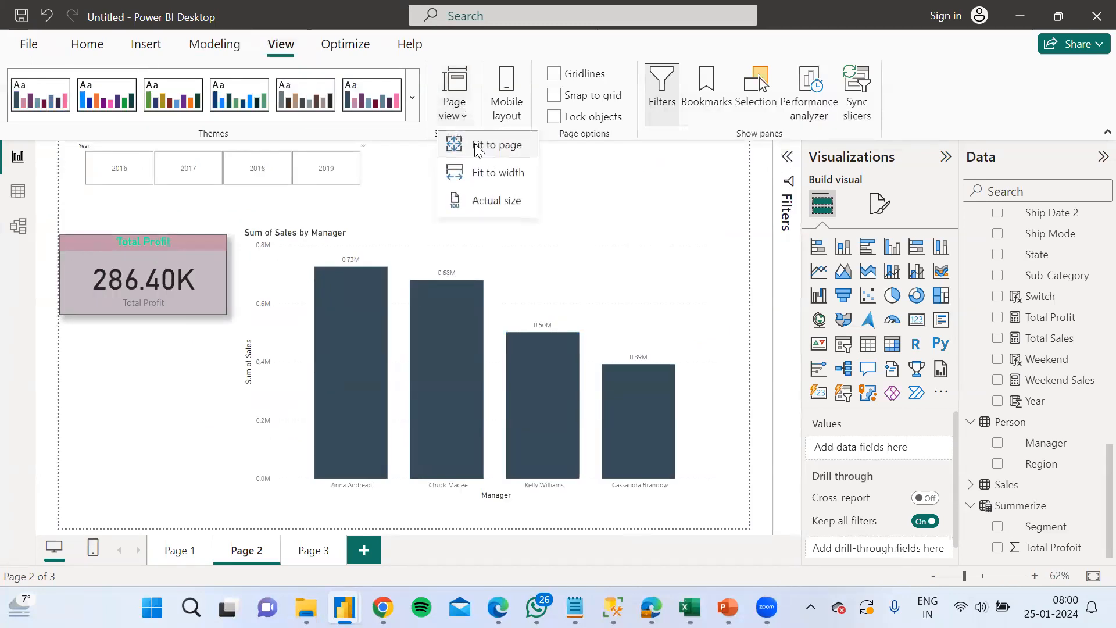
{"action": "left_click", "coordinate": [516, 174]}
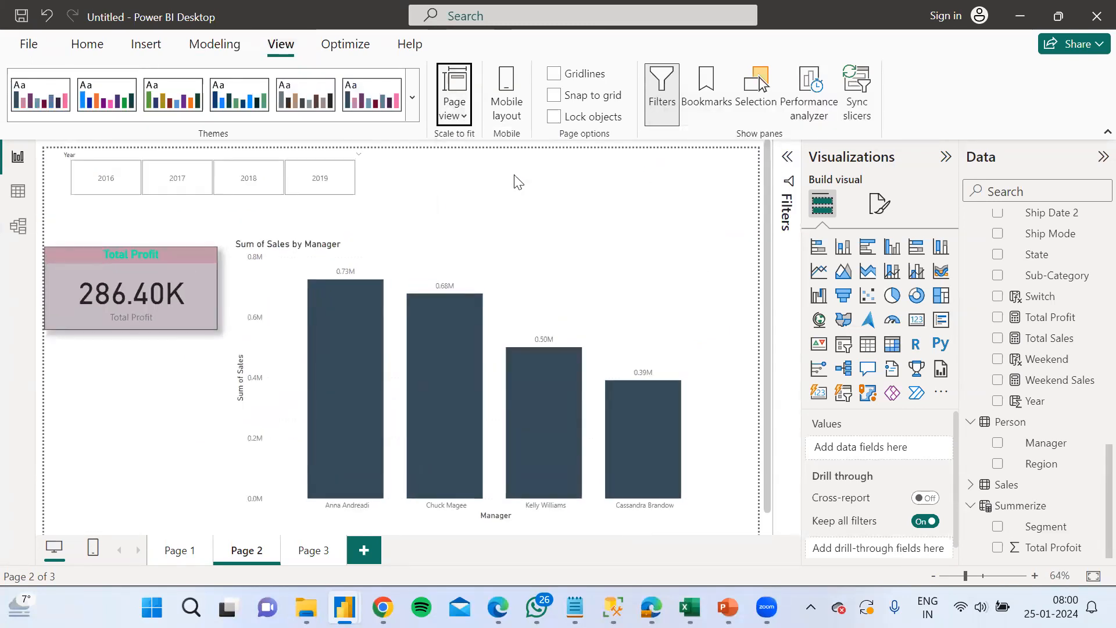
{"action": "left_click", "coordinate": [465, 116]}
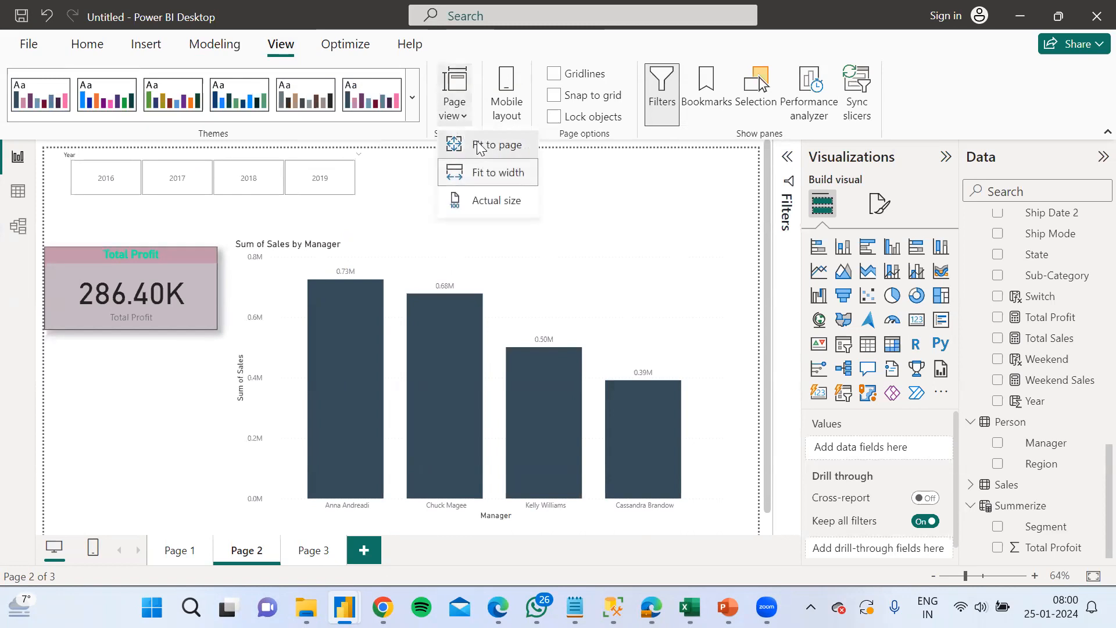
{"action": "left_click", "coordinate": [477, 142]}
{"action": "left_click", "coordinate": [459, 116]}
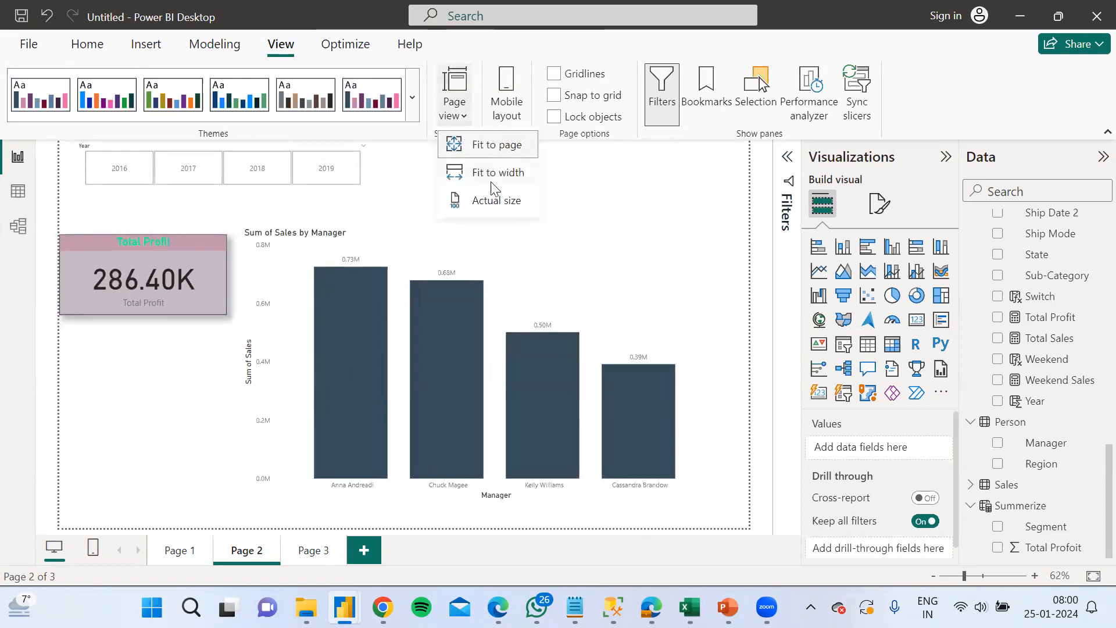
{"action": "left_click", "coordinate": [522, 199]}
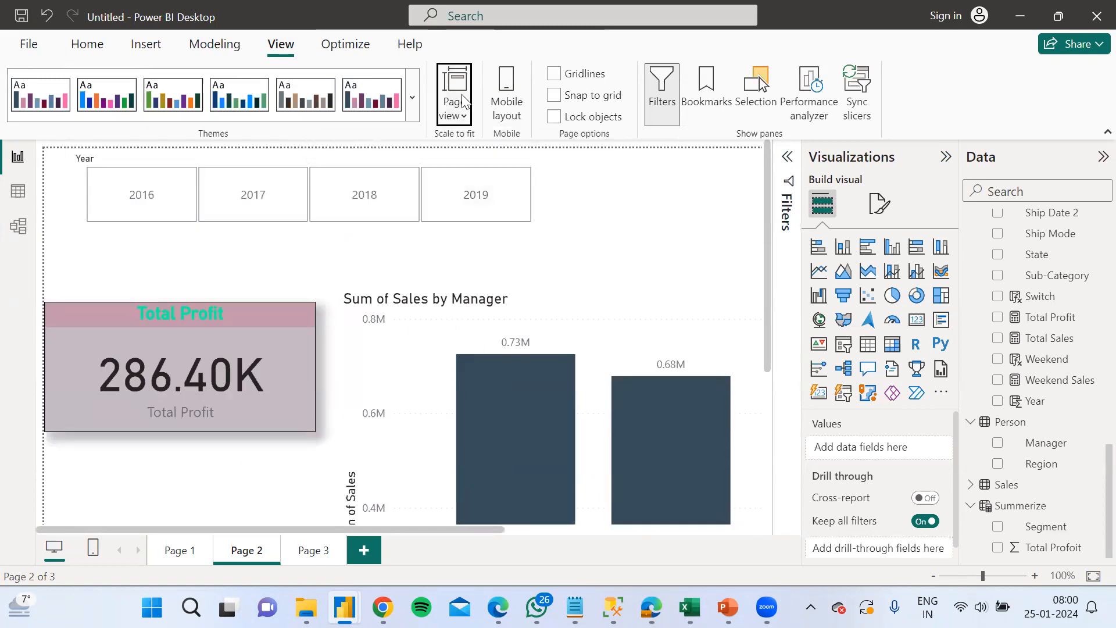
{"action": "left_click", "coordinate": [463, 112]}
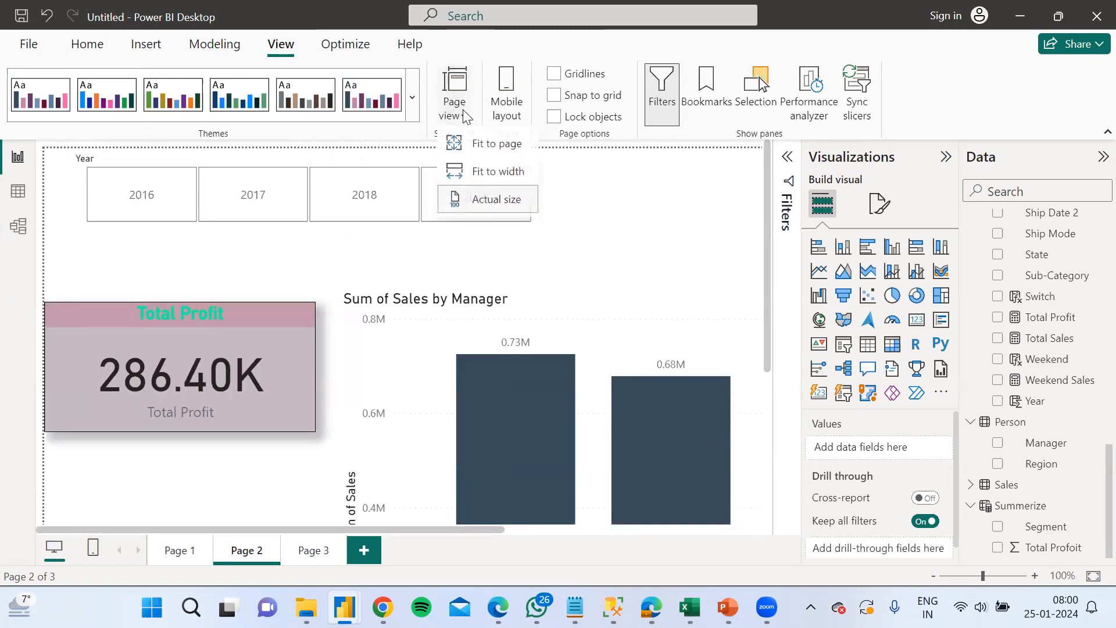
{"action": "left_click", "coordinate": [496, 174]}
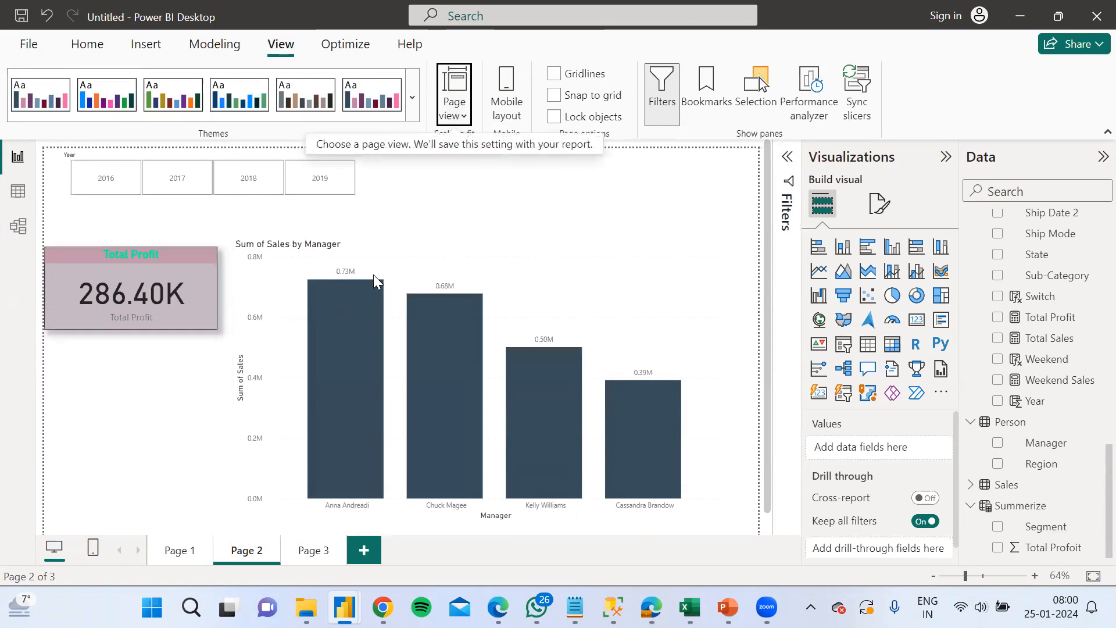
Step: Preview the mobile layout, return to desktop layout, and turn on canvas gridlines
{"action": "left_click", "coordinate": [506, 119]}
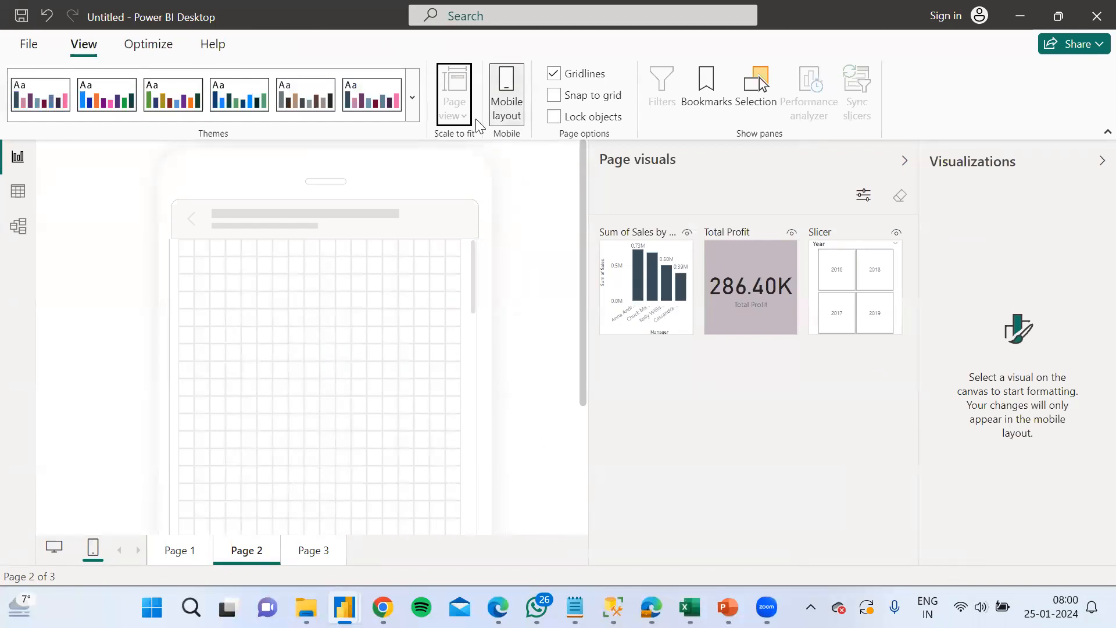
{"action": "left_click", "coordinate": [517, 114]}
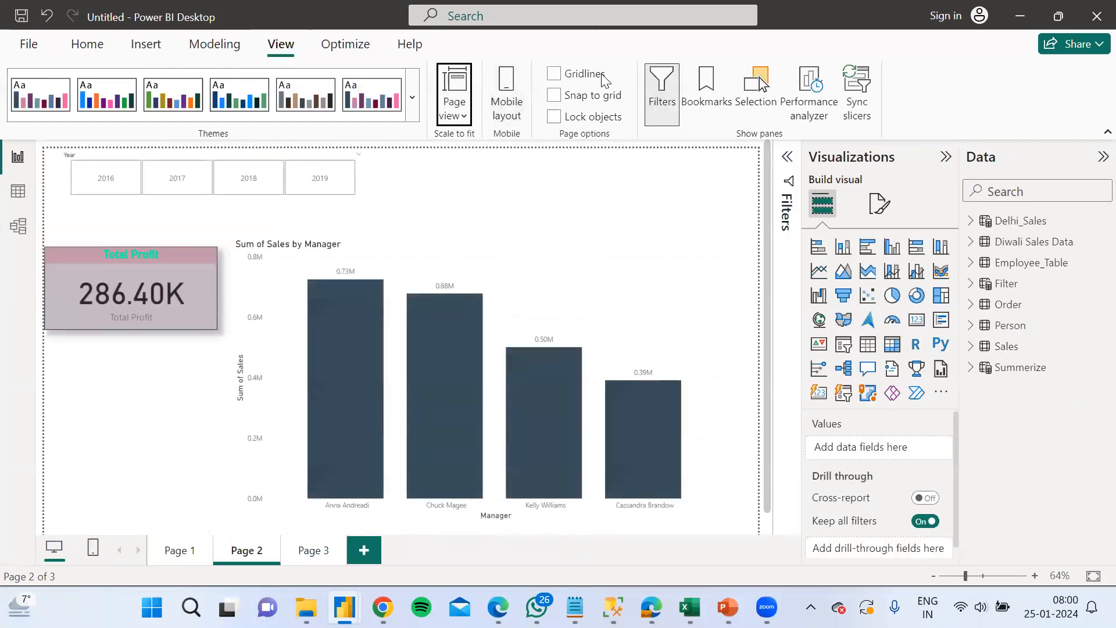
{"action": "left_click", "coordinate": [554, 74]}
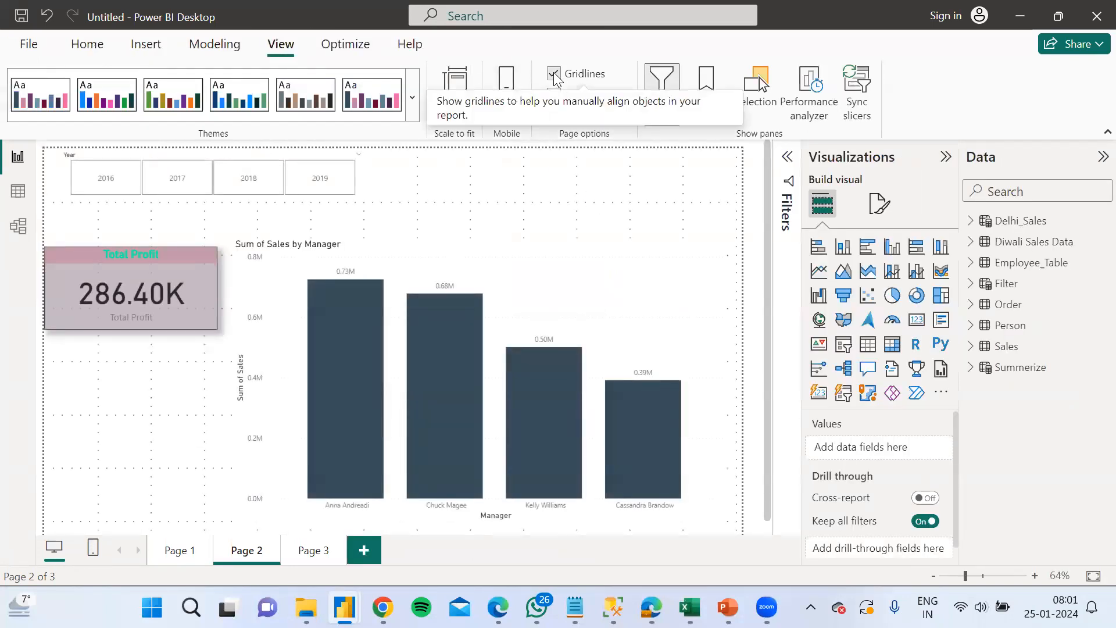
Step: Turn on Snap to grid with gridlines off, then select the Sum of Sales by Manager chart
{"action": "left_click", "coordinate": [554, 74]}
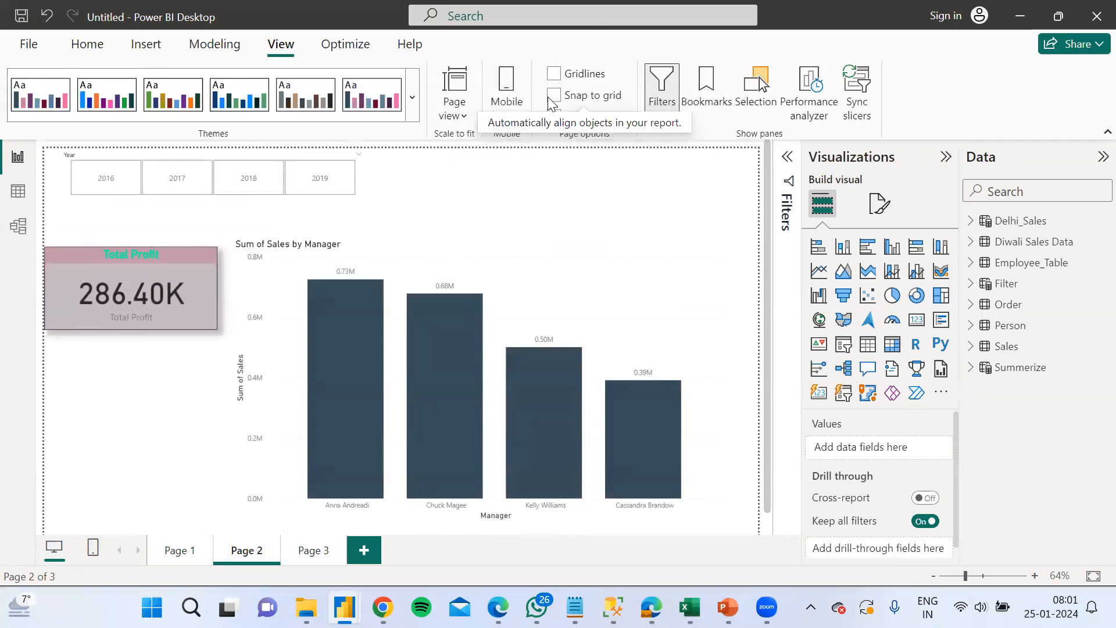
{"action": "left_click", "coordinate": [554, 95]}
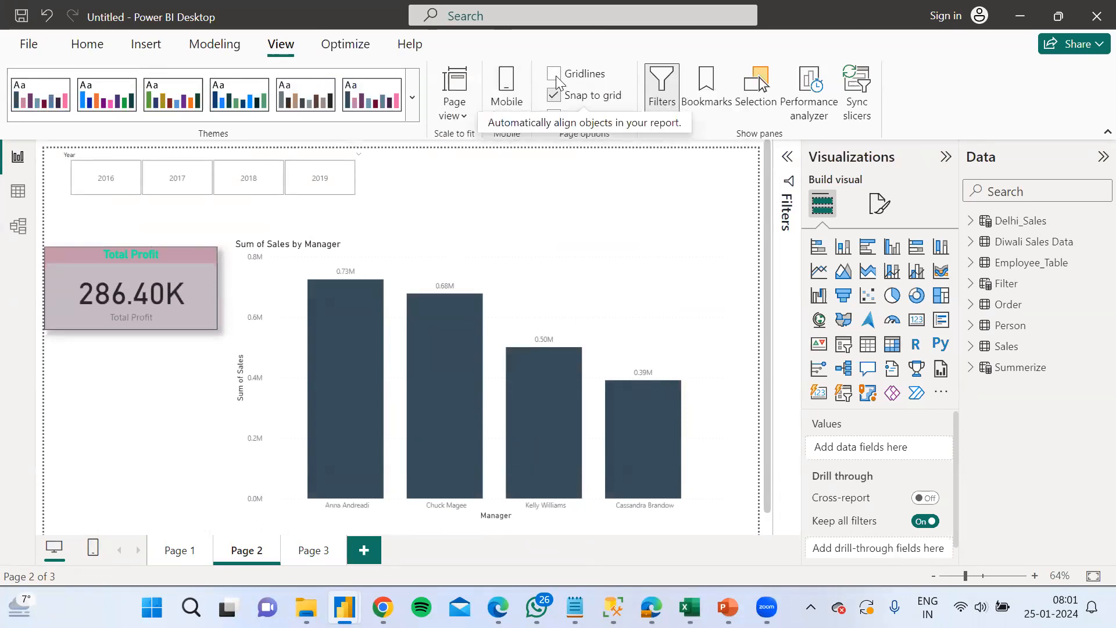
{"action": "left_click", "coordinate": [554, 74]}
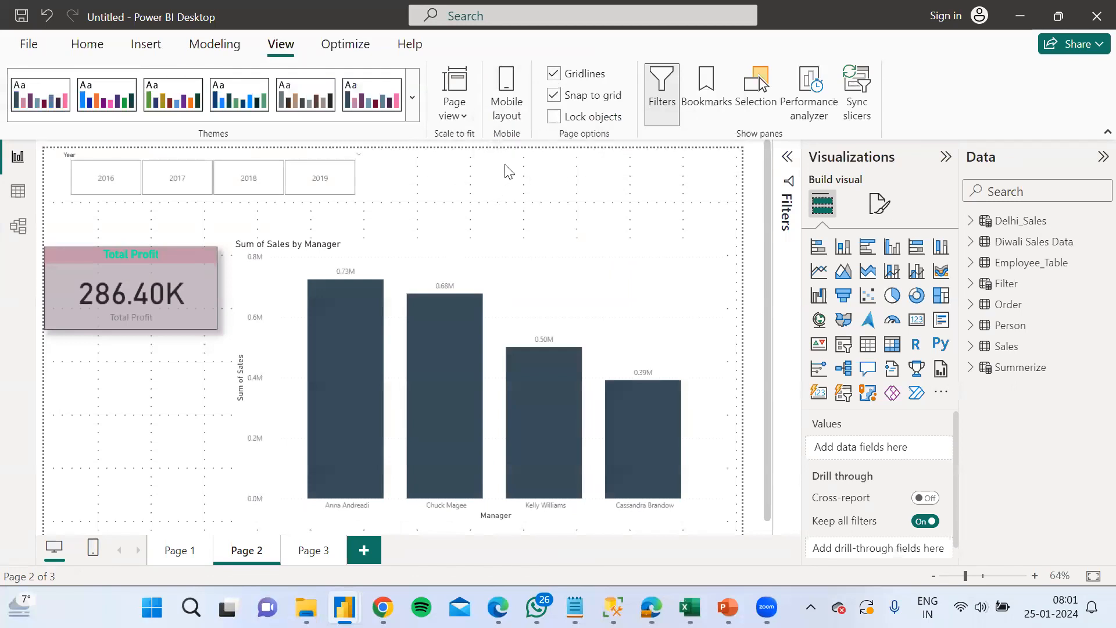
{"action": "left_click", "coordinate": [555, 74]}
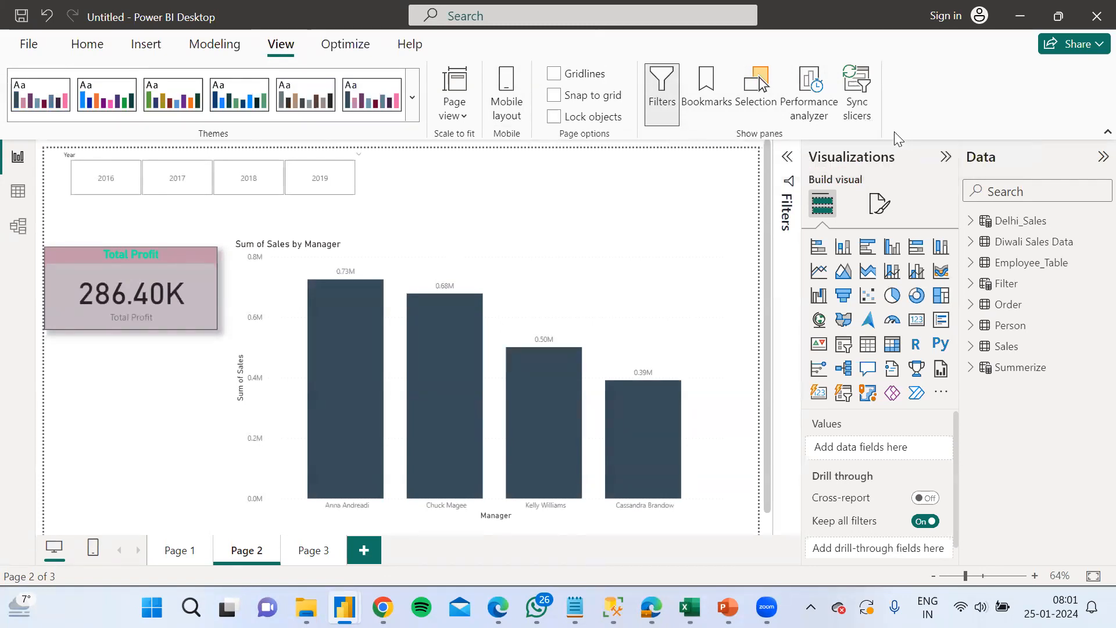
{"action": "left_click", "coordinate": [575, 299]}
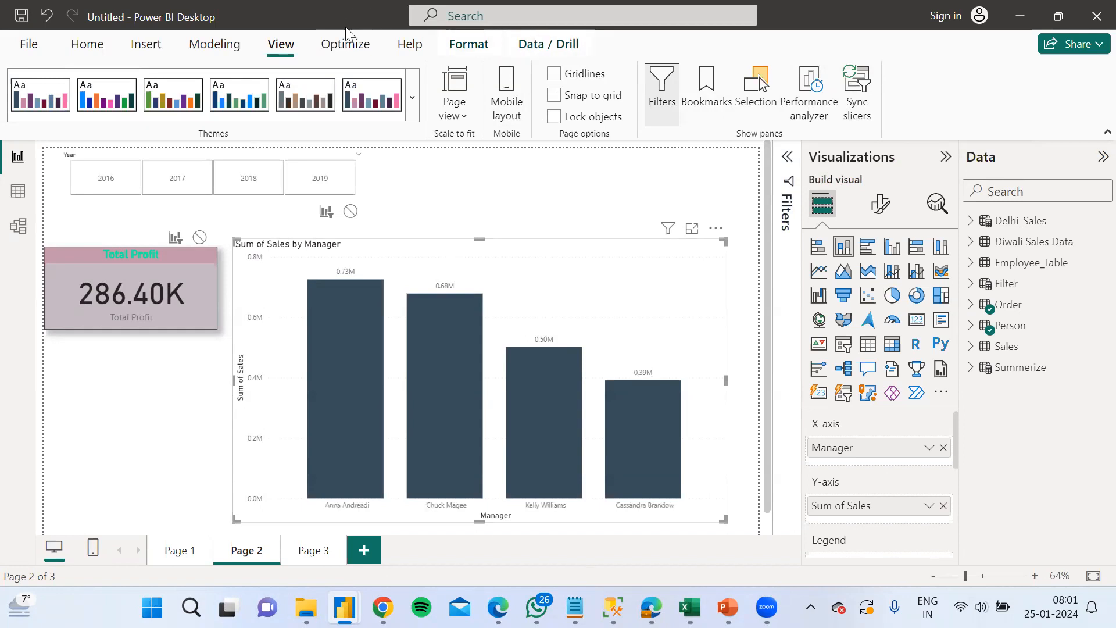
Step: On the Format tab, apply Bring forward, Bring to front and Send backward to the chart
{"action": "left_click", "coordinate": [482, 47]}
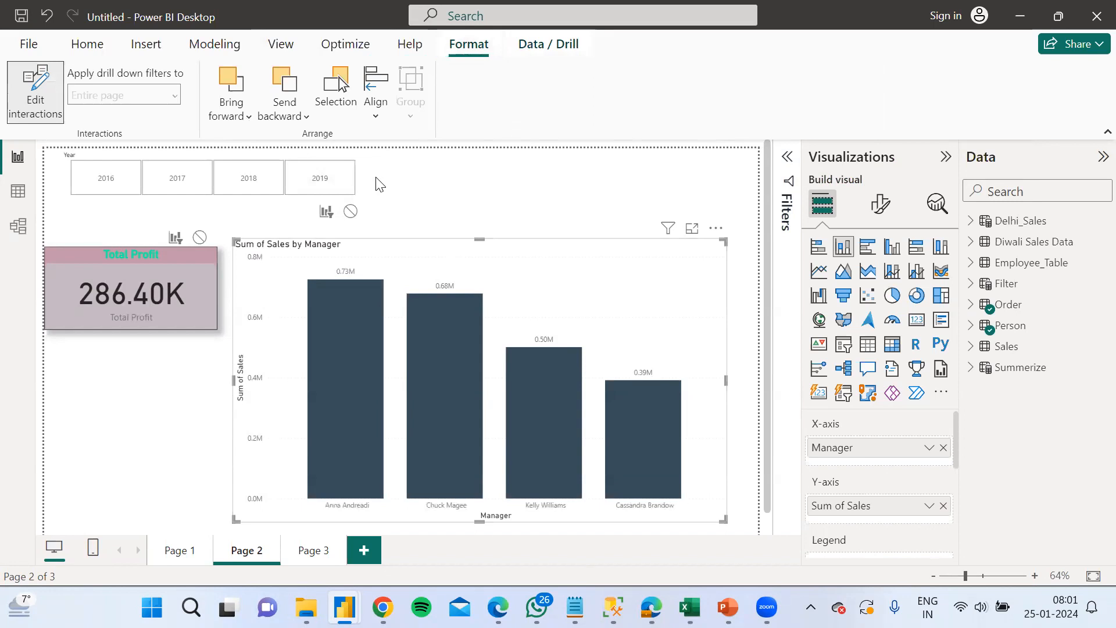
{"action": "left_click", "coordinate": [244, 116]}
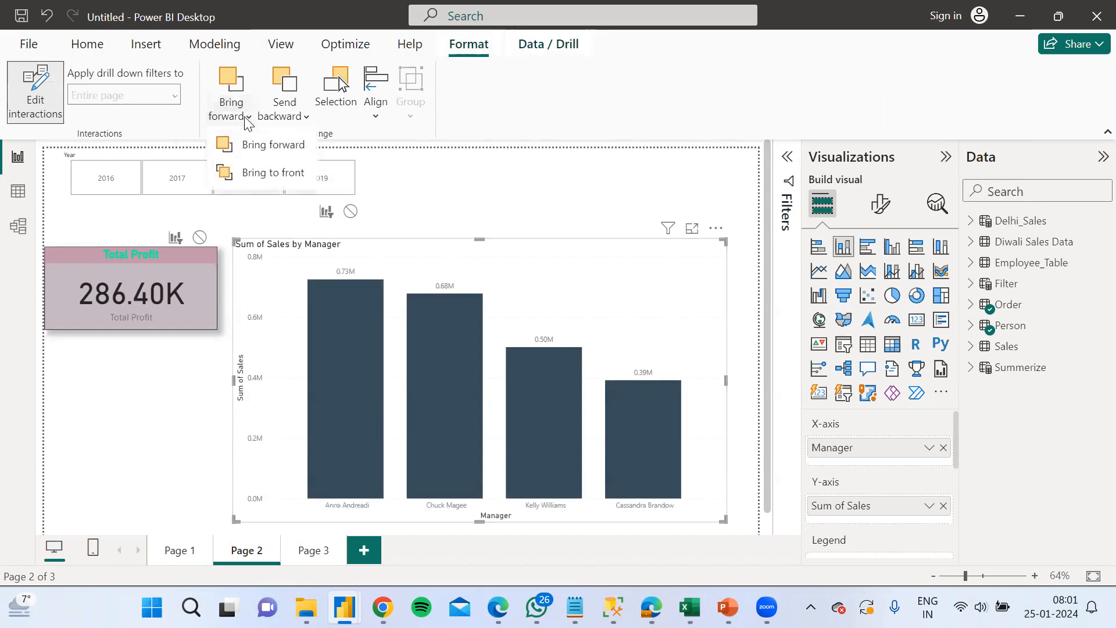
{"action": "left_click", "coordinate": [269, 143]}
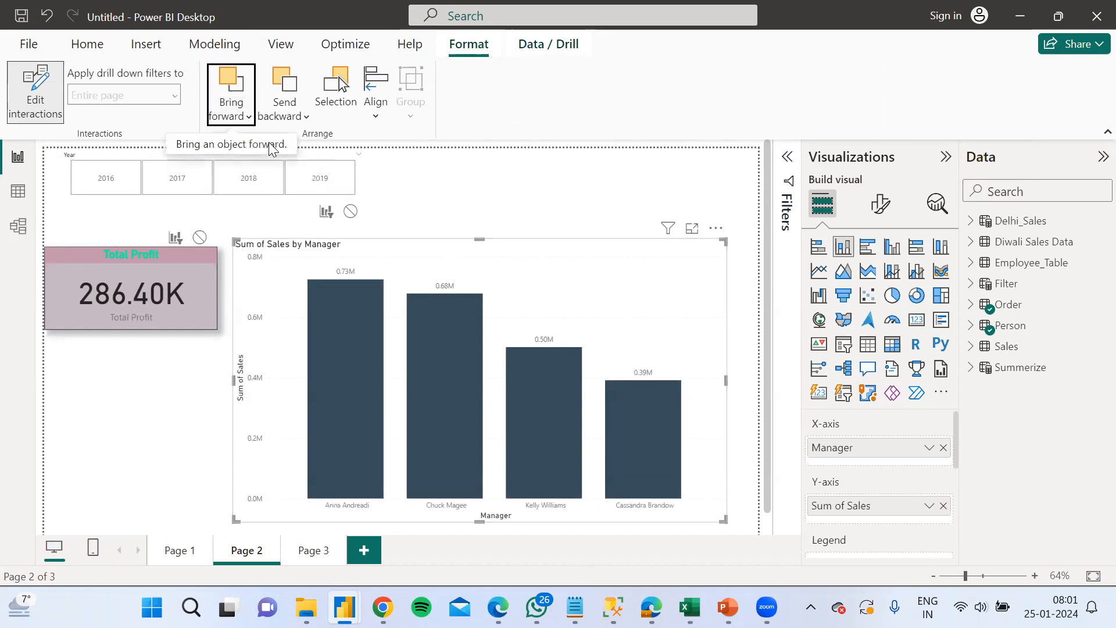
{"action": "left_click", "coordinate": [229, 116]}
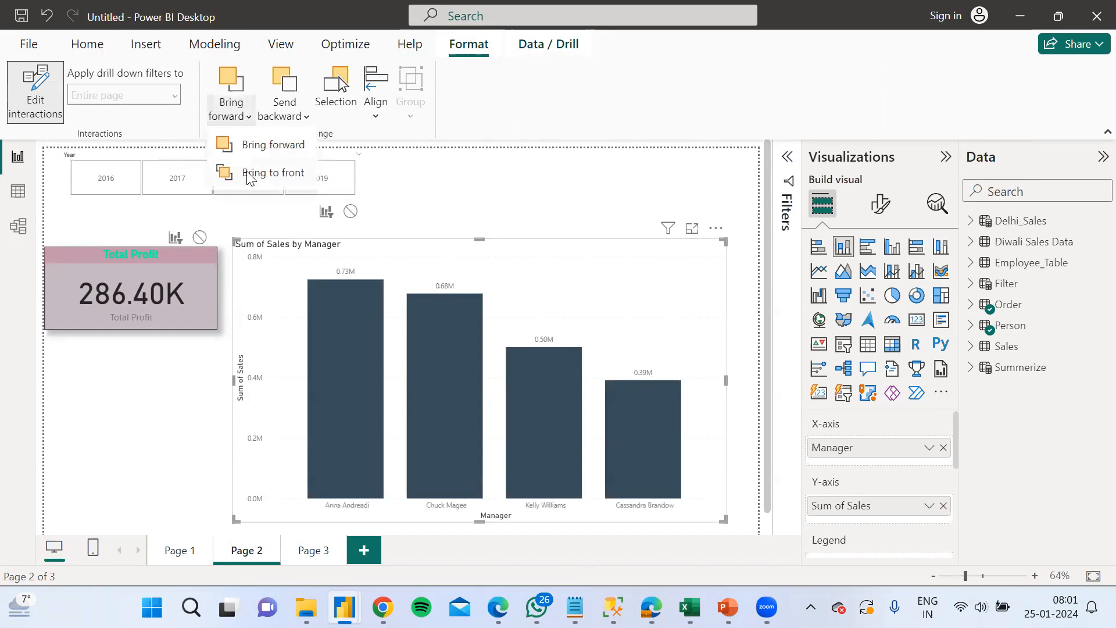
{"action": "left_click", "coordinate": [250, 172]}
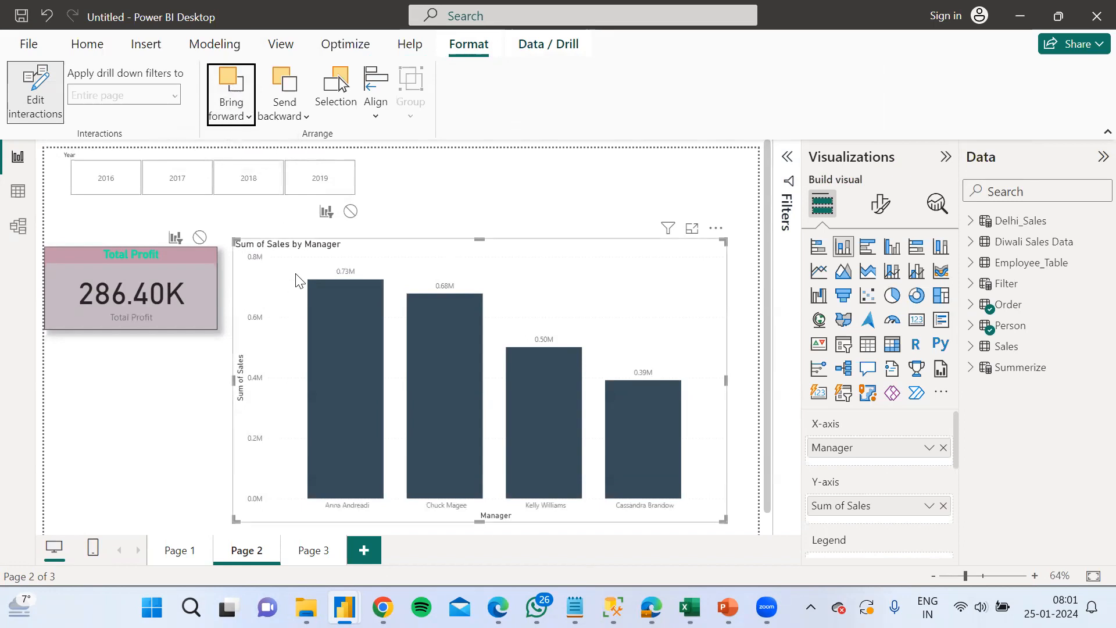
{"action": "left_click", "coordinate": [296, 117]}
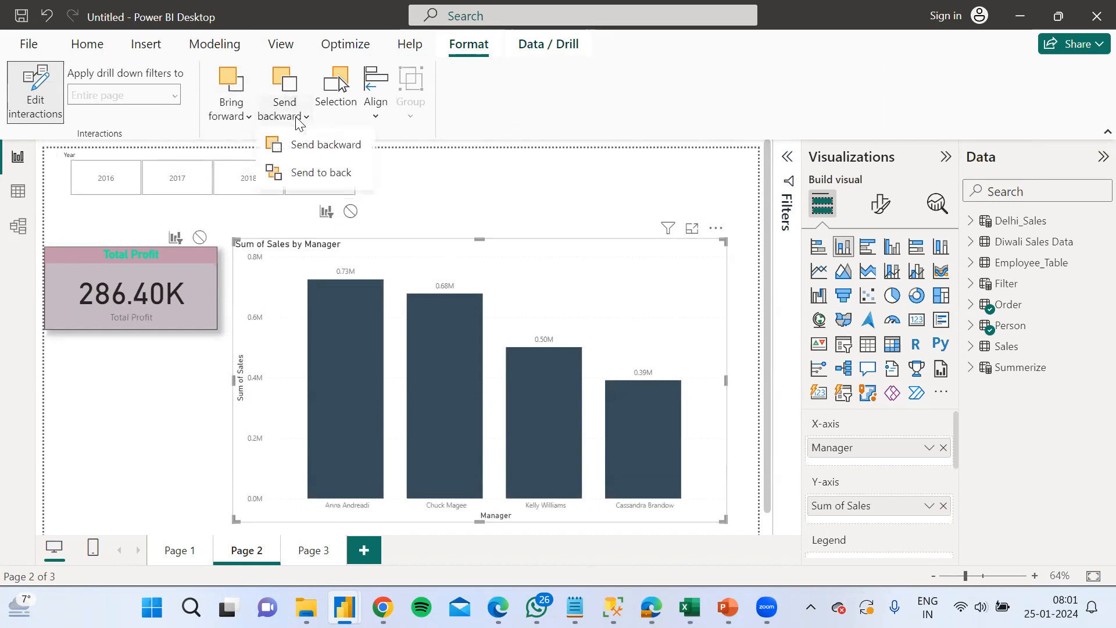
{"action": "left_click", "coordinate": [277, 150]}
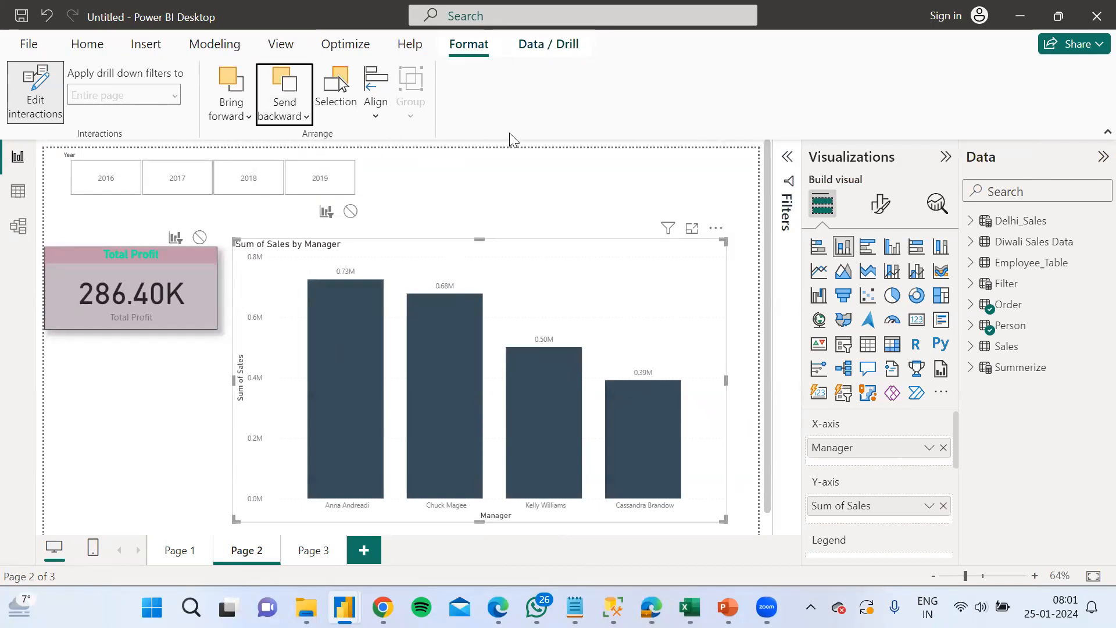
{"action": "left_click", "coordinate": [290, 114]}
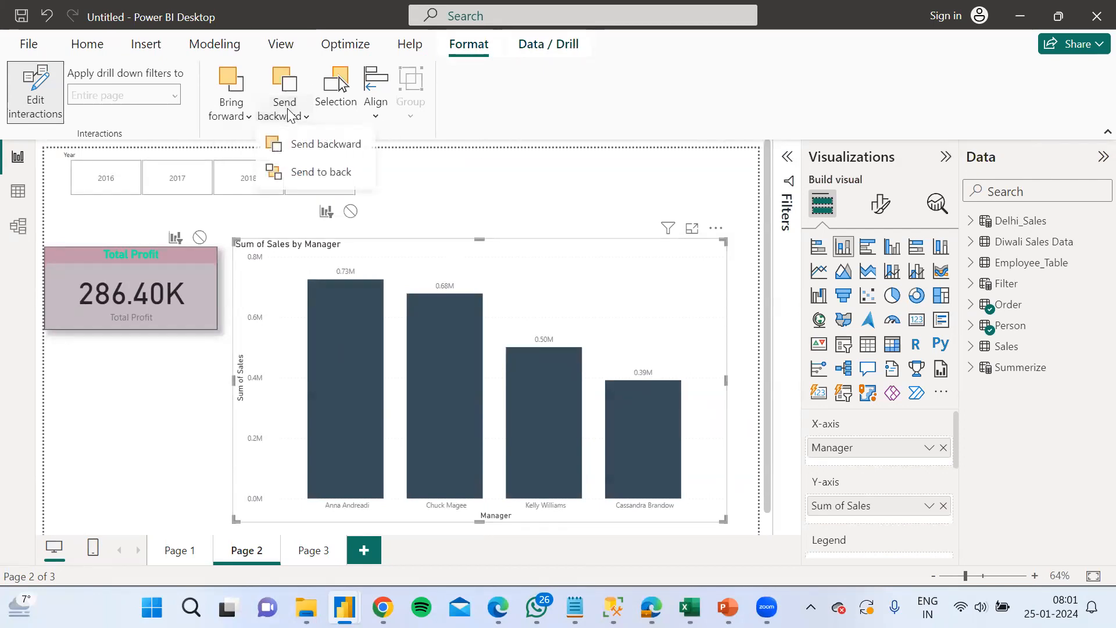
{"action": "left_click", "coordinate": [192, 113]}
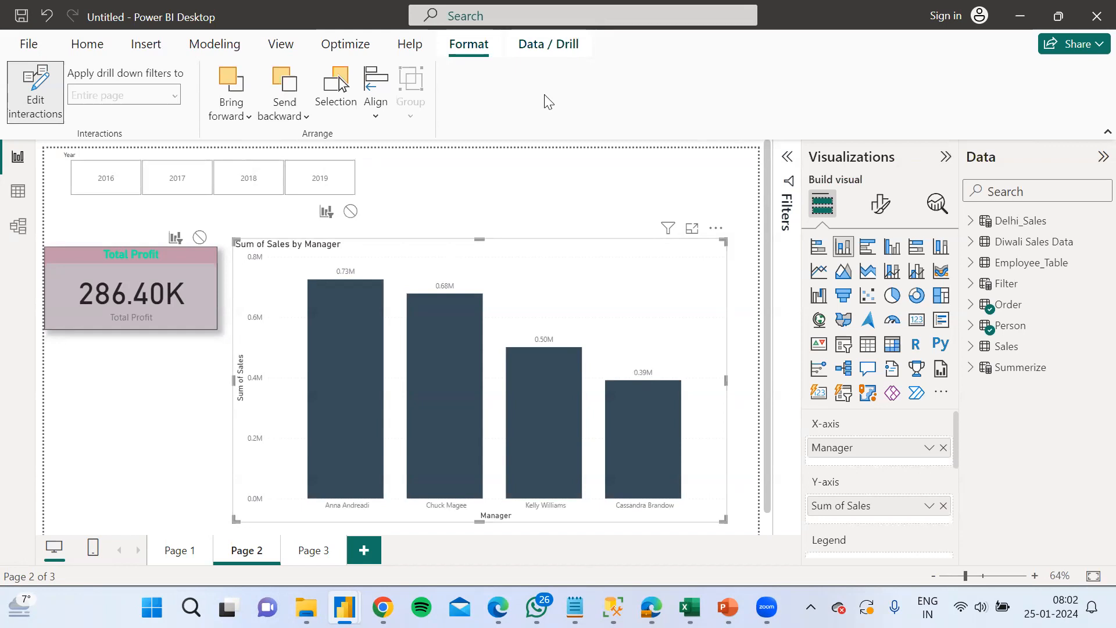
Step: Align the chart left, then center, and drag it beside the Total Profit card
{"action": "left_click", "coordinate": [376, 93]}
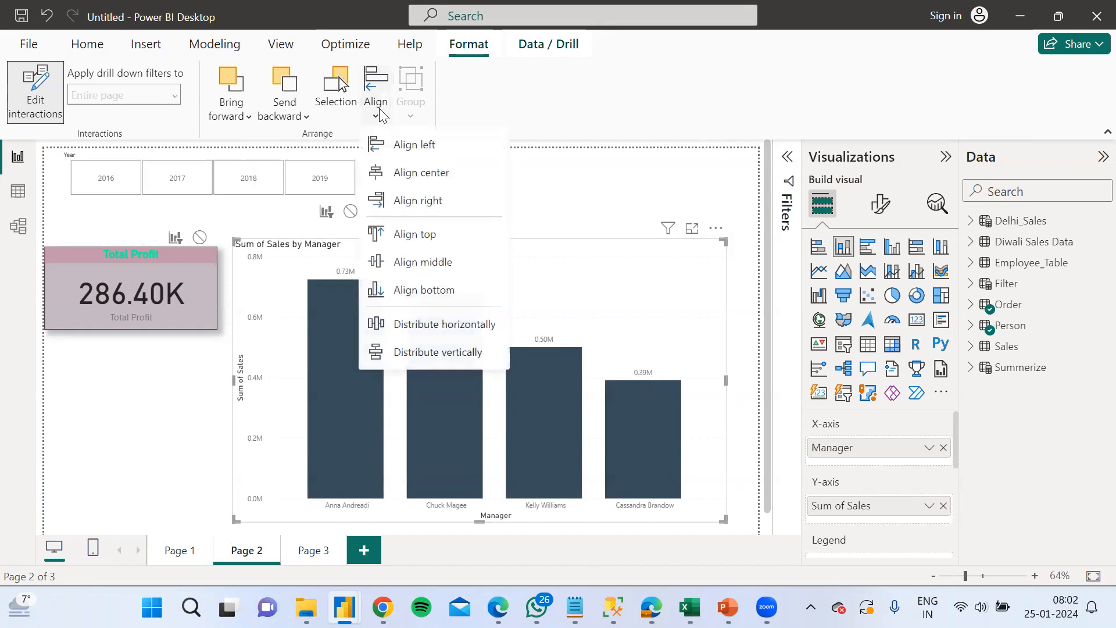
{"action": "left_click", "coordinate": [416, 145]}
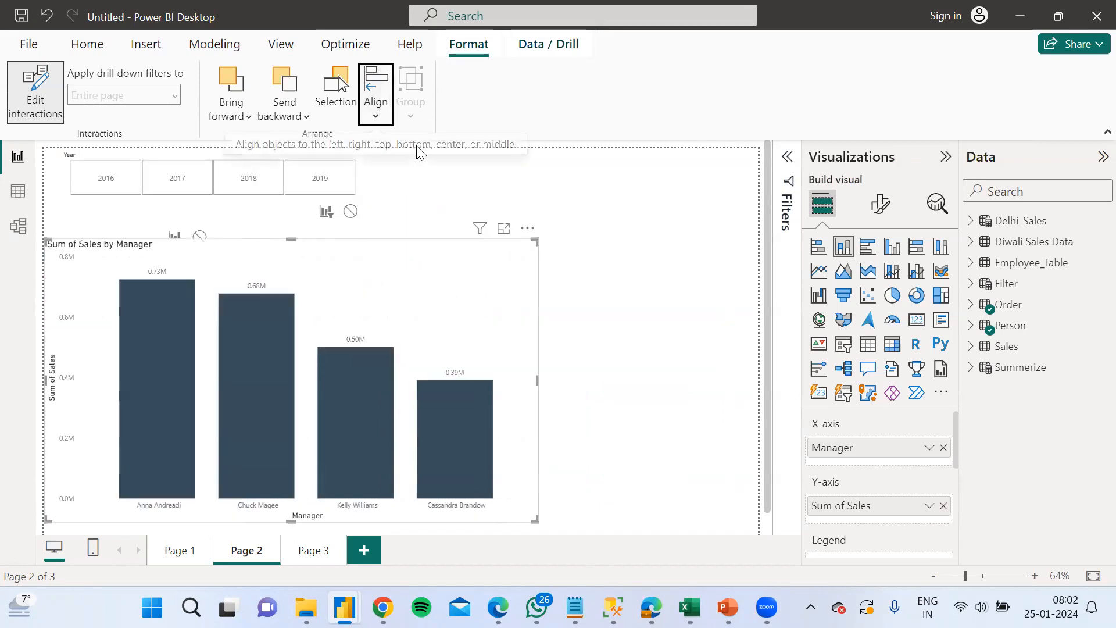
{"action": "left_click", "coordinate": [386, 119]}
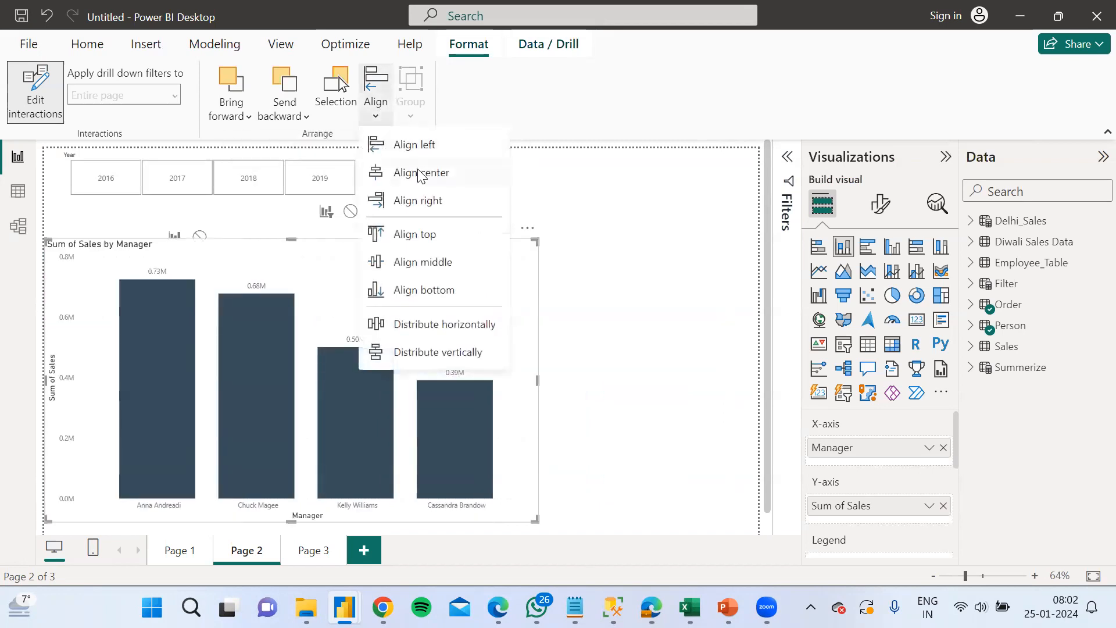
{"action": "left_click", "coordinate": [421, 174]}
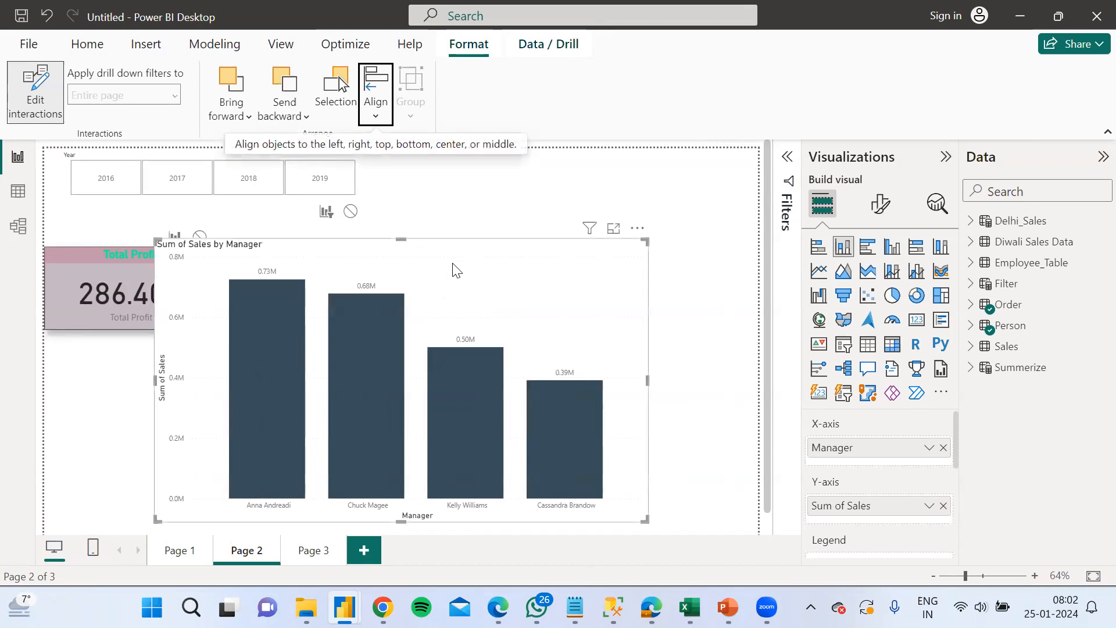
{"action": "left_click_drag", "start_coordinate": [480, 265], "coordinate": [569, 264]}
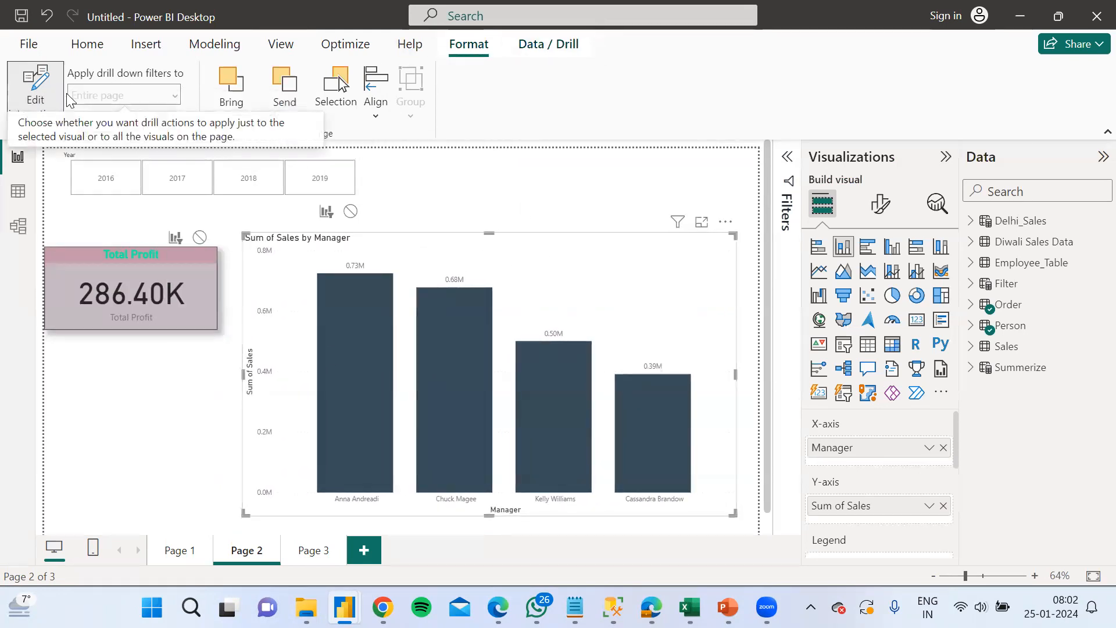
Step: Keep drill-down filters applying to the Entire page
{"action": "left_click", "coordinate": [169, 96]}
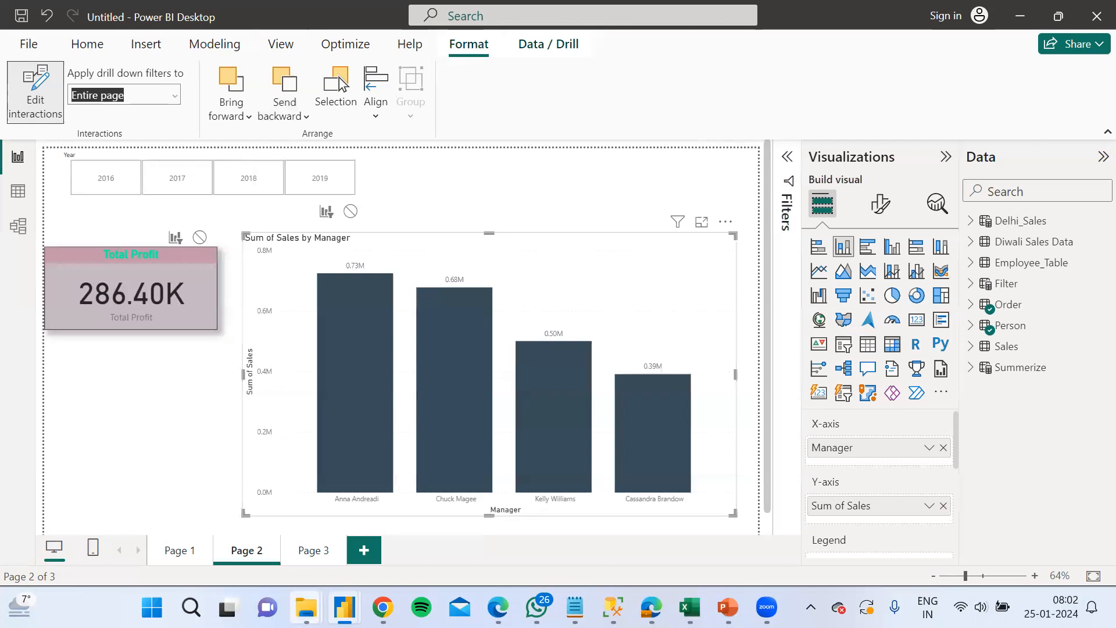
Step: Bring up the Udemy_Proj report and cross-filter it to San Diego
{"action": "mouse_move", "coordinate": [344, 607]}
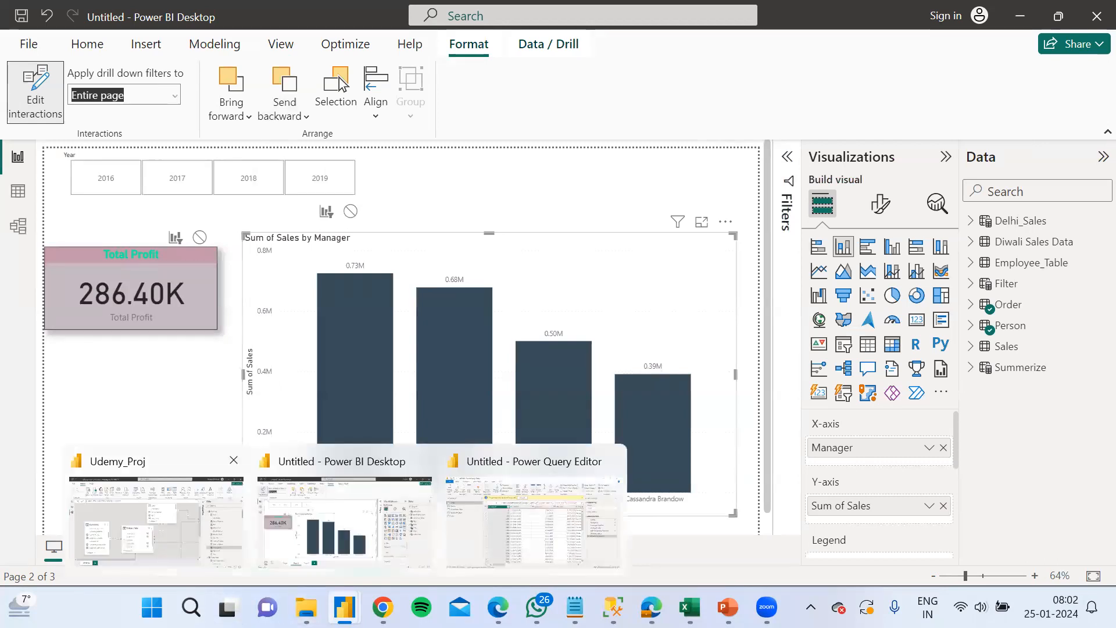
{"action": "left_click", "coordinate": [156, 518]}
{"action": "left_click", "coordinate": [19, 159]}
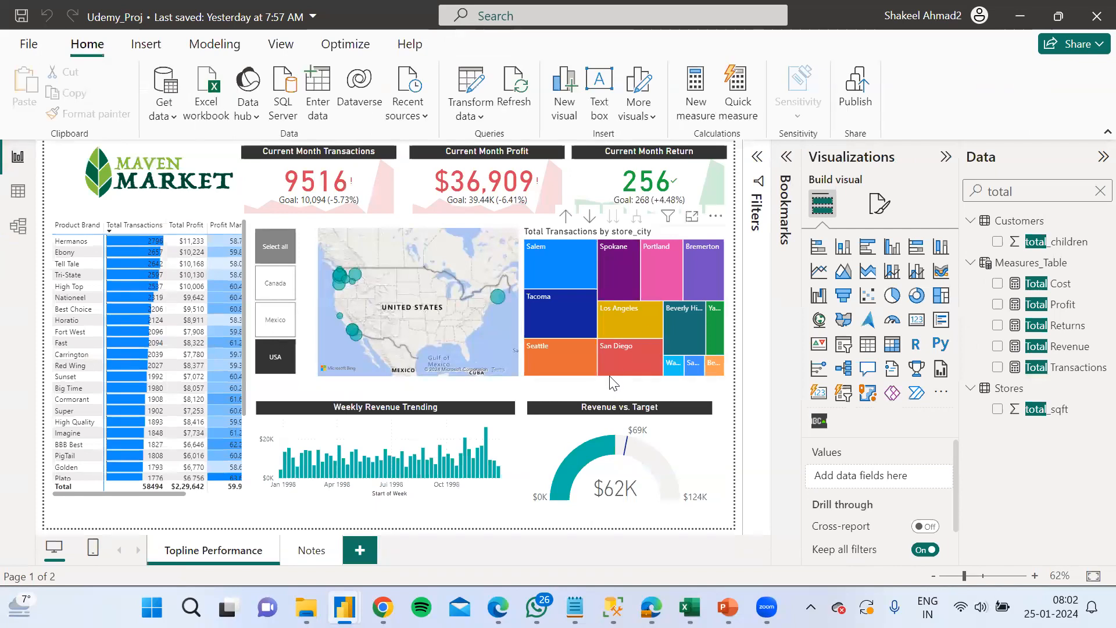
{"action": "left_click", "coordinate": [615, 366]}
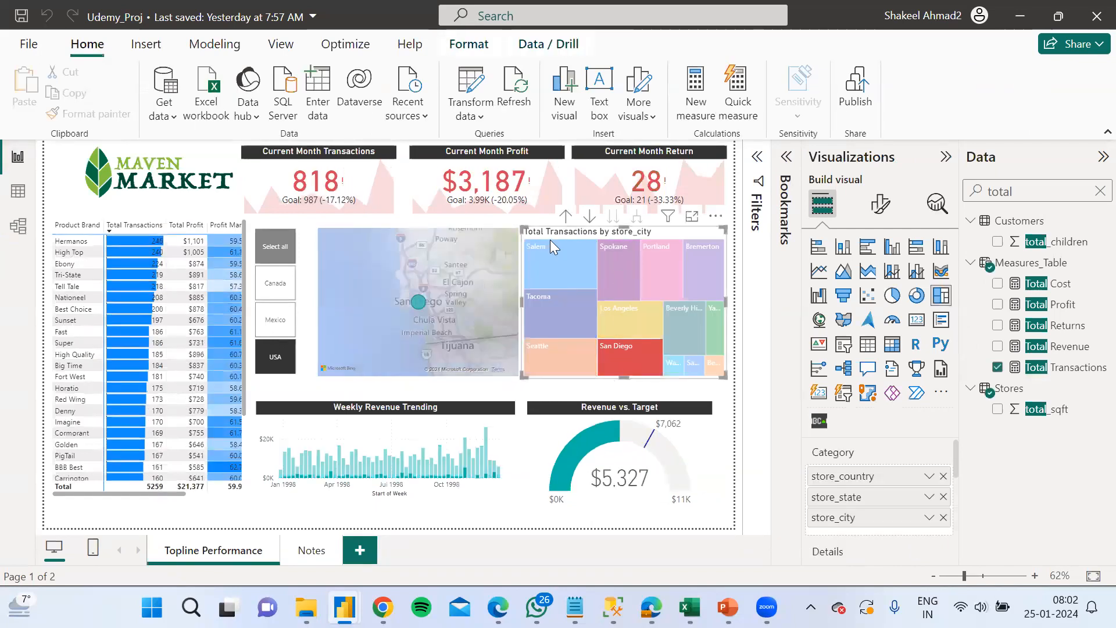
Step: Drill the treemap up to store_country, back down to store_city, and clear the San Diego cross-filter
{"action": "left_click", "coordinate": [566, 217]}
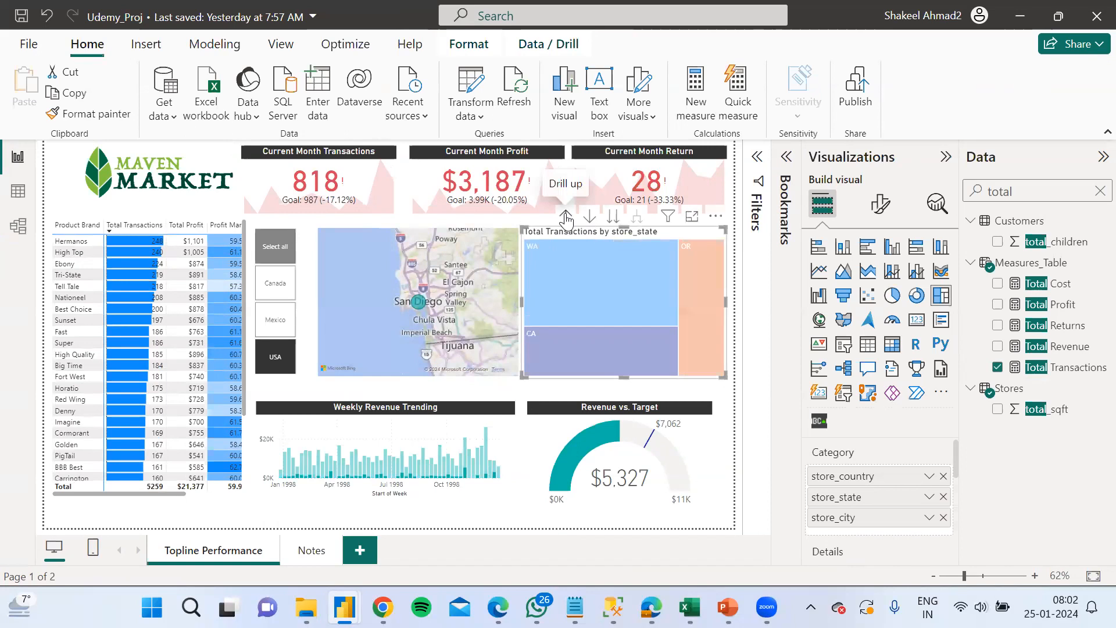
{"action": "left_click", "coordinate": [566, 218]}
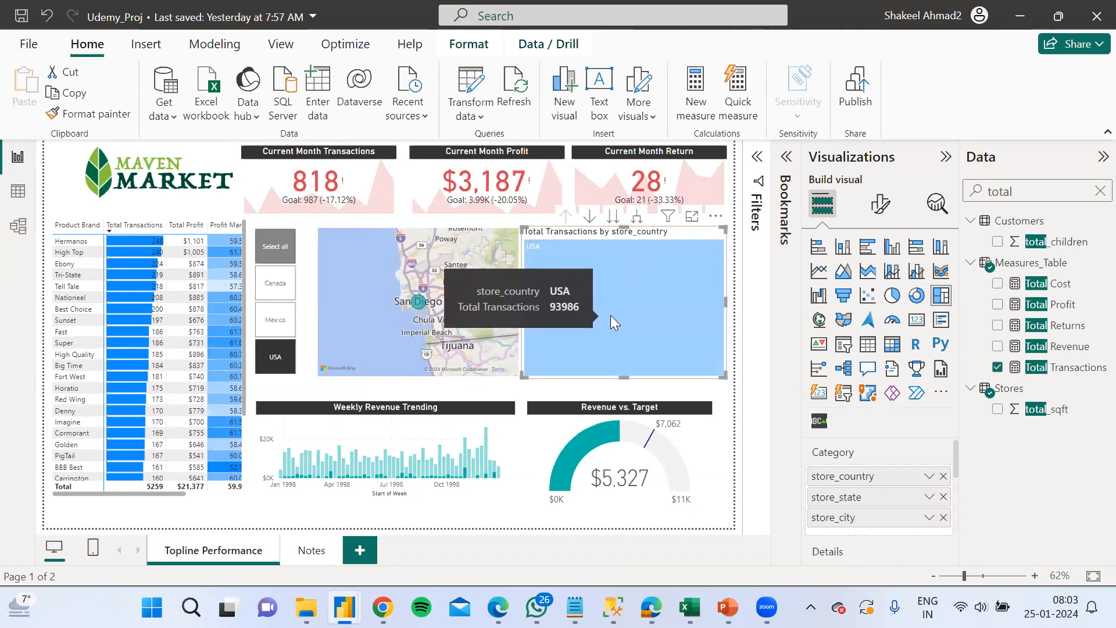
{"action": "left_click", "coordinate": [613, 219]}
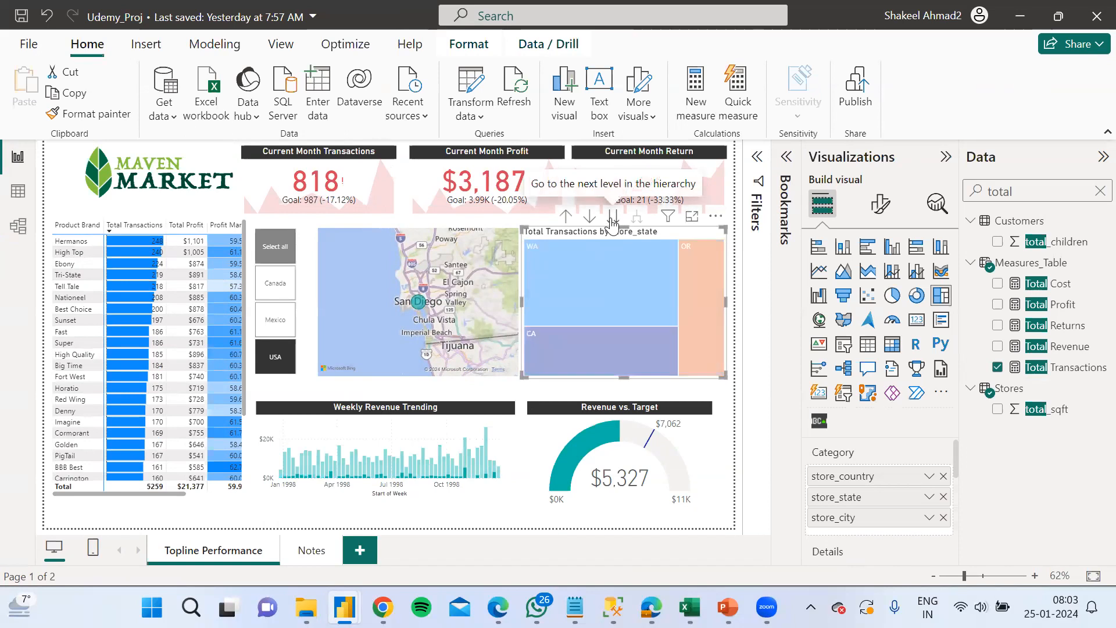
{"action": "left_click", "coordinate": [612, 219]}
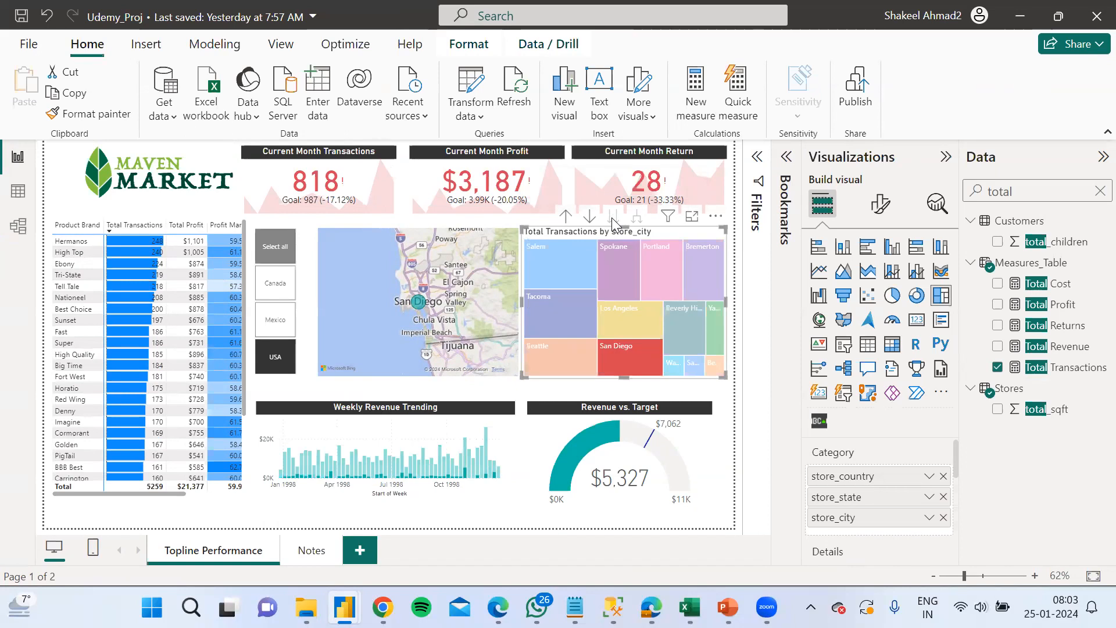
{"action": "left_click", "coordinate": [619, 351]}
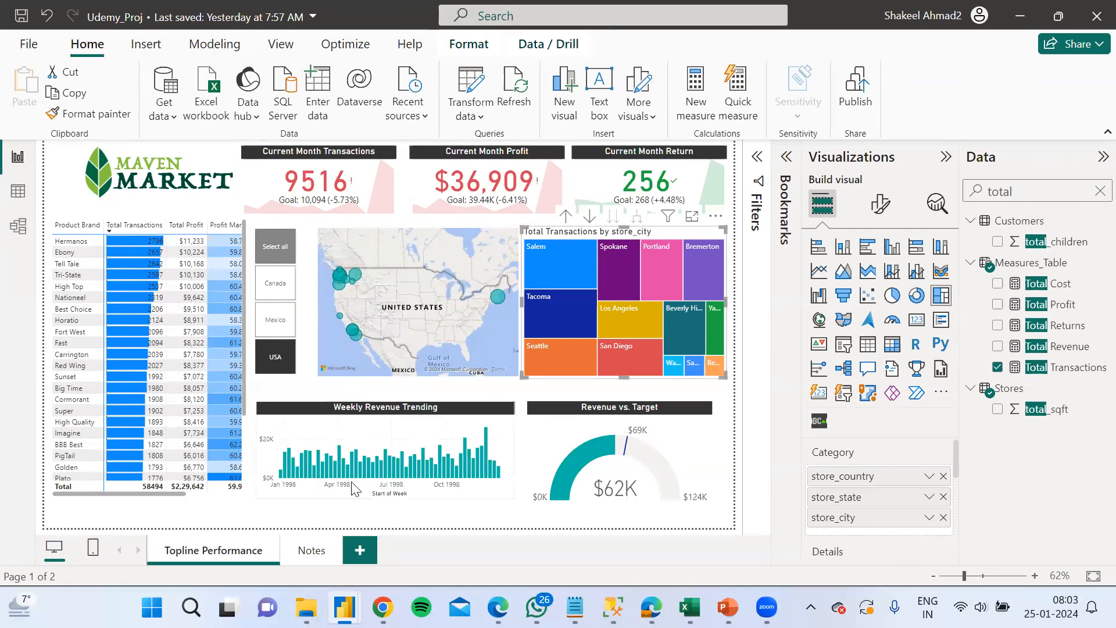
Step: Bring up the Untitled report and filter its Year slicer to 2017, then 2018, then 2019
{"action": "mouse_move", "coordinate": [355, 605]}
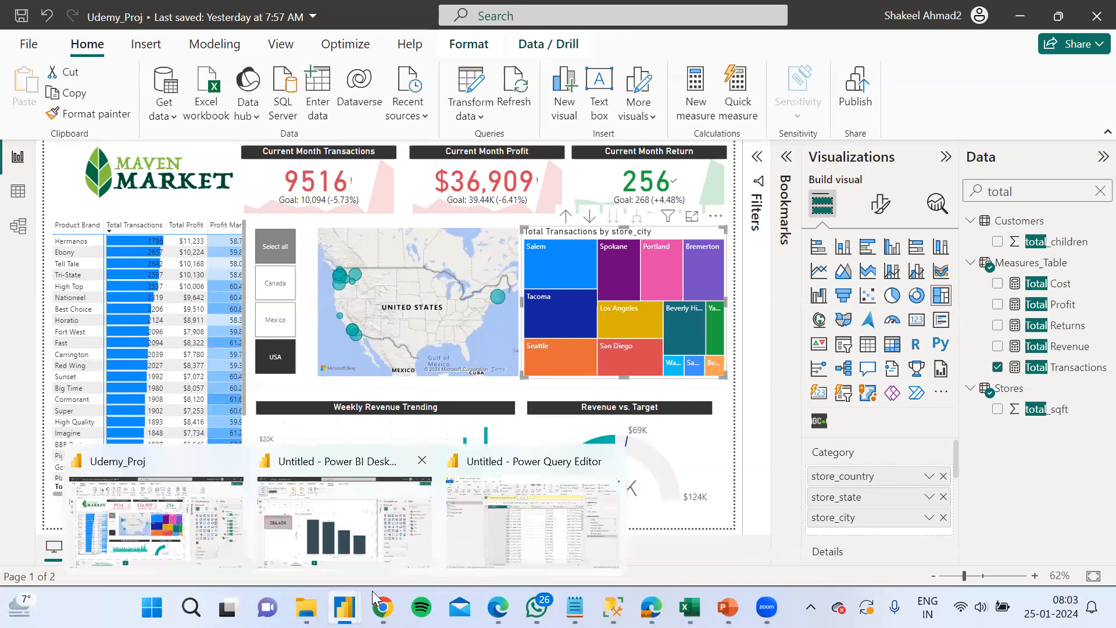
{"action": "left_click", "coordinate": [361, 526]}
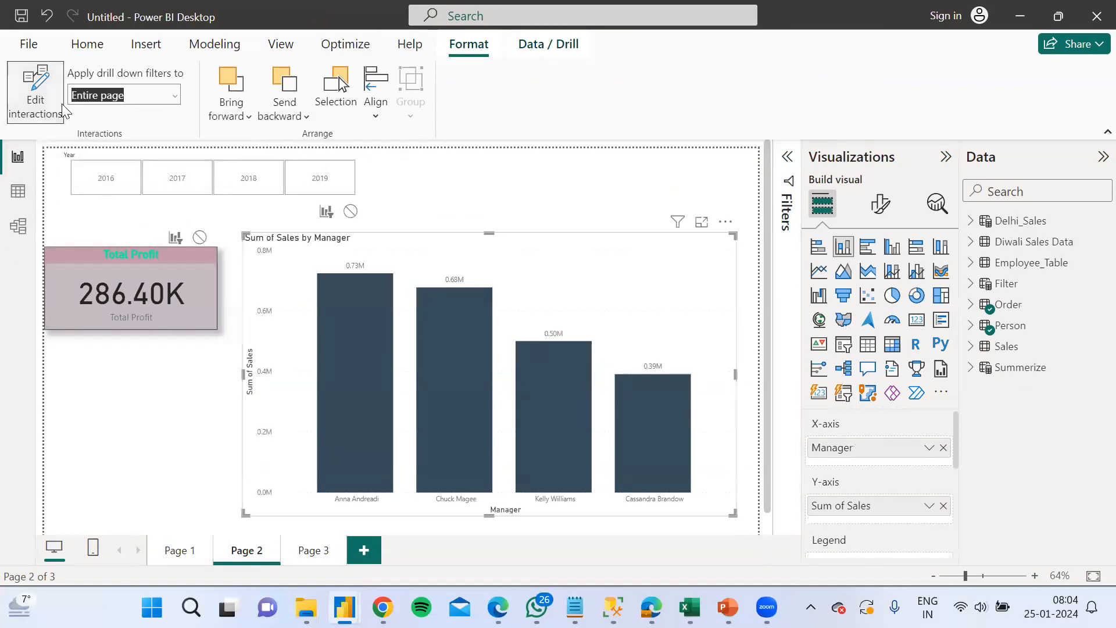
{"action": "left_click", "coordinate": [363, 178]}
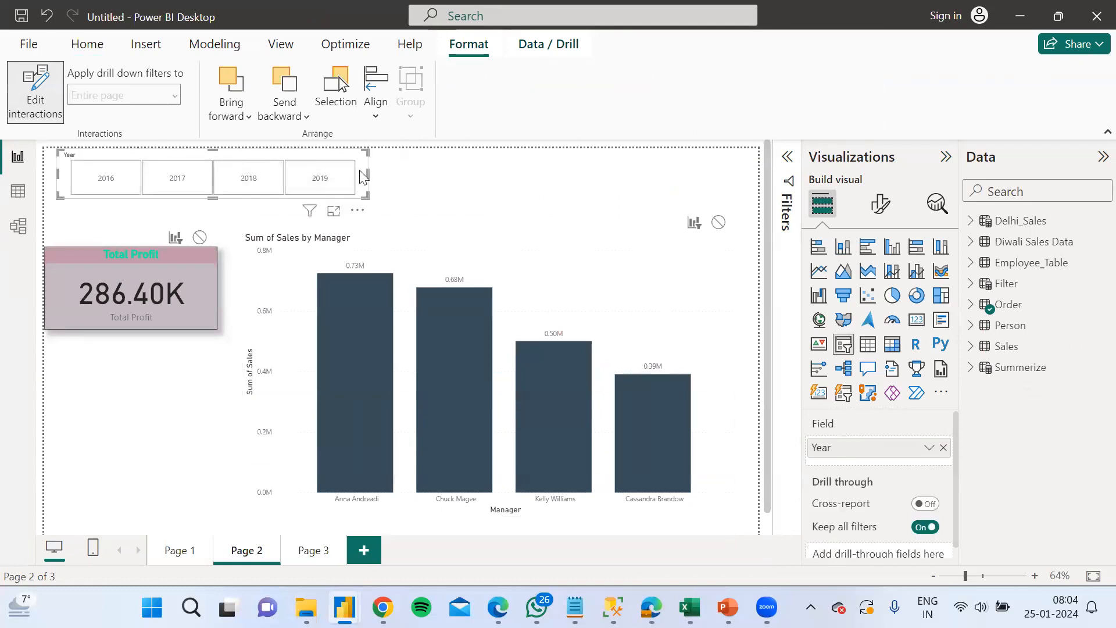
{"action": "left_click", "coordinate": [186, 182]}
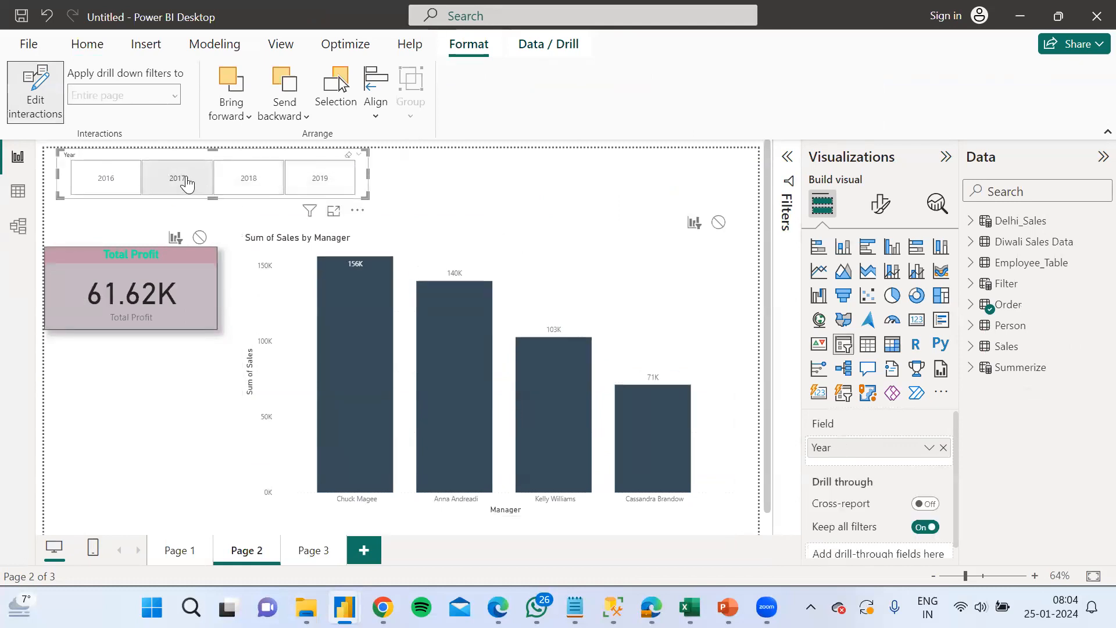
{"action": "left_click", "coordinate": [235, 184]}
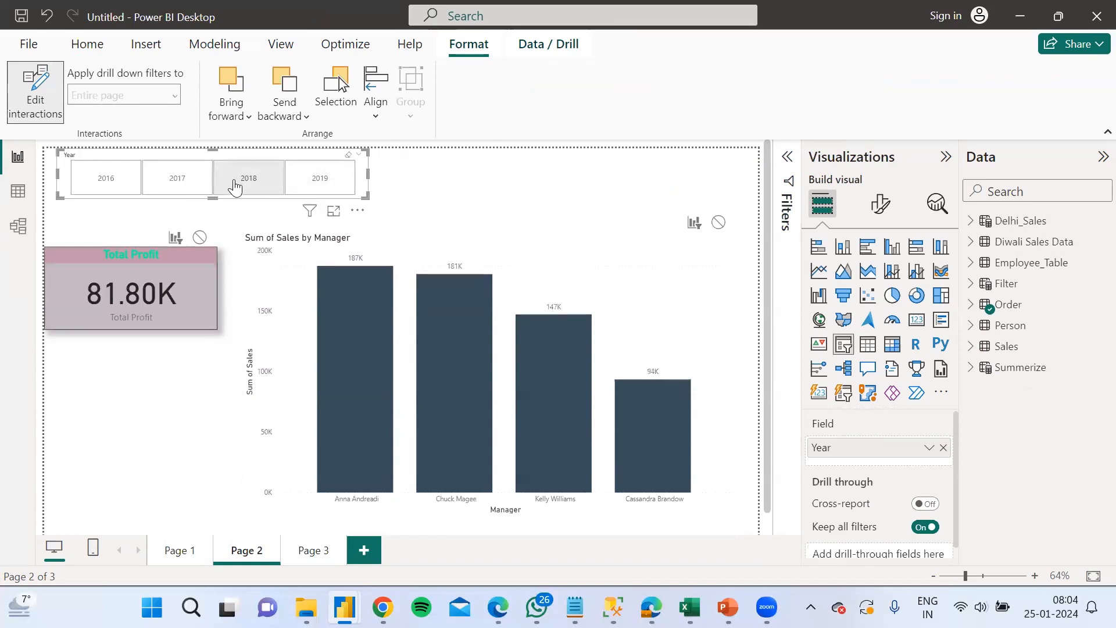
{"action": "left_click", "coordinate": [313, 184]}
Step: Highlight Anna Andreadi's sales bar, then clear it and deselect 2019 so nothing is filtered
{"action": "left_click", "coordinate": [375, 356]}
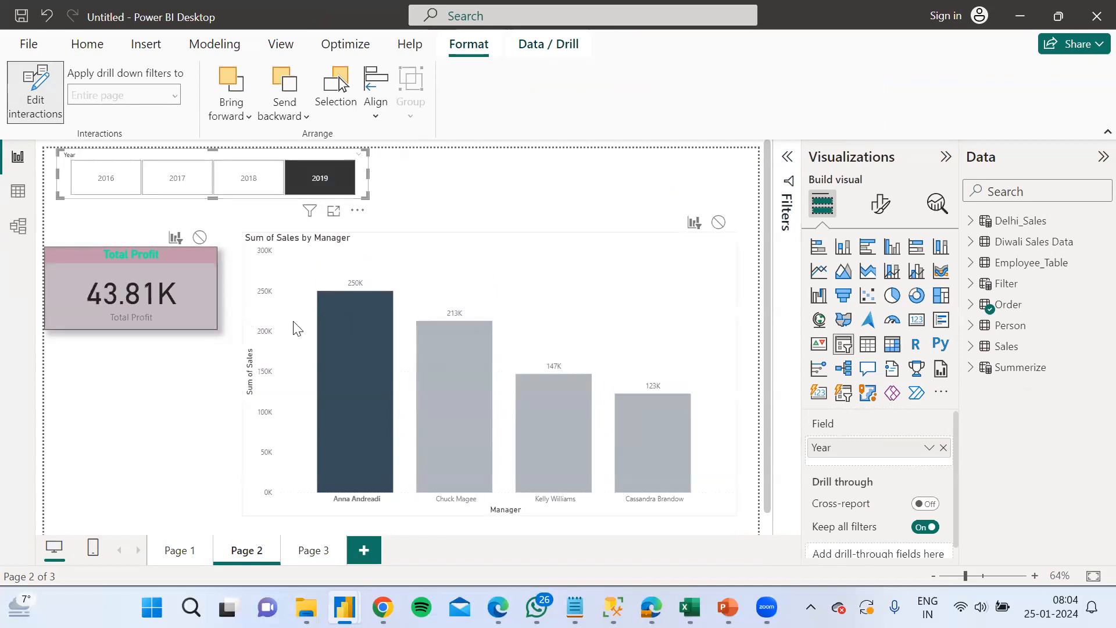
{"action": "left_click", "coordinate": [331, 343]}
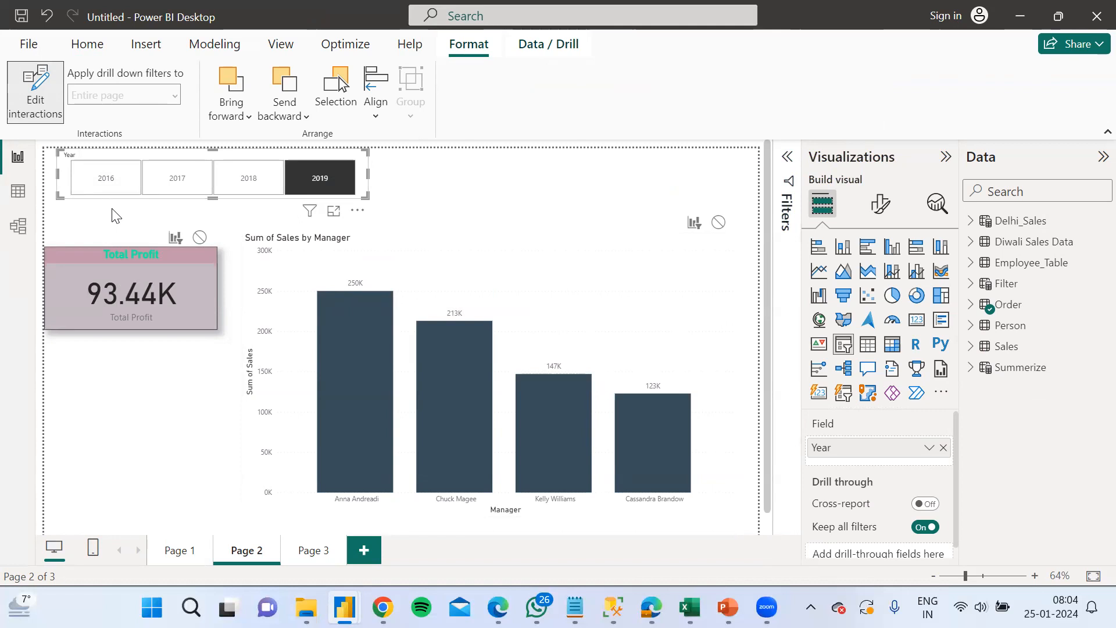
{"action": "left_click", "coordinate": [320, 176]}
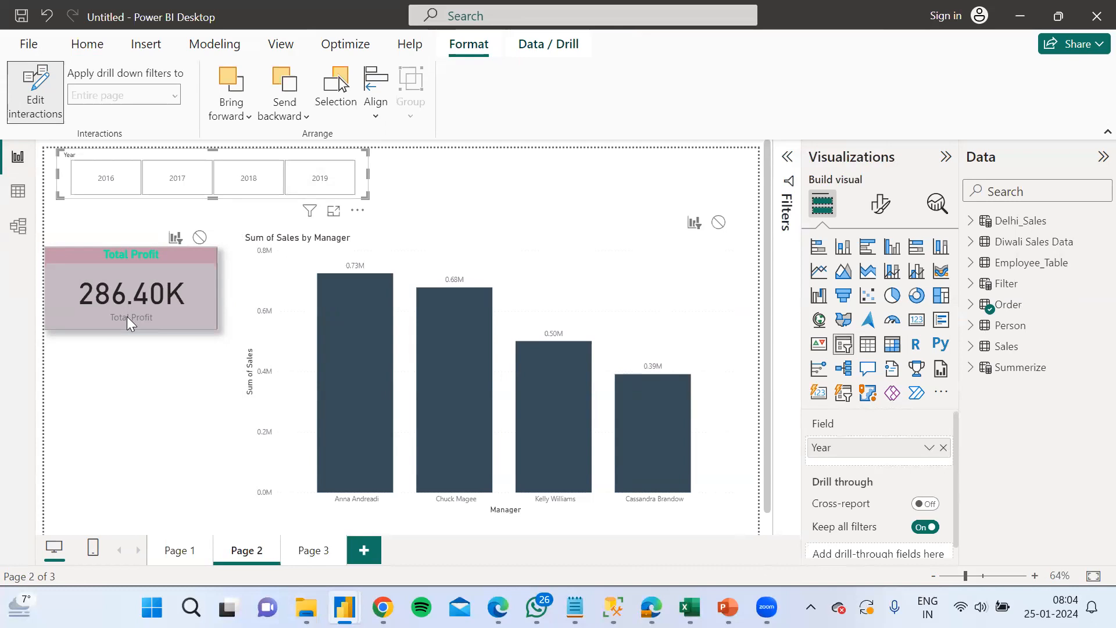
Step: Move the Total Profit card to the top middle and turn on Edit interactions for the Year slicer
{"action": "left_click_drag", "start_coordinate": [127, 316], "coordinate": [517, 214]}
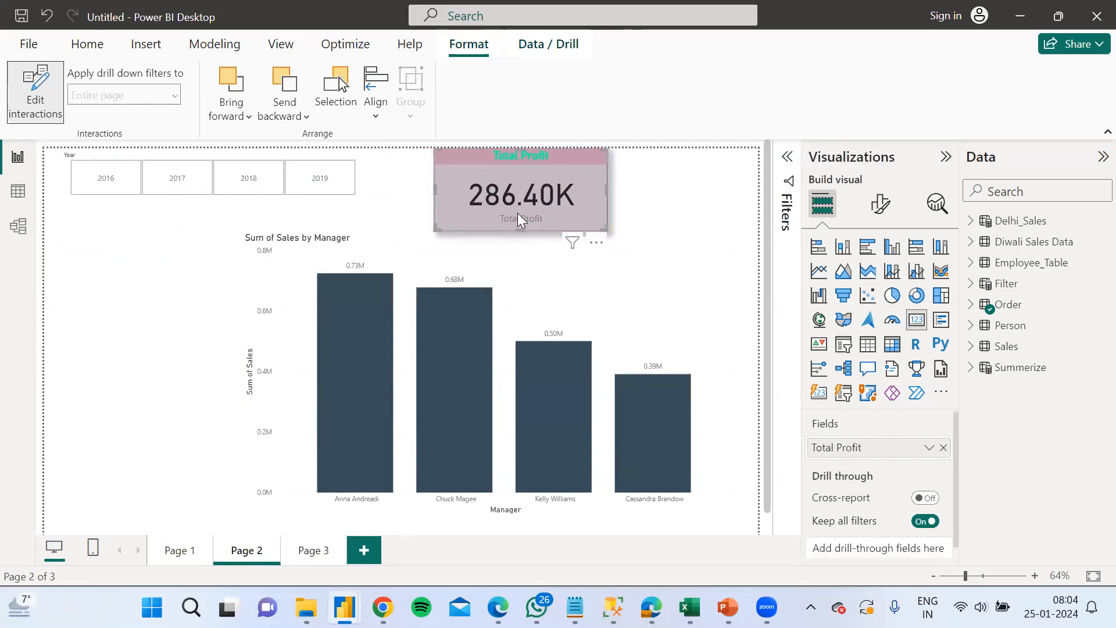
{"action": "left_click", "coordinate": [261, 215]}
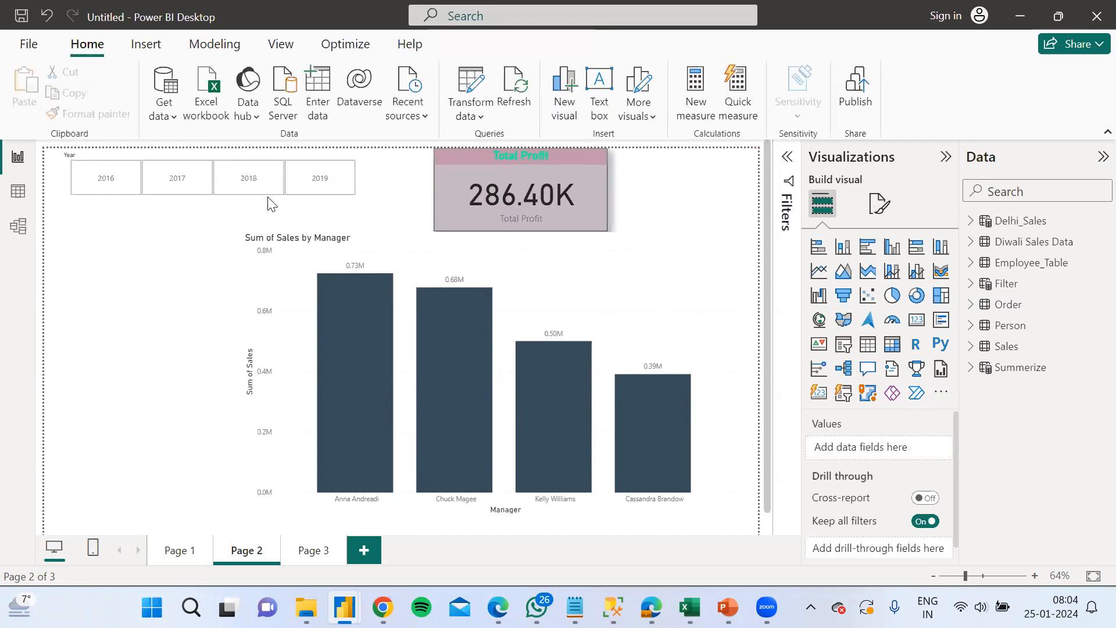
{"action": "left_click", "coordinate": [269, 203]}
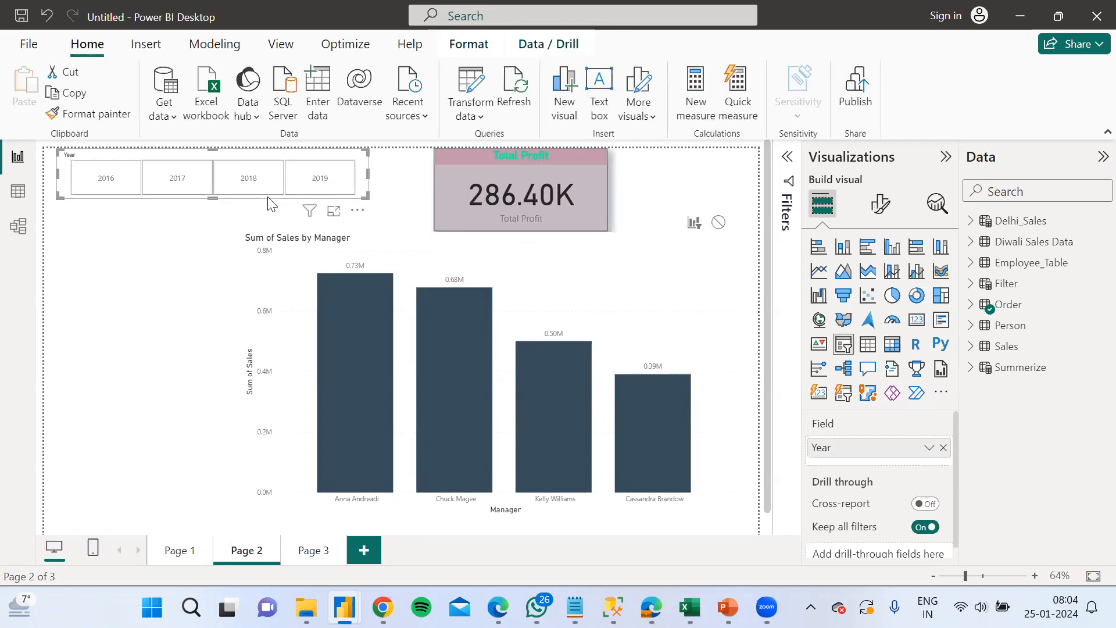
{"action": "left_click", "coordinate": [460, 52]}
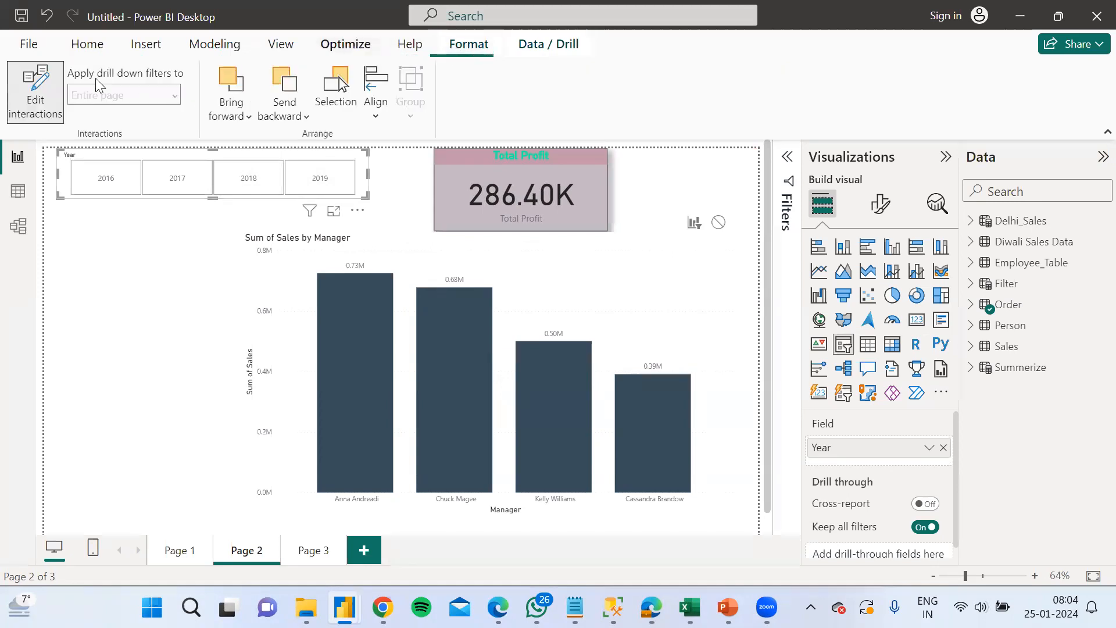
{"action": "left_click", "coordinate": [40, 112]}
{"action": "left_click", "coordinate": [40, 112]}
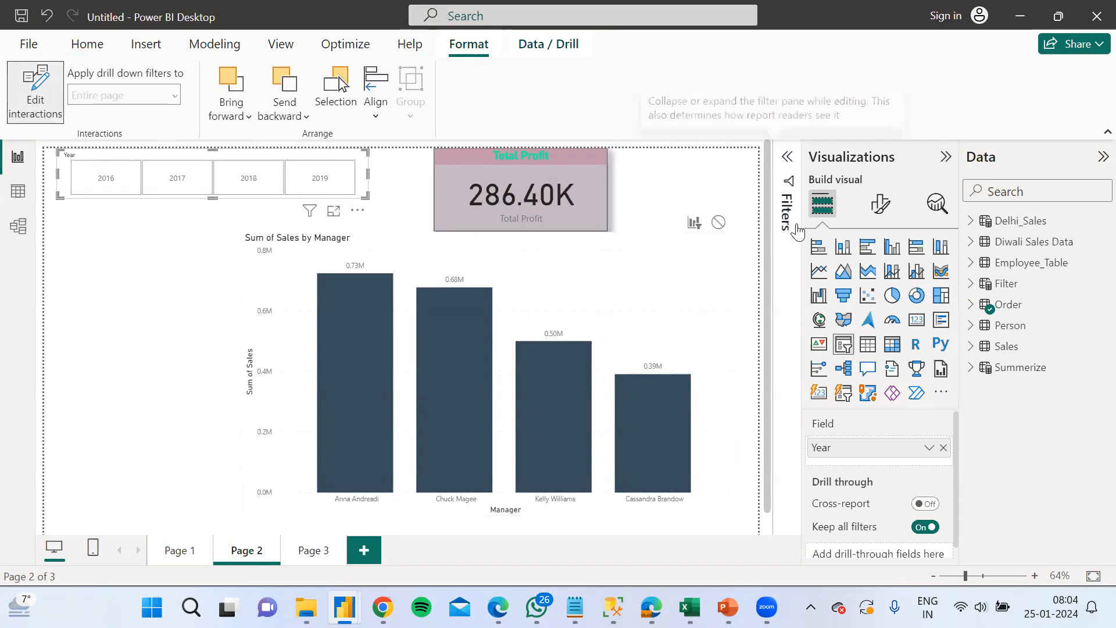
Step: Shorten the Sales by Manager bar chart and set its interaction with the Total Profit card to None
{"action": "left_click", "coordinate": [630, 274]}
{"action": "left_click_drag", "start_coordinate": [490, 231], "coordinate": [494, 319]}
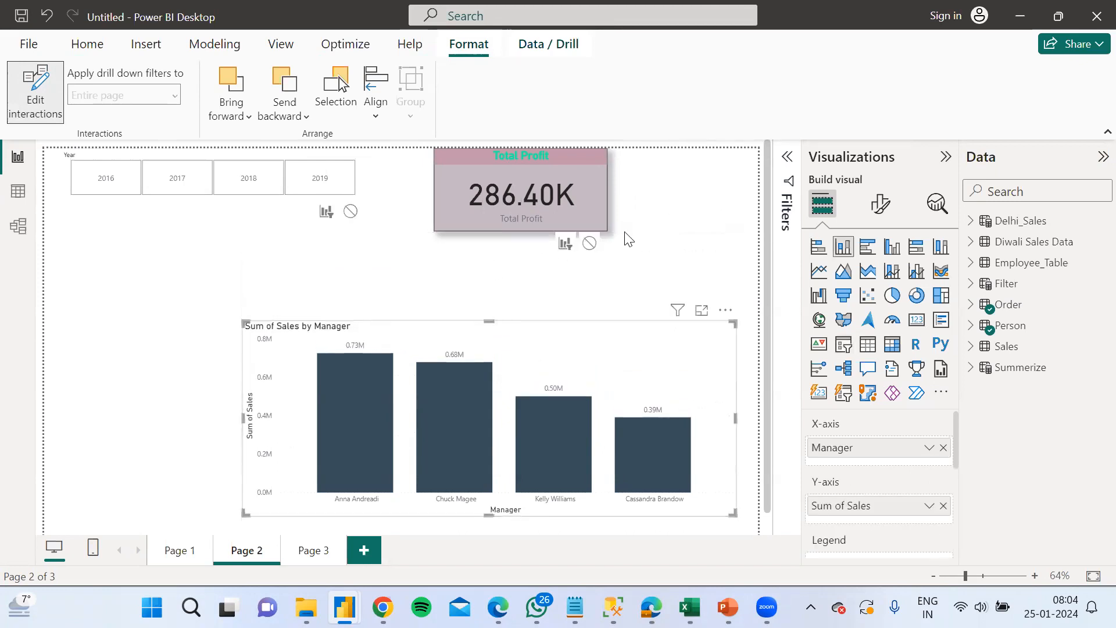
{"action": "left_click", "coordinate": [590, 245]}
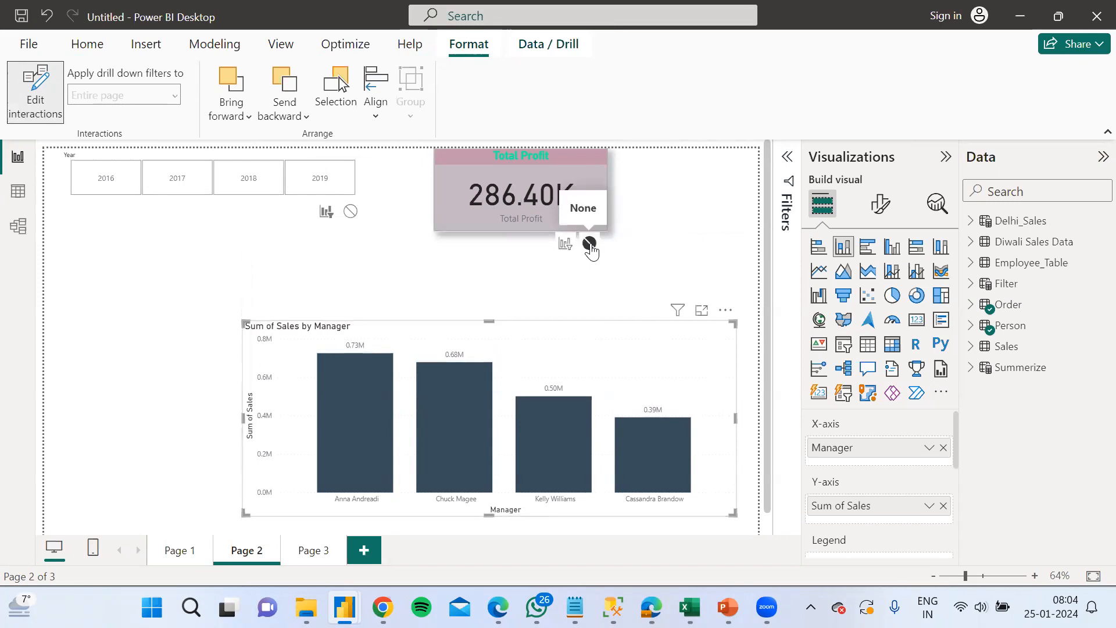
{"action": "left_click", "coordinate": [211, 246]}
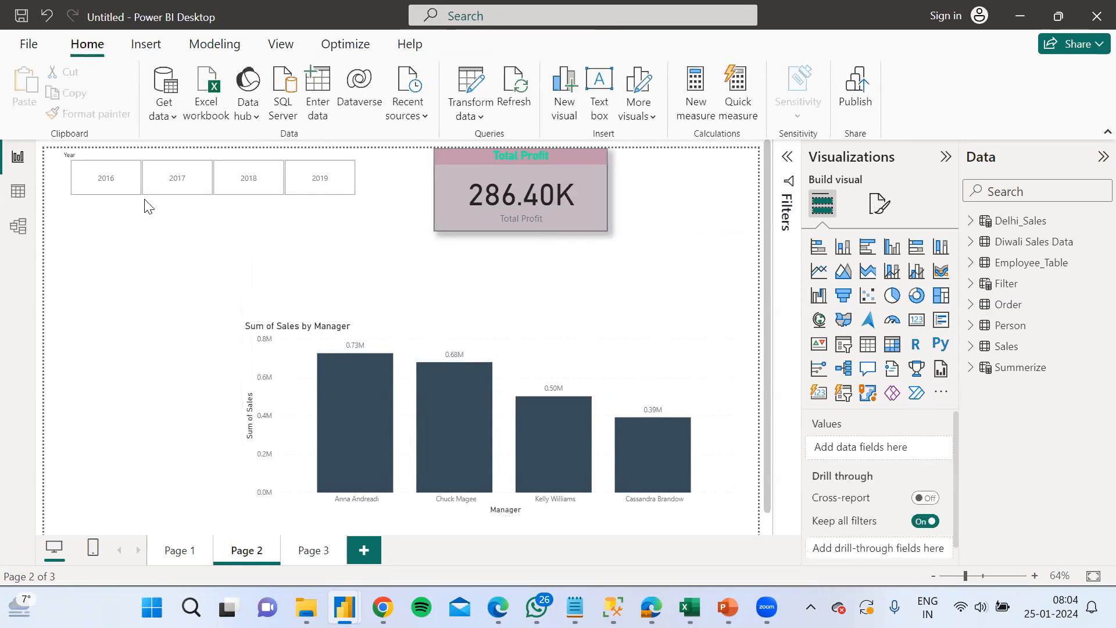
Step: Test 2017 and 2018, then set the Year slicer's interaction with the Total Profit card to None
{"action": "left_click", "coordinate": [172, 202]}
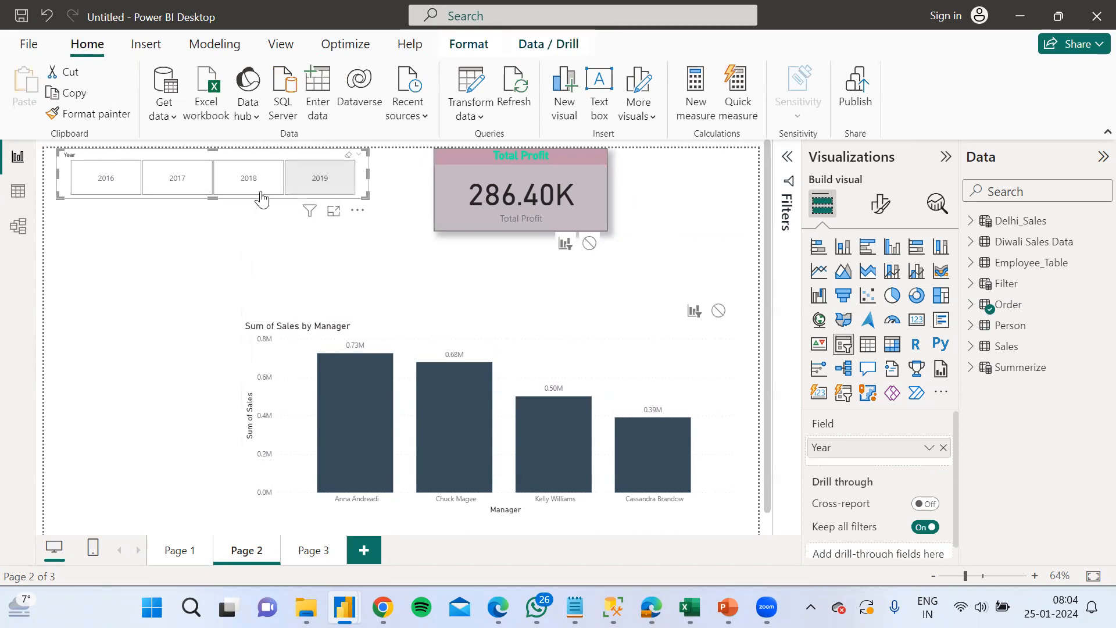
{"action": "left_click", "coordinate": [175, 179]}
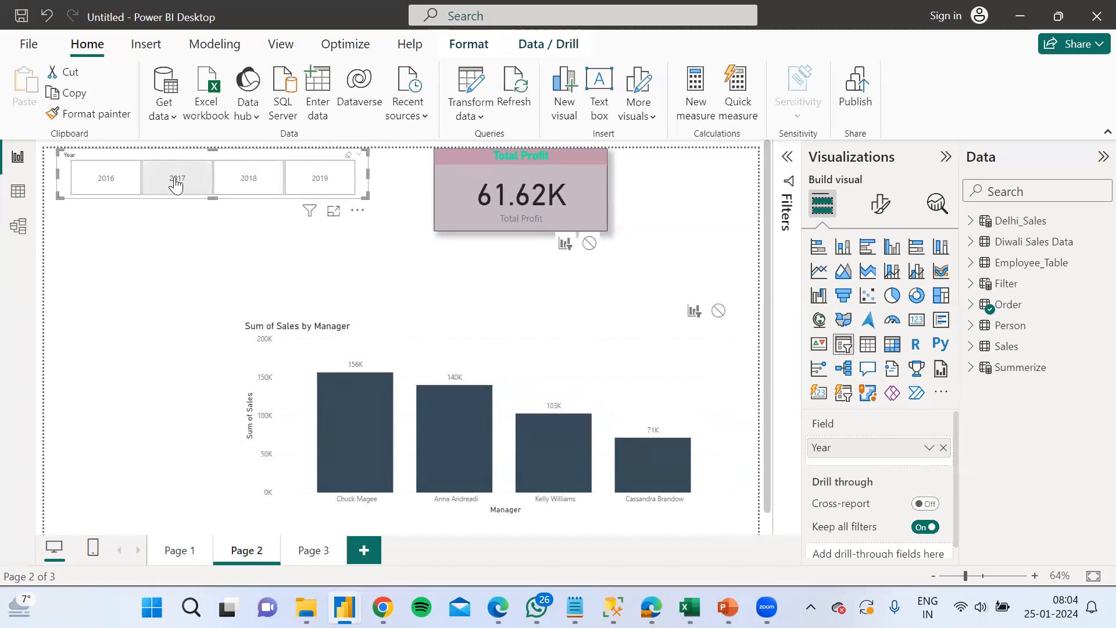
{"action": "left_click", "coordinate": [265, 180]}
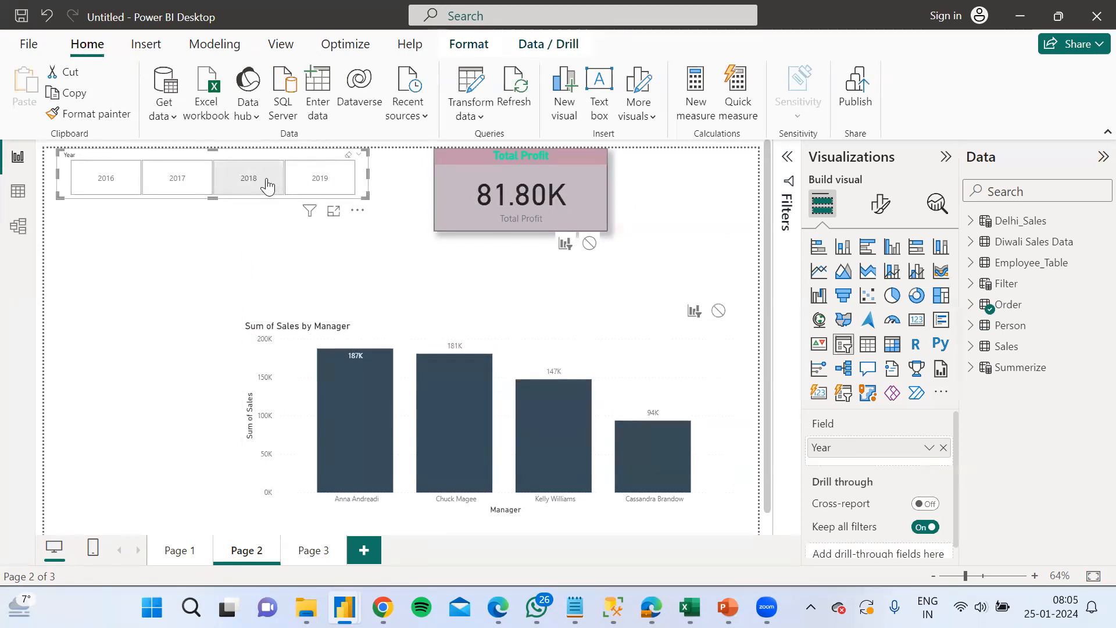
{"action": "left_click", "coordinate": [589, 244]}
{"action": "left_click", "coordinate": [302, 253]}
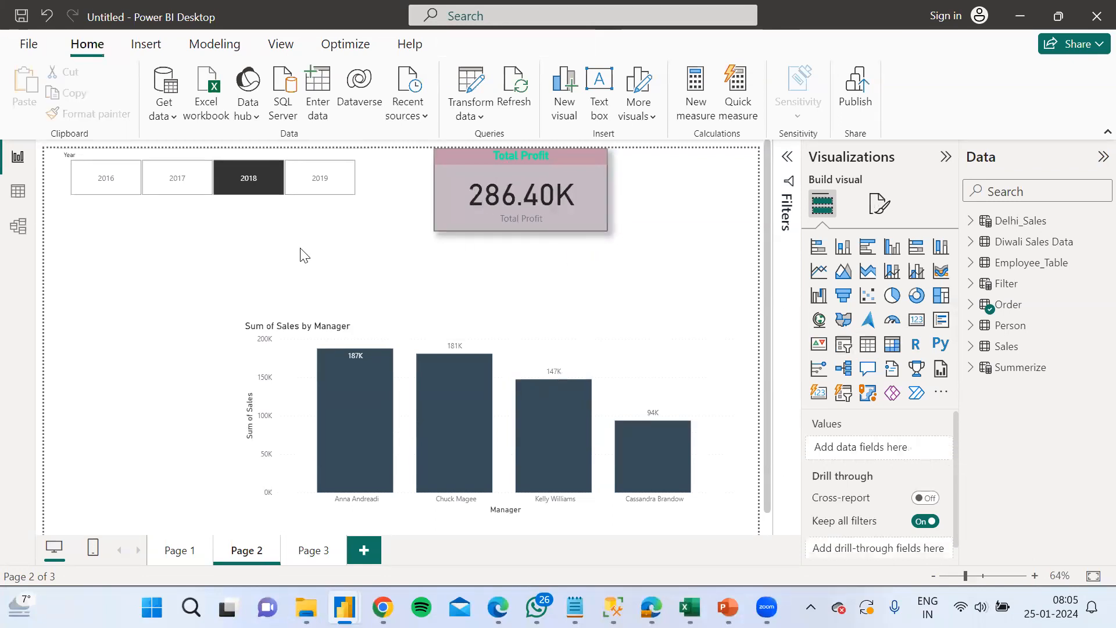
Step: Test the Year slicer with 2017, 2019, 2017 and finally 2016, confirming the card stays at 286.40K
{"action": "left_click", "coordinate": [251, 178]}
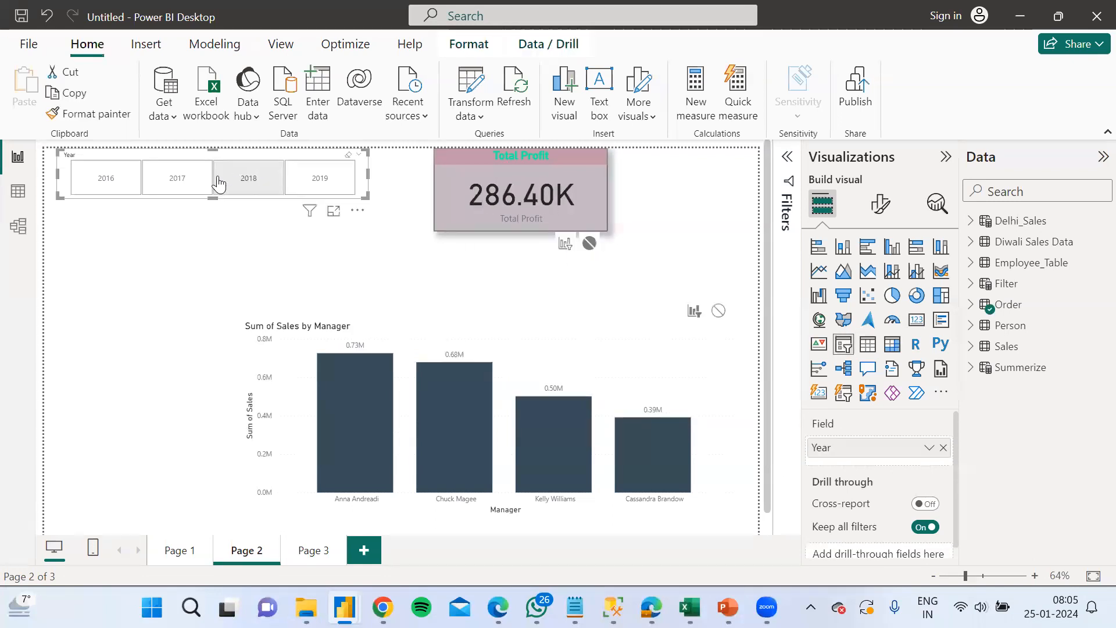
{"action": "left_click", "coordinate": [176, 180]}
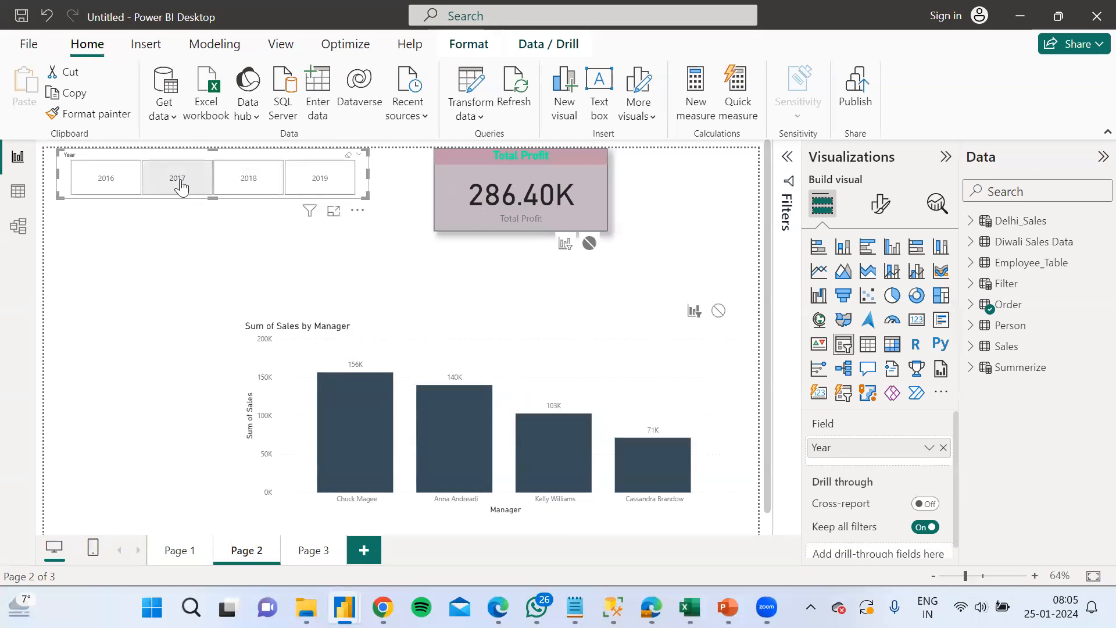
{"action": "left_click", "coordinate": [322, 176]}
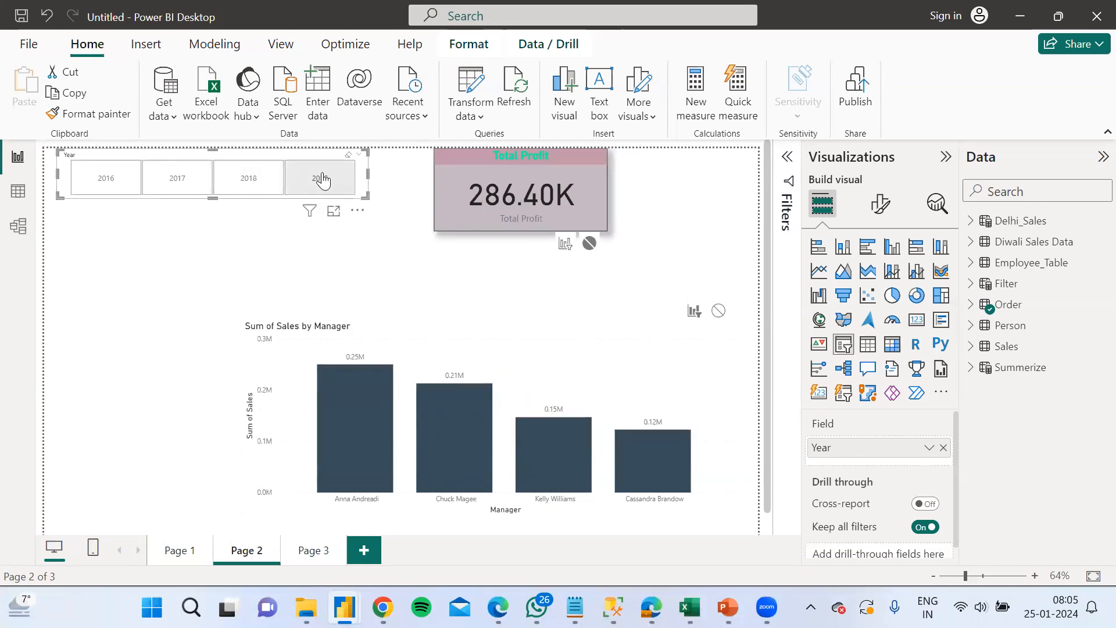
{"action": "left_click", "coordinate": [167, 187]}
{"action": "left_click", "coordinate": [111, 182]}
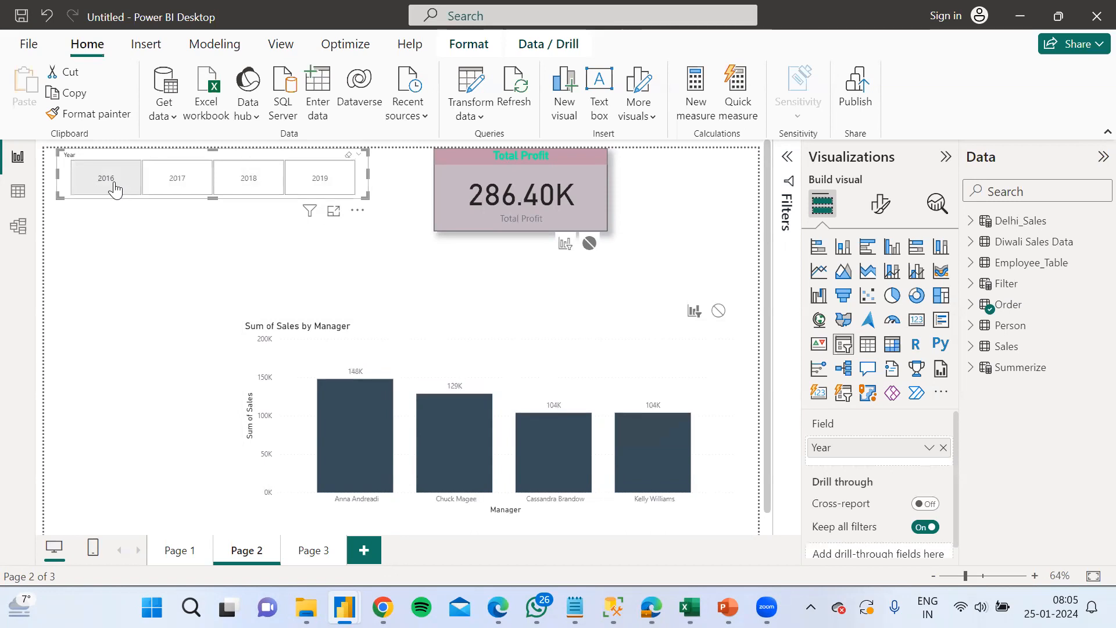
{"action": "left_click", "coordinate": [471, 46]}
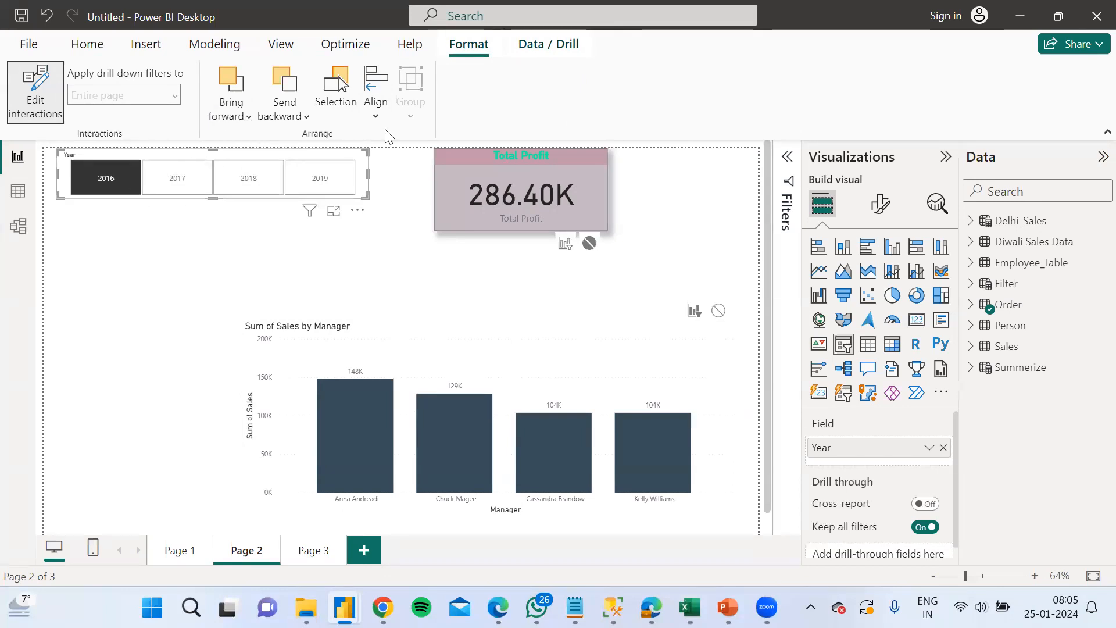
Step: Show the Data / Drill ribbon with drill actions, drill through, groups and anomaly tools
{"action": "left_click", "coordinate": [550, 46]}
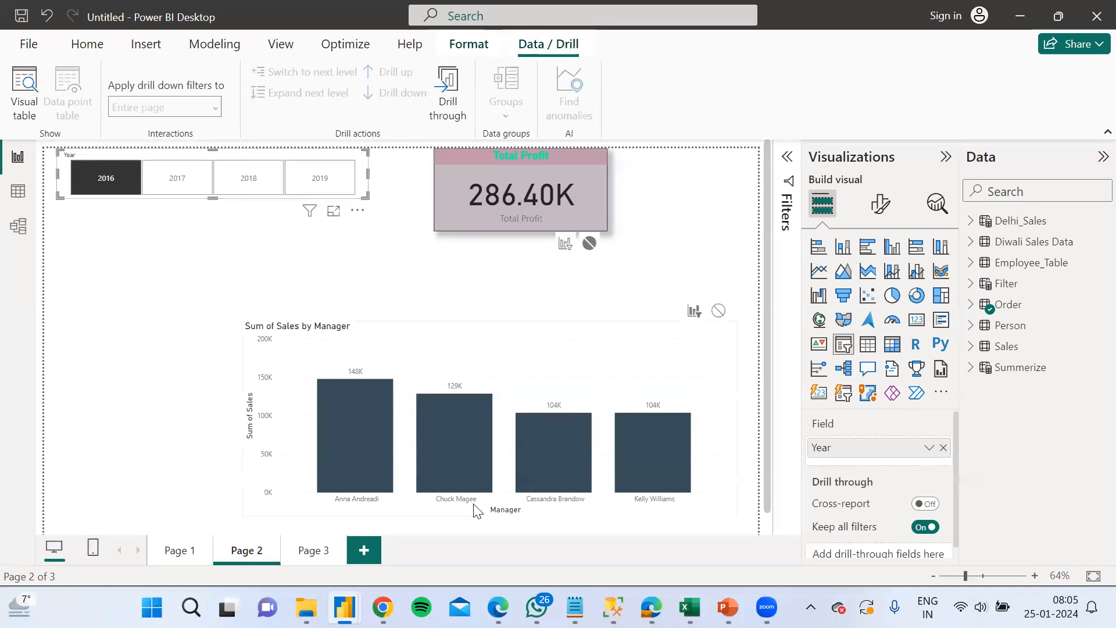
{"action": "mouse_move", "coordinate": [729, 599]}
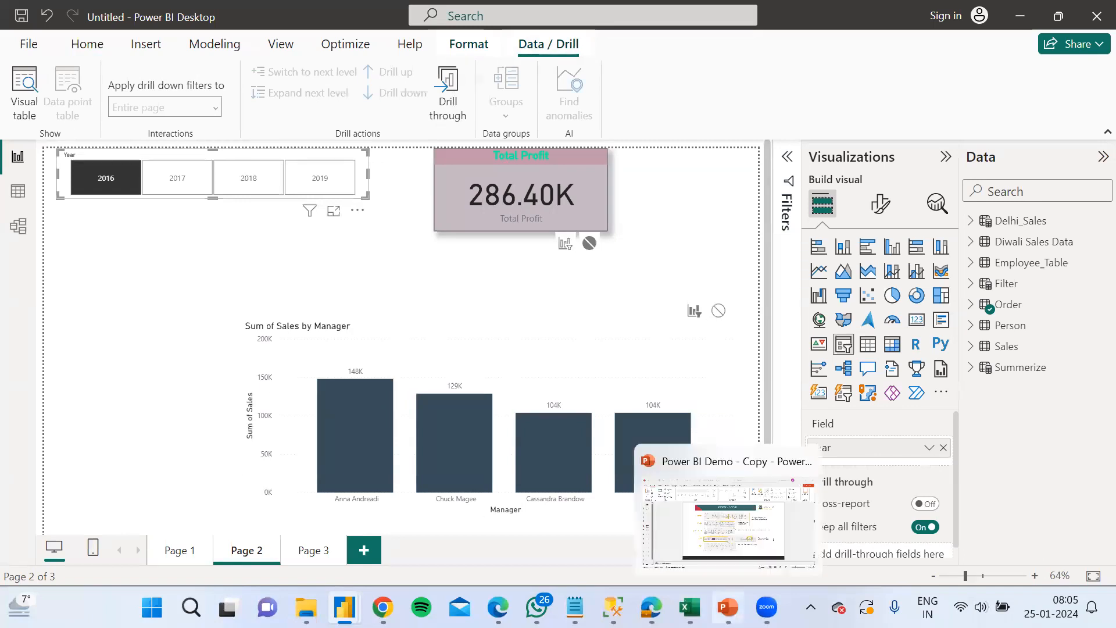
Step: Glance at PowerPoint's Report View Tabs slide, then return to Power BI's Page 2
{"action": "left_click", "coordinate": [735, 586]}
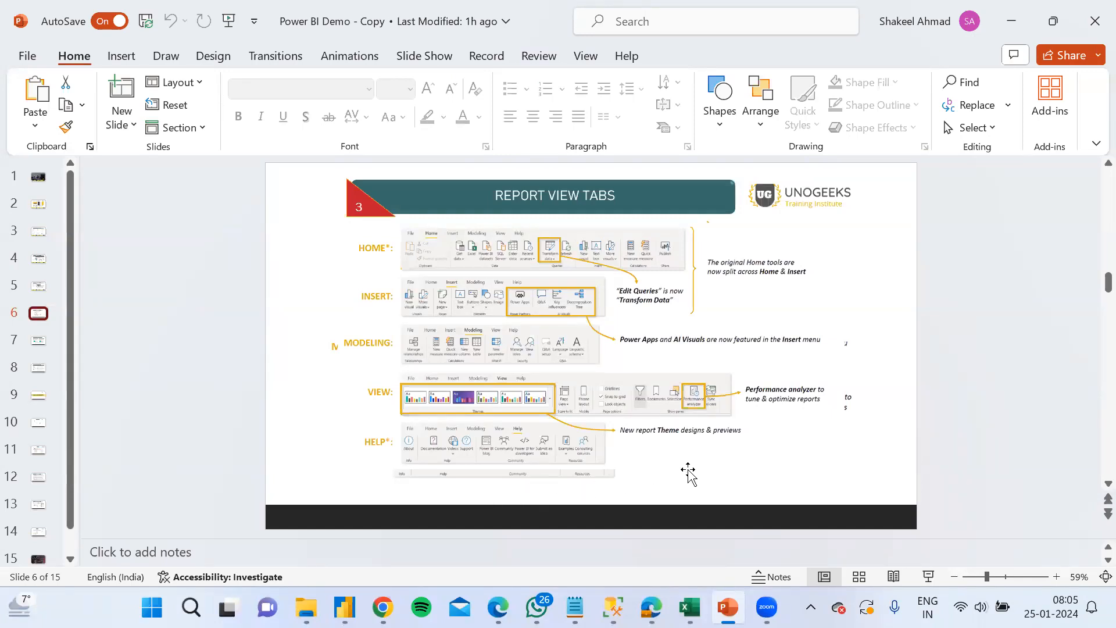
{"action": "key", "text": "alt+Tab"}
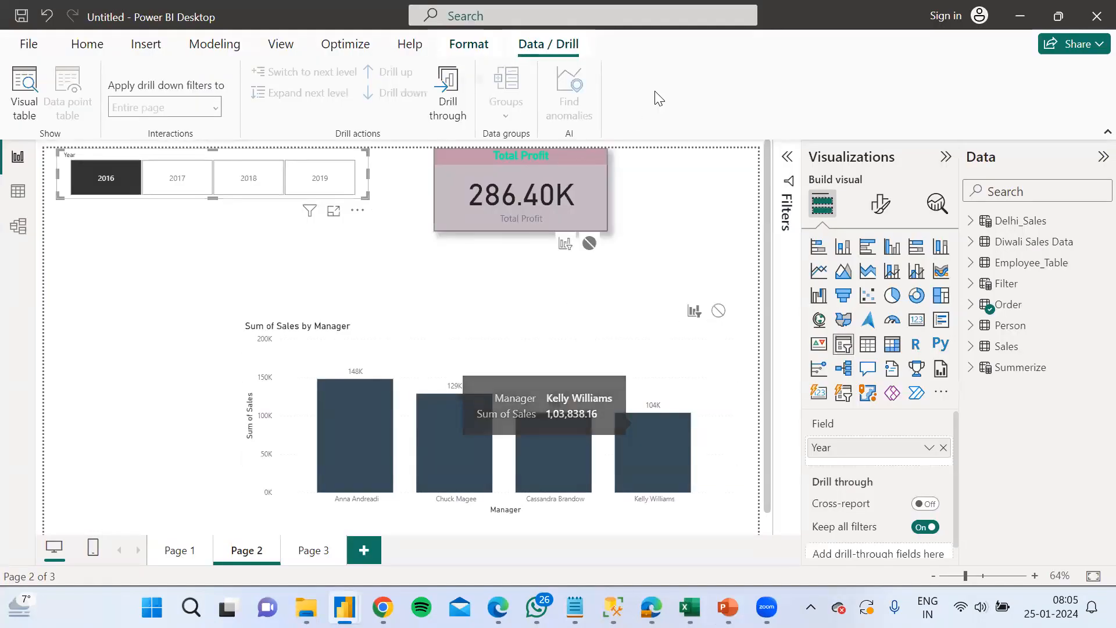
Step: Open the Performance analyzer pane from the View ribbon beside the Page 2 canvas
{"action": "left_click", "coordinate": [298, 50]}
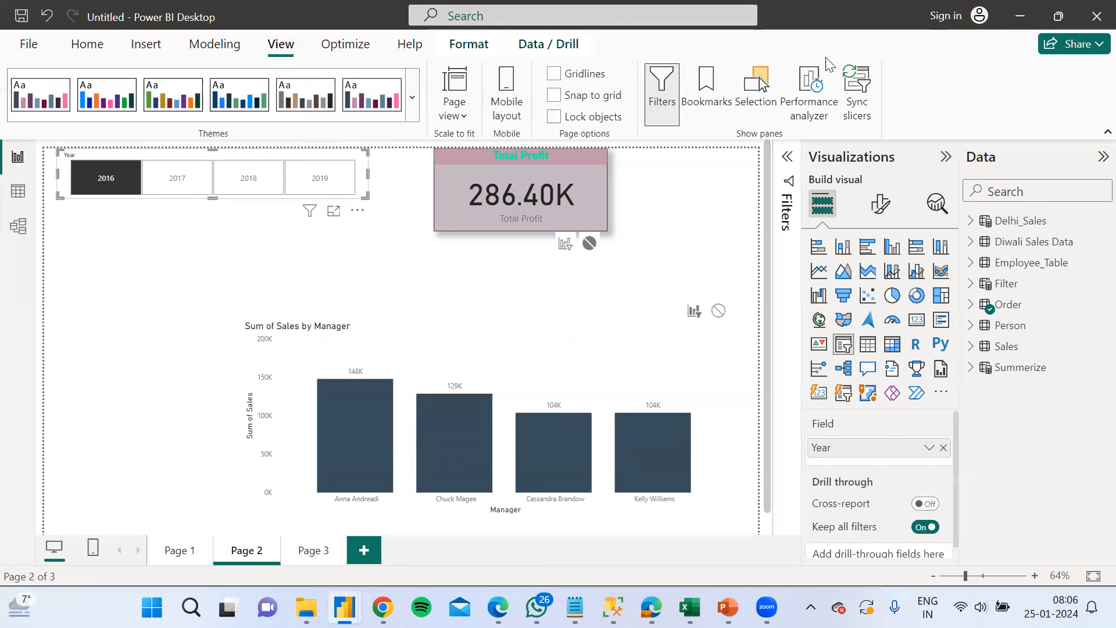
{"action": "left_click", "coordinate": [824, 103]}
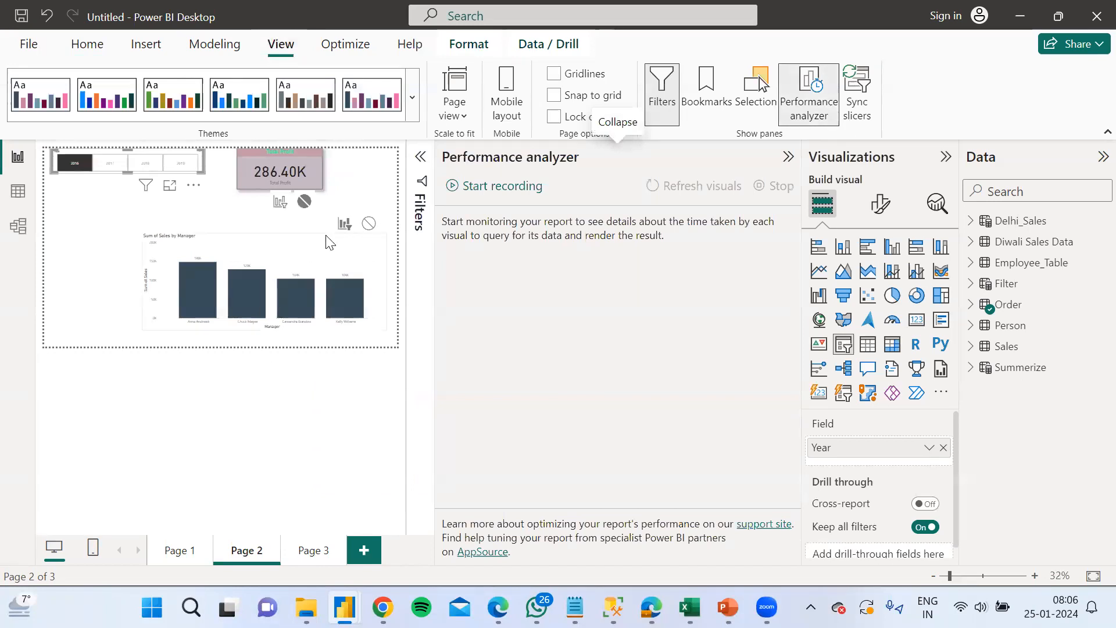
Step: Start Performance analyzer recording and switch the year slicer from 2016 to 2019
{"action": "left_click", "coordinate": [451, 187]}
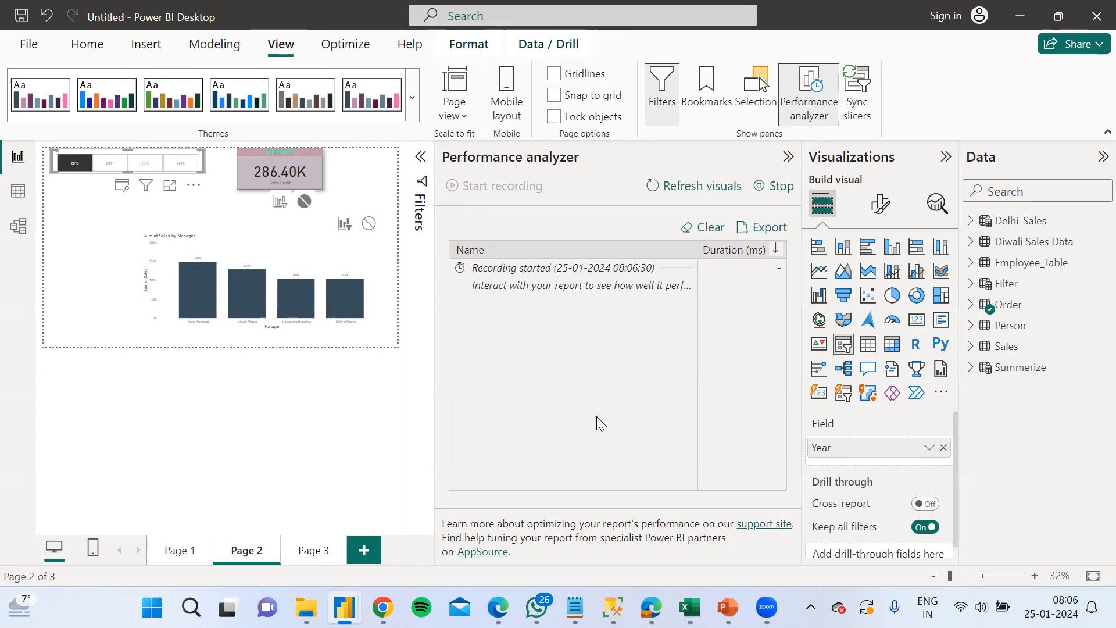
{"action": "left_click", "coordinate": [251, 267]}
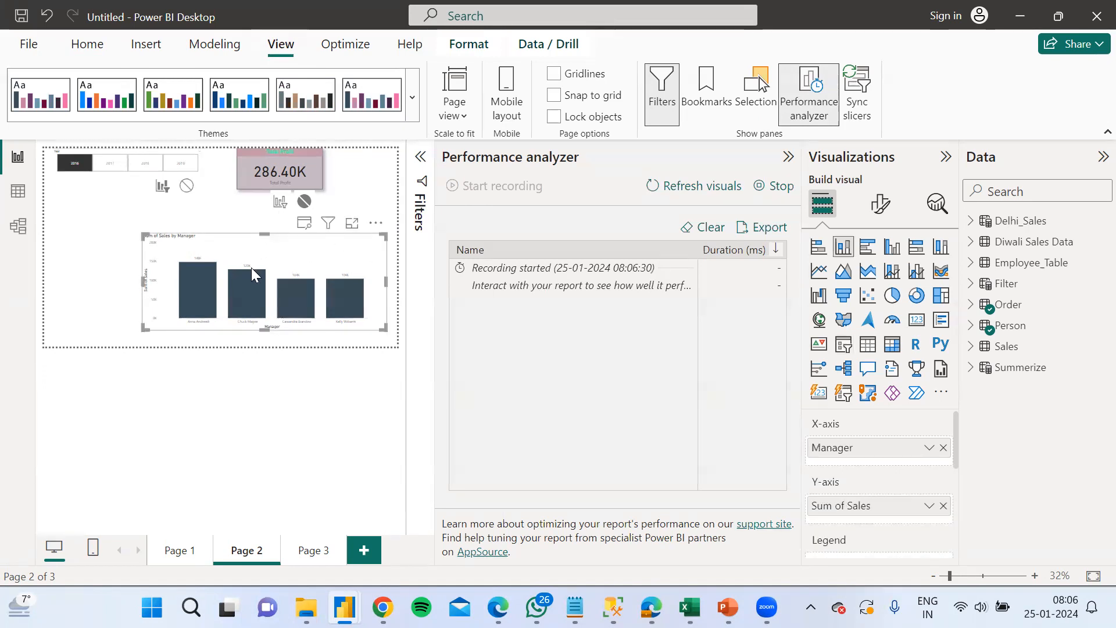
{"action": "left_click", "coordinate": [295, 181]}
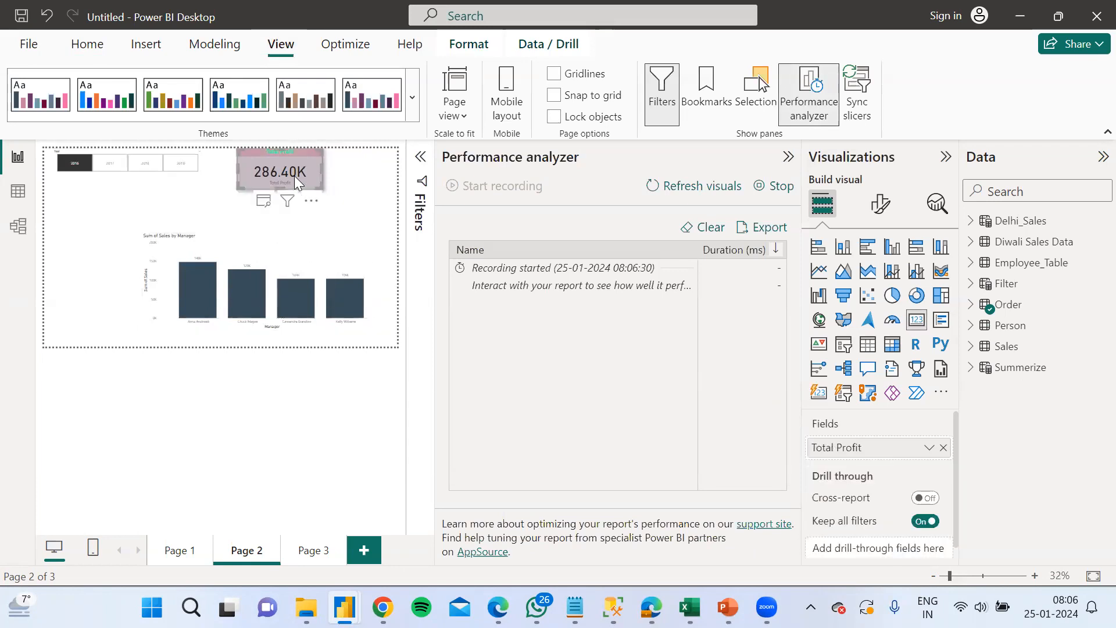
{"action": "left_click", "coordinate": [170, 170]}
{"action": "left_click", "coordinate": [170, 169]}
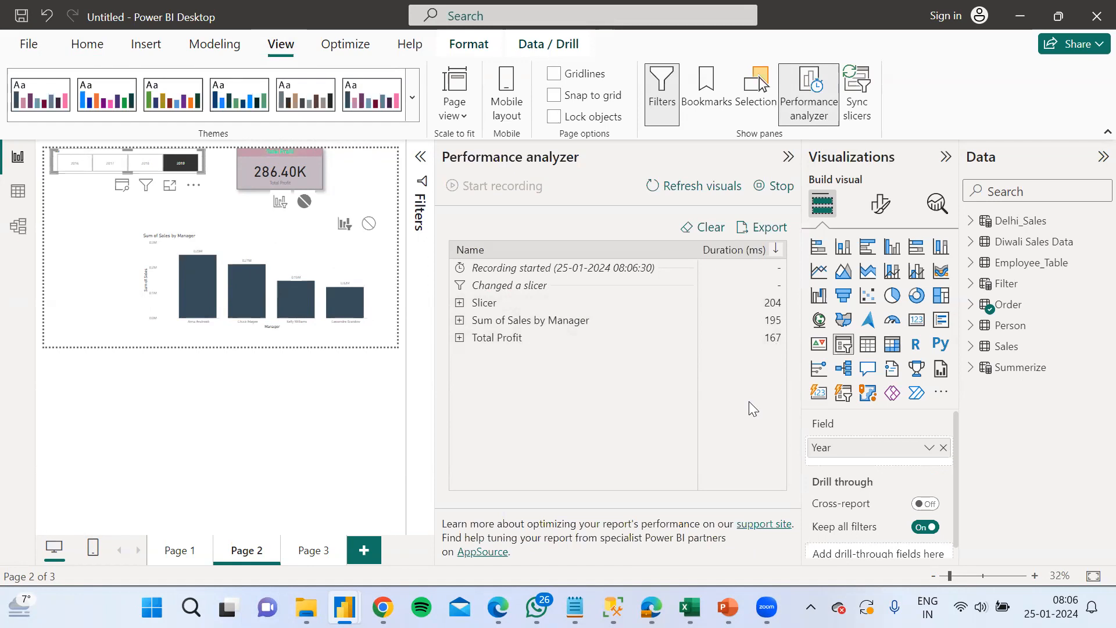
Step: Expand and collapse the Total Profit timing breakdown, then collapse the Performance analyzer pane
{"action": "left_click", "coordinate": [460, 338]}
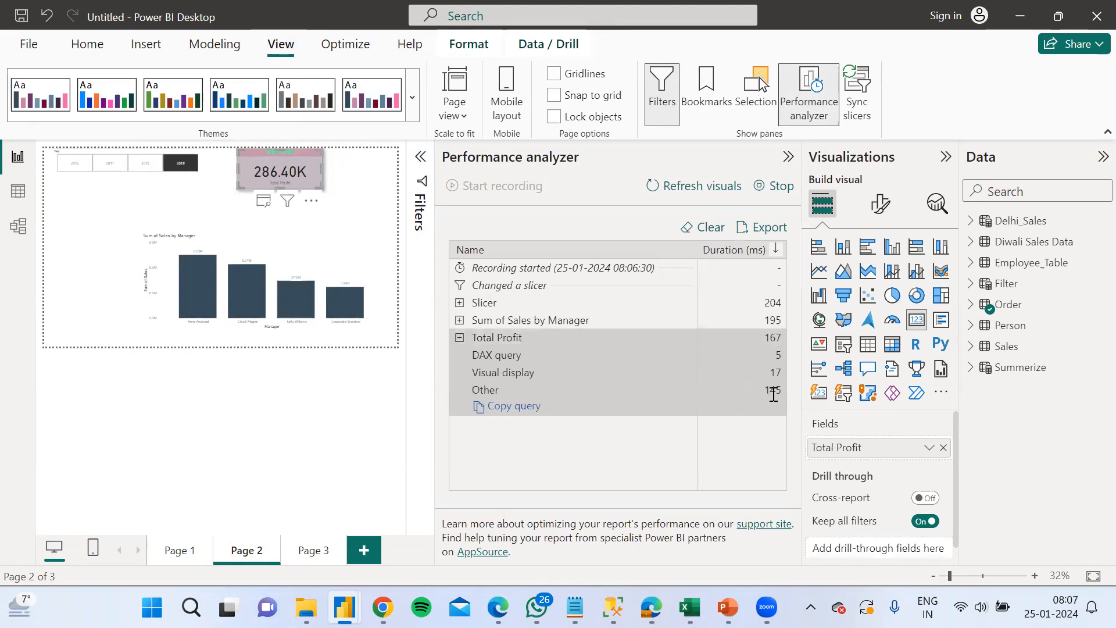
{"action": "left_click", "coordinate": [460, 337]}
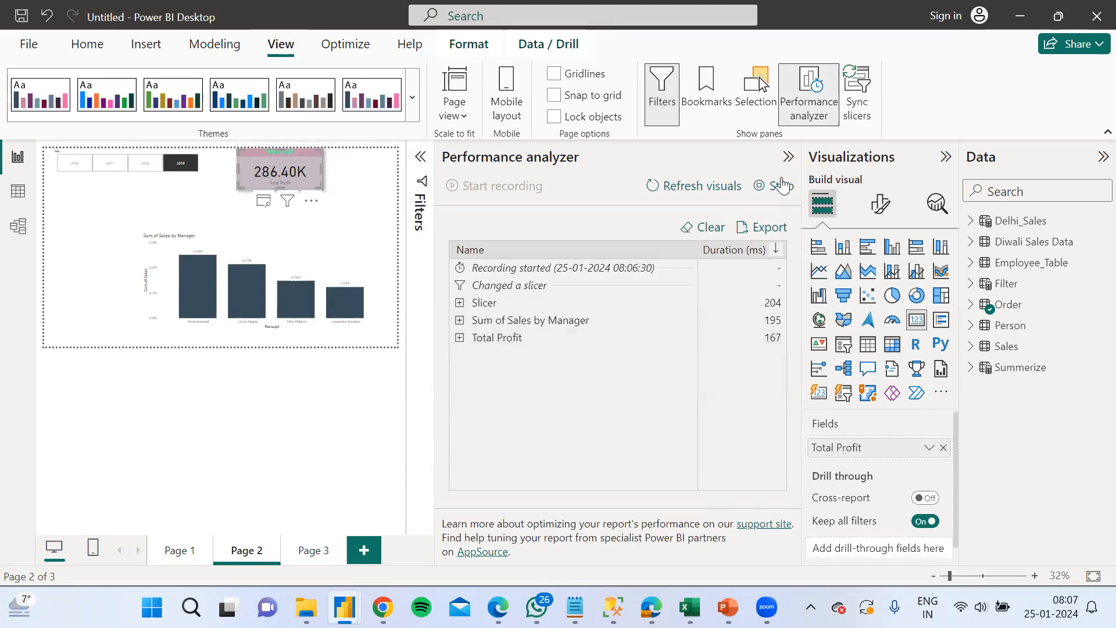
{"action": "left_click", "coordinate": [788, 158]}
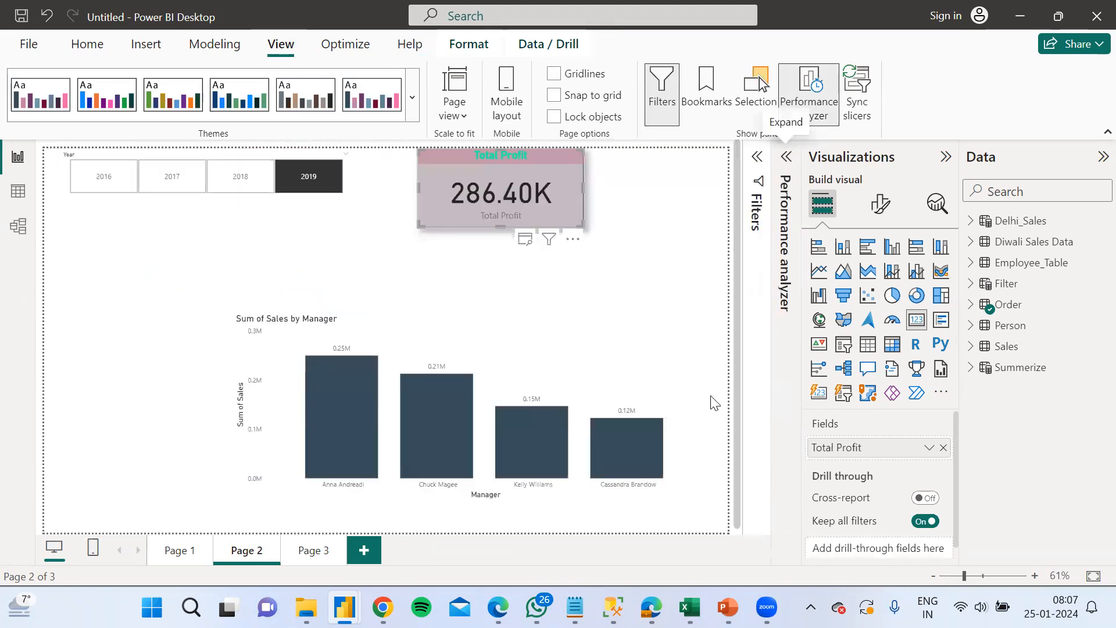
Step: Review PowerPoint slides 7 and 8 on contextual report and data tabs, then return to Power BI
{"action": "mouse_move", "coordinate": [690, 607]}
{"action": "left_click", "coordinate": [727, 607]}
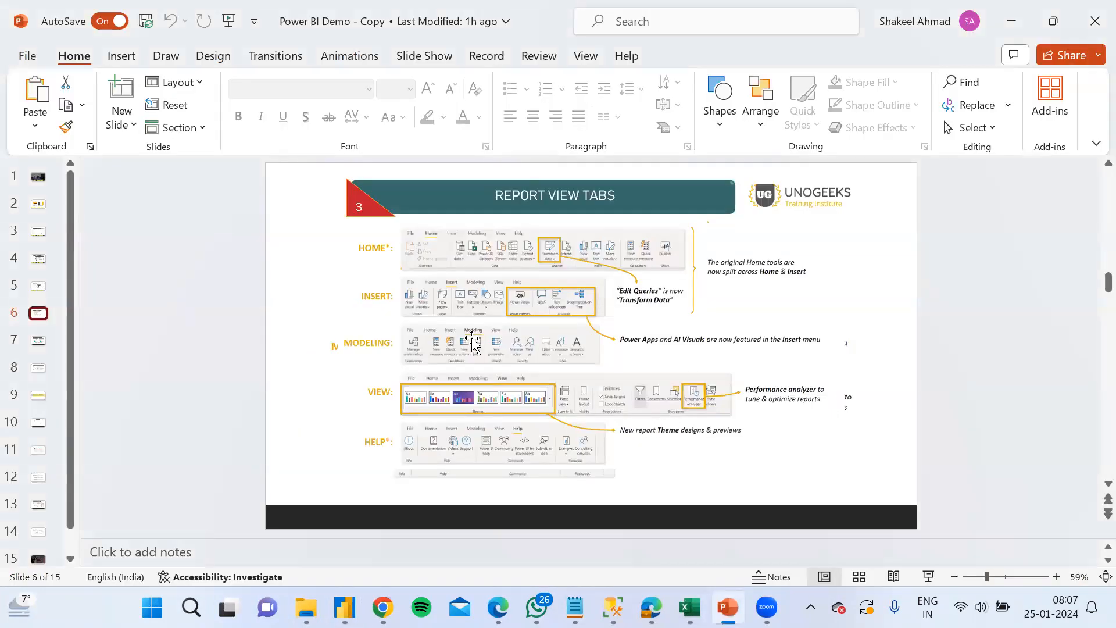
{"action": "left_click", "coordinate": [39, 340]}
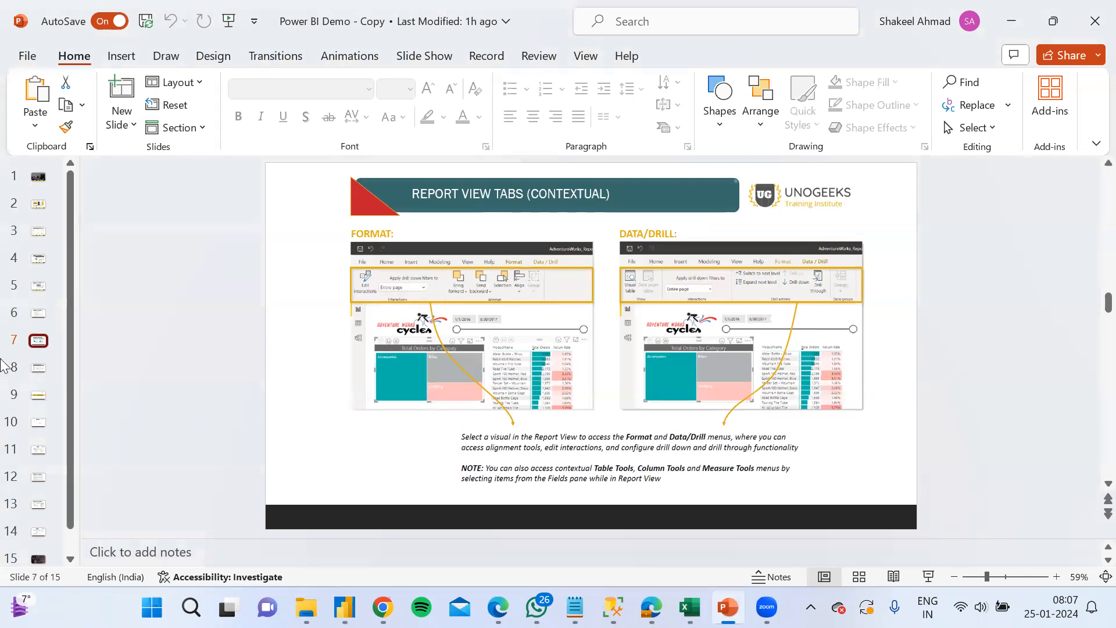
{"action": "left_click", "coordinate": [35, 367]}
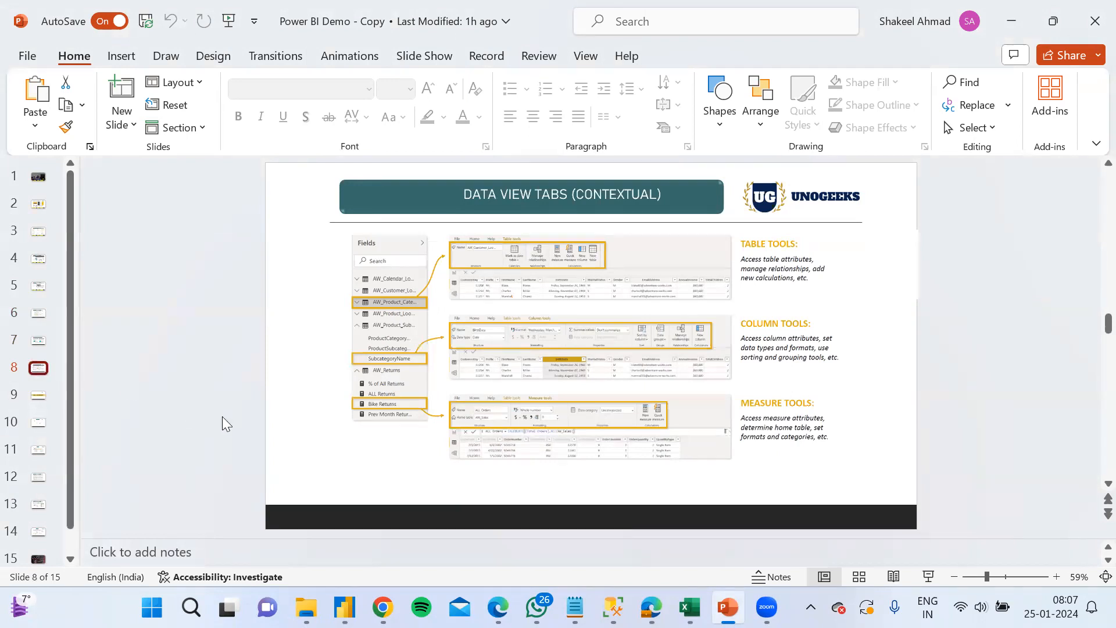
{"action": "key", "text": "alt+Tab"}
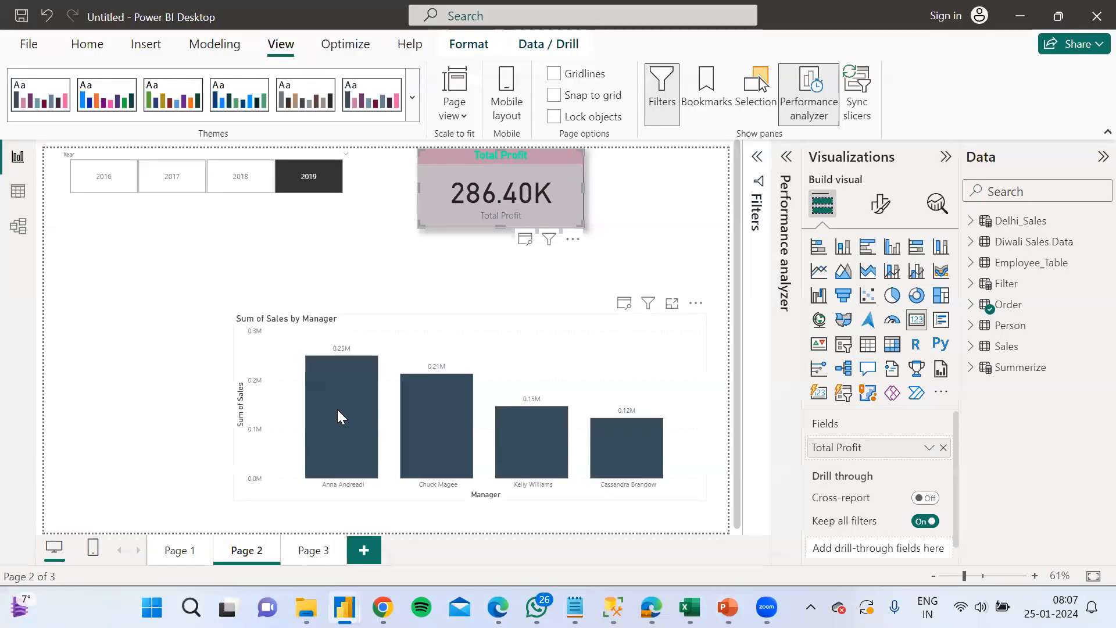
Step: Switch to Table view and display the Delhi_Sales calculated table's 1,107 rows
{"action": "left_click", "coordinate": [18, 193]}
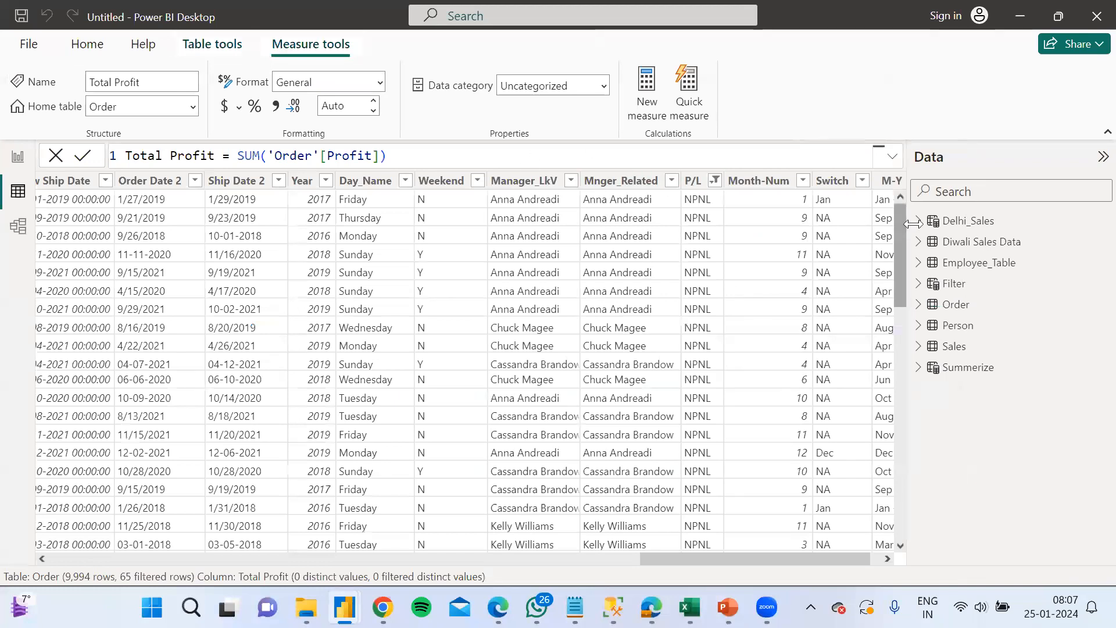
{"action": "mouse_move", "coordinate": [958, 227]}
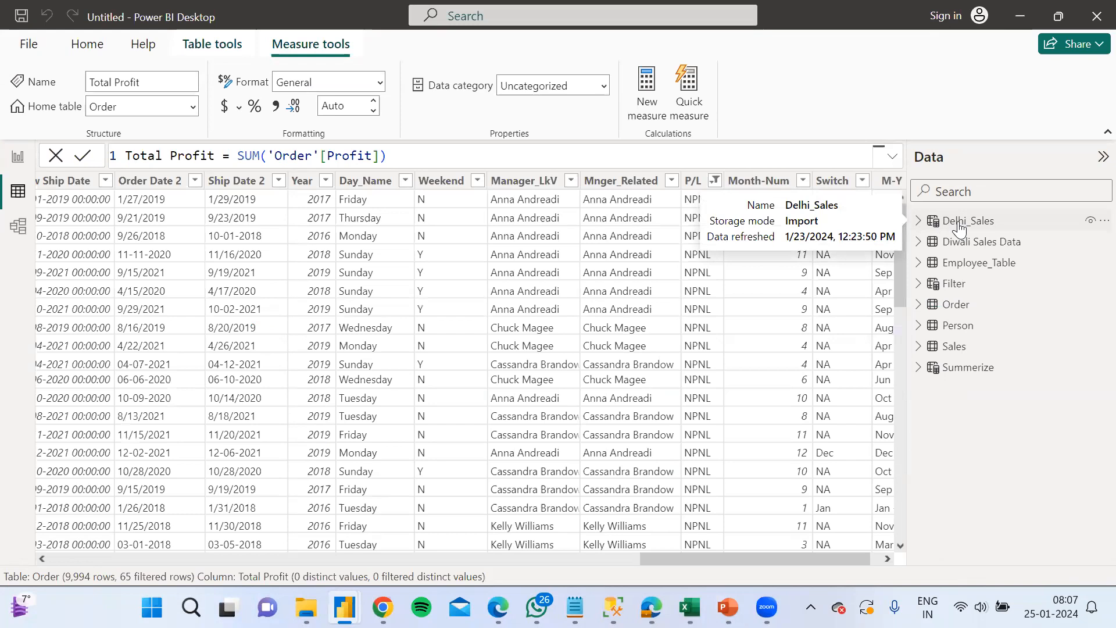
{"action": "left_click", "coordinate": [957, 226]}
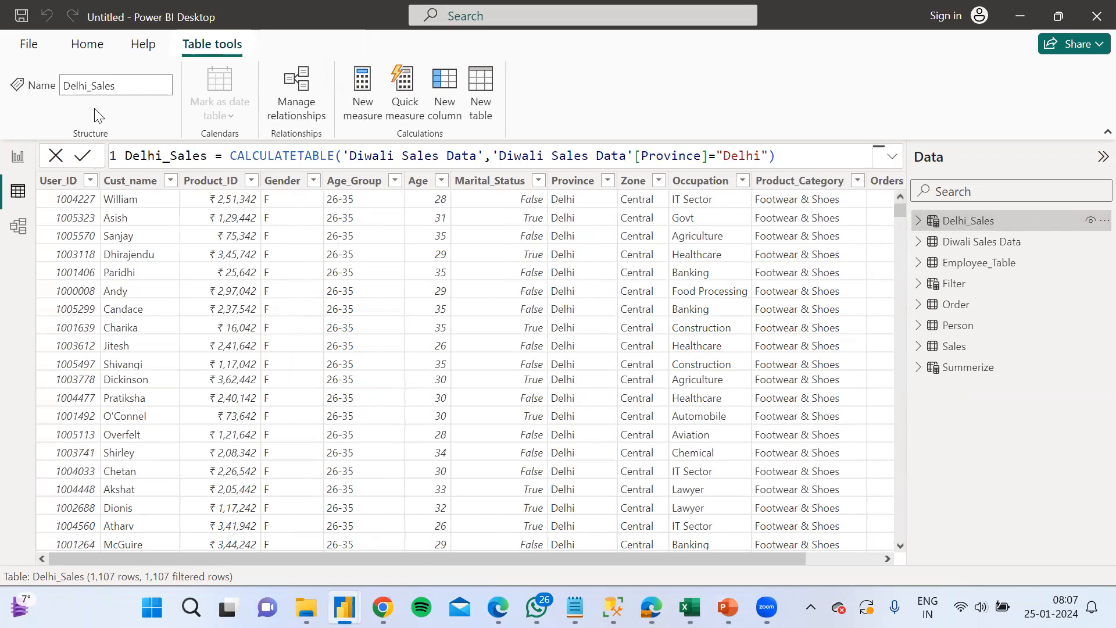
Step: Change the table name in the Table tools Name box from Delhi_Sales to Summerize_Sales
{"action": "left_click", "coordinate": [96, 89]}
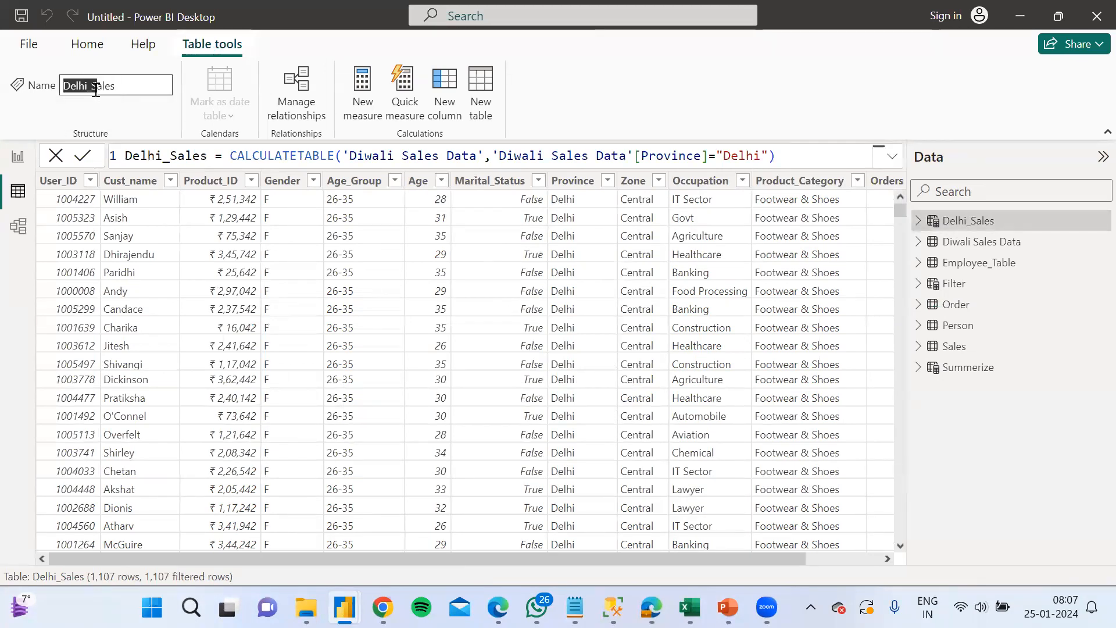
{"action": "double_click", "coordinate": [114, 92]}
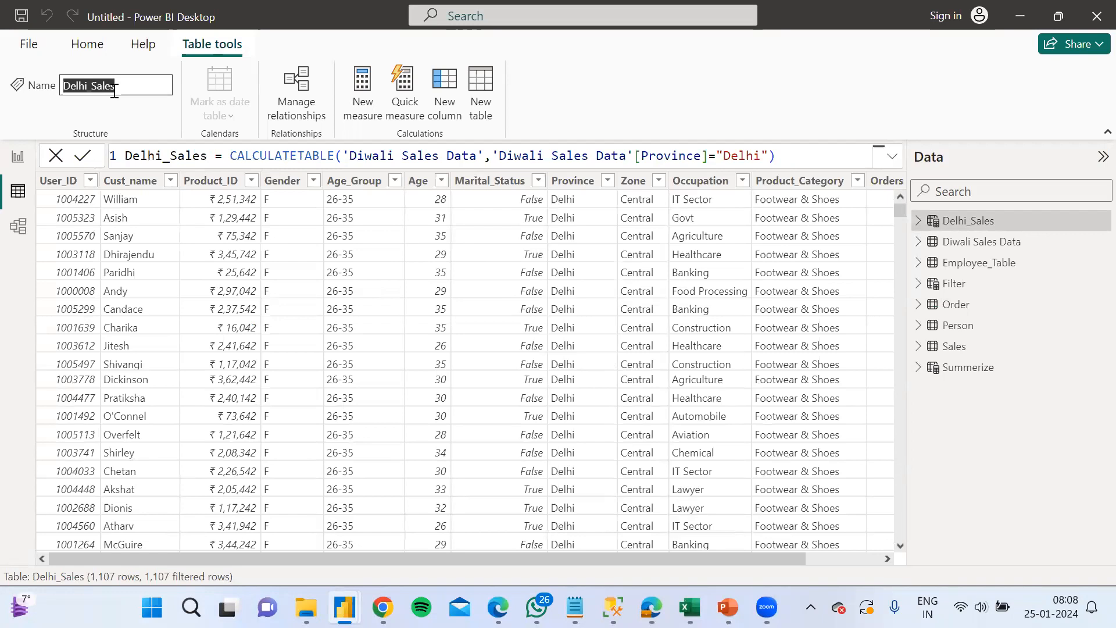
{"action": "left_click", "coordinate": [115, 90]}
{"action": "left_click", "coordinate": [88, 87]}
{"action": "key", "text": "BackSpace"}
{"action": "key", "text": "BackSpace"}
{"action": "key", "text": "BackSpace"}
{"action": "key", "text": "BackSpace"}
{"action": "key", "text": "BackSpace"}
{"action": "type", "text": "St"}
{"action": "key", "text": "BackSpace"}
{"action": "type", "text": "ummerizew"}
{"action": "key", "text": "BackSpace"}
{"action": "type", "text": "e"}
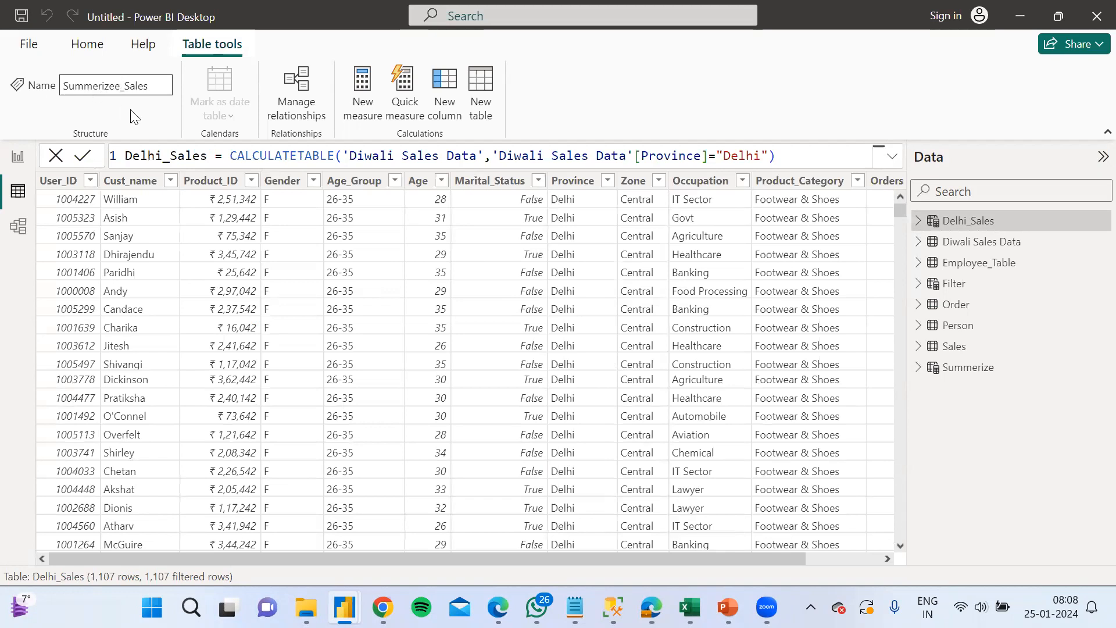
{"action": "key", "text": "BackSpace"}
{"action": "key", "text": "ctrl+a"}
{"action": "key", "text": "Return"}
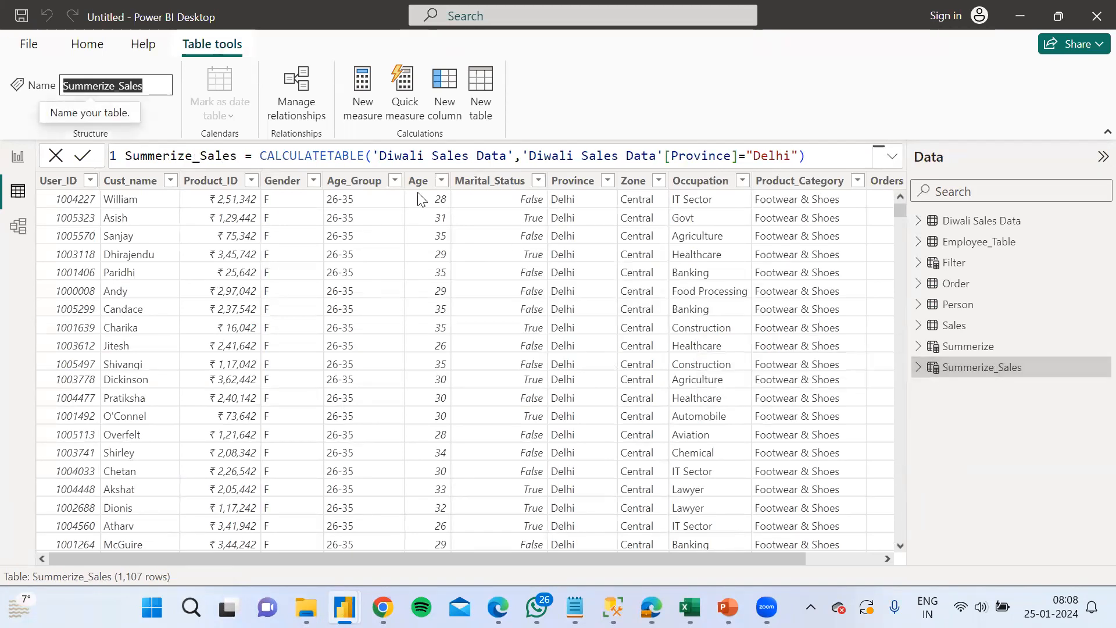
{"action": "left_click", "coordinate": [160, 124]}
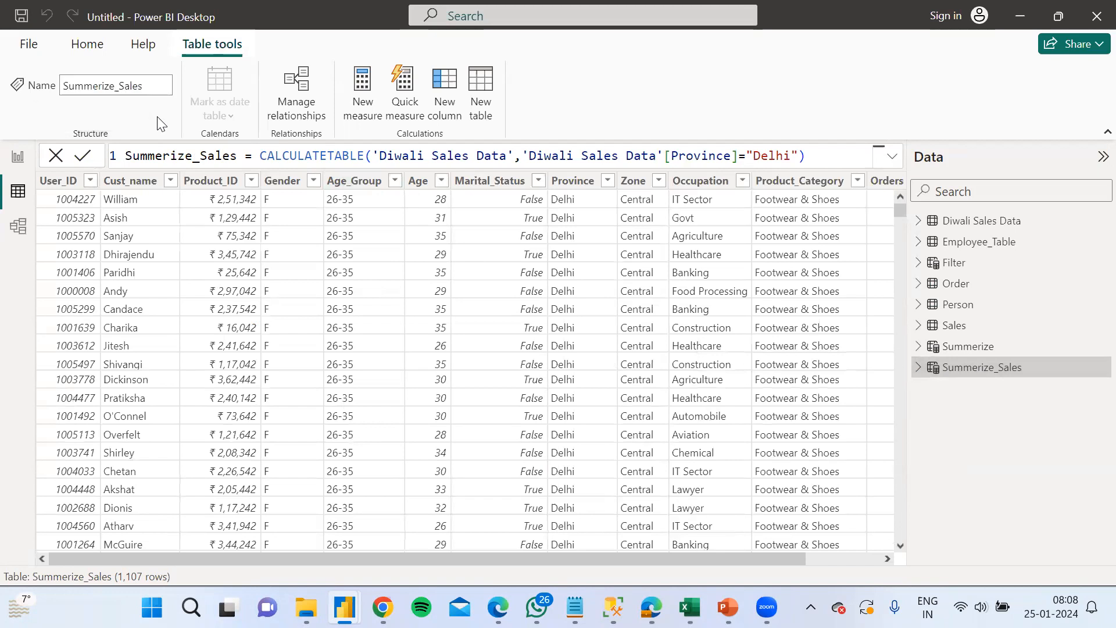
{"action": "left_click", "coordinate": [303, 112]}
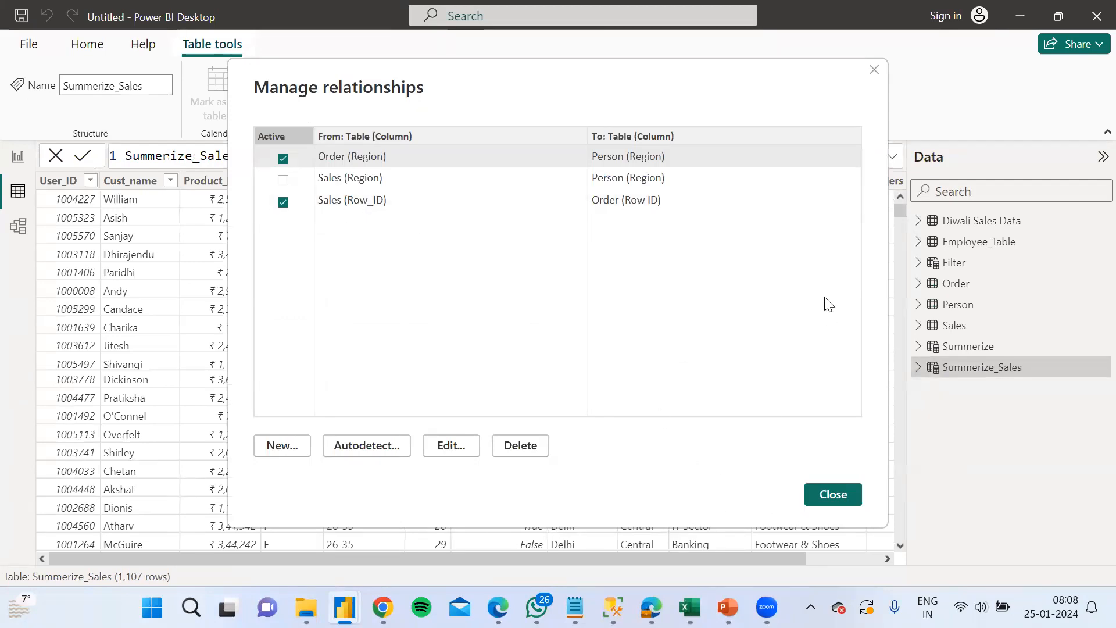
{"action": "left_click", "coordinate": [874, 73]}
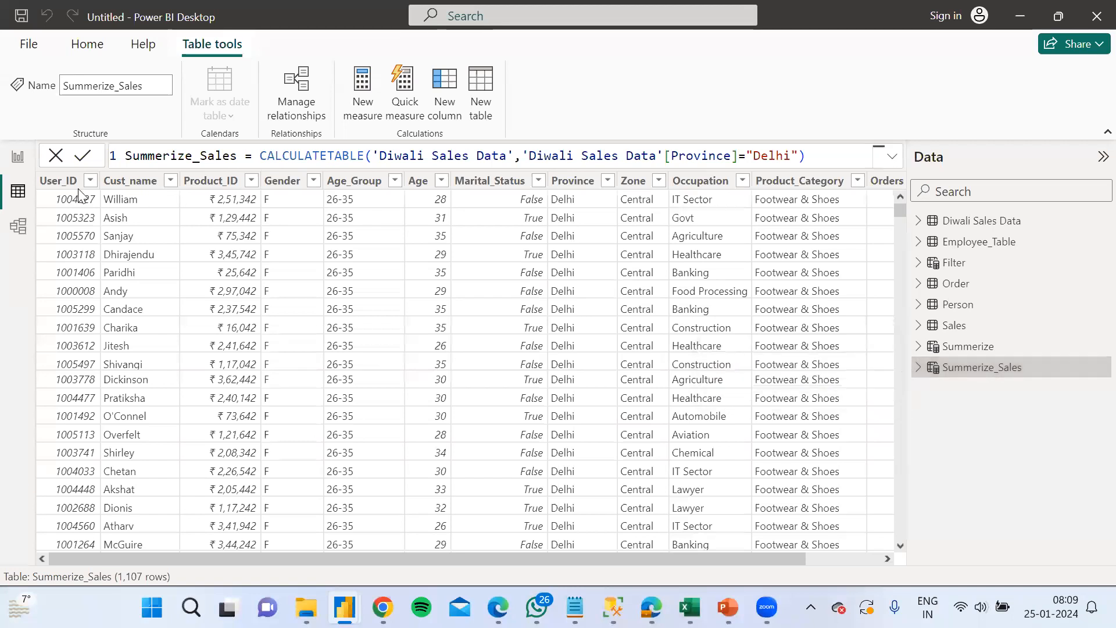
Step: Expand Diwali Sales Data and select its Orders column, showing Whole number and Sum
{"action": "left_click", "coordinate": [919, 368]}
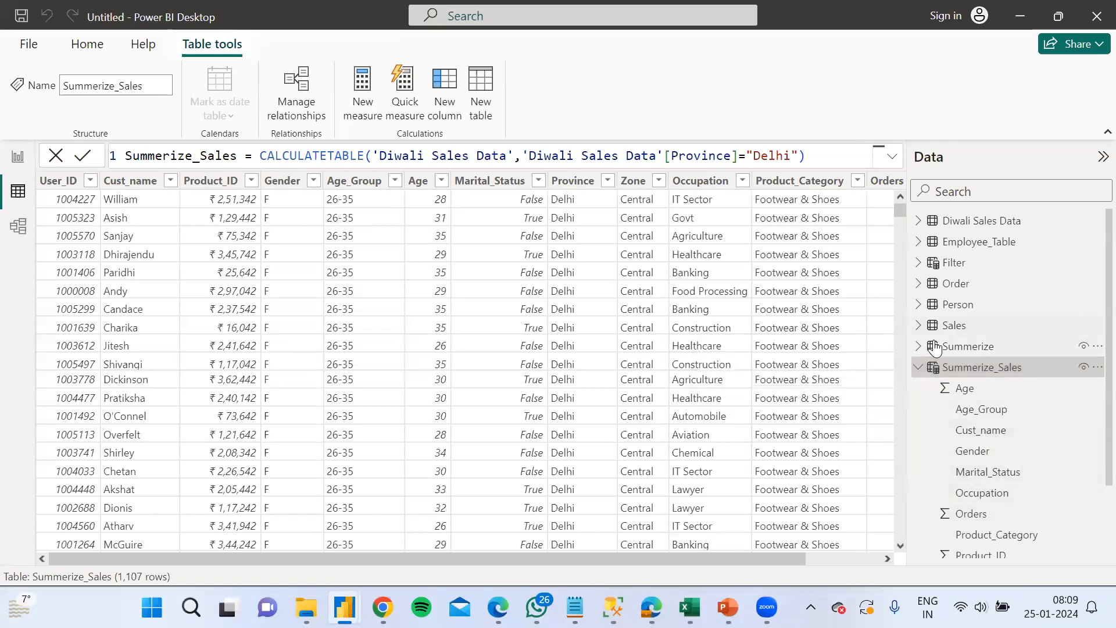
{"action": "left_click", "coordinate": [919, 367]}
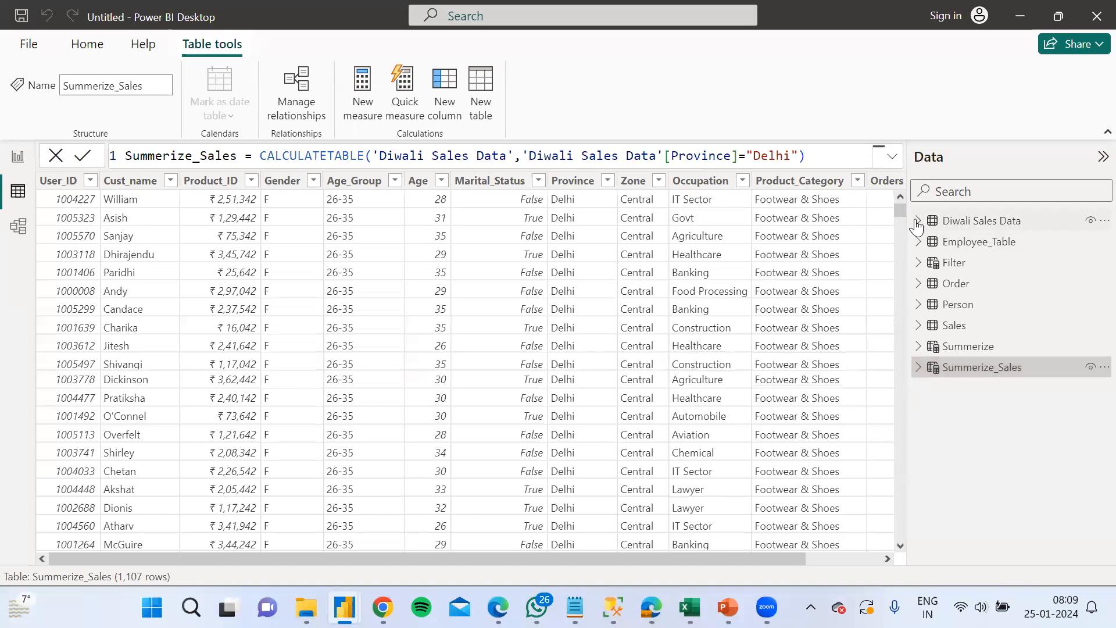
{"action": "left_click", "coordinate": [918, 221]}
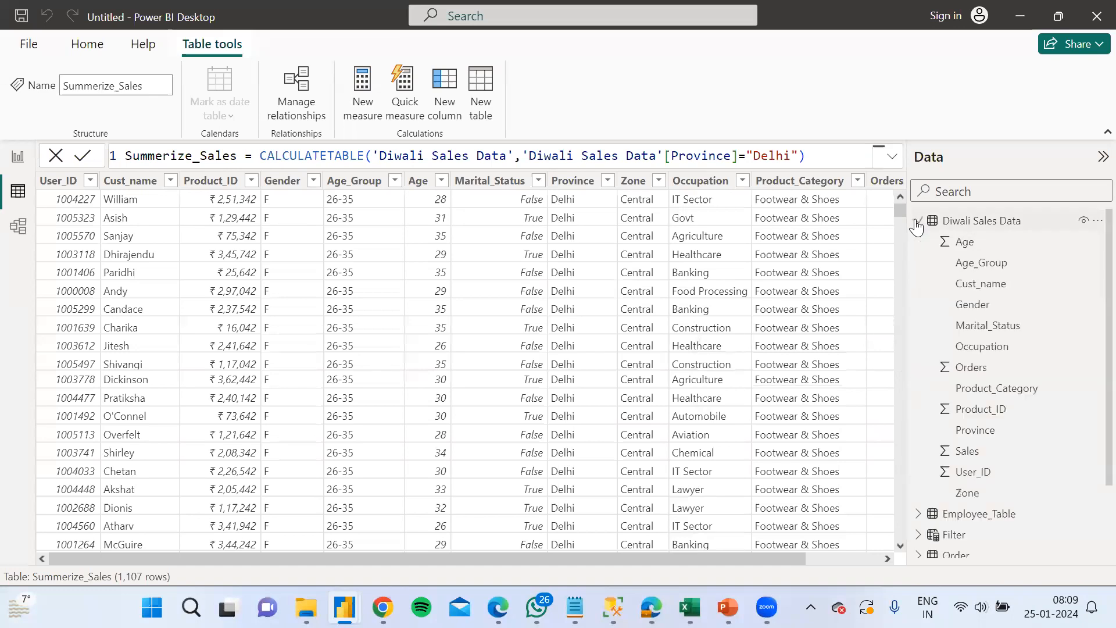
{"action": "left_click", "coordinate": [982, 372]}
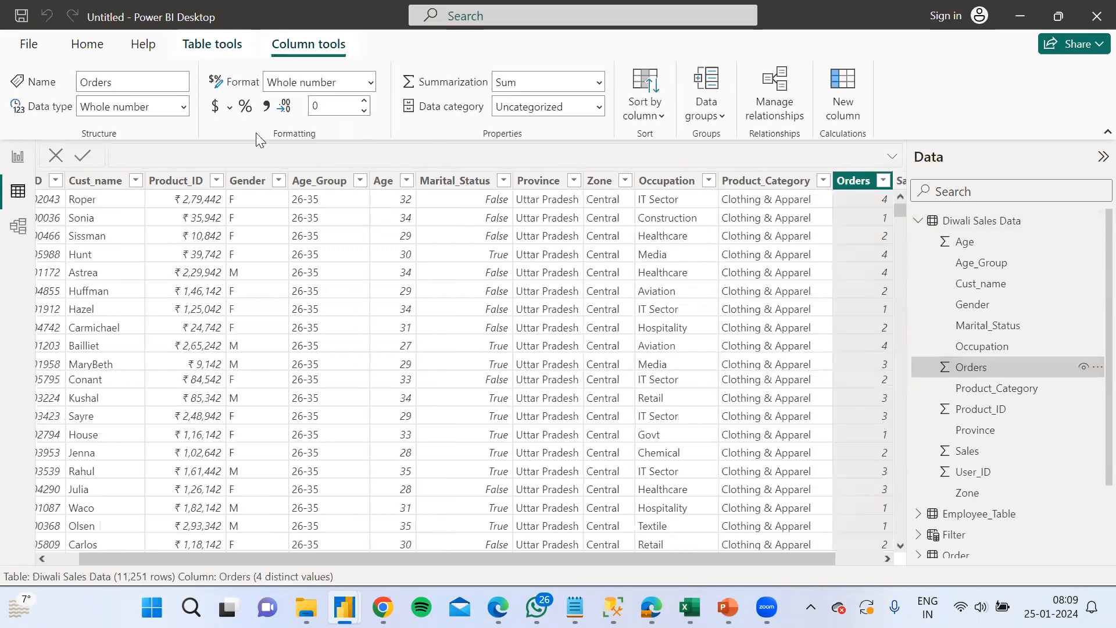
Step: Expand the Sales table in the Data pane and select its Order_Date column
{"action": "left_click", "coordinate": [112, 83]}
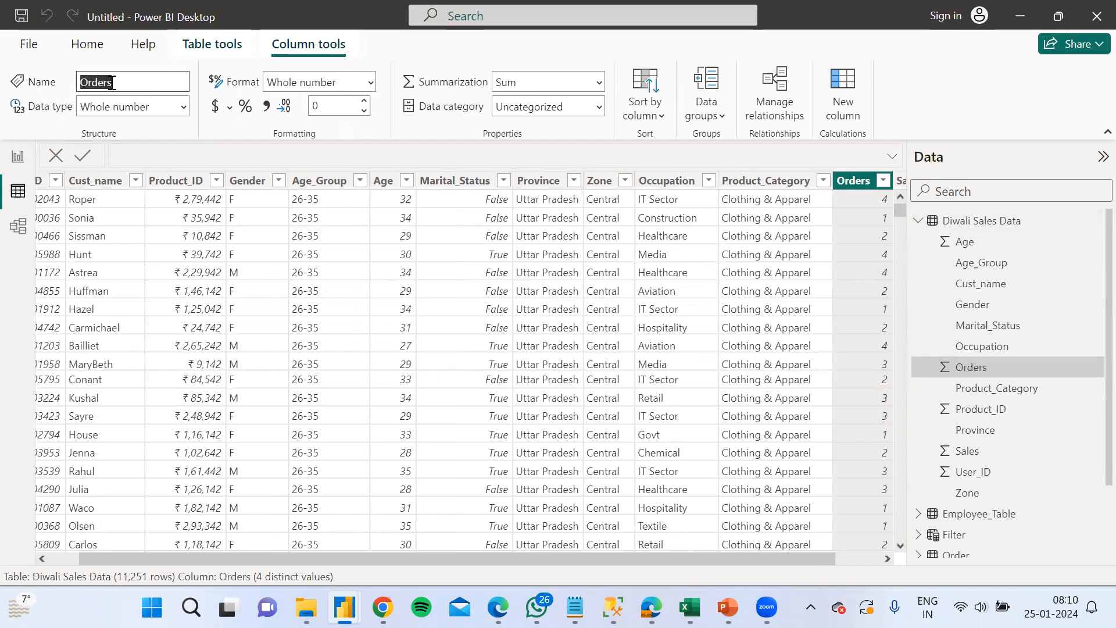
{"action": "left_click", "coordinate": [132, 81]}
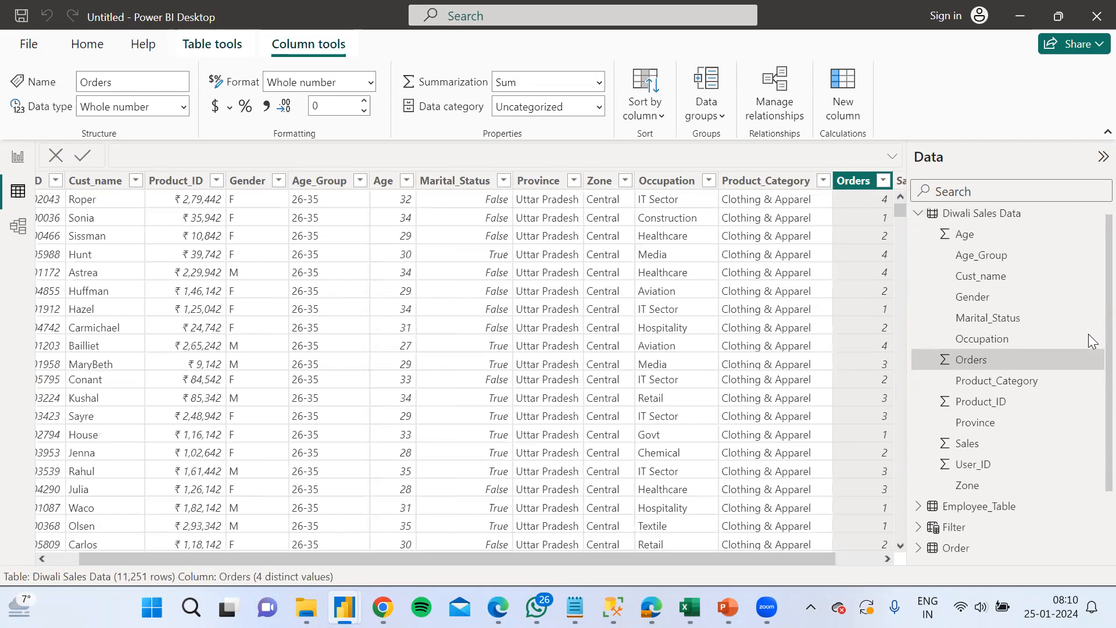
{"action": "scroll", "coordinate": [1090, 349], "scroll_direction": "down", "scroll_amount": 3}
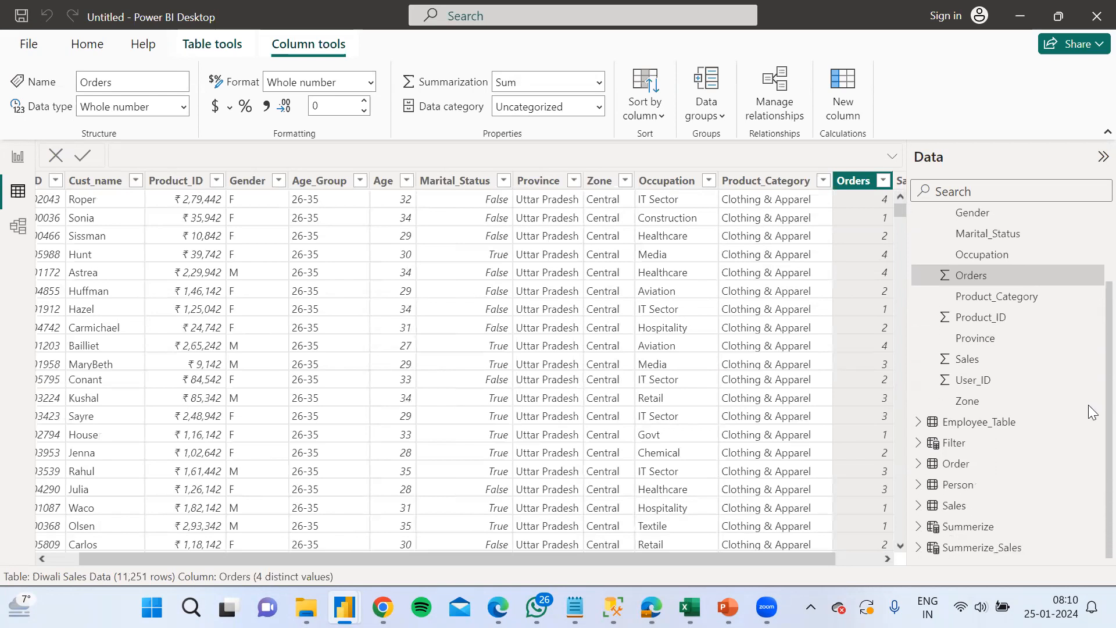
{"action": "left_click", "coordinate": [919, 506]}
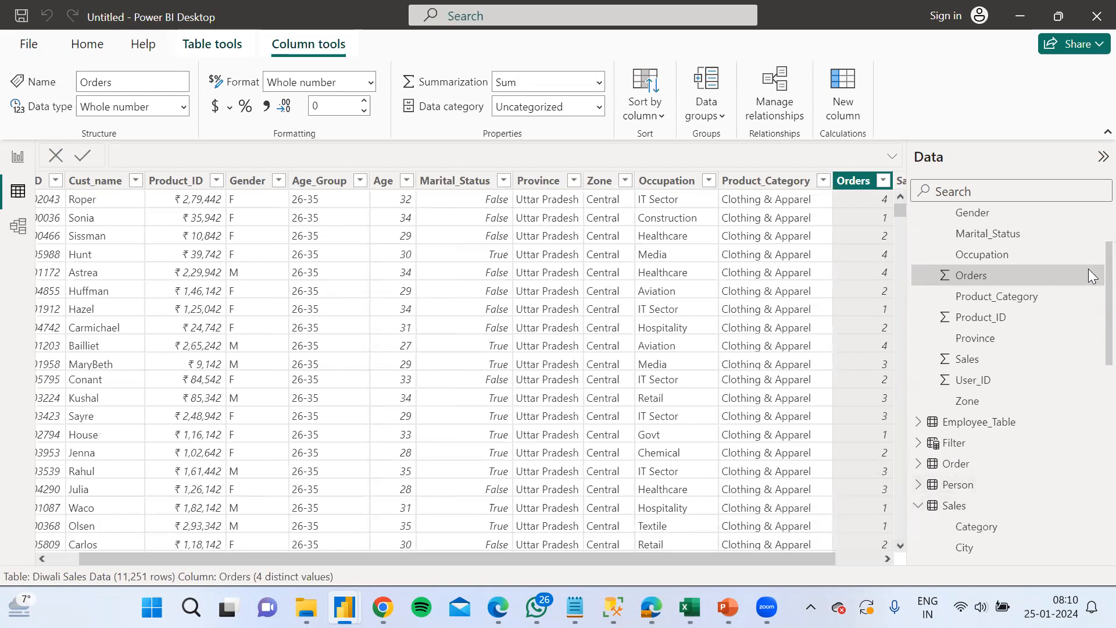
{"action": "scroll", "coordinate": [1089, 270], "scroll_direction": "down", "scroll_amount": 4}
{"action": "scroll", "coordinate": [1087, 363], "scroll_direction": "down", "scroll_amount": 1}
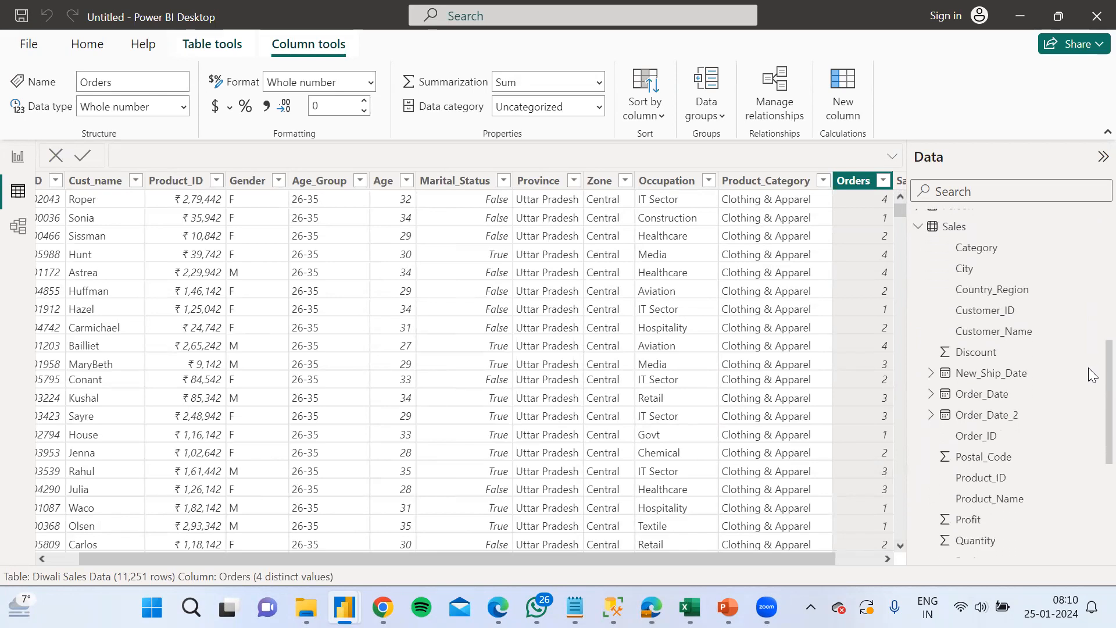
{"action": "left_click", "coordinate": [981, 394]}
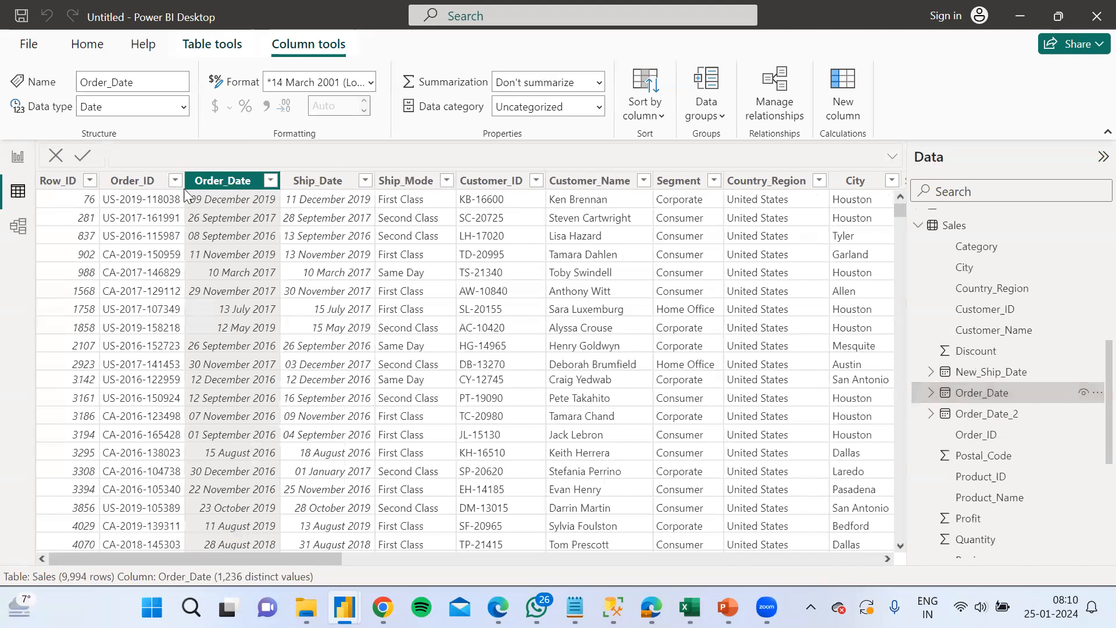
Step: Review Order_Date's date formats, keeping Long Date, then select the State column
{"action": "left_click", "coordinate": [370, 85]}
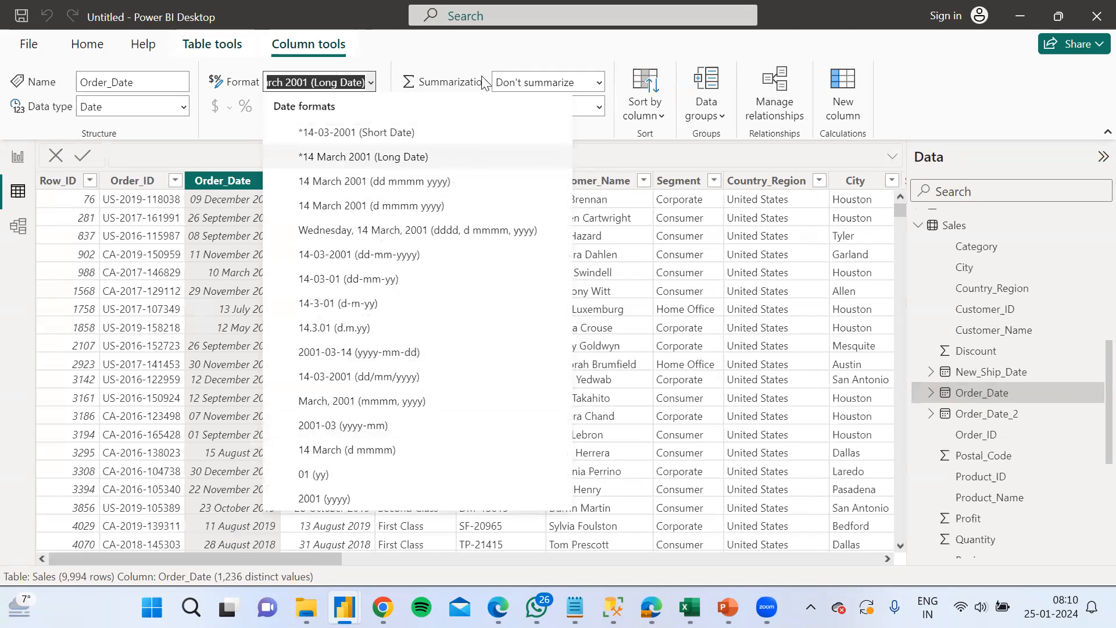
{"action": "left_click", "coordinate": [483, 54]}
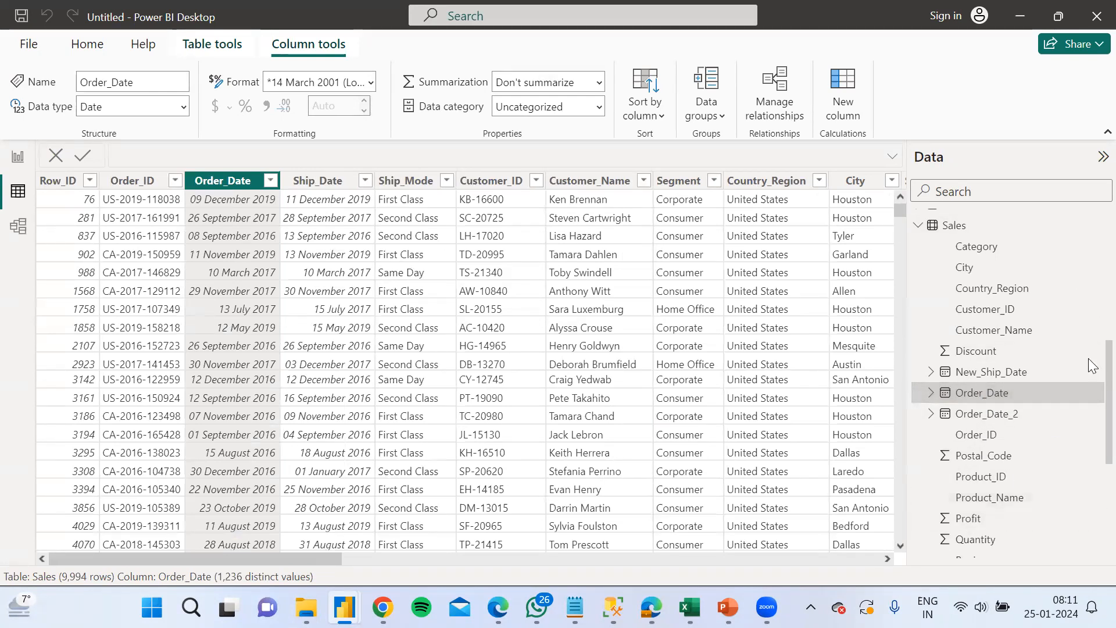
{"action": "scroll", "coordinate": [1088, 358], "scroll_direction": "down", "scroll_amount": 3}
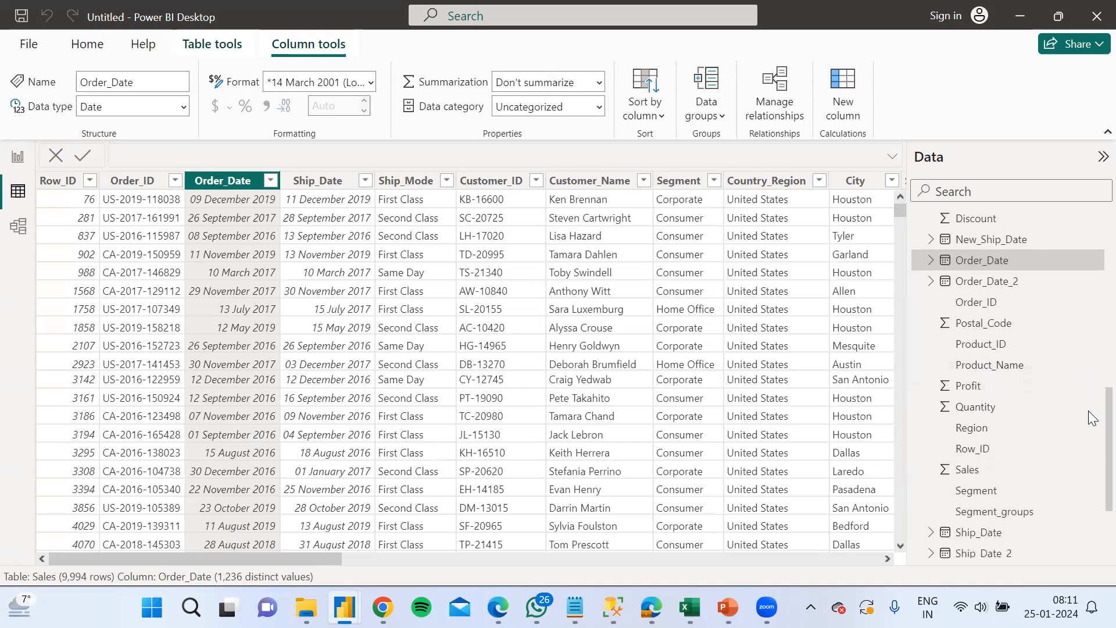
{"action": "scroll", "coordinate": [1090, 441], "scroll_direction": "down", "scroll_amount": 1}
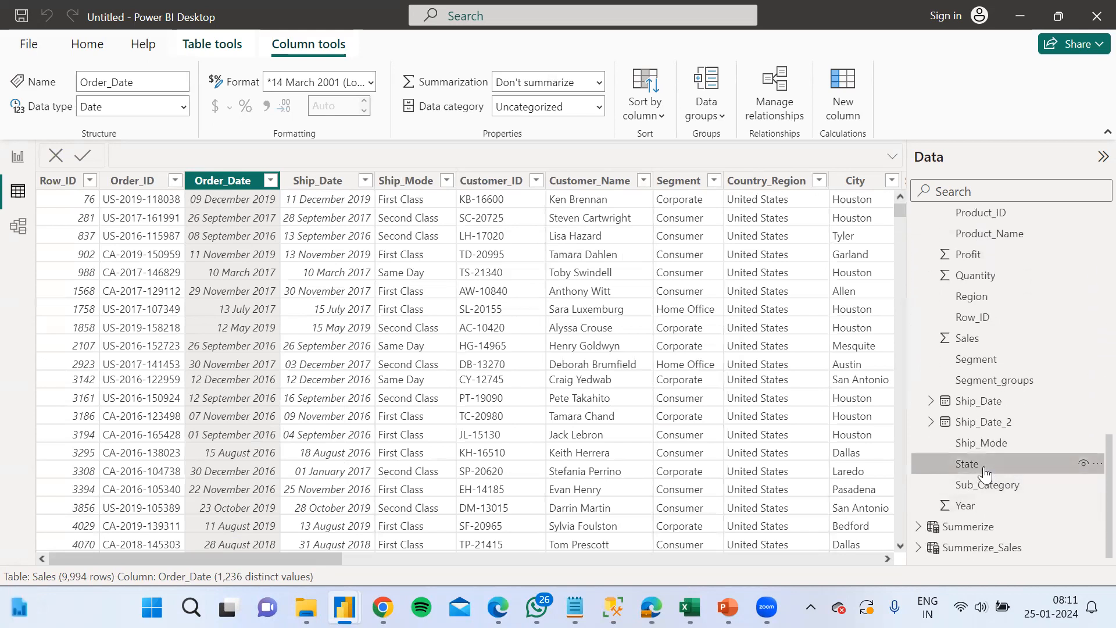
{"action": "left_click", "coordinate": [966, 463]}
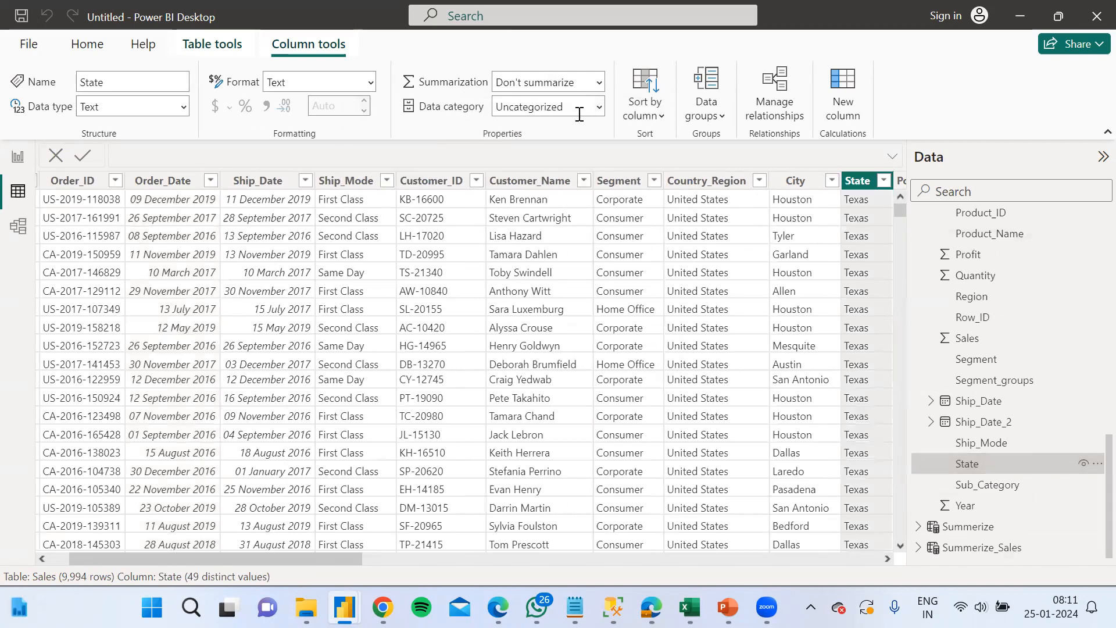
Step: Categorise State as State or Province and view its sort-by-column options
{"action": "left_click", "coordinate": [599, 108]}
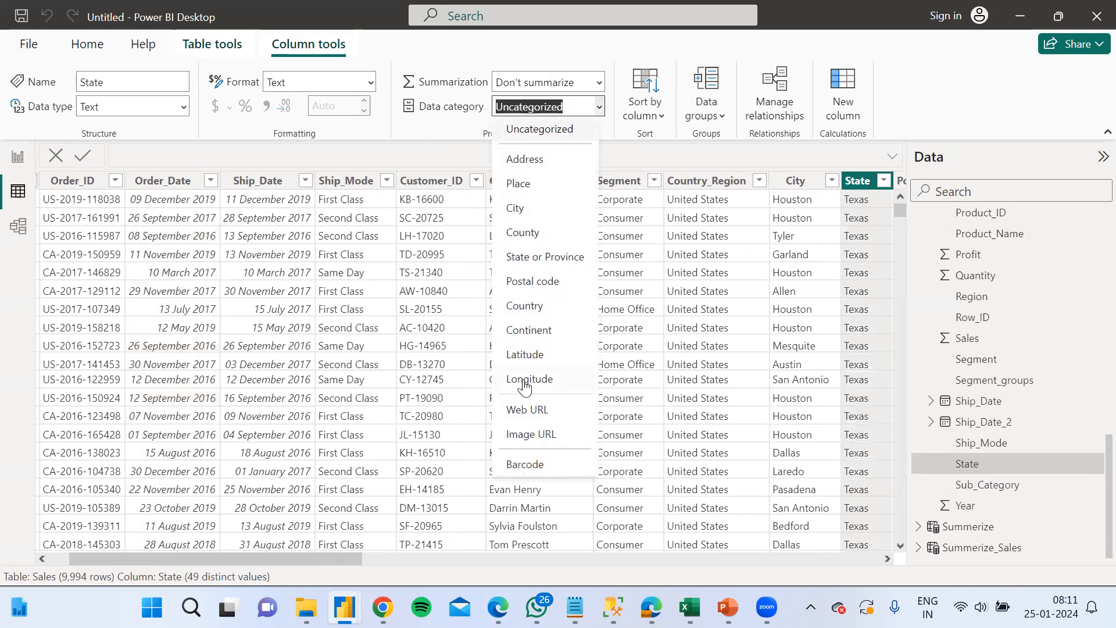
{"action": "left_click", "coordinate": [565, 260]}
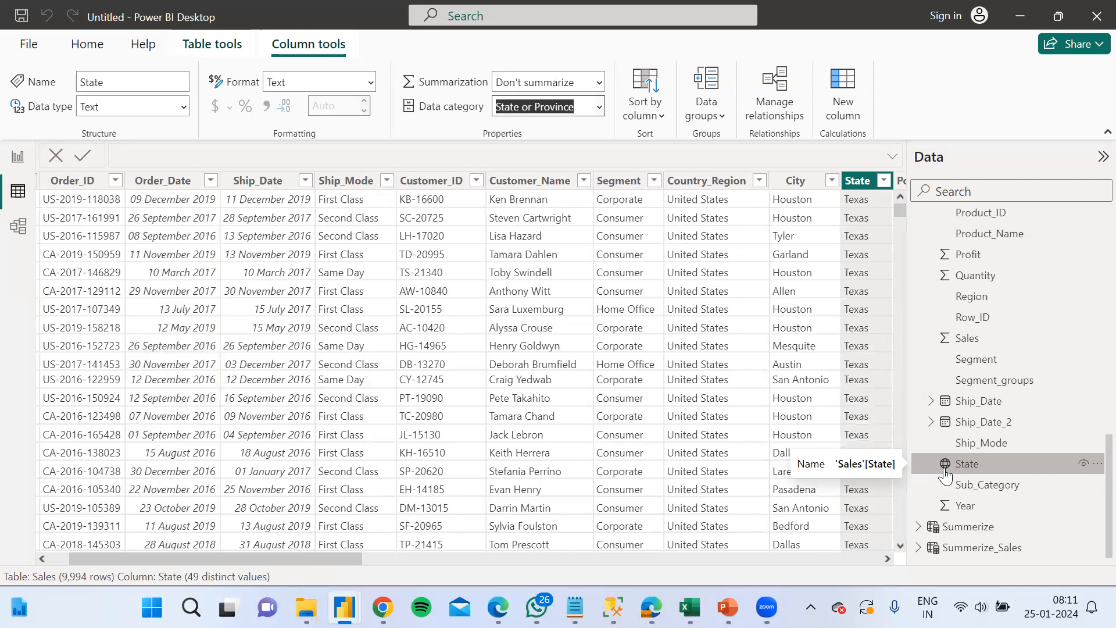
{"action": "left_click", "coordinate": [657, 111]}
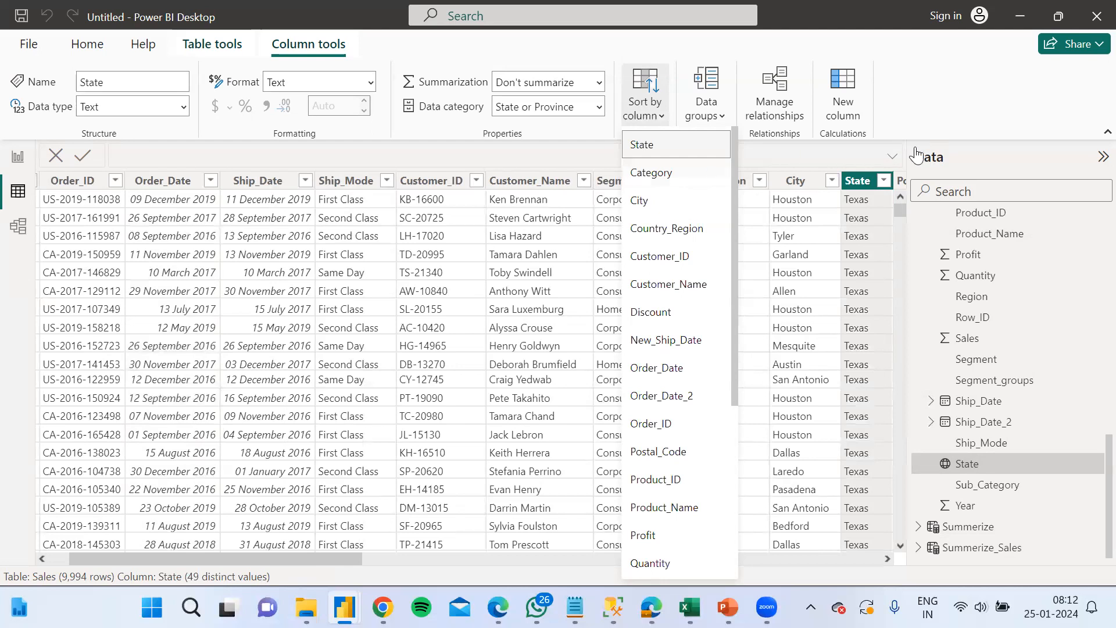
Step: Leave State's sort order unchanged and collapse the Sales field list
{"action": "left_click", "coordinate": [950, 122]}
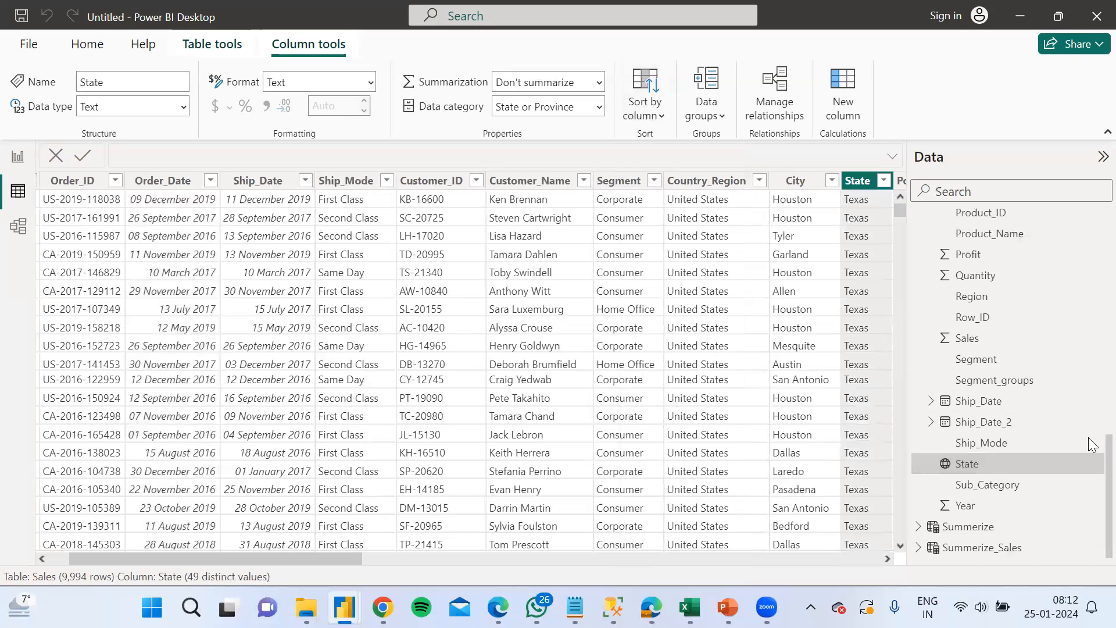
{"action": "scroll", "coordinate": [1088, 437], "scroll_direction": "up", "scroll_amount": 5}
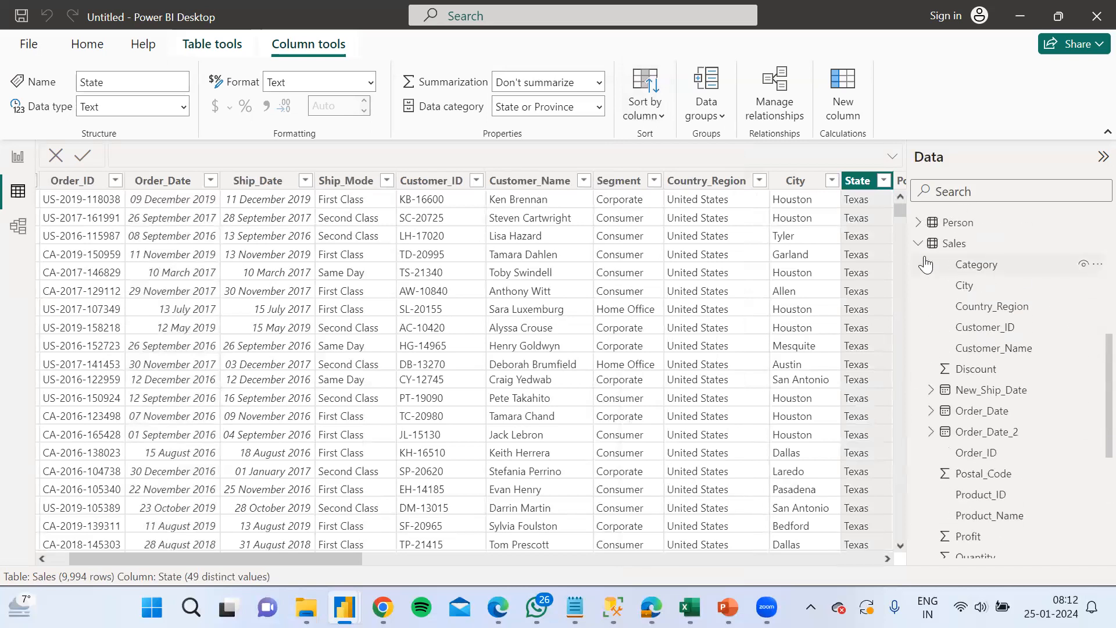
{"action": "left_click", "coordinate": [918, 244]}
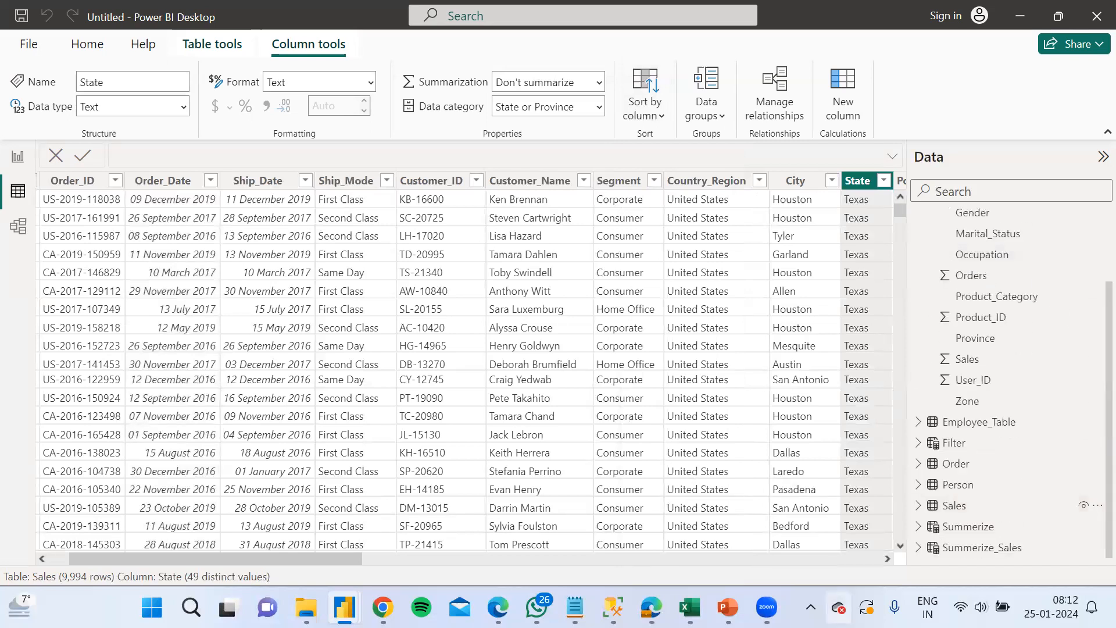
Step: Glance at the 'Data View Tabs (Contextual)' PowerPoint slide, then minimize PowerPoint
{"action": "mouse_move", "coordinate": [727, 607]}
{"action": "left_click", "coordinate": [728, 517]}
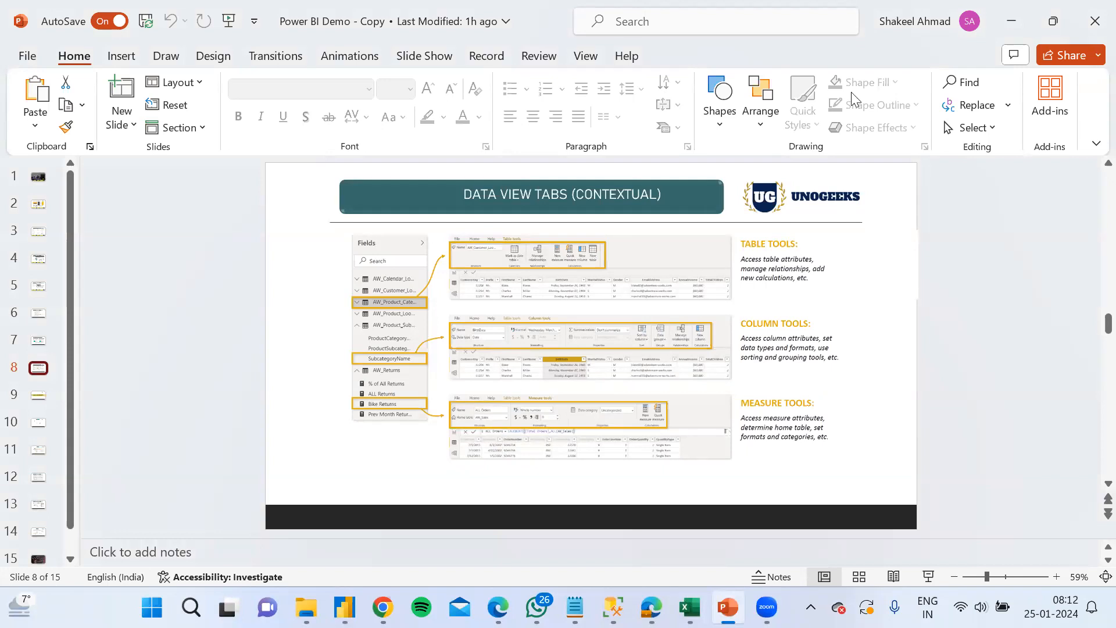
{"action": "left_click", "coordinate": [1015, 17]}
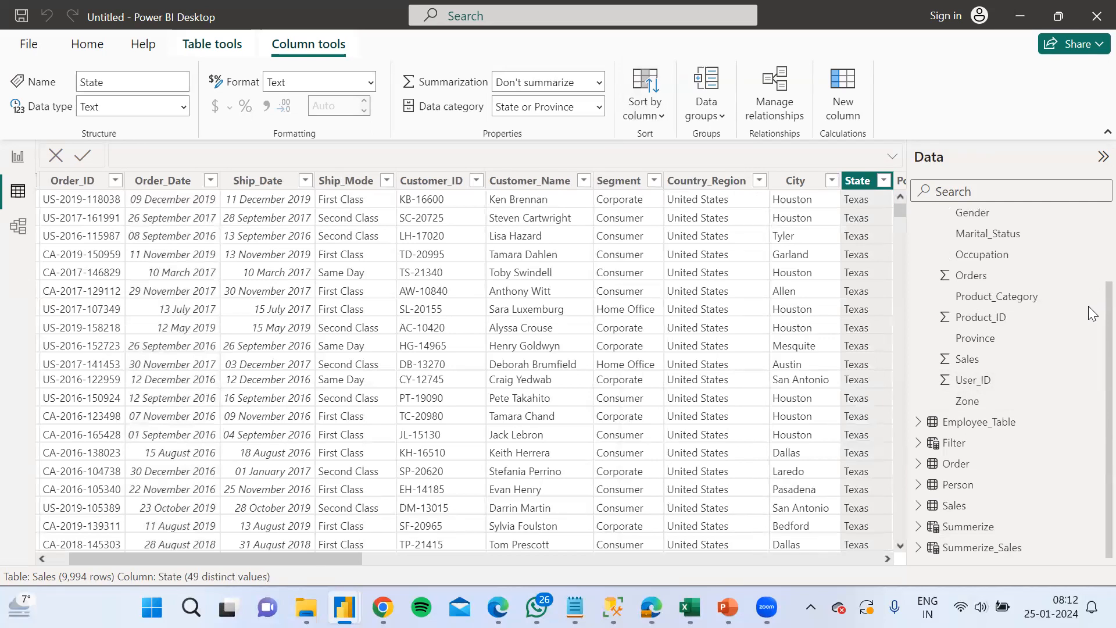
Step: Collapse Diwali Sales Data, expand Sales, then switch to the Udemy_Proj report window
{"action": "scroll", "coordinate": [1088, 306], "scroll_direction": "up", "scroll_amount": 3}
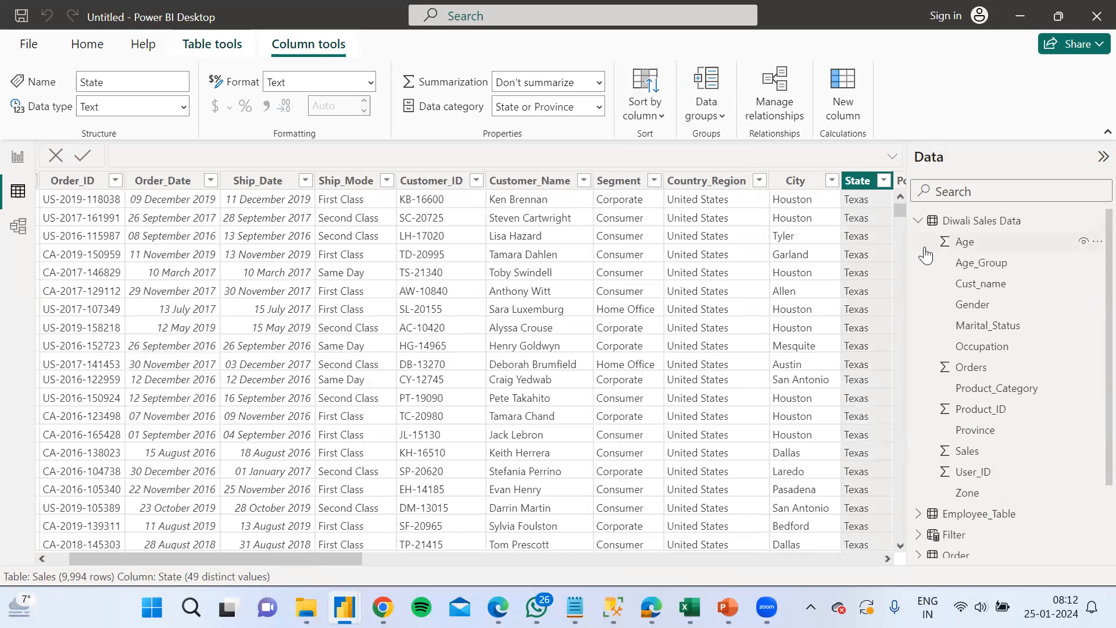
{"action": "left_click", "coordinate": [918, 221]}
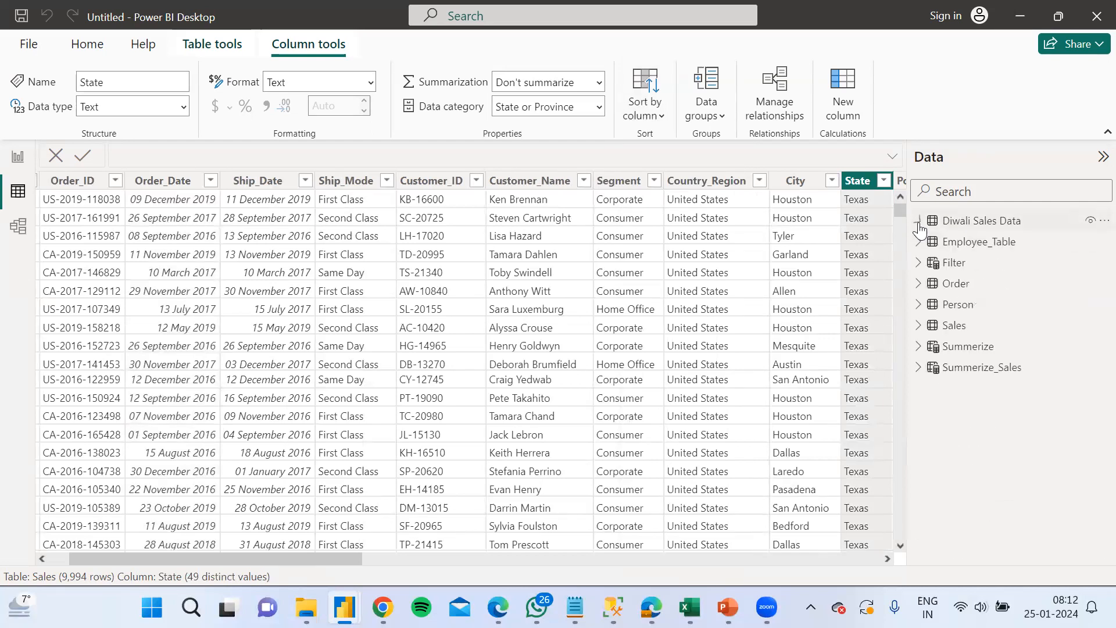
{"action": "left_click", "coordinate": [918, 325]}
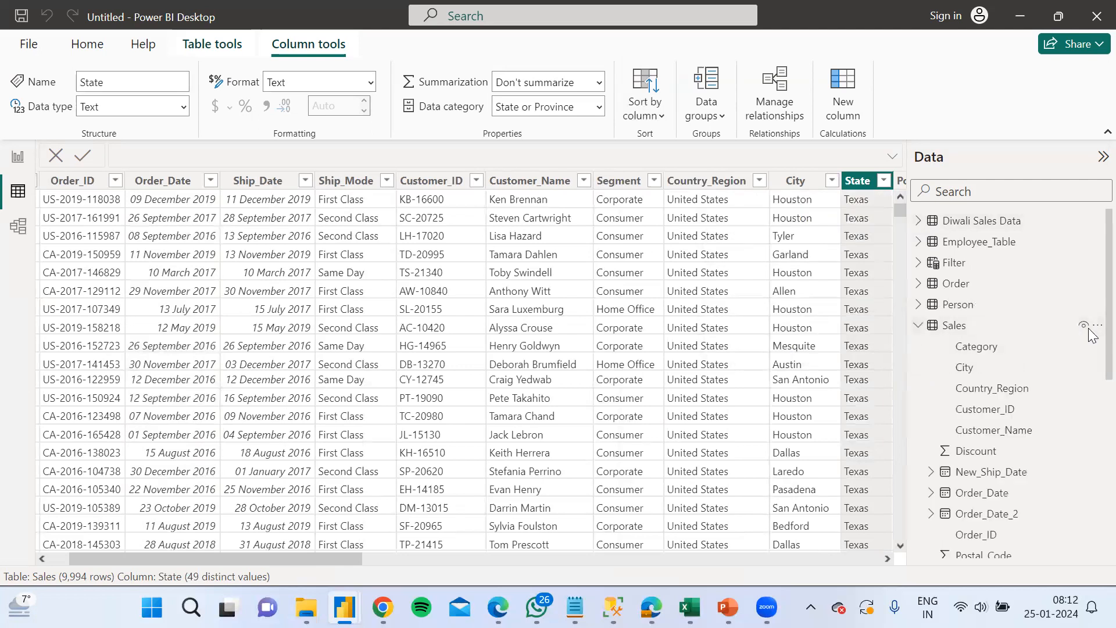
{"action": "scroll", "coordinate": [1088, 328], "scroll_direction": "down", "scroll_amount": 6}
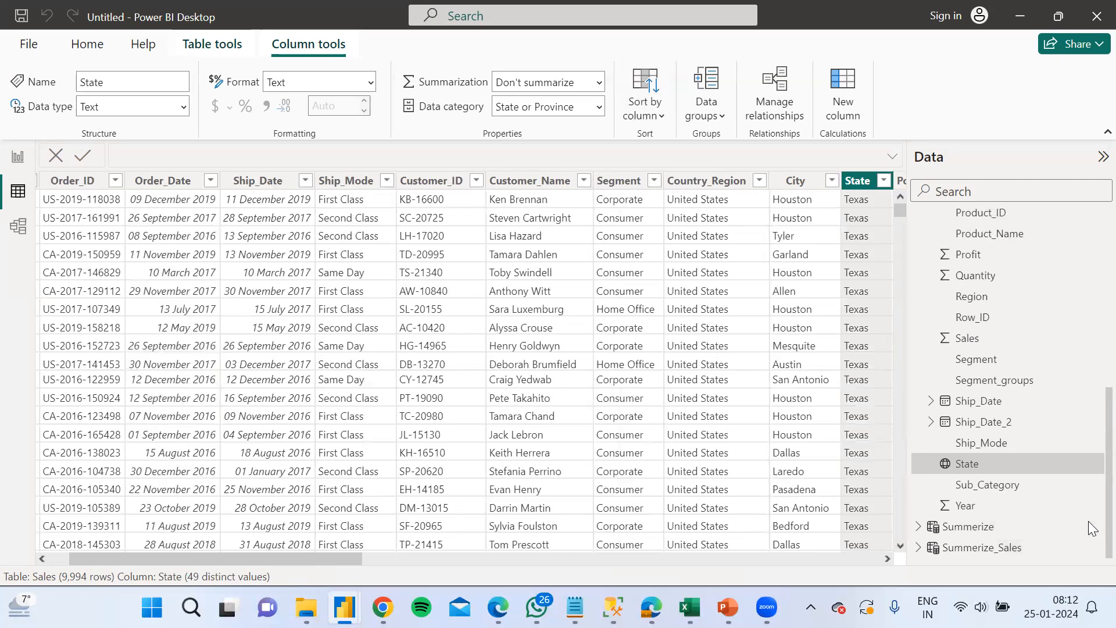
{"action": "scroll", "coordinate": [1088, 521], "scroll_direction": "up", "scroll_amount": 3}
{"action": "scroll", "coordinate": [1088, 450], "scroll_direction": "up", "scroll_amount": 2}
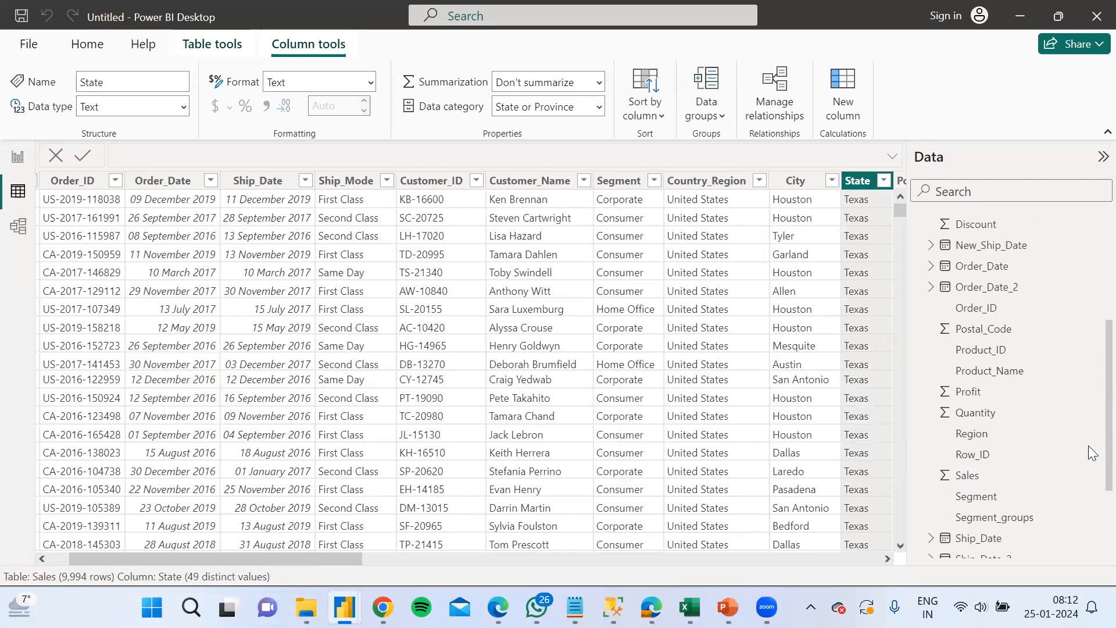
{"action": "scroll", "coordinate": [1090, 407], "scroll_direction": "up", "scroll_amount": 5}
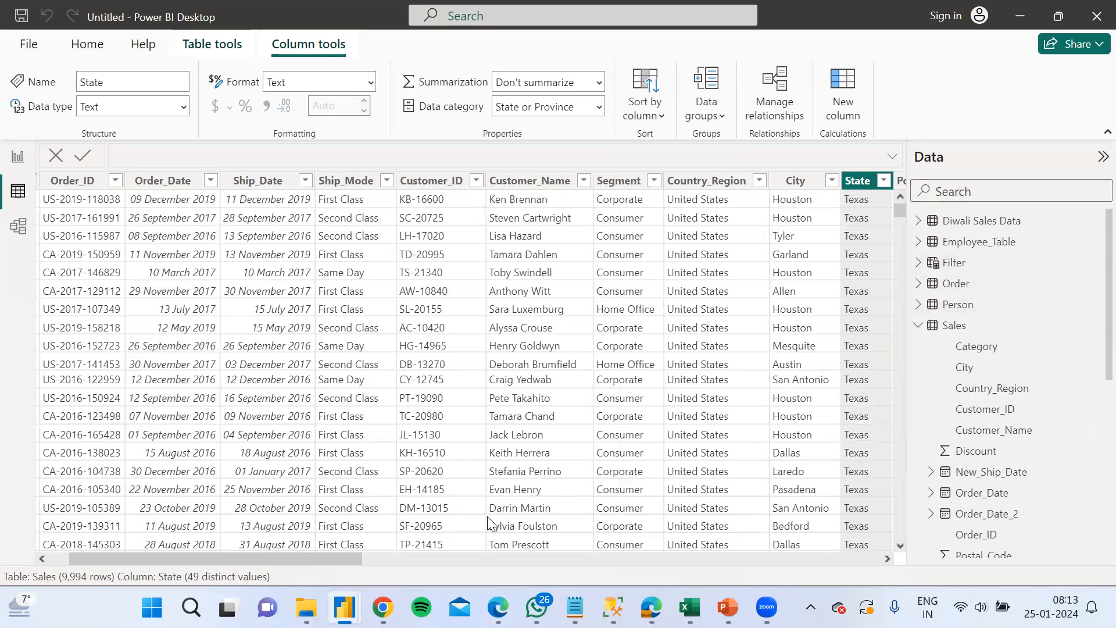
{"action": "mouse_move", "coordinate": [318, 599]}
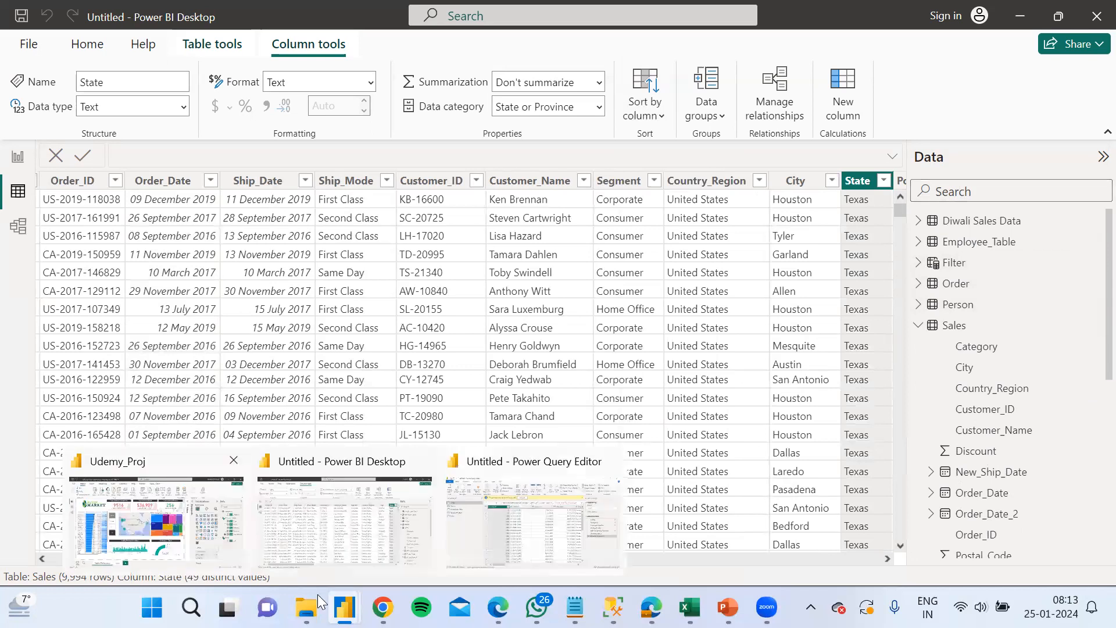
{"action": "left_click", "coordinate": [156, 511]}
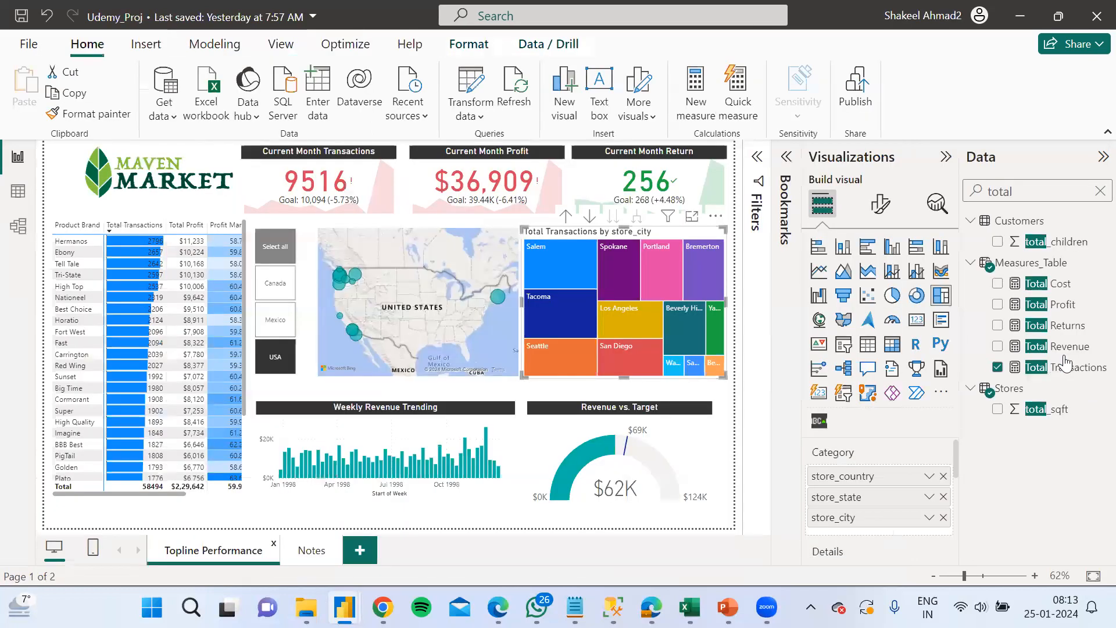
Step: Inspect Total Profit's currency symbol options without changes, then return to the PowerPoint slide
{"action": "left_click", "coordinate": [1049, 306]}
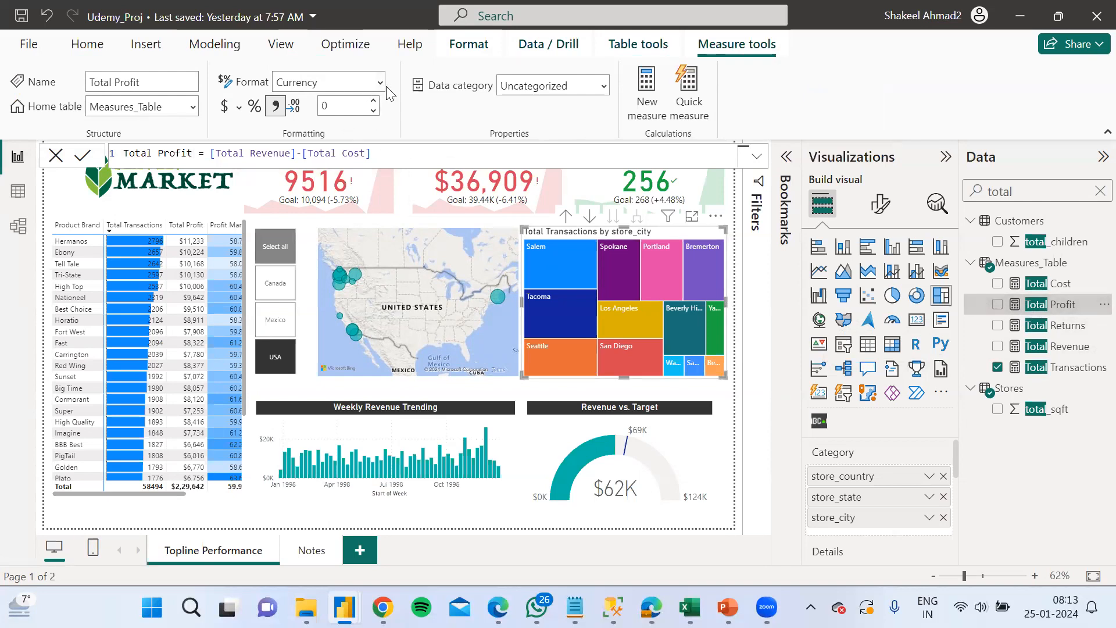
{"action": "left_click", "coordinate": [238, 108]}
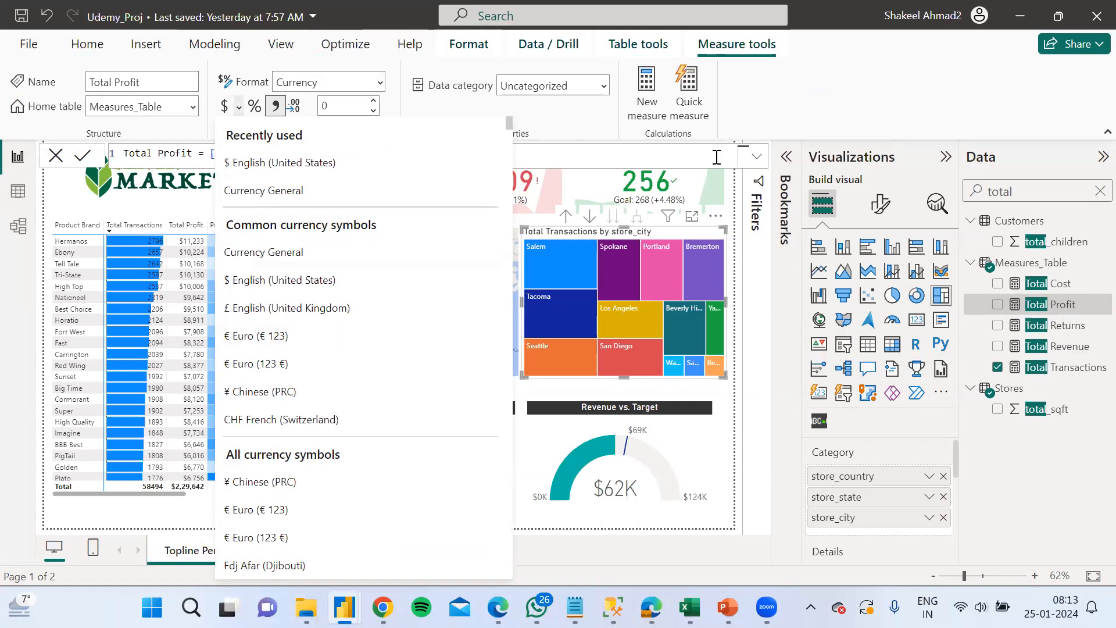
{"action": "left_click", "coordinate": [896, 97]}
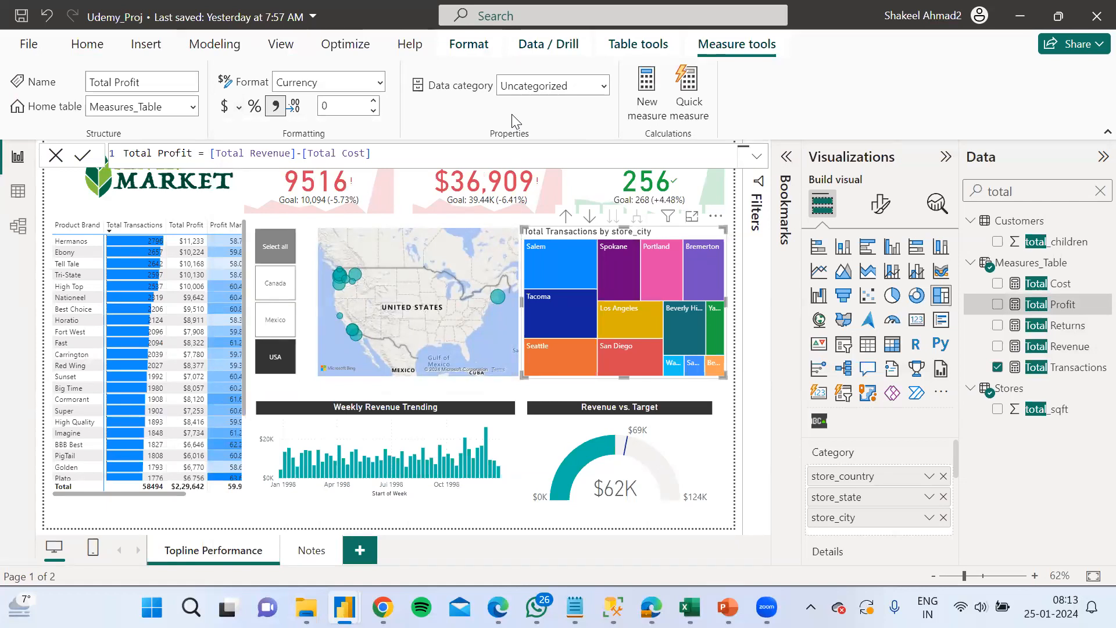
{"action": "left_click", "coordinate": [728, 607]}
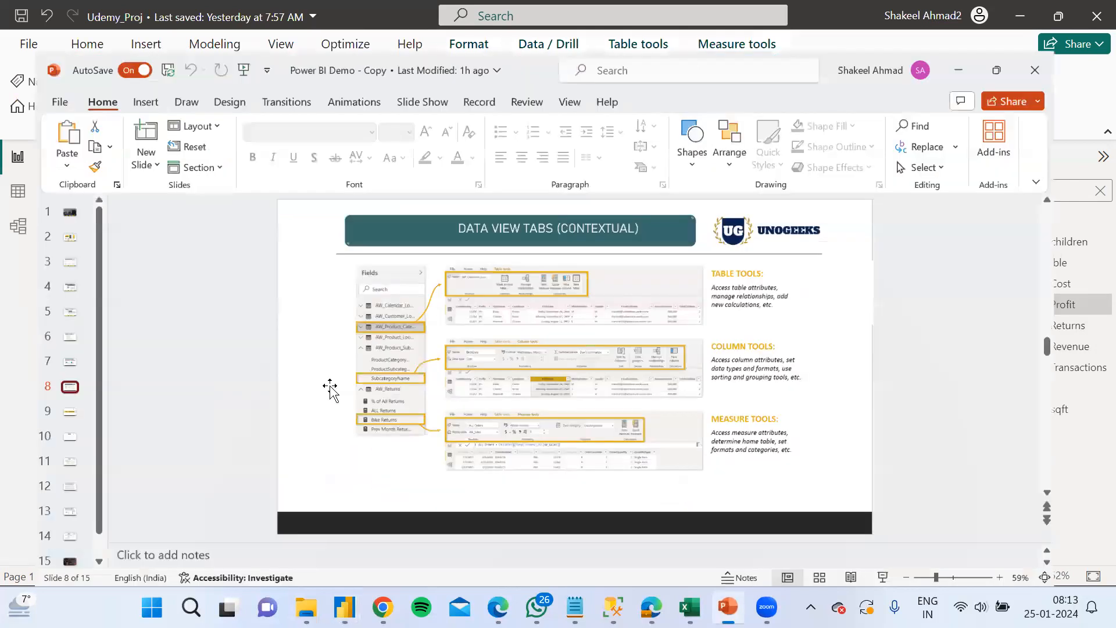
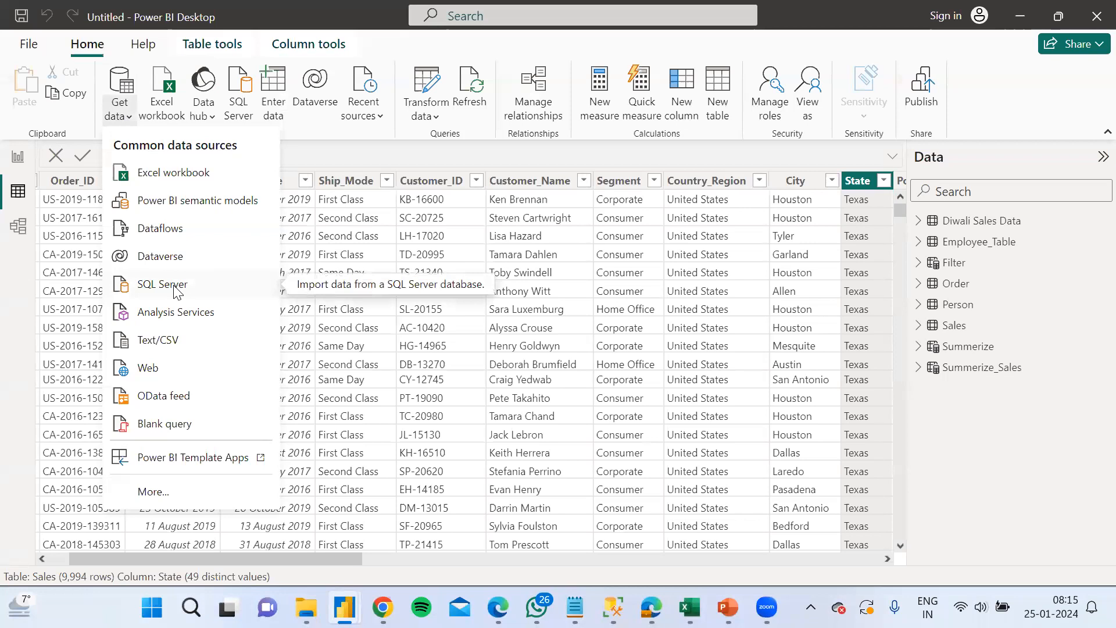
Step: Choose the Project workbook as an Excel source and close Excel, which had it in use
{"action": "left_click", "coordinate": [204, 172]}
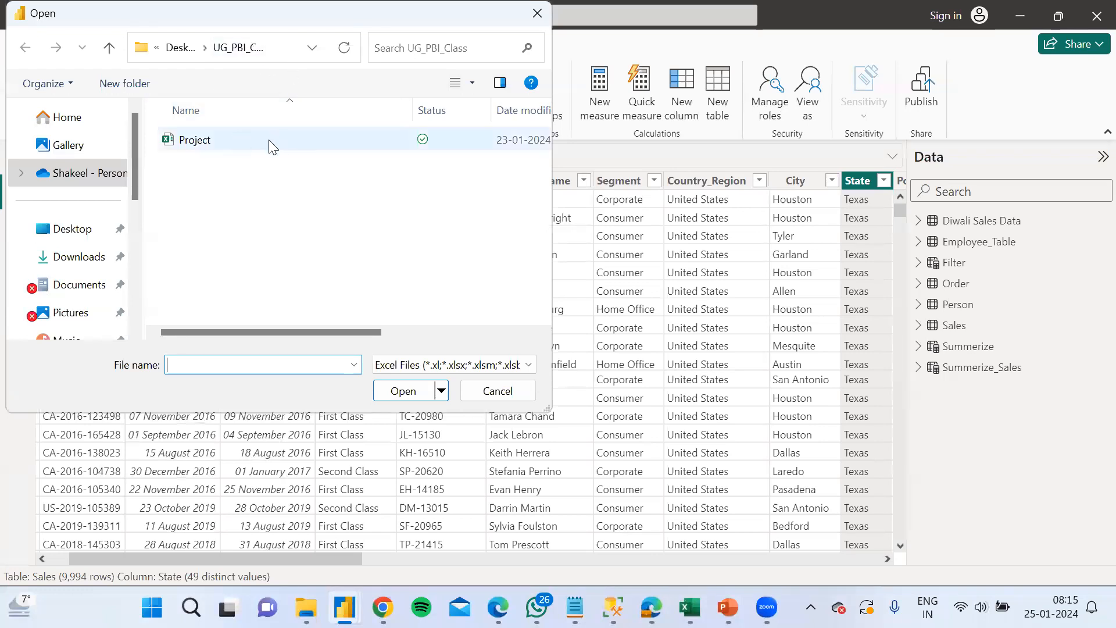
{"action": "double_click", "coordinate": [249, 142]}
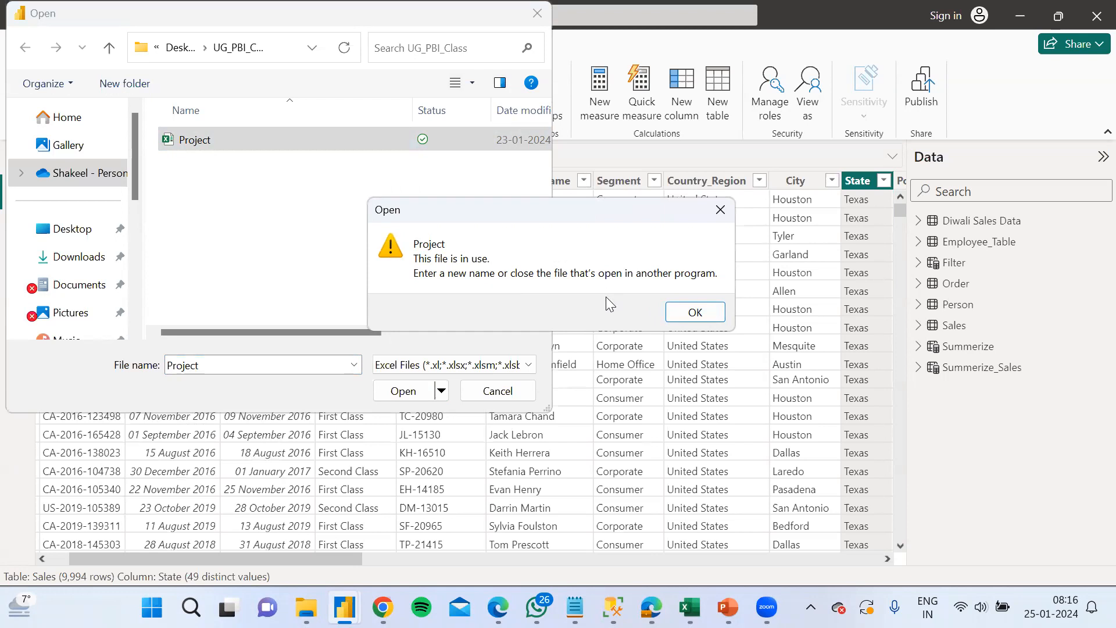
{"action": "left_click", "coordinate": [692, 314]}
{"action": "mouse_move", "coordinate": [695, 593]}
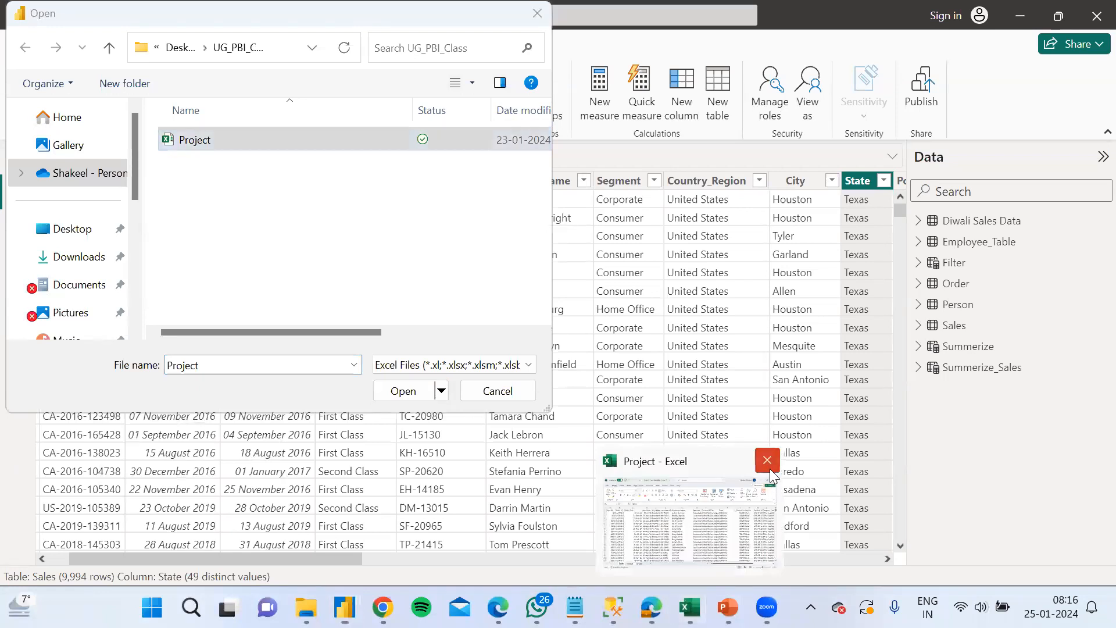
{"action": "left_click", "coordinate": [767, 460]}
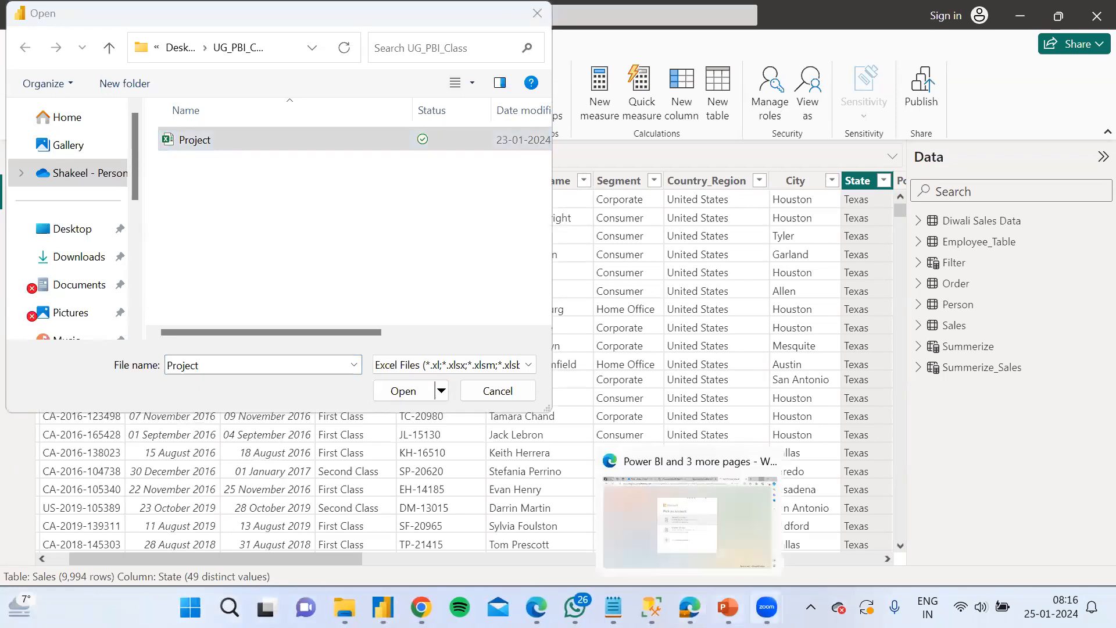
{"action": "mouse_move", "coordinate": [767, 607]}
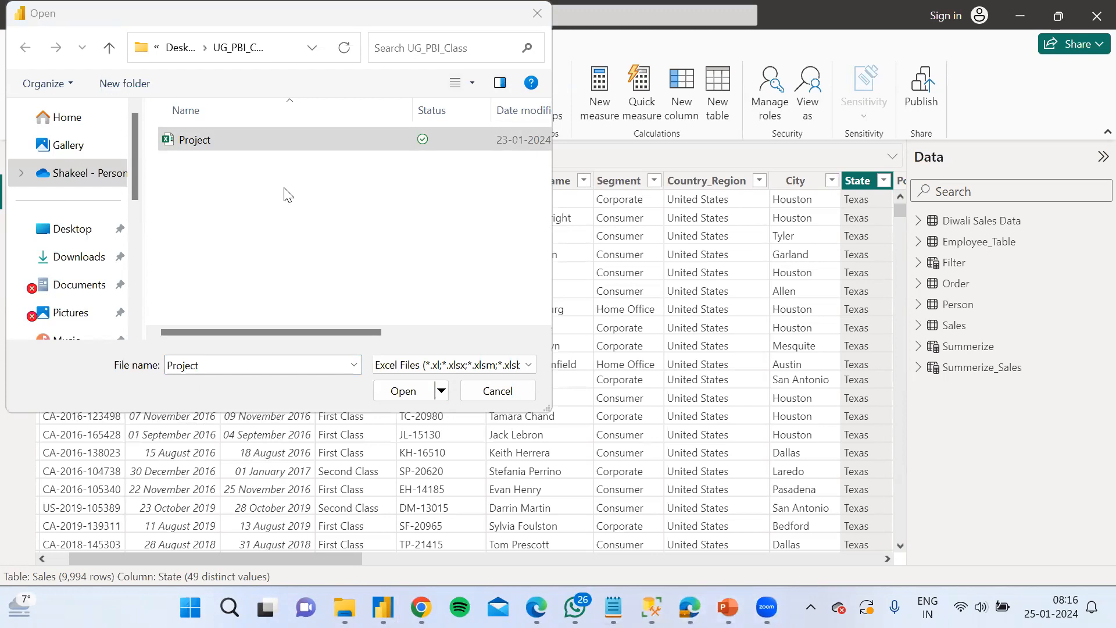
Step: Load the Return sheet from Project.xlsx into Power Query Editor for transforming
{"action": "double_click", "coordinate": [268, 139]}
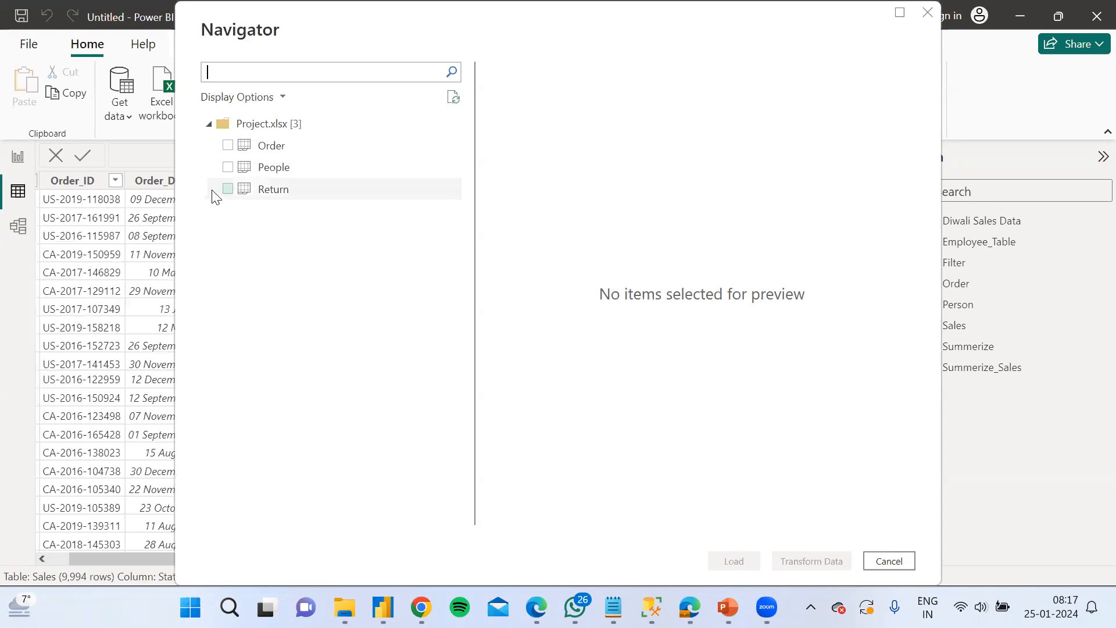
{"action": "left_click", "coordinate": [228, 189]}
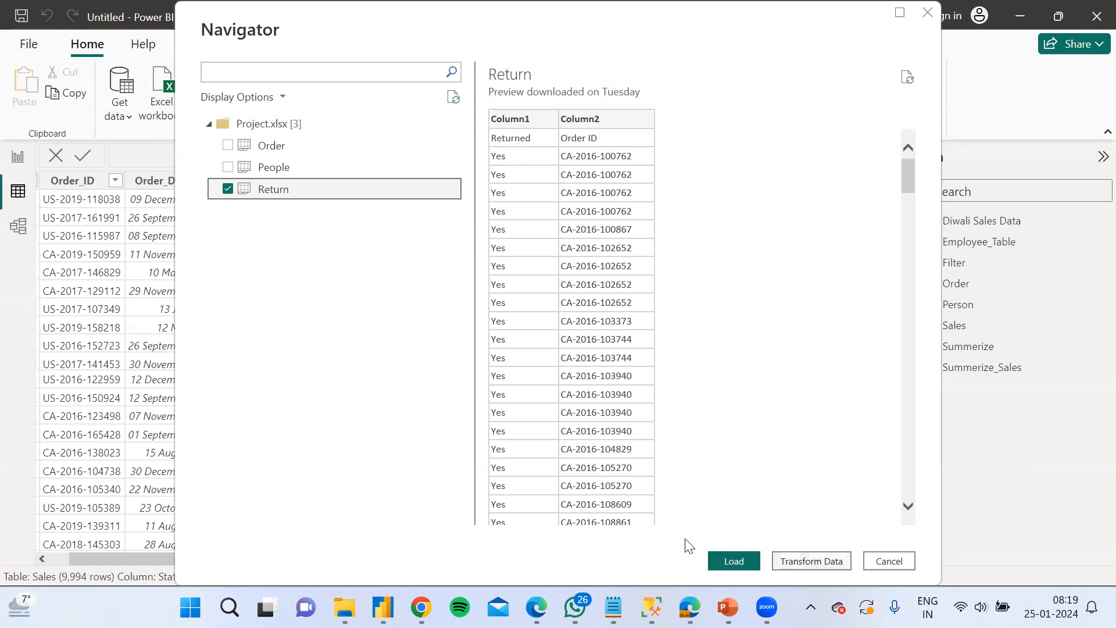
{"action": "left_click", "coordinate": [814, 561]}
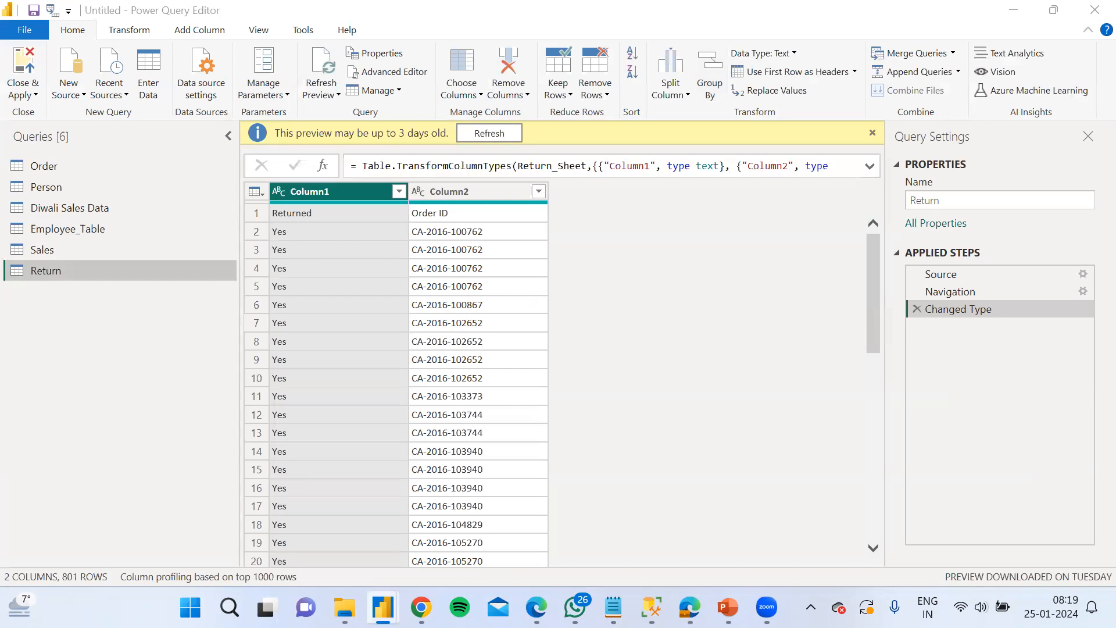
Step: Switch Power BI Desktop to Report view, then minimize Power Query Editor
{"action": "mouse_move", "coordinate": [399, 595]}
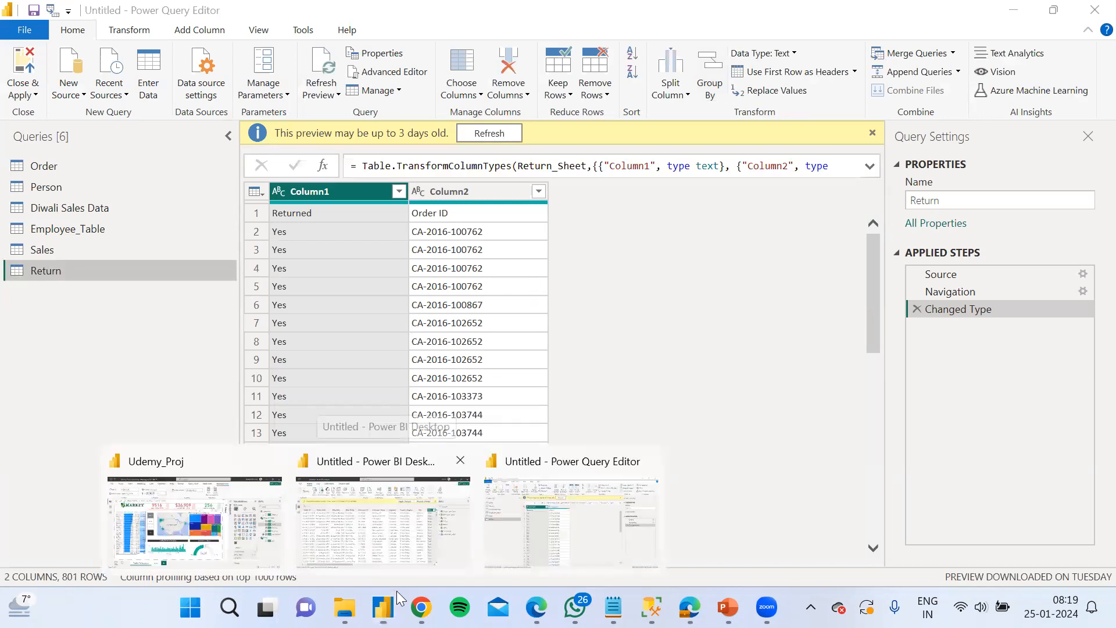
{"action": "key", "text": "alt+Tab"}
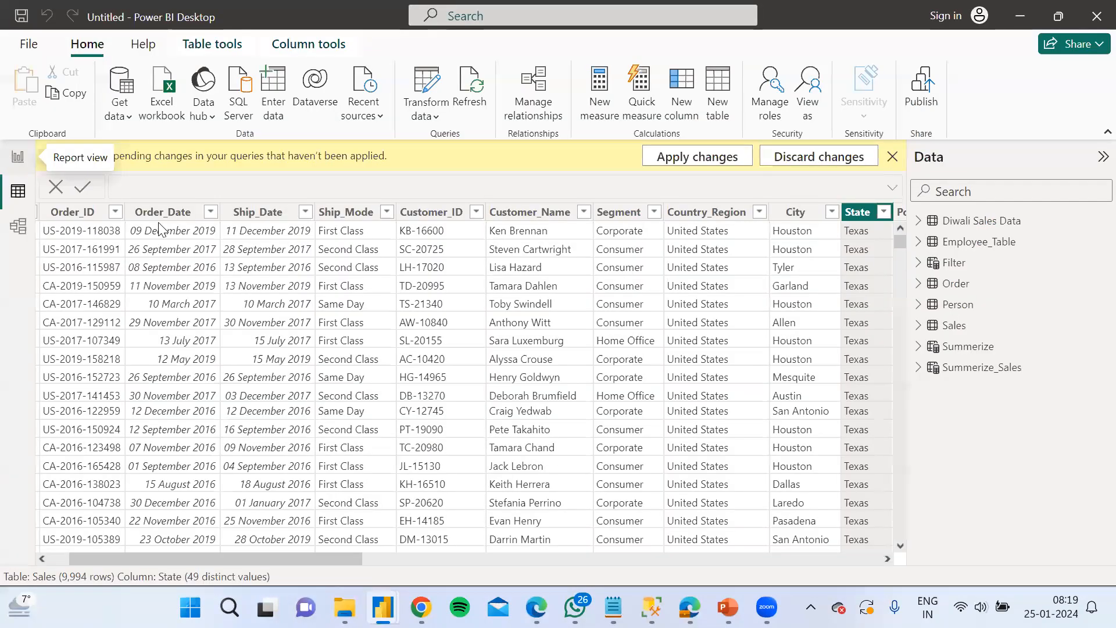
{"action": "left_click", "coordinate": [17, 156]}
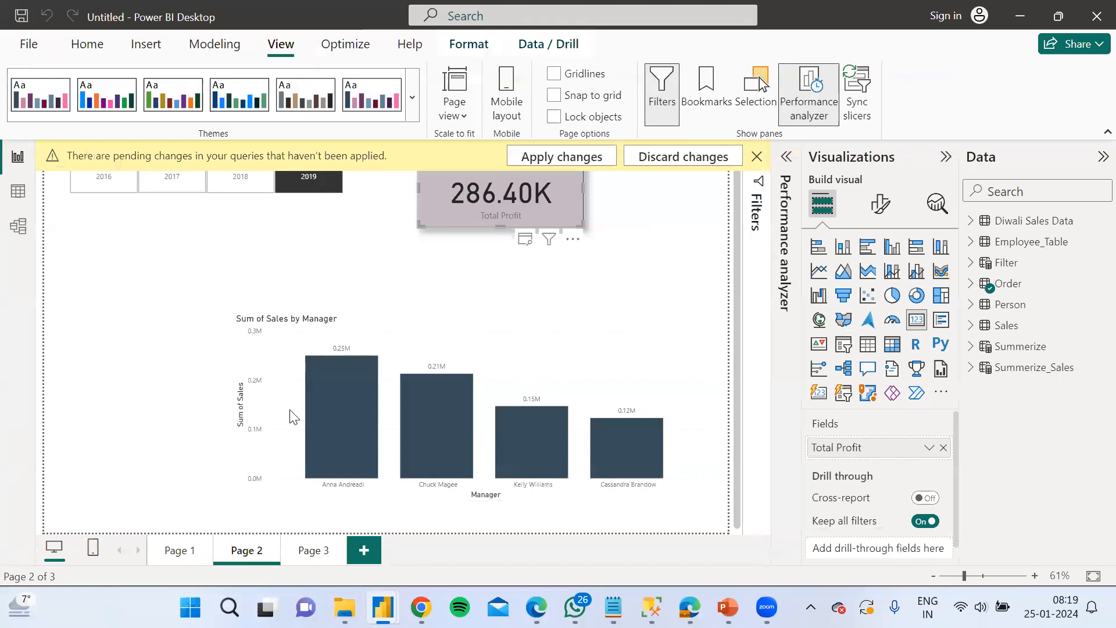
{"action": "mouse_move", "coordinate": [381, 605]}
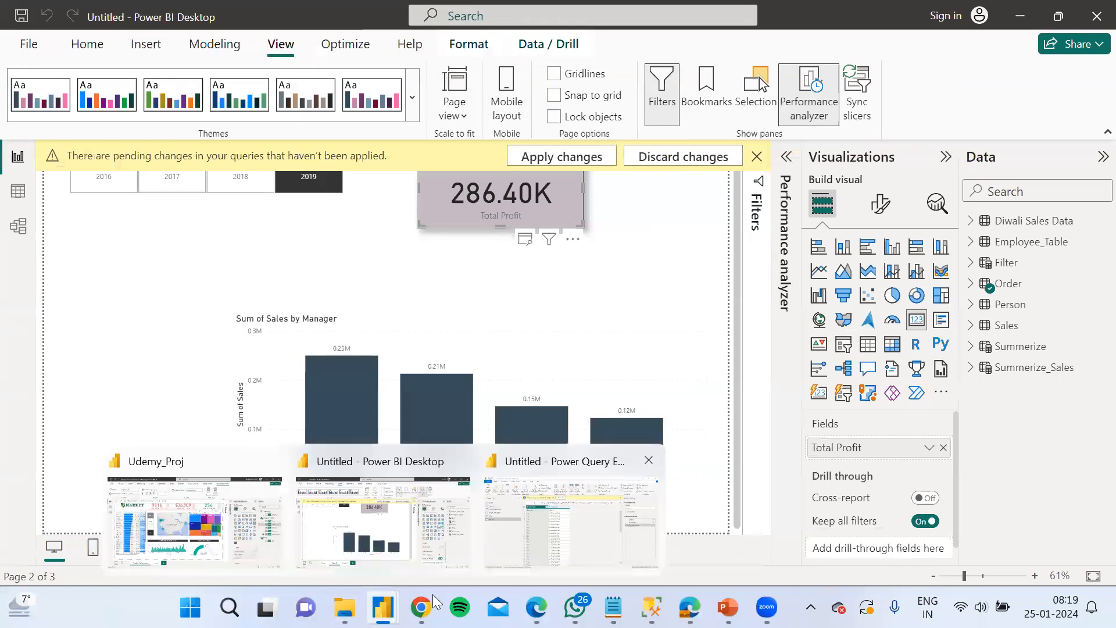
{"action": "key", "text": "alt+Tab"}
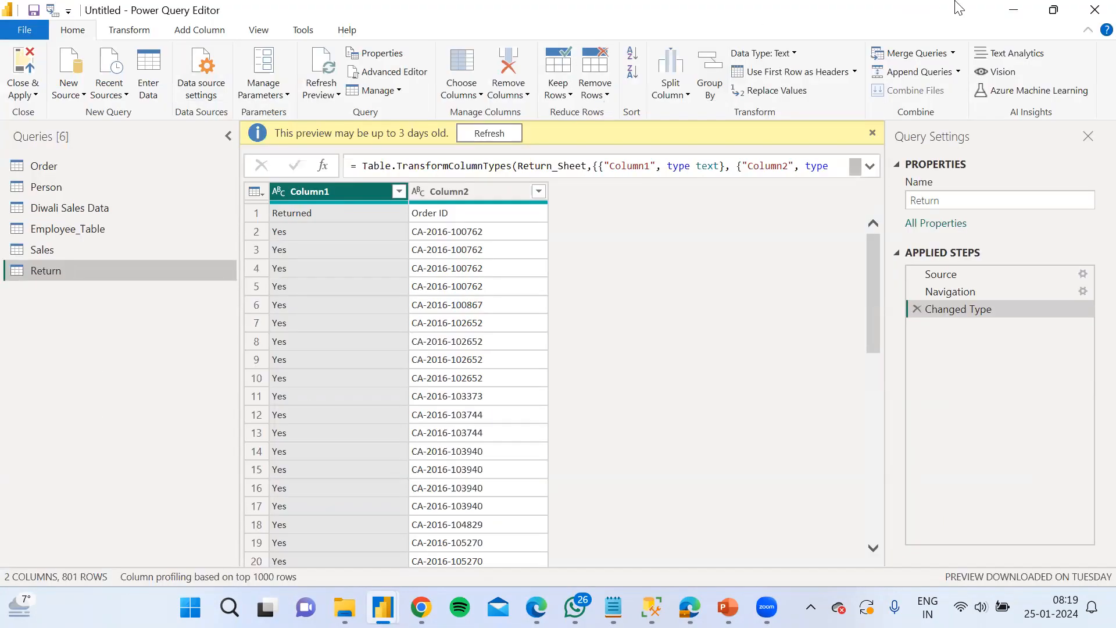
{"action": "left_click", "coordinate": [1011, 10]}
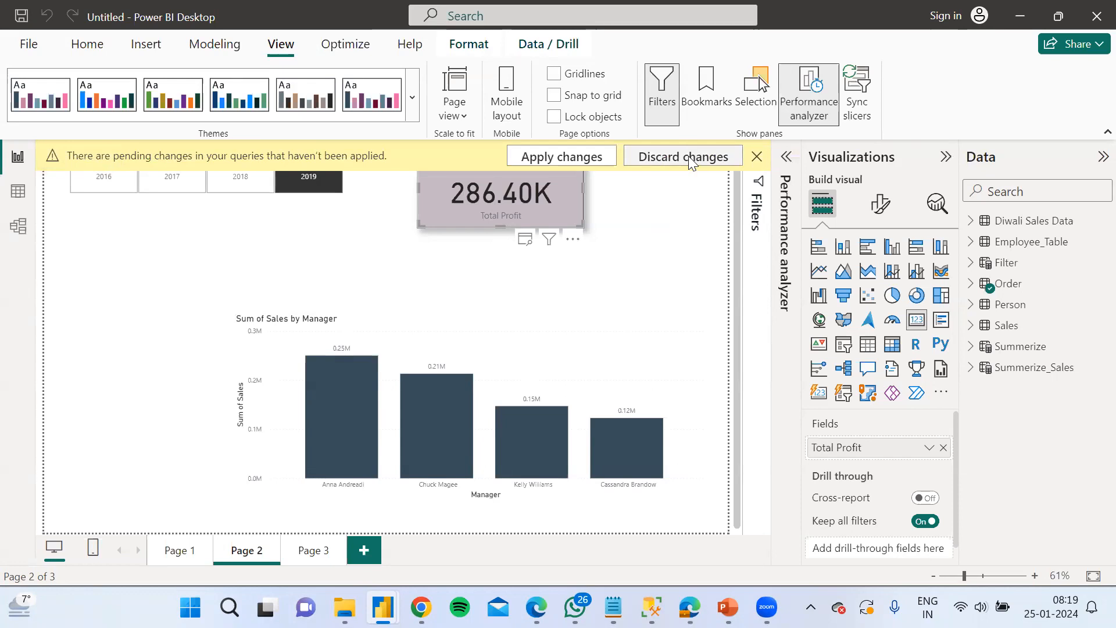
Step: Dismiss the pending-changes banner and bring up the Save as page via More options
{"action": "left_click", "coordinate": [755, 157]}
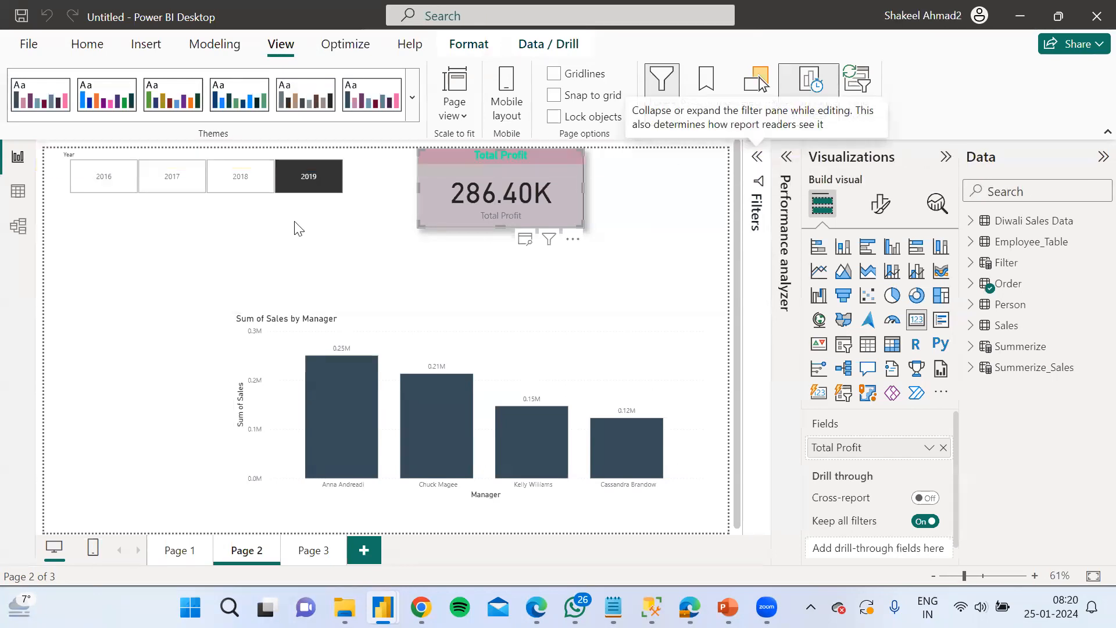
{"action": "left_click", "coordinate": [21, 16]}
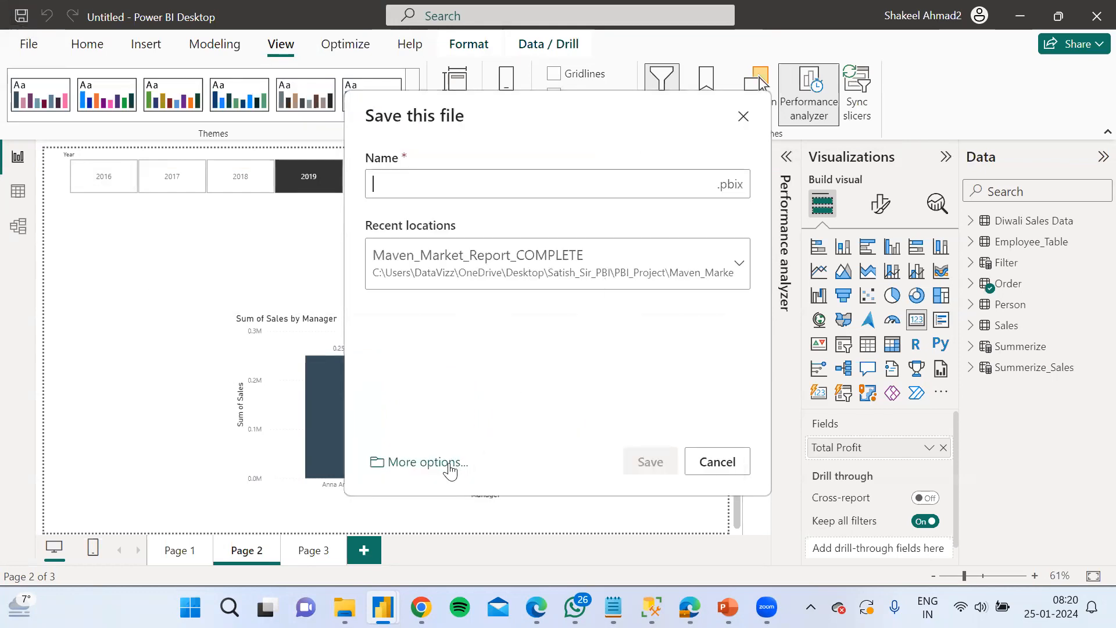
{"action": "left_click", "coordinate": [450, 468]}
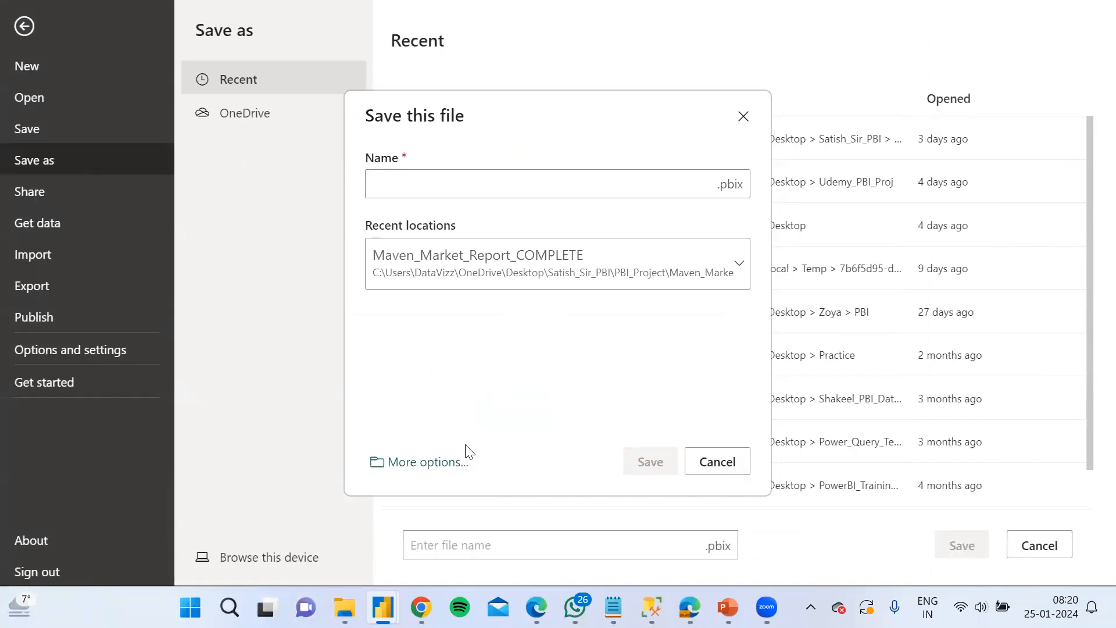
{"action": "left_click", "coordinate": [717, 461]}
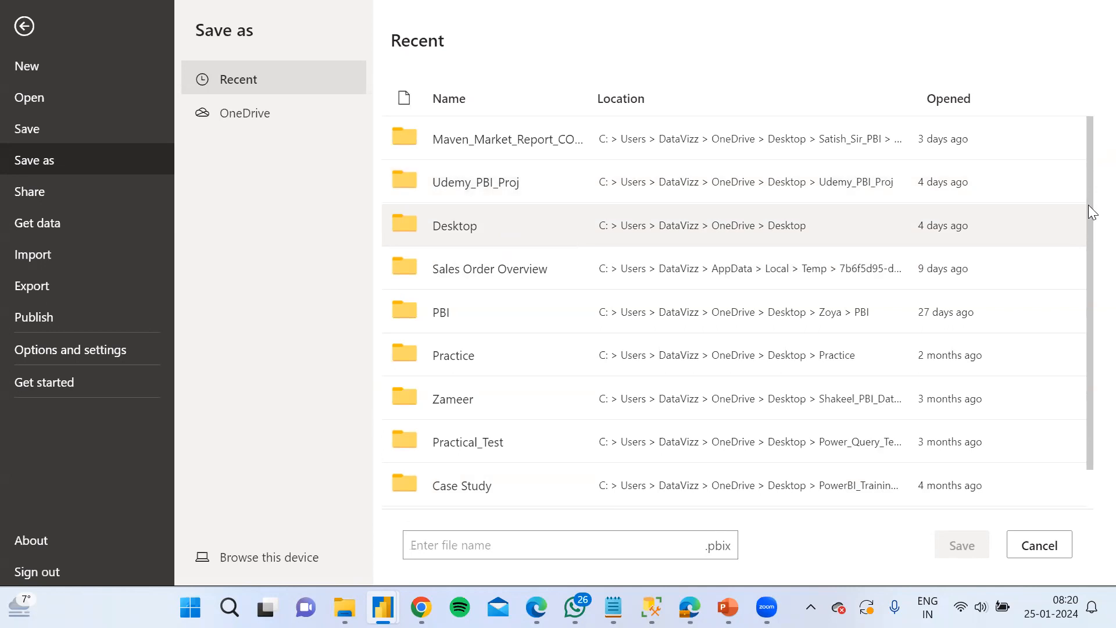
Step: Enter UnoGeeks as the report's file name
{"action": "left_click_drag", "start_coordinate": [1088, 222], "coordinate": [1086, 279]}
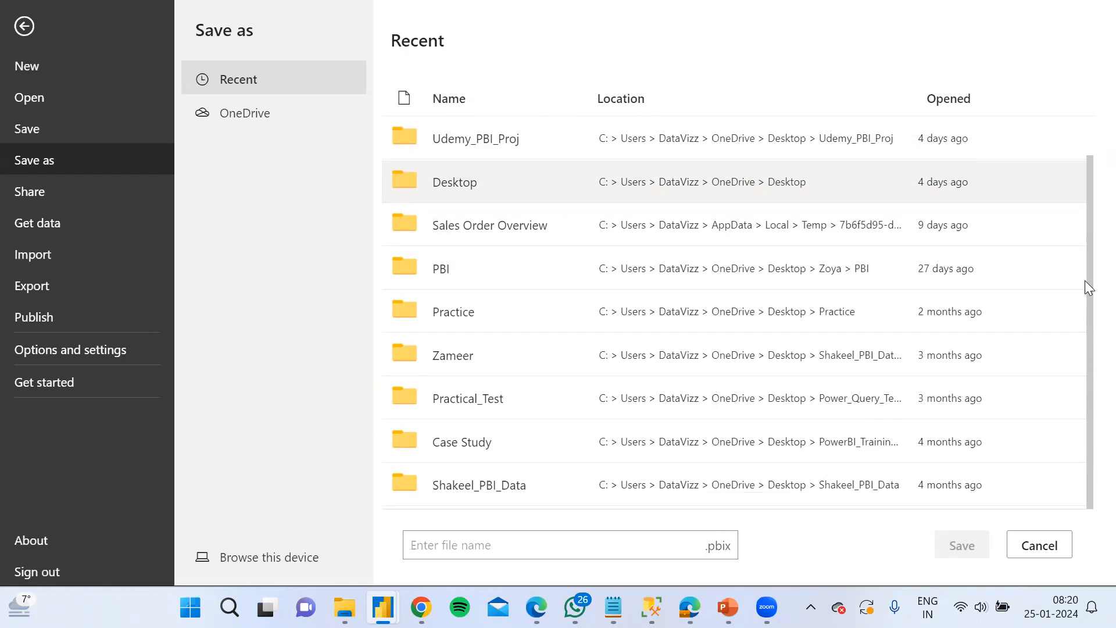
{"action": "left_click_drag", "start_coordinate": [1085, 280], "coordinate": [1078, 197]}
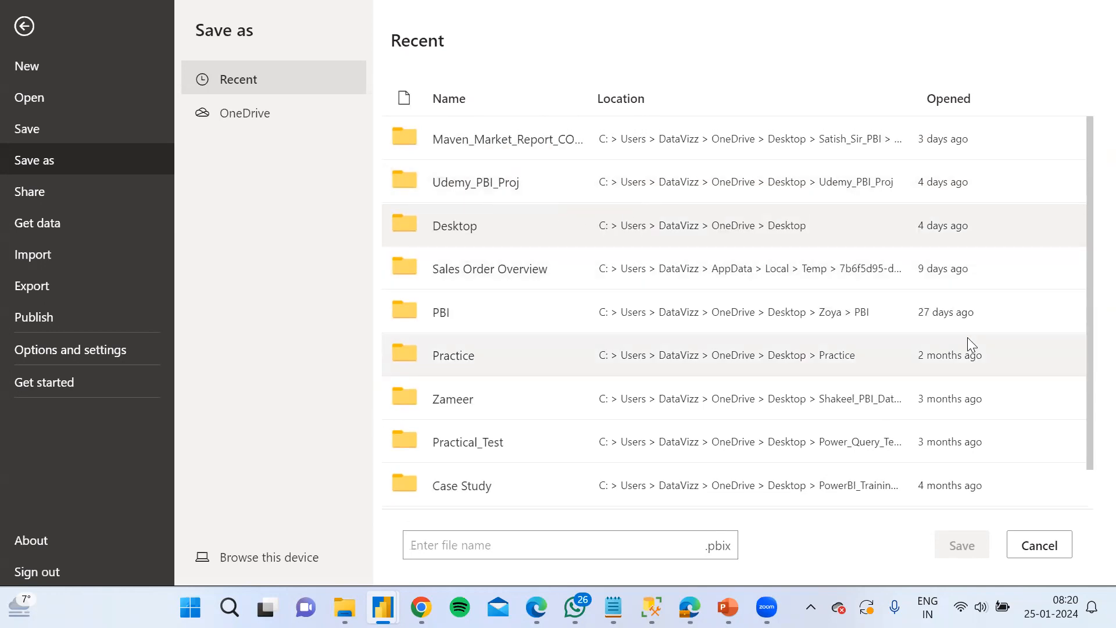
{"action": "left_click_drag", "start_coordinate": [1088, 288], "coordinate": [1088, 385]}
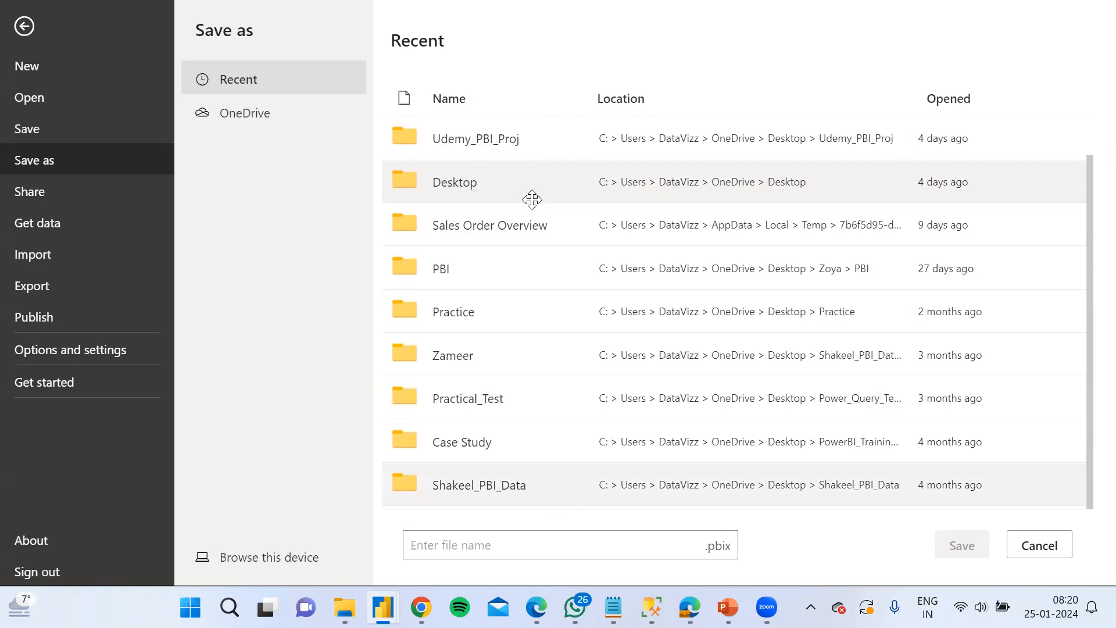
{"action": "left_click", "coordinate": [515, 545]}
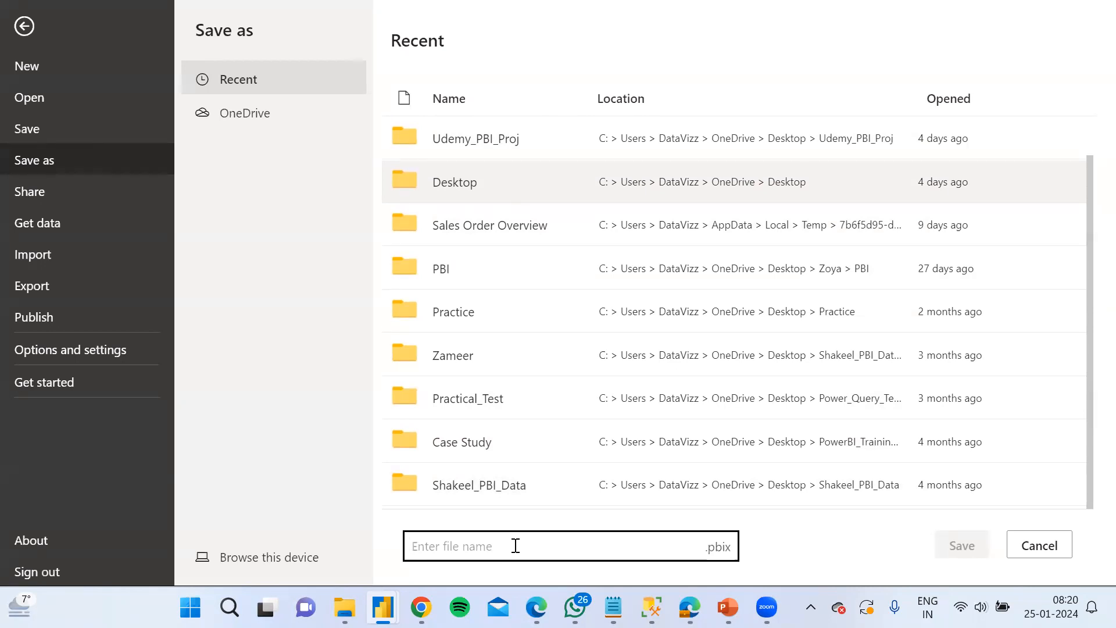
{"action": "type", "text": "UnoG"}
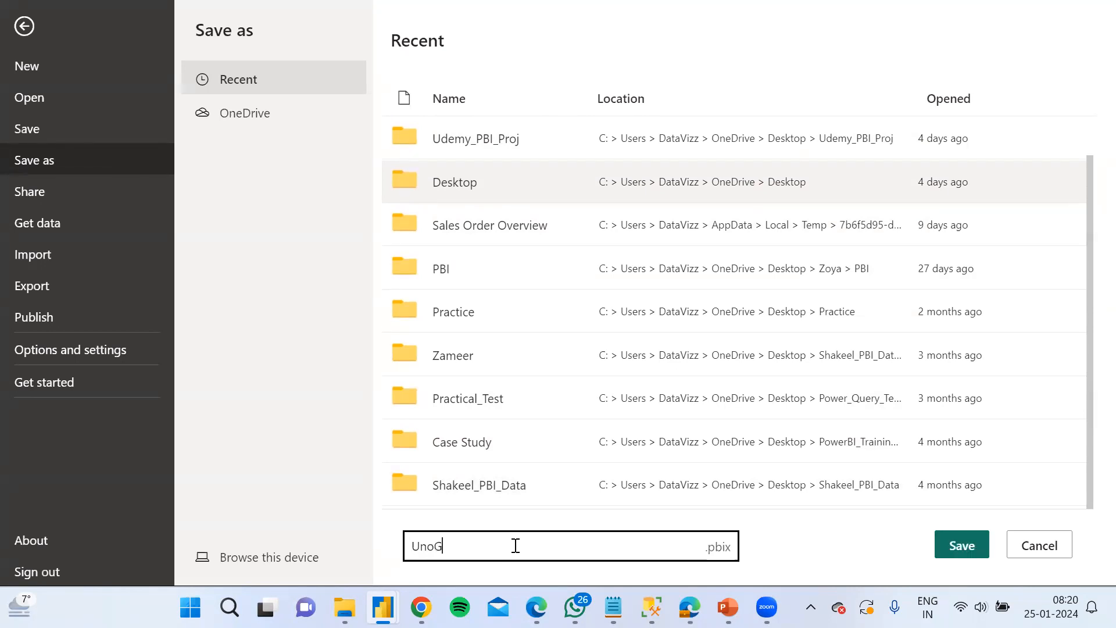
{"action": "type", "text": "eeks"}
Step: Save the report as UnoGeeks, applying query changes later, and return to Power Query Editor
{"action": "left_click", "coordinate": [962, 550]}
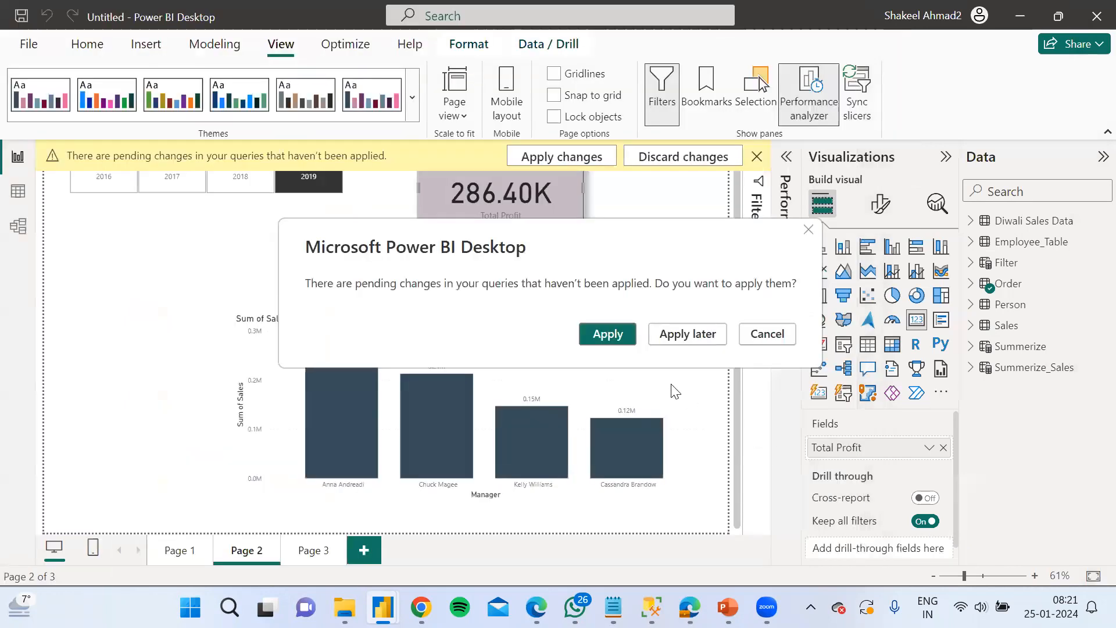
{"action": "left_click", "coordinate": [712, 341]}
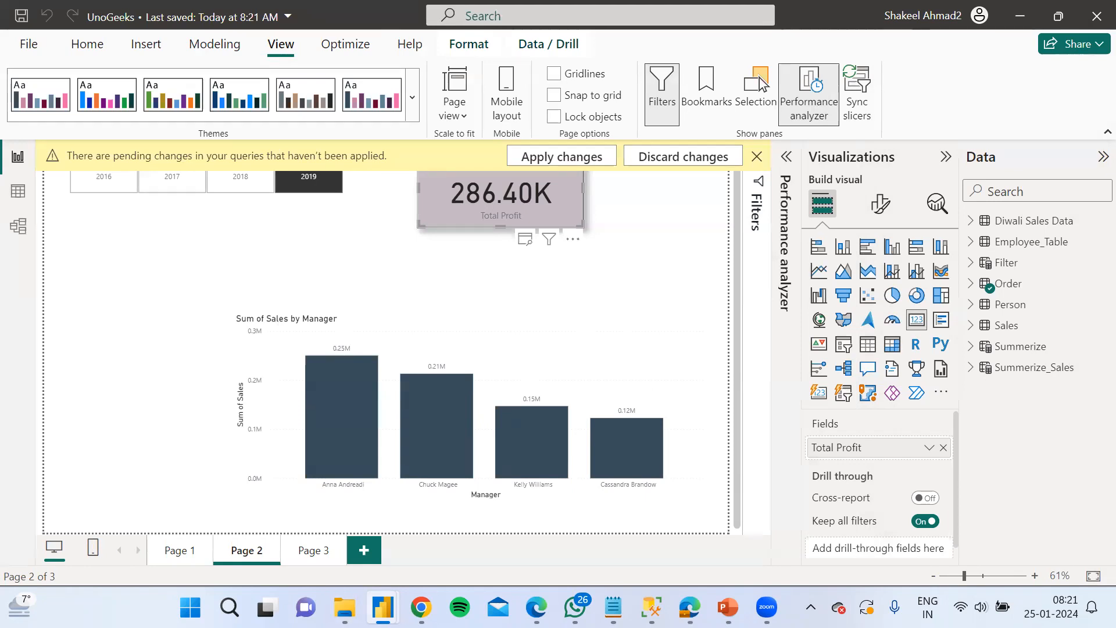
{"action": "mouse_move", "coordinate": [382, 606]}
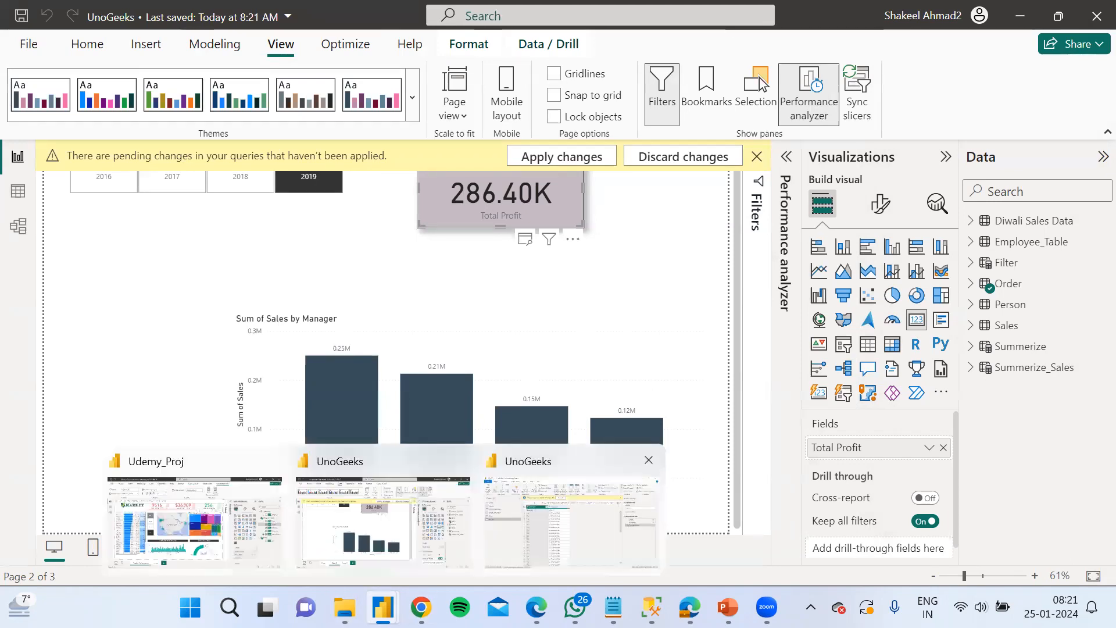
{"action": "left_click", "coordinate": [572, 511]}
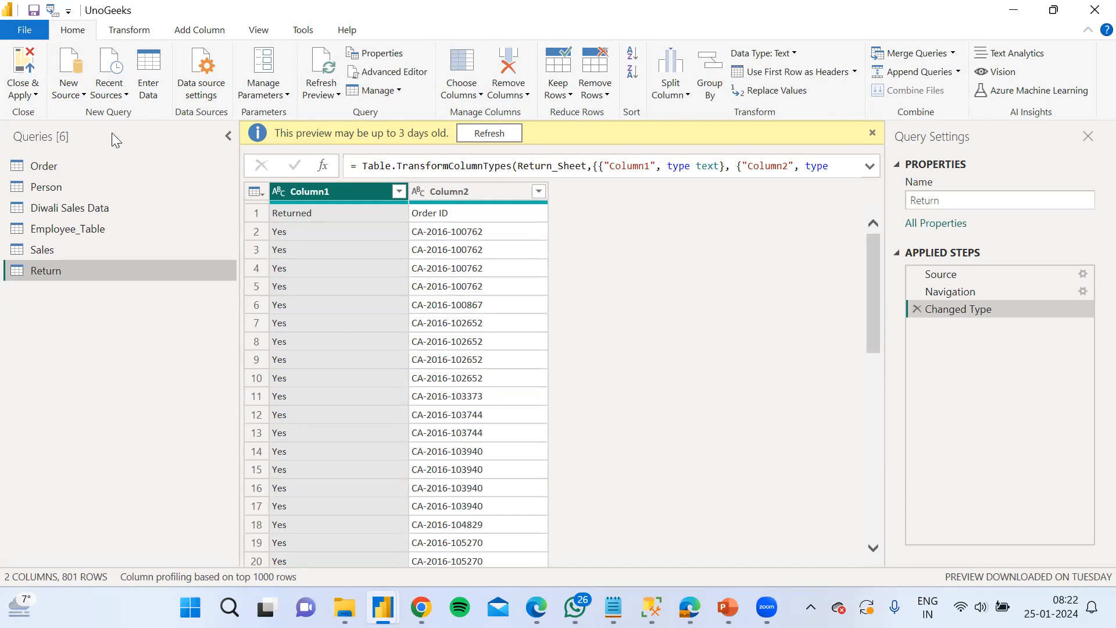
Step: Show the New Source common data sources list, then close it again
{"action": "left_click", "coordinate": [83, 96]}
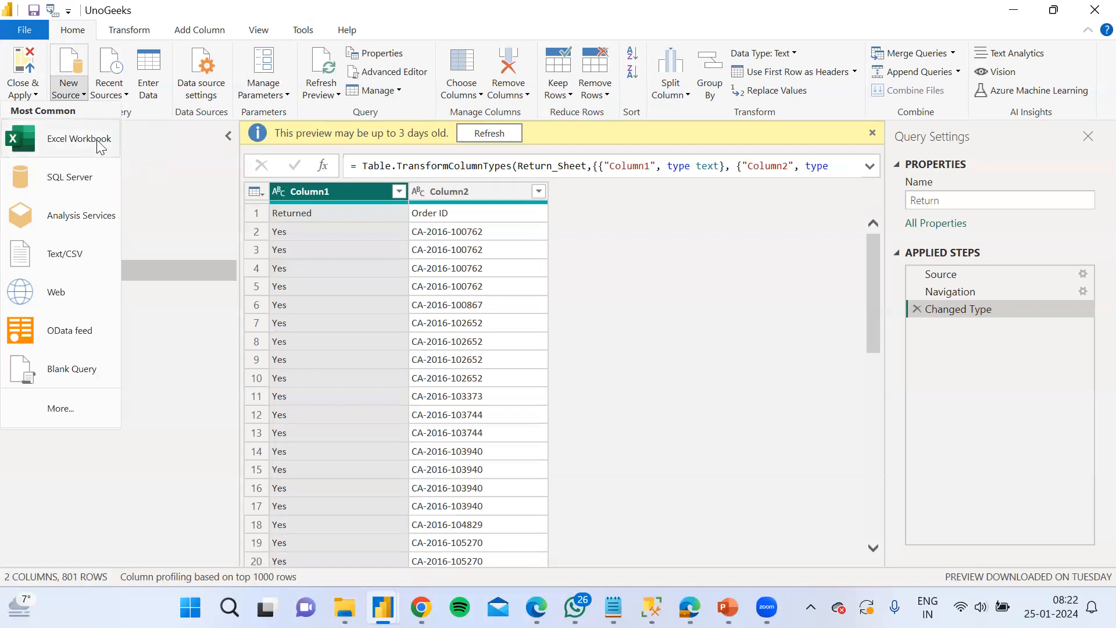
{"action": "left_click", "coordinate": [187, 411]}
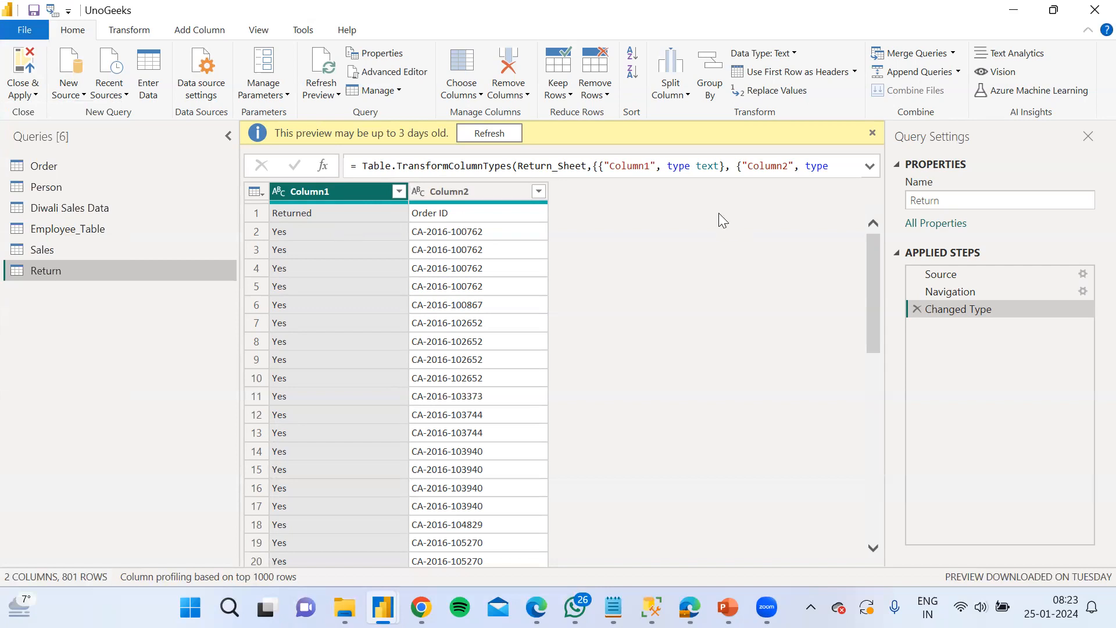
Step: Promote the Return query's first row to headers, then select the Order query
{"action": "left_click", "coordinate": [855, 72]}
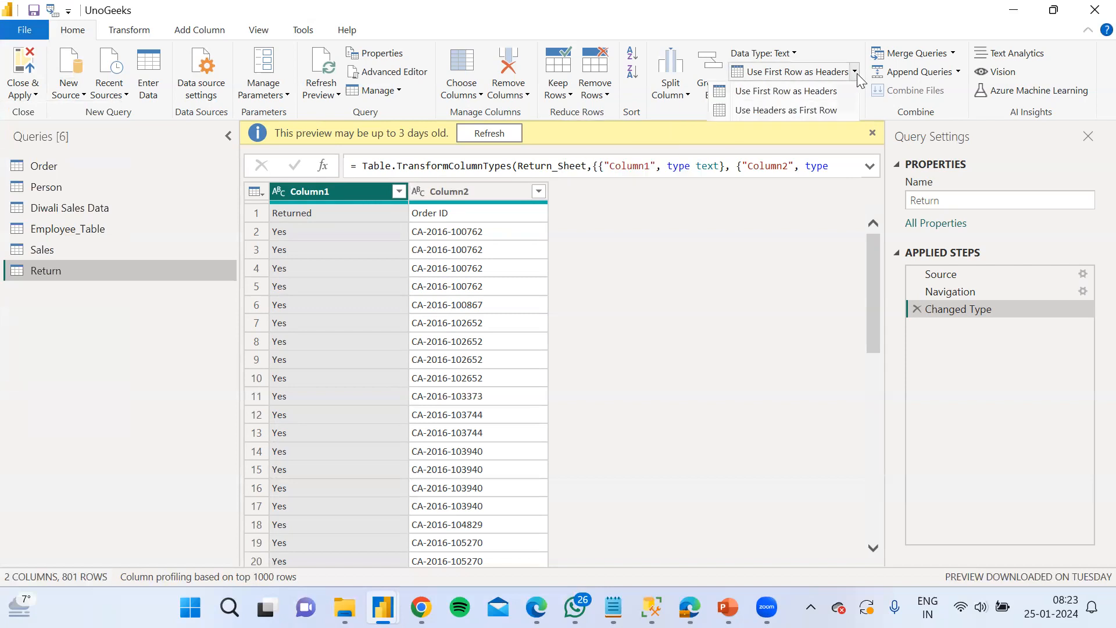
{"action": "left_click", "coordinate": [804, 90]}
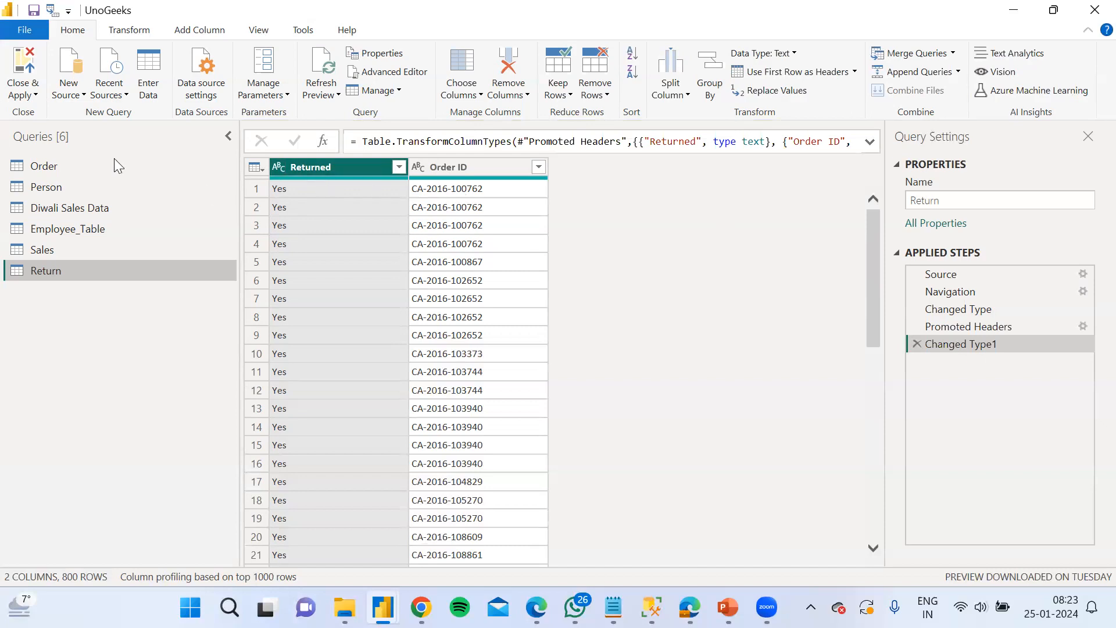
{"action": "left_click", "coordinate": [96, 164]}
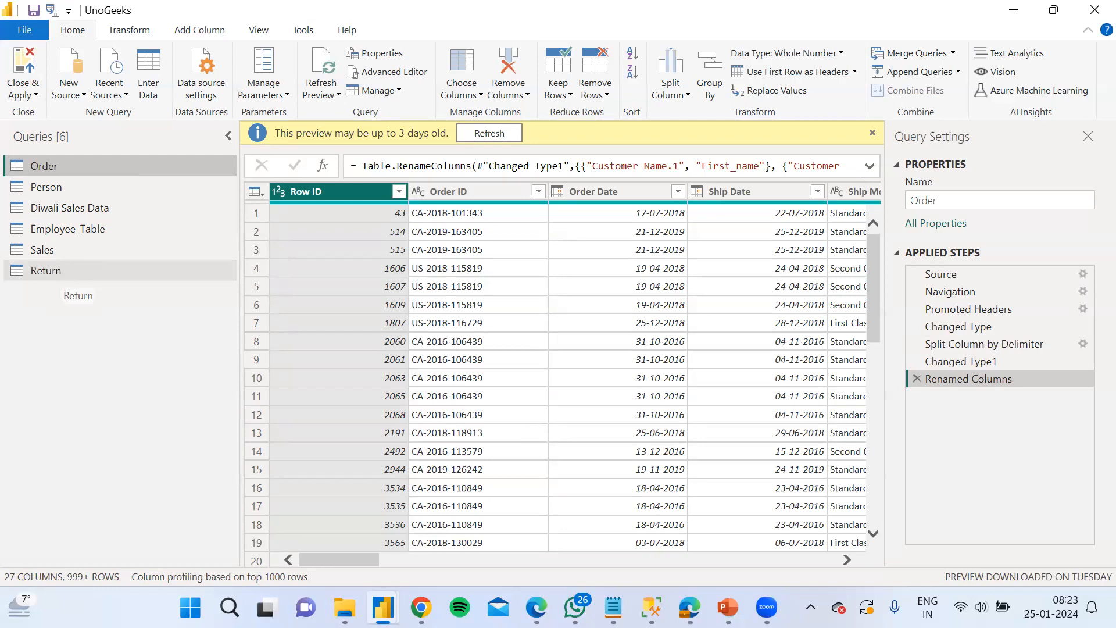
Step: Glance at slide 10 of the Power BI Demo deck, then minimize PowerPoint
{"action": "mouse_move", "coordinate": [727, 607]}
{"action": "left_click", "coordinate": [726, 512]}
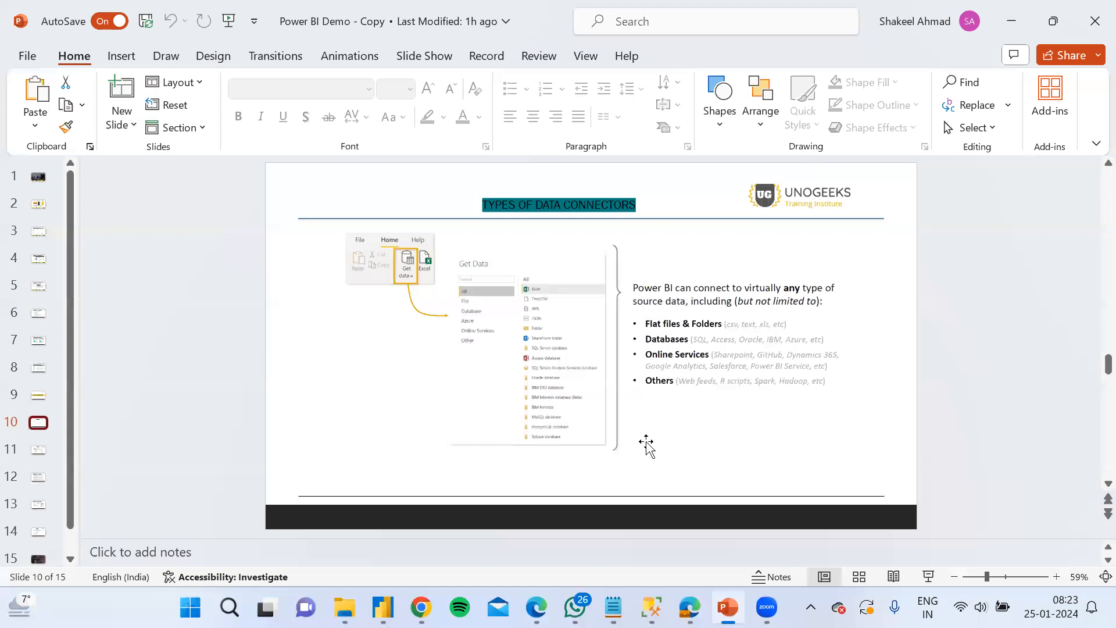
{"action": "left_click", "coordinate": [1012, 23]}
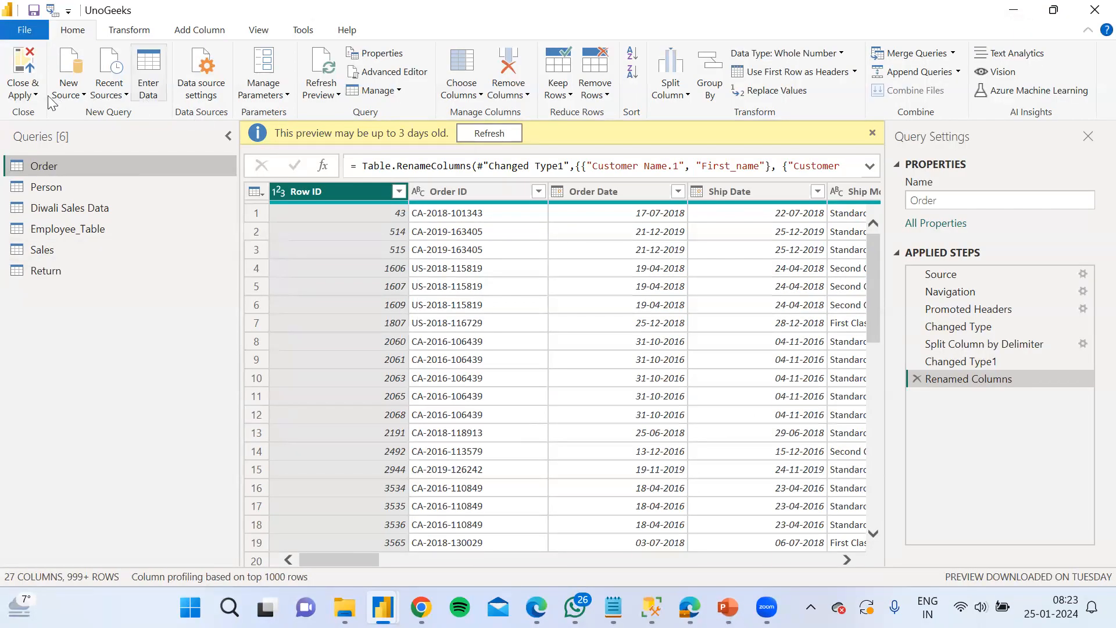
Step: Bring up the full Get Data catalogue and switch between the File and All categories
{"action": "left_click", "coordinate": [80, 95]}
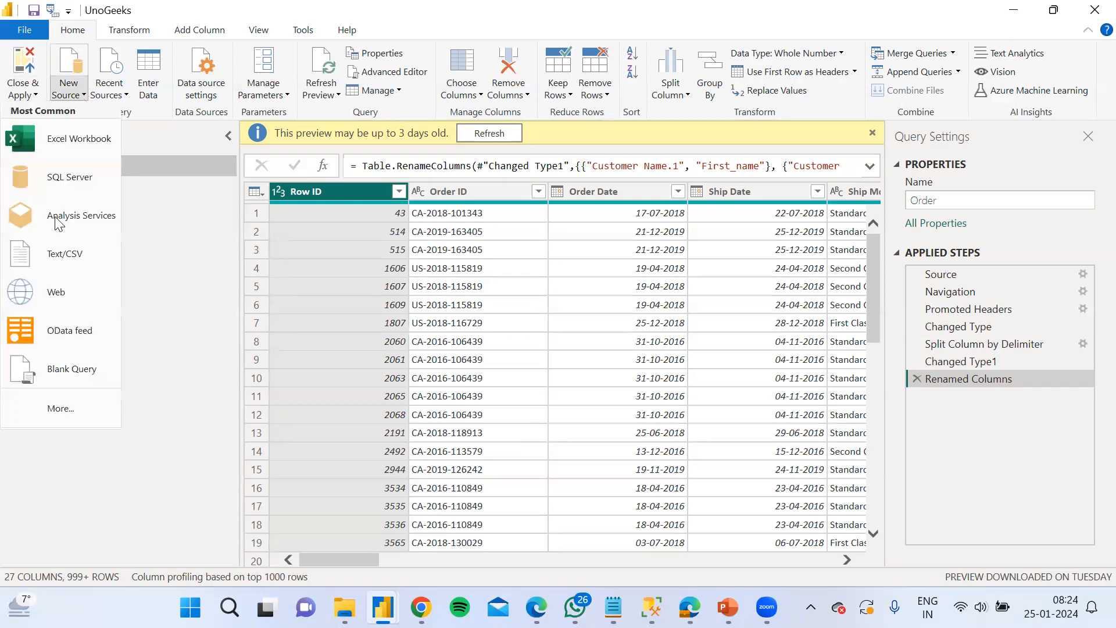
{"action": "left_click", "coordinate": [58, 409]}
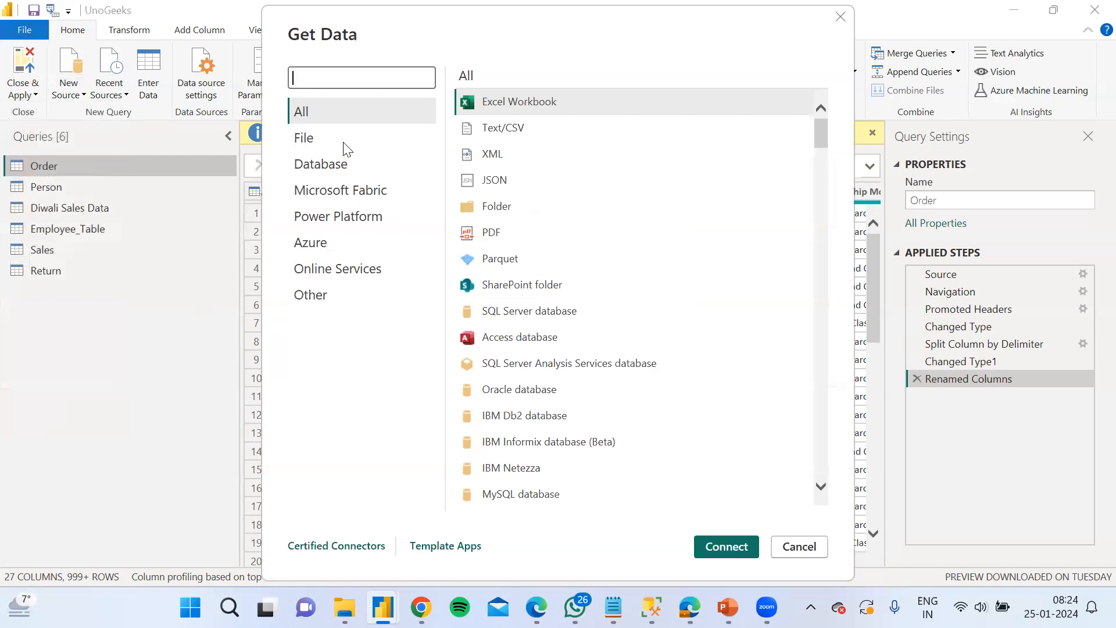
{"action": "left_click", "coordinate": [347, 149]}
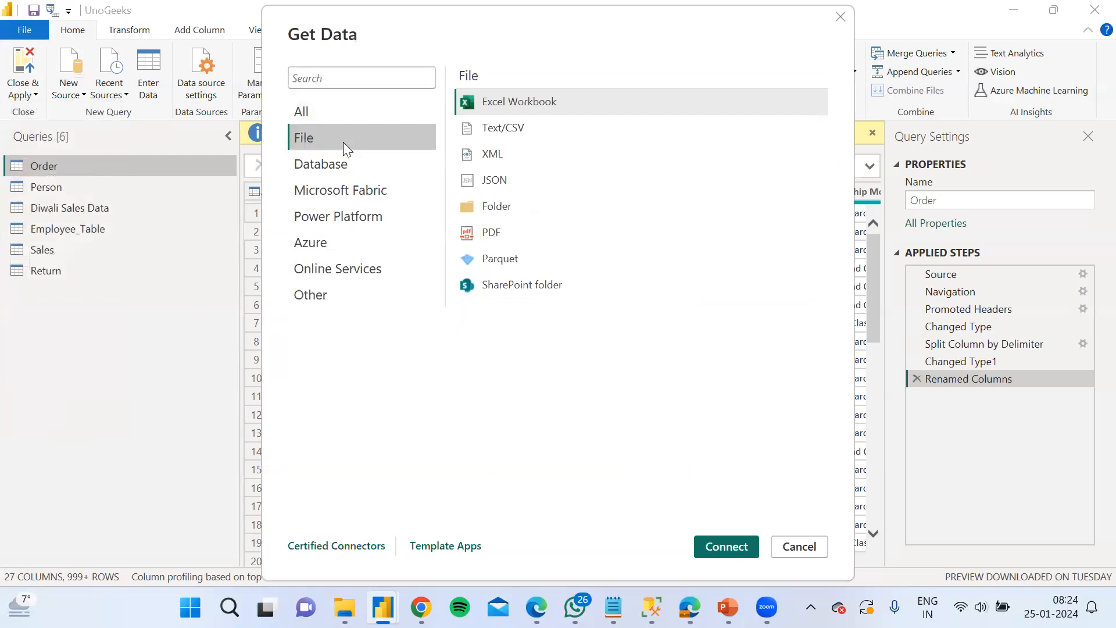
{"action": "left_click", "coordinate": [325, 114]}
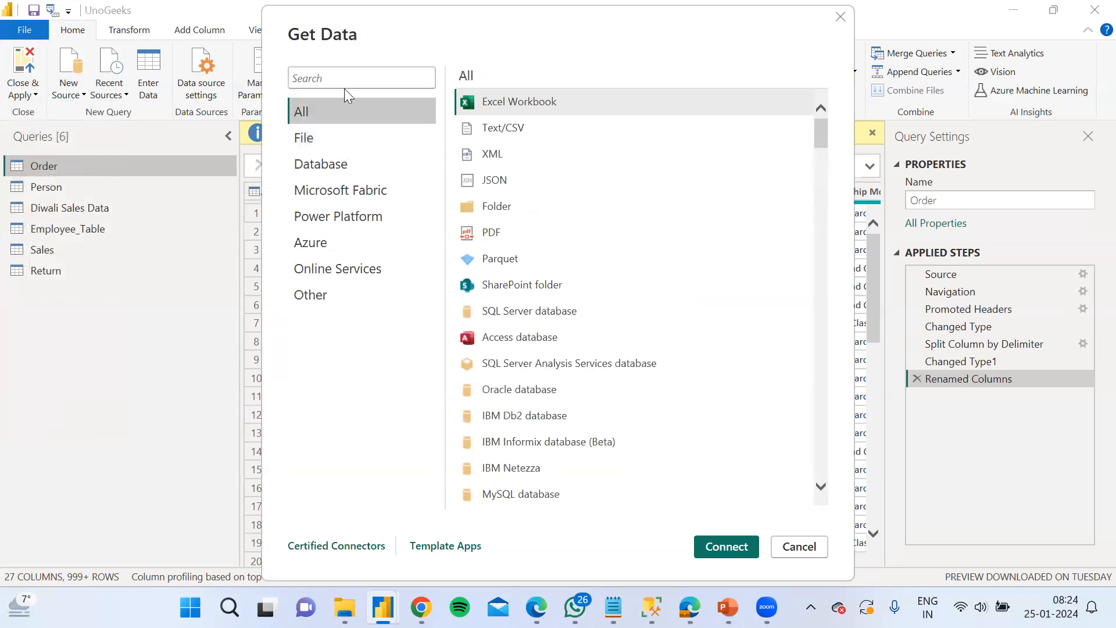
Step: Search the connectors for 'web' and 'odat', clearing each search afterwards
{"action": "left_click", "coordinate": [328, 78]}
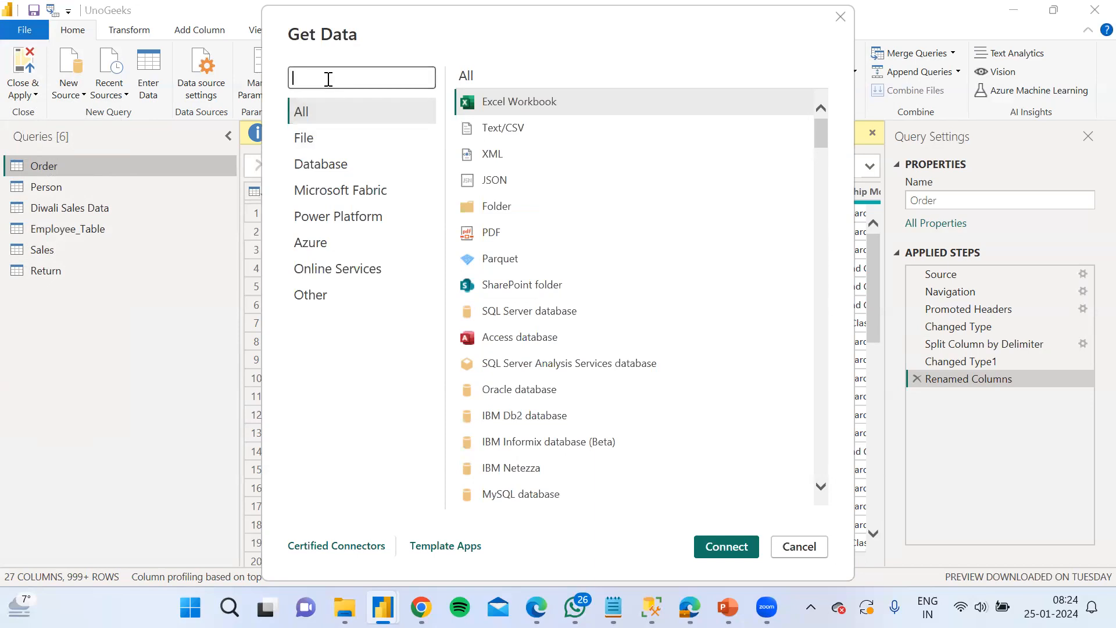
{"action": "type", "text": "web"}
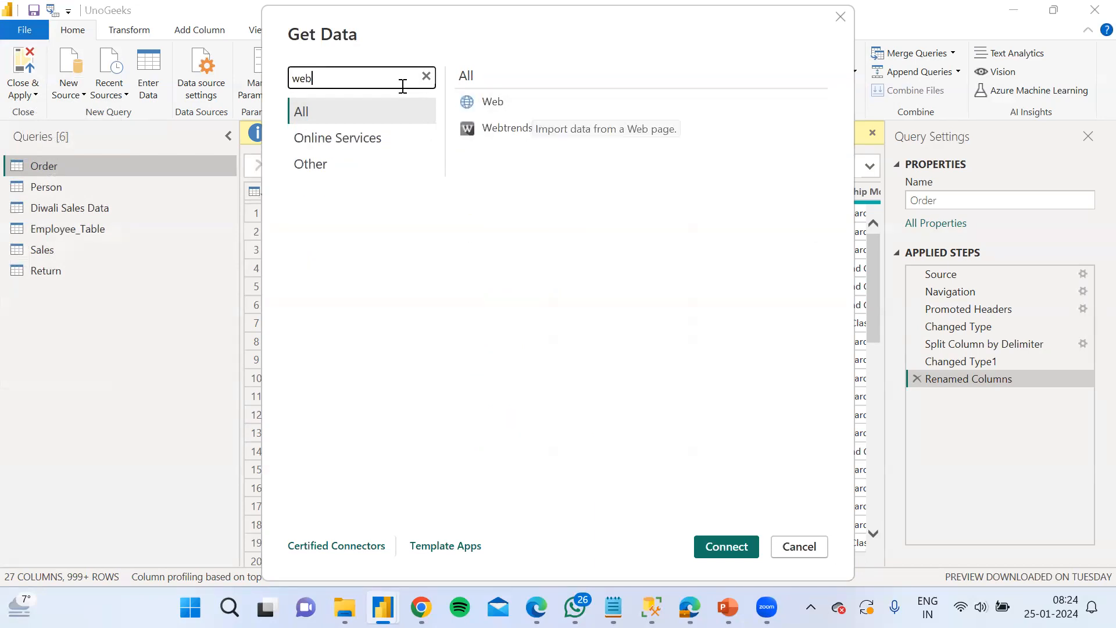
{"action": "key", "text": "BackSpace"}
{"action": "key", "text": "BackSpace"}
{"action": "key", "text": "BackSpace"}
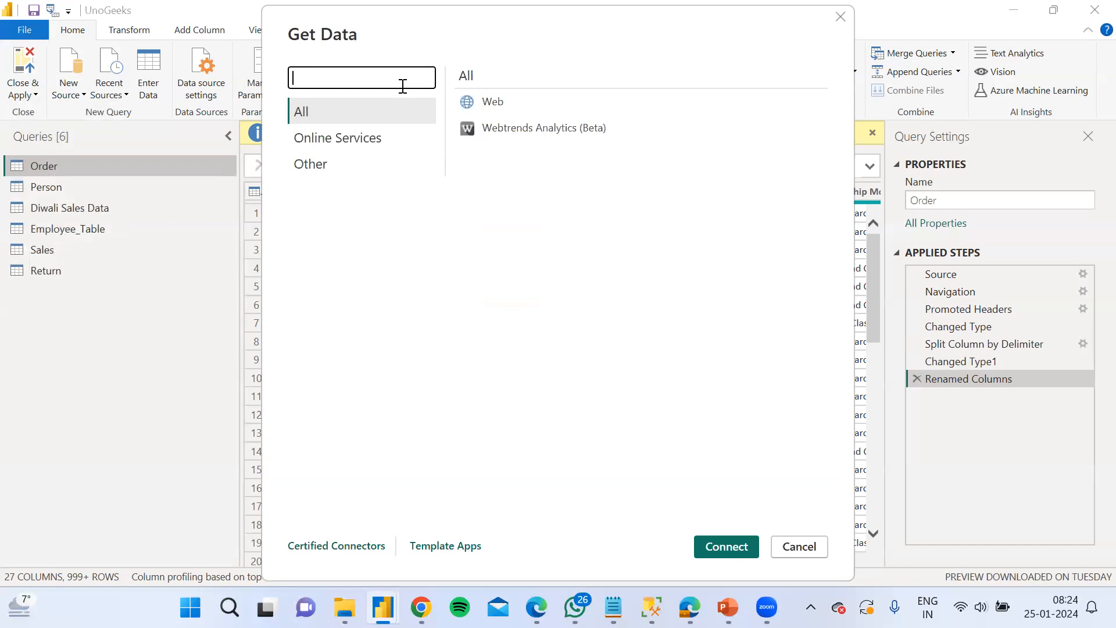
{"action": "type", "text": "odat"}
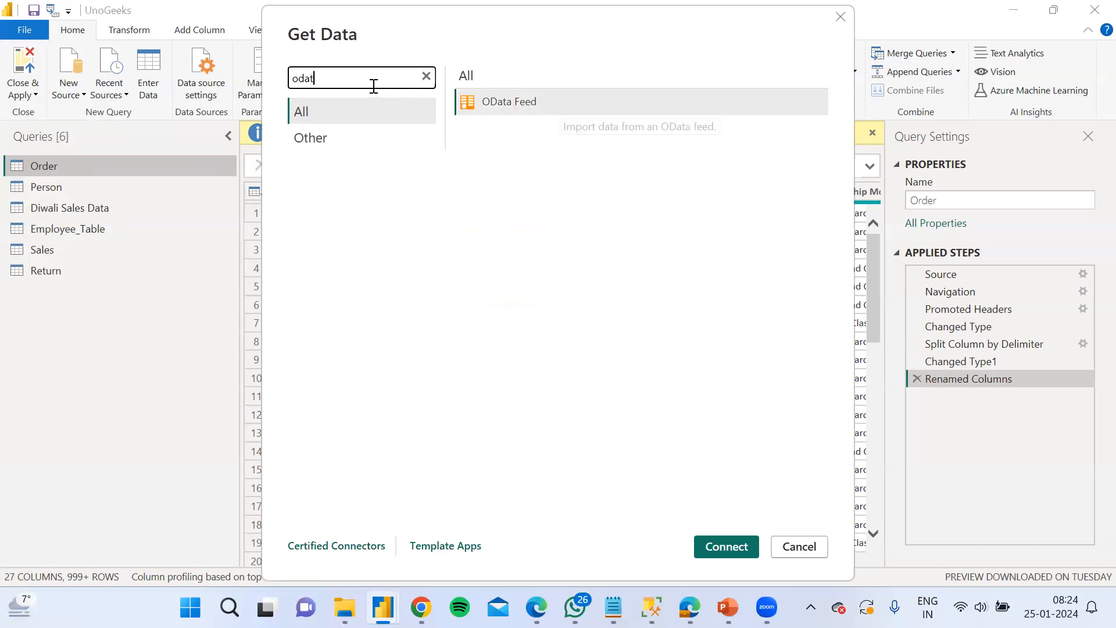
{"action": "key", "text": "BackSpace"}
{"action": "key", "text": "BackSpace"}
{"action": "key", "text": "BackSpace"}
{"action": "key", "text": "BackSpace"}
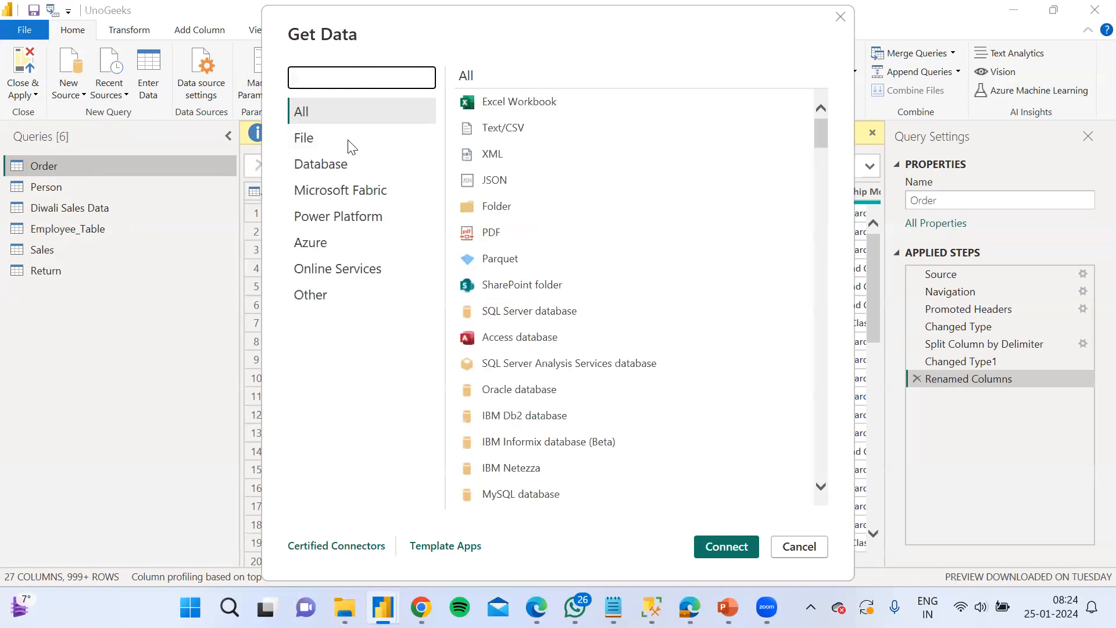
Step: Browse the File, Database, Microsoft Fabric, Power Platform, Azure and Online Services connector categories
{"action": "left_click", "coordinate": [331, 137]}
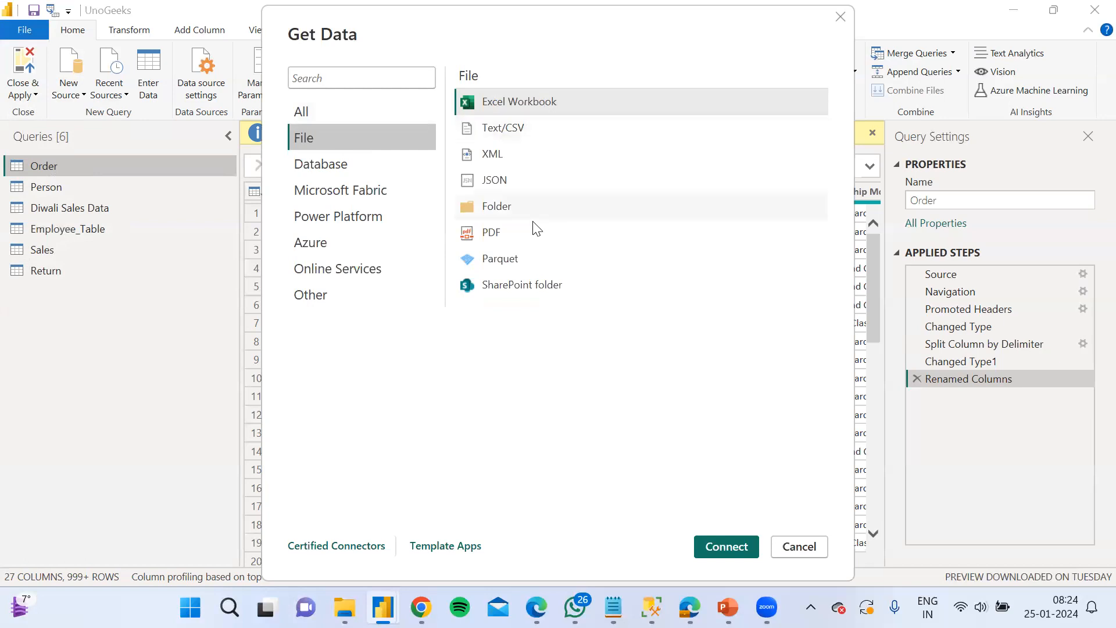
{"action": "left_click", "coordinate": [366, 166]}
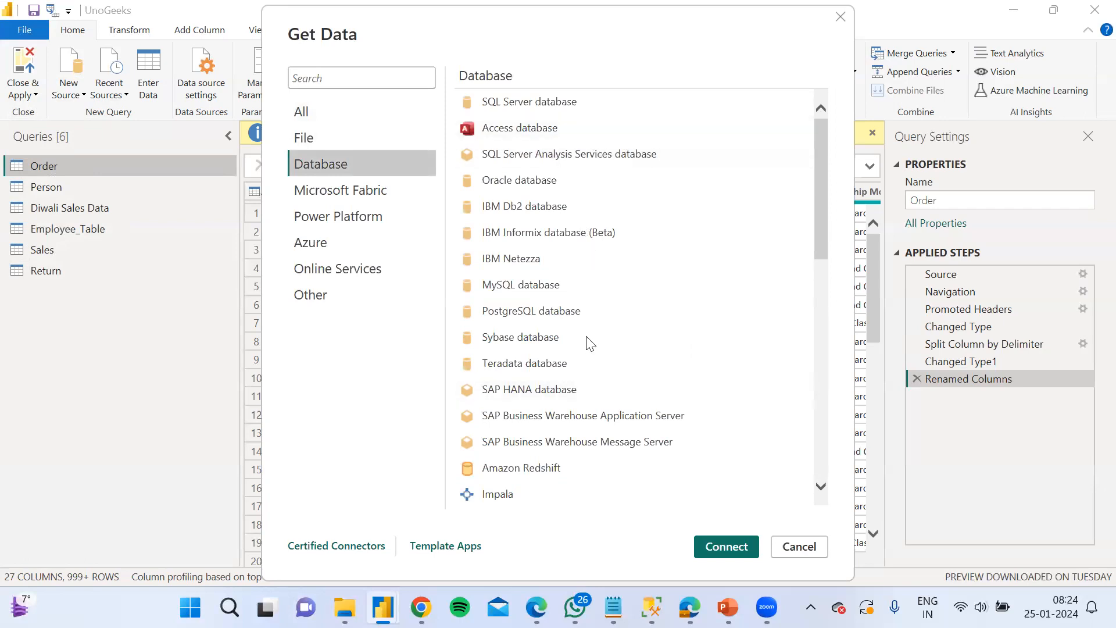
{"action": "left_click", "coordinate": [373, 196]}
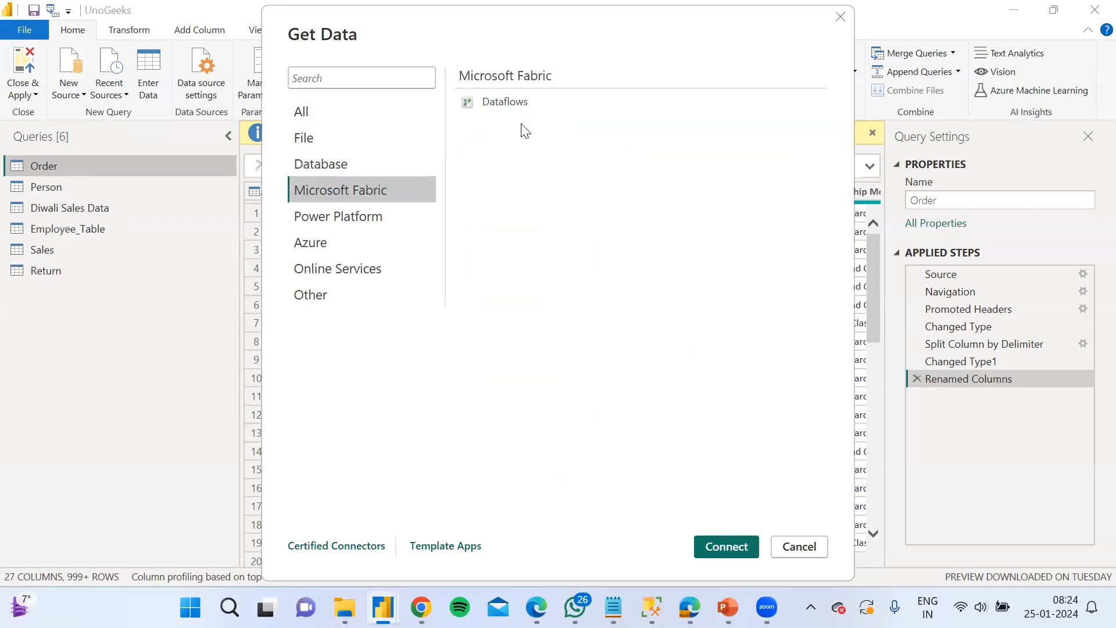
{"action": "left_click", "coordinate": [363, 224]}
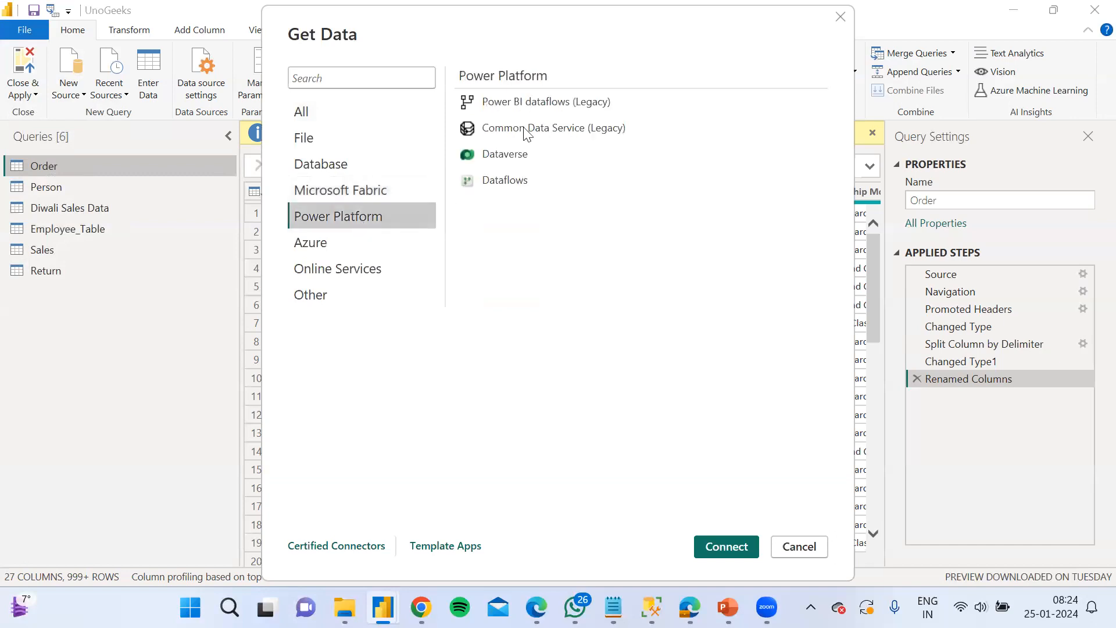
{"action": "left_click", "coordinate": [360, 250]}
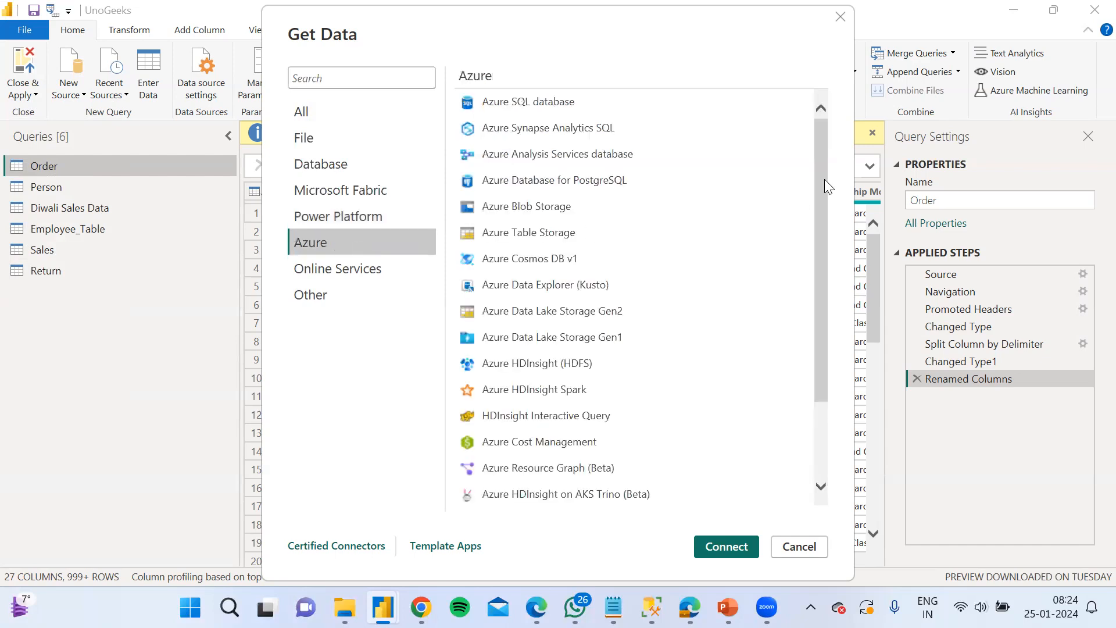
{"action": "scroll", "coordinate": [821, 180], "scroll_direction": "down", "scroll_amount": 3}
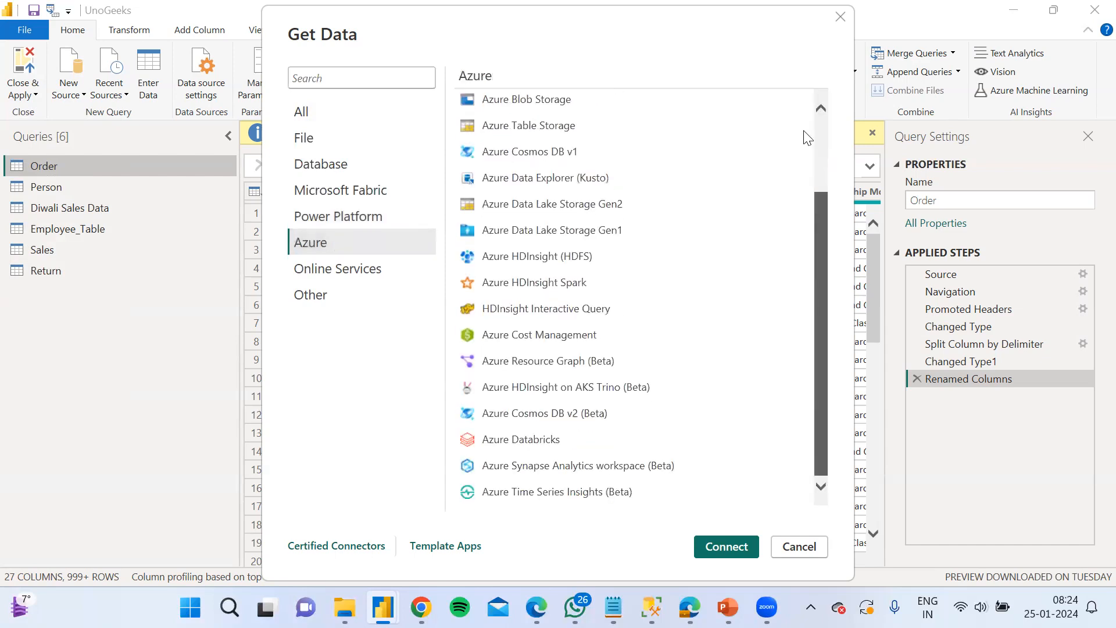
{"action": "scroll", "coordinate": [805, 137], "scroll_direction": "up", "scroll_amount": 3}
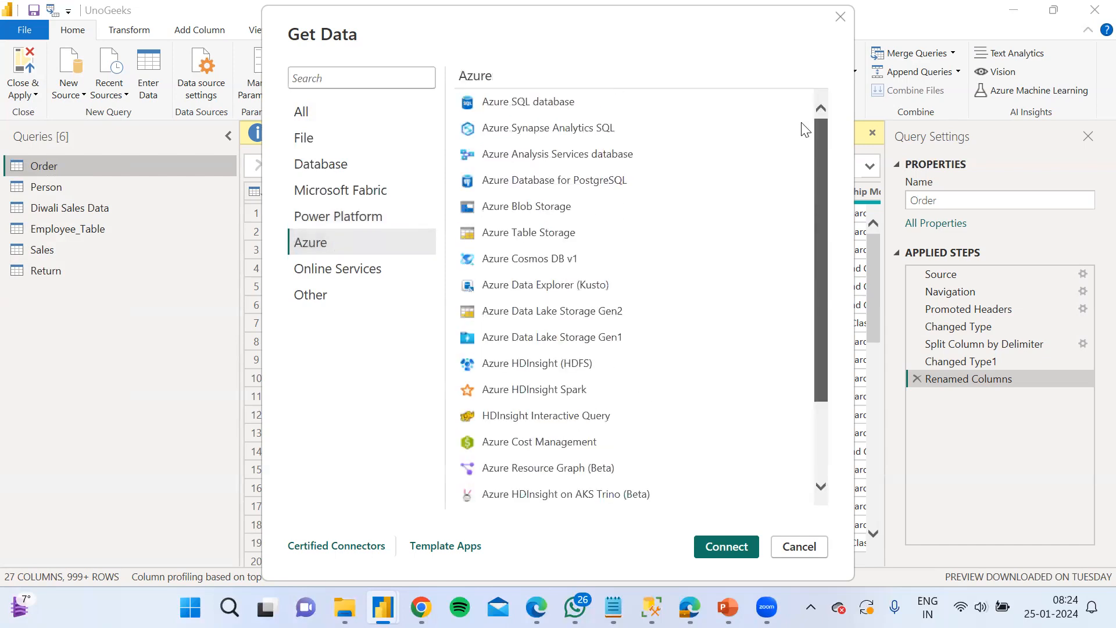
{"action": "left_click", "coordinate": [367, 272]}
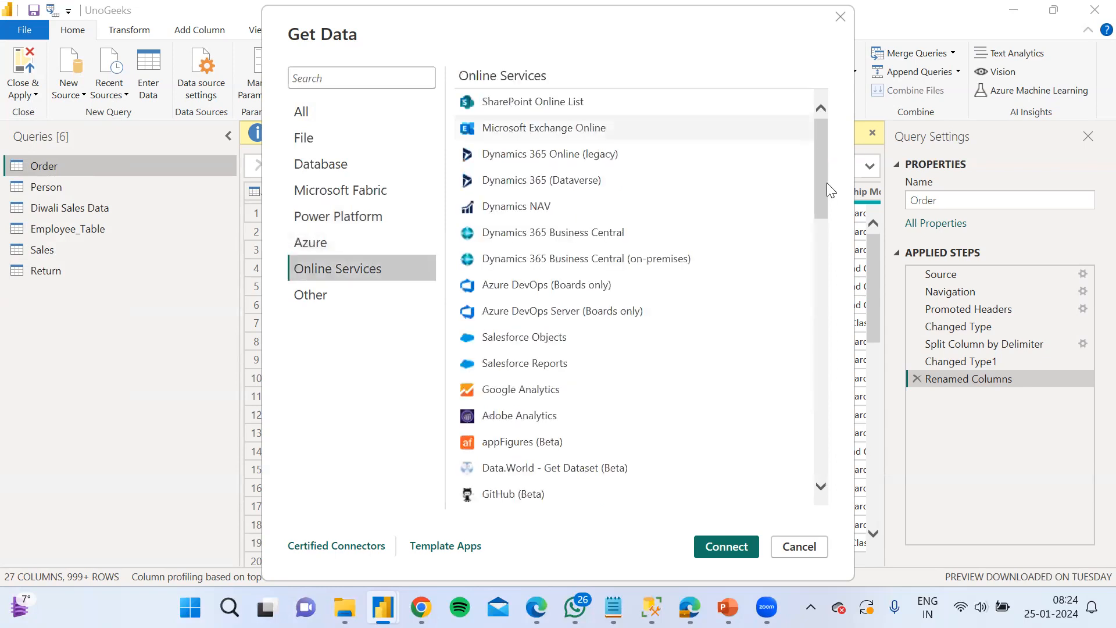
Step: Close Get Data without connecting anything and switch to the PowerPoint deck
{"action": "mouse_move", "coordinate": [824, 183]}
{"action": "left_mouse_down"}
{"action": "mouse_move", "coordinate": [821, 379]}
{"action": "mouse_move", "coordinate": [834, 185]}
{"action": "left_mouse_up"}
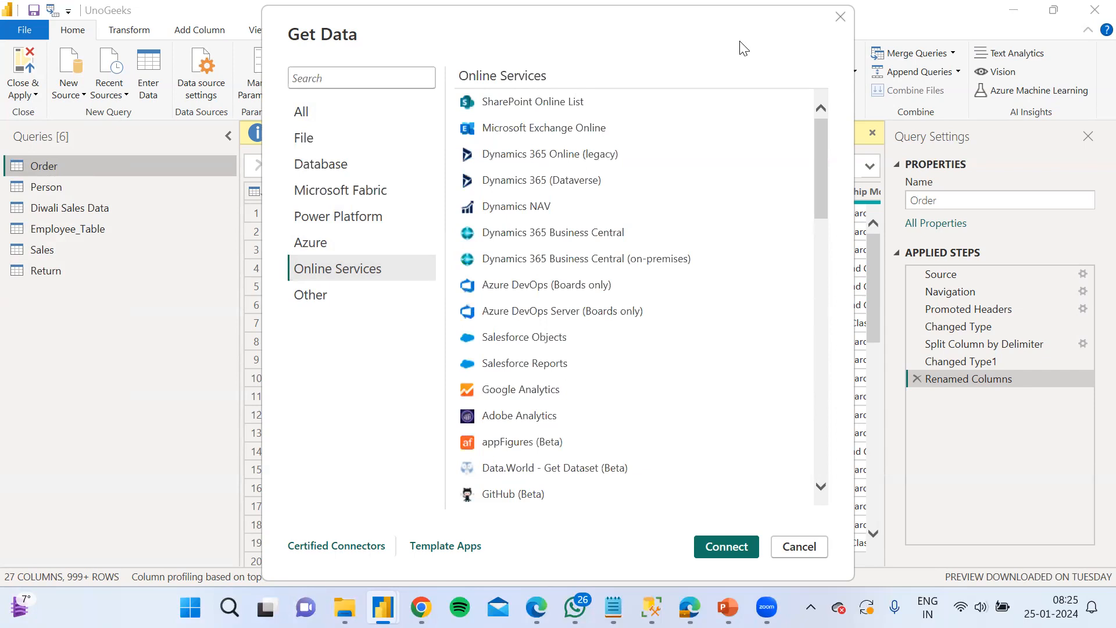
{"action": "left_click", "coordinate": [841, 18]}
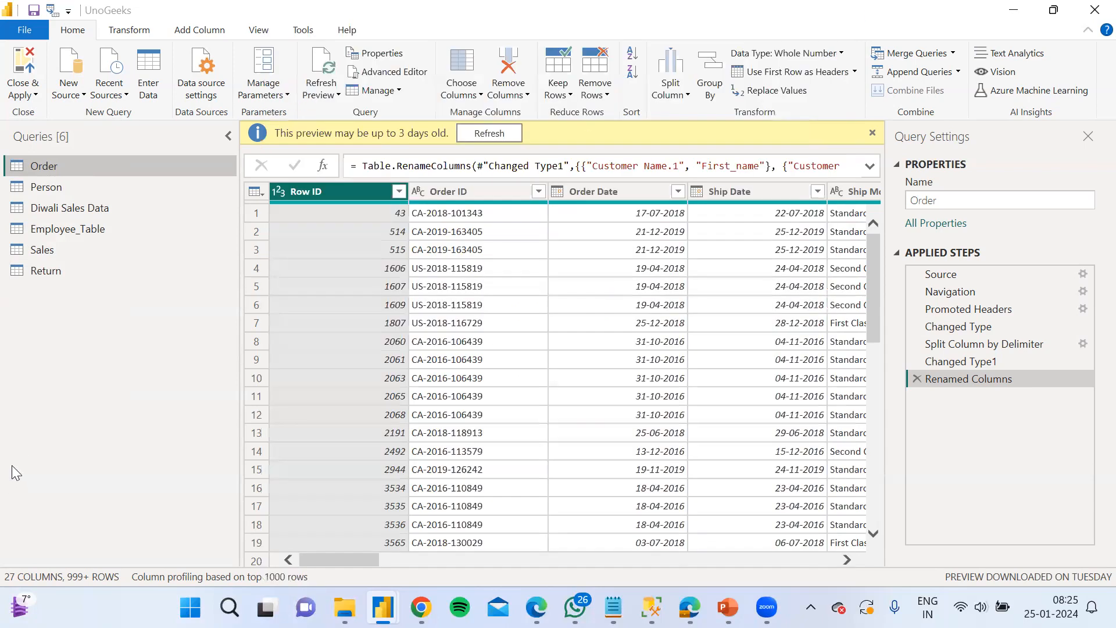
{"action": "left_click", "coordinate": [728, 607]}
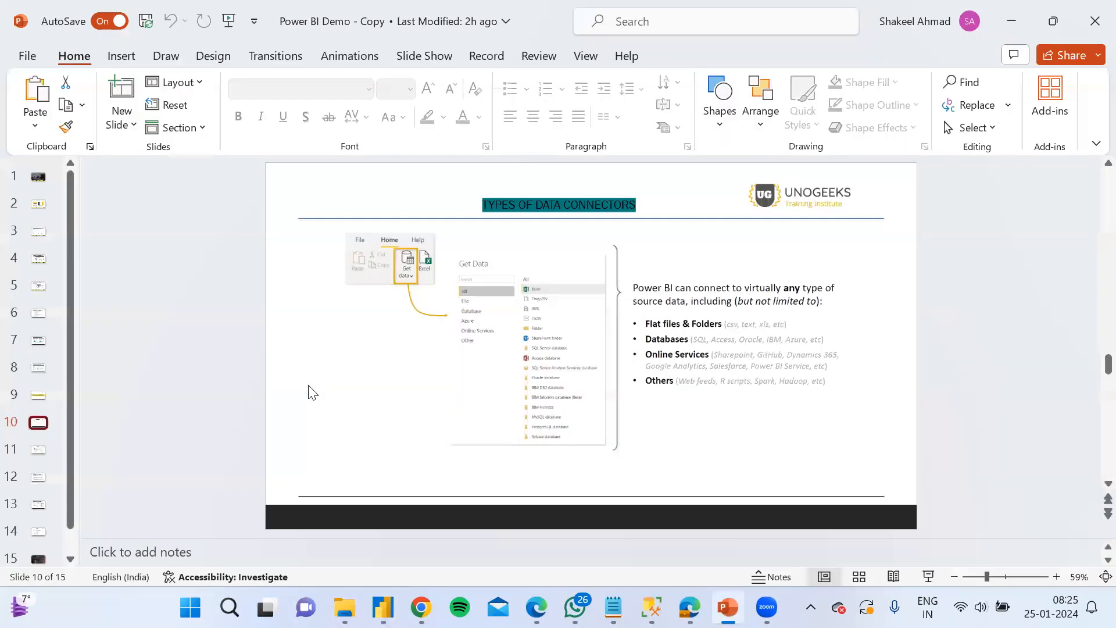
Step: Show slide 11, The Query Editor, in the Power BI Demo deck
{"action": "left_click", "coordinate": [39, 450]}
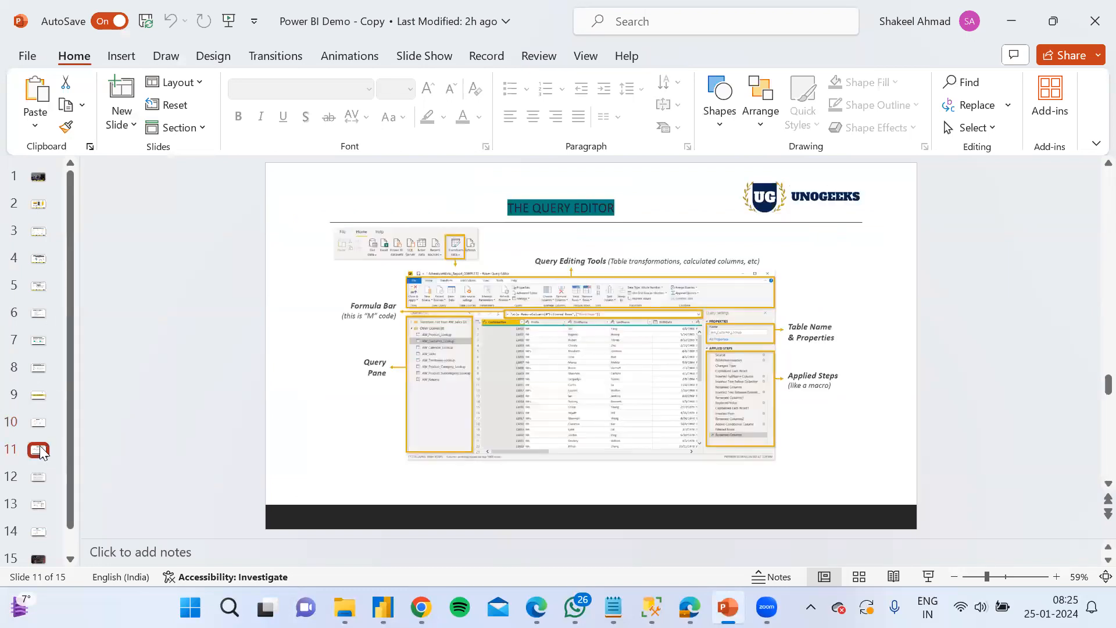